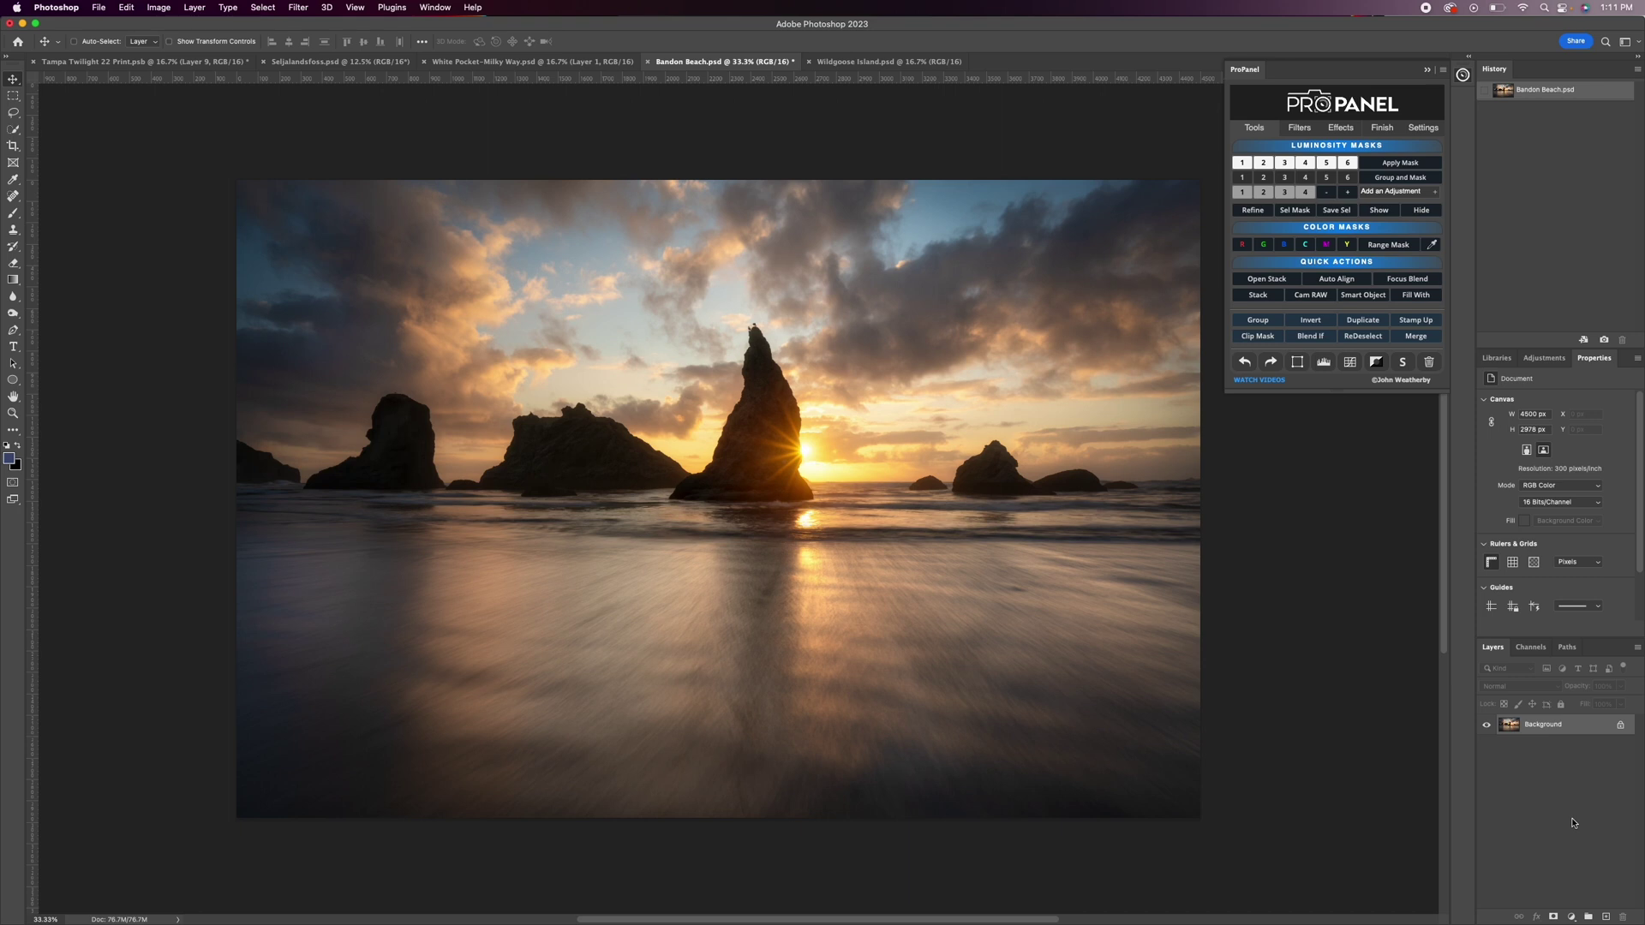
# Add a Curves adjustment layer above the Background layer and show the available adjustments.
pyautogui.click(1571, 917)
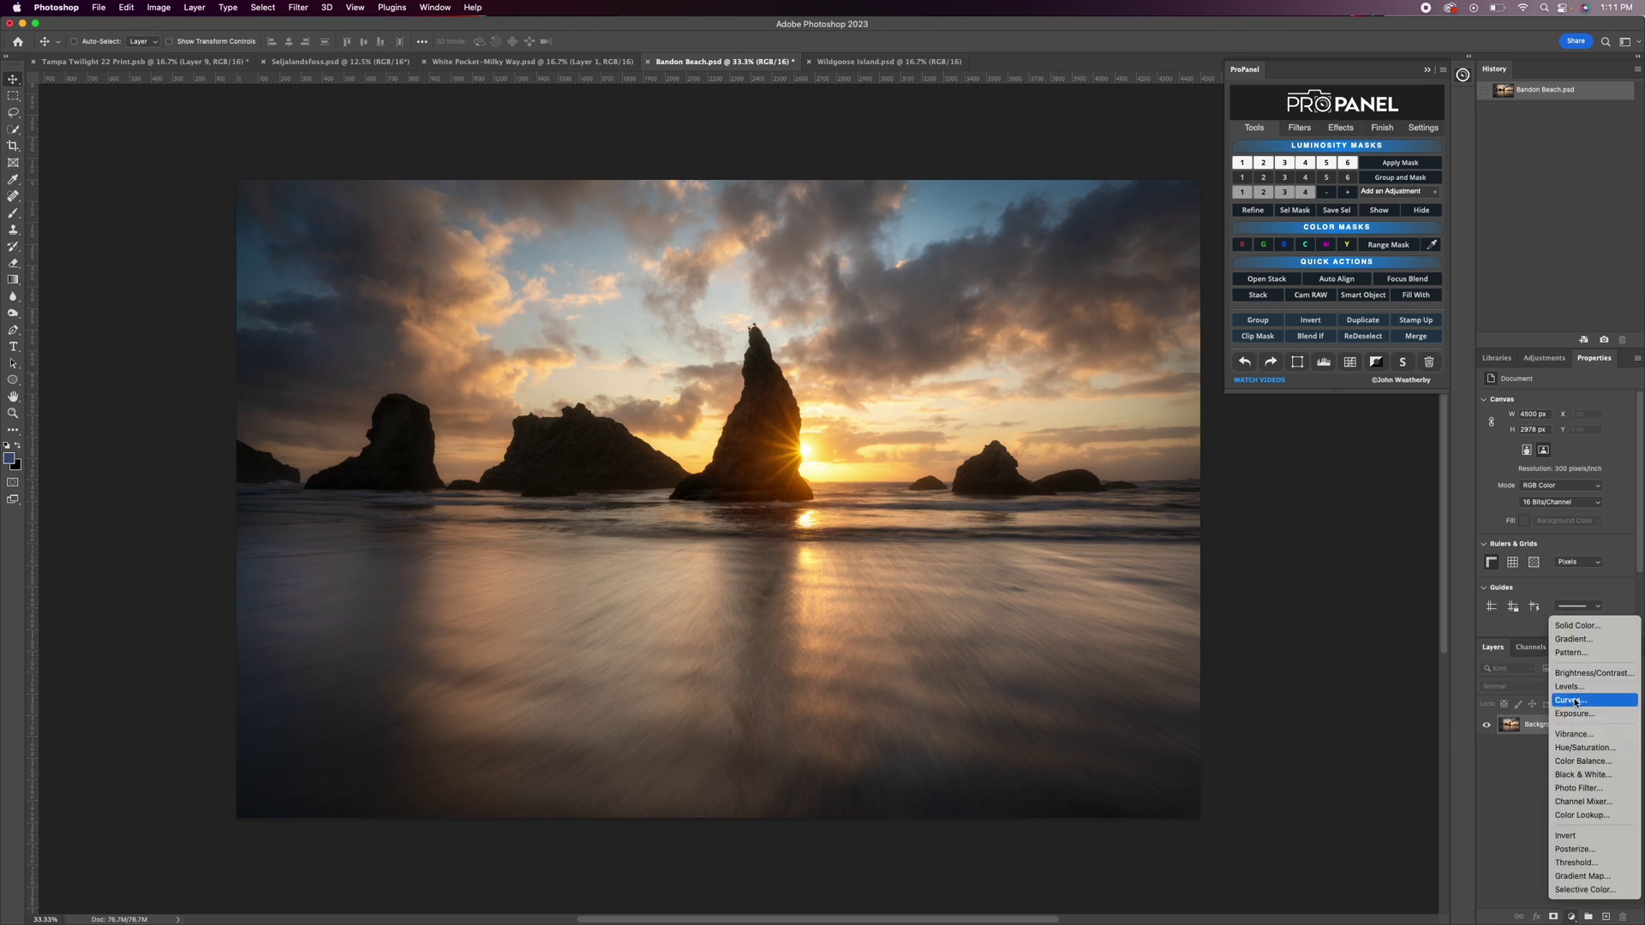
pyautogui.click(1571, 917)
pyautogui.click(1571, 916)
pyautogui.click(1570, 700)
pyautogui.click(1546, 359)
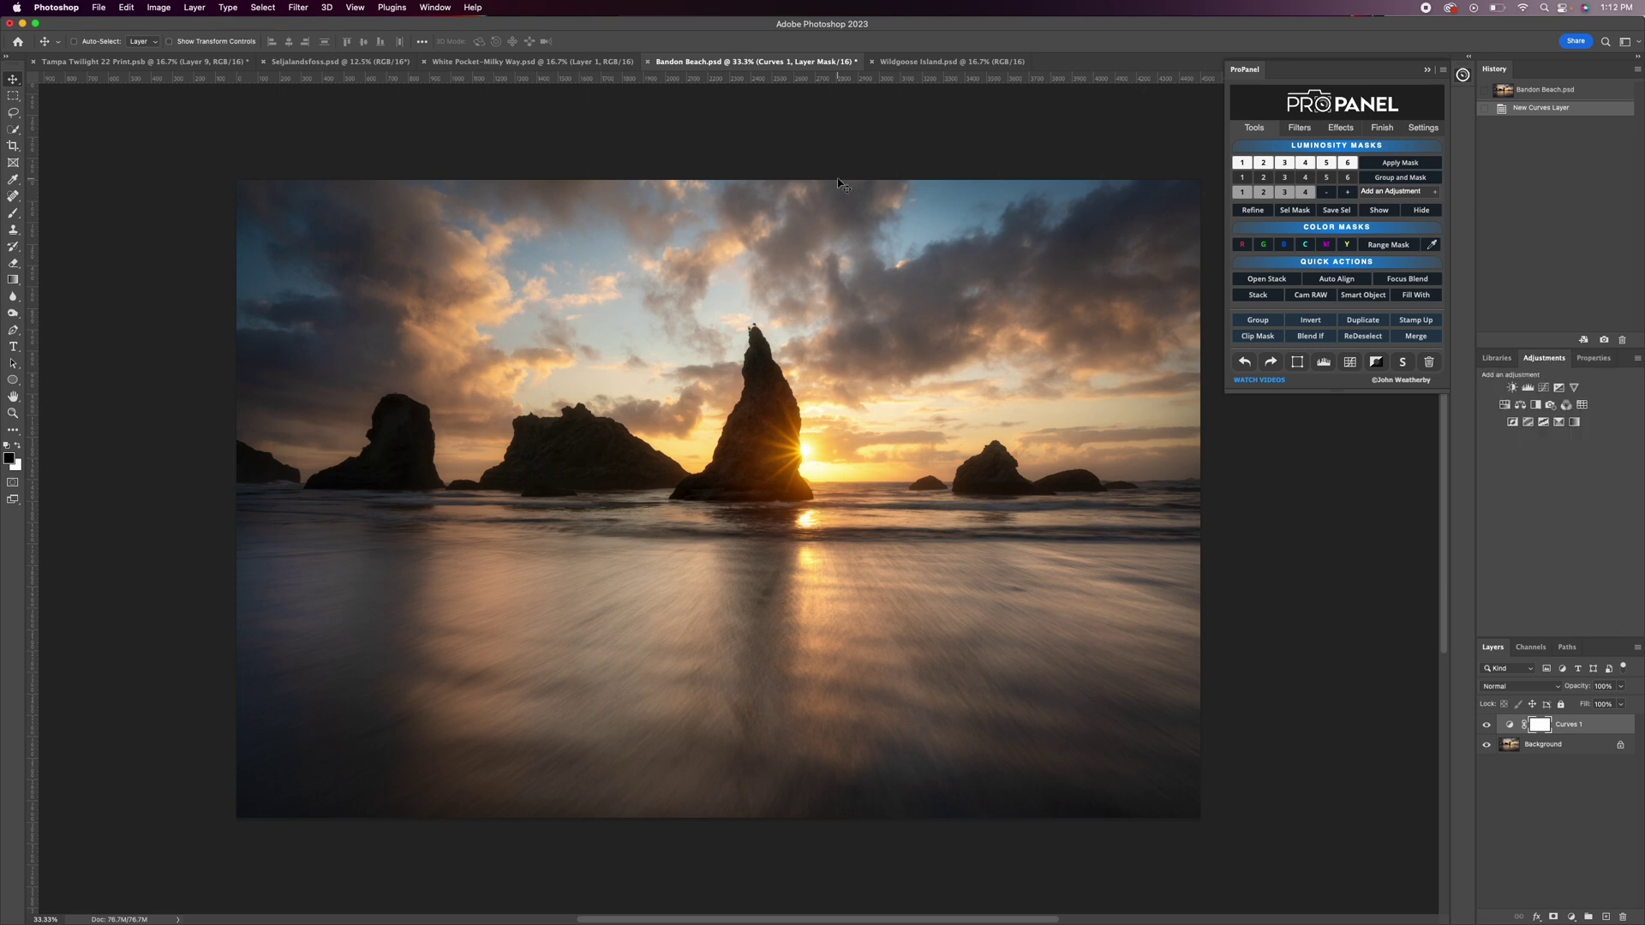
pyautogui.click(434, 8)
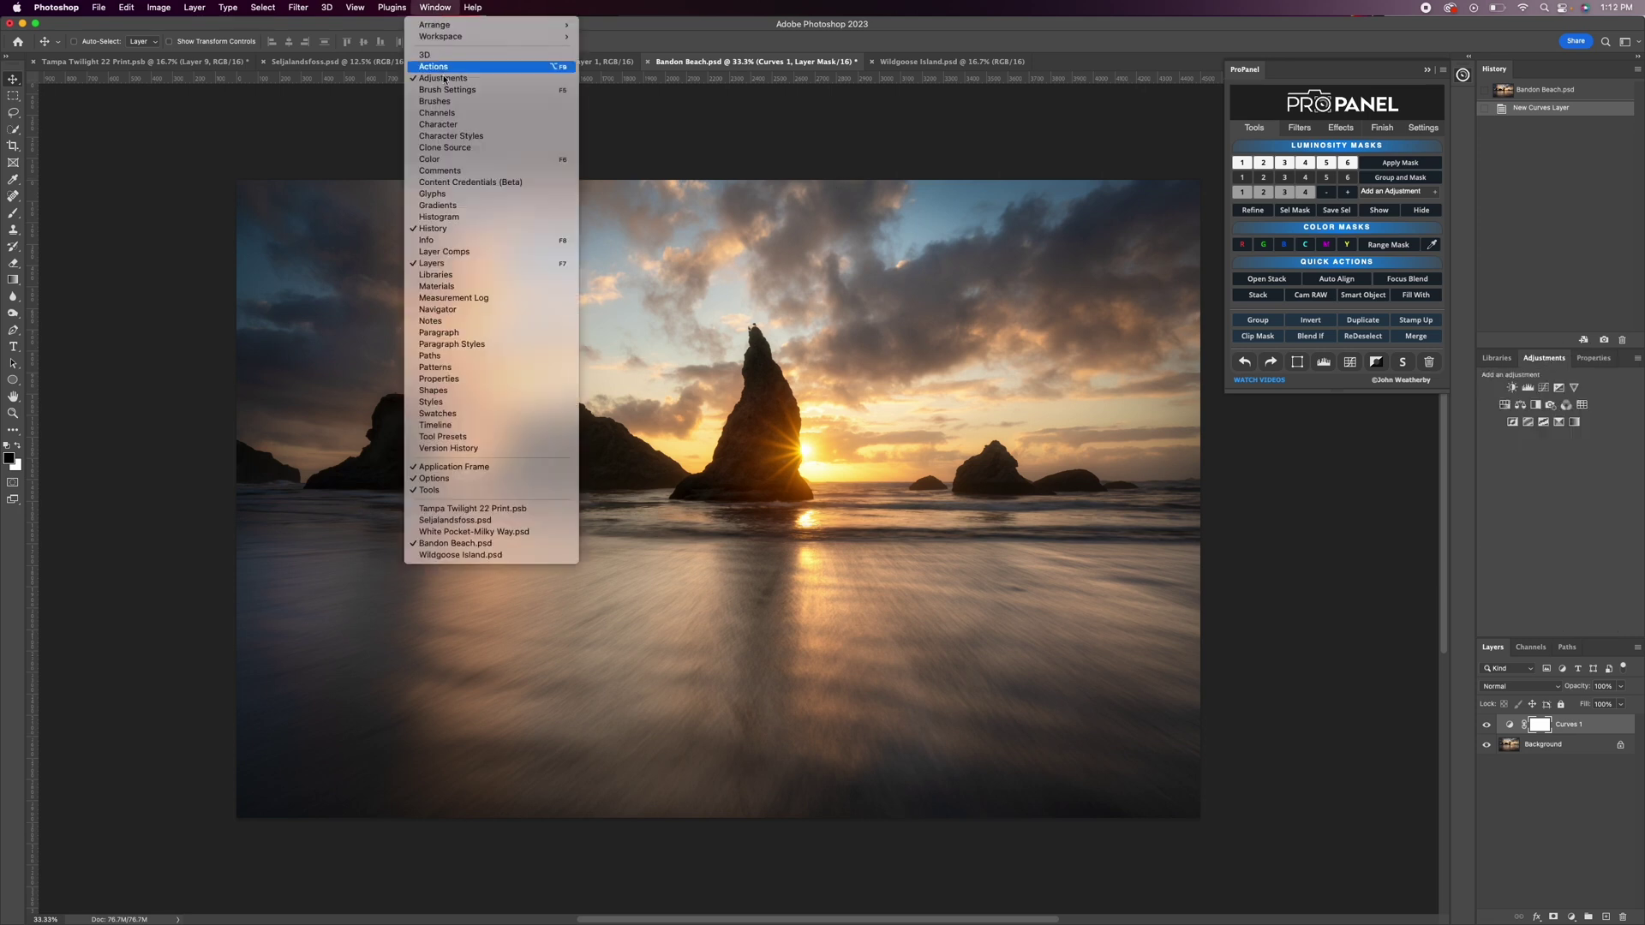
pyautogui.click(600, 493)
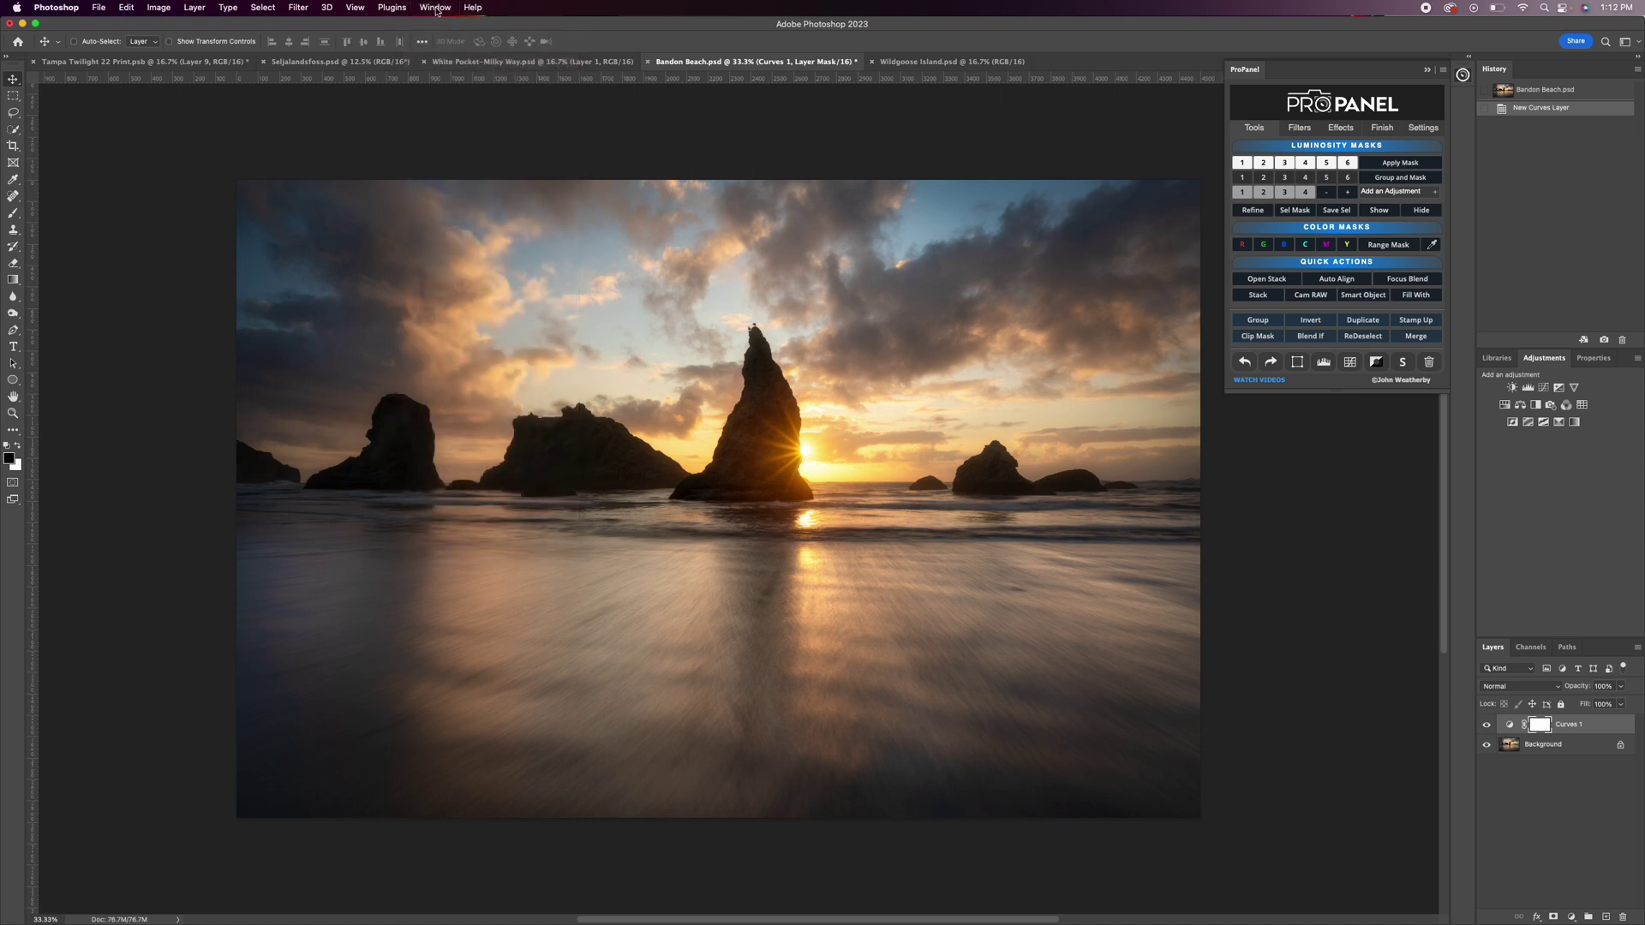
pyautogui.click(1550, 748)
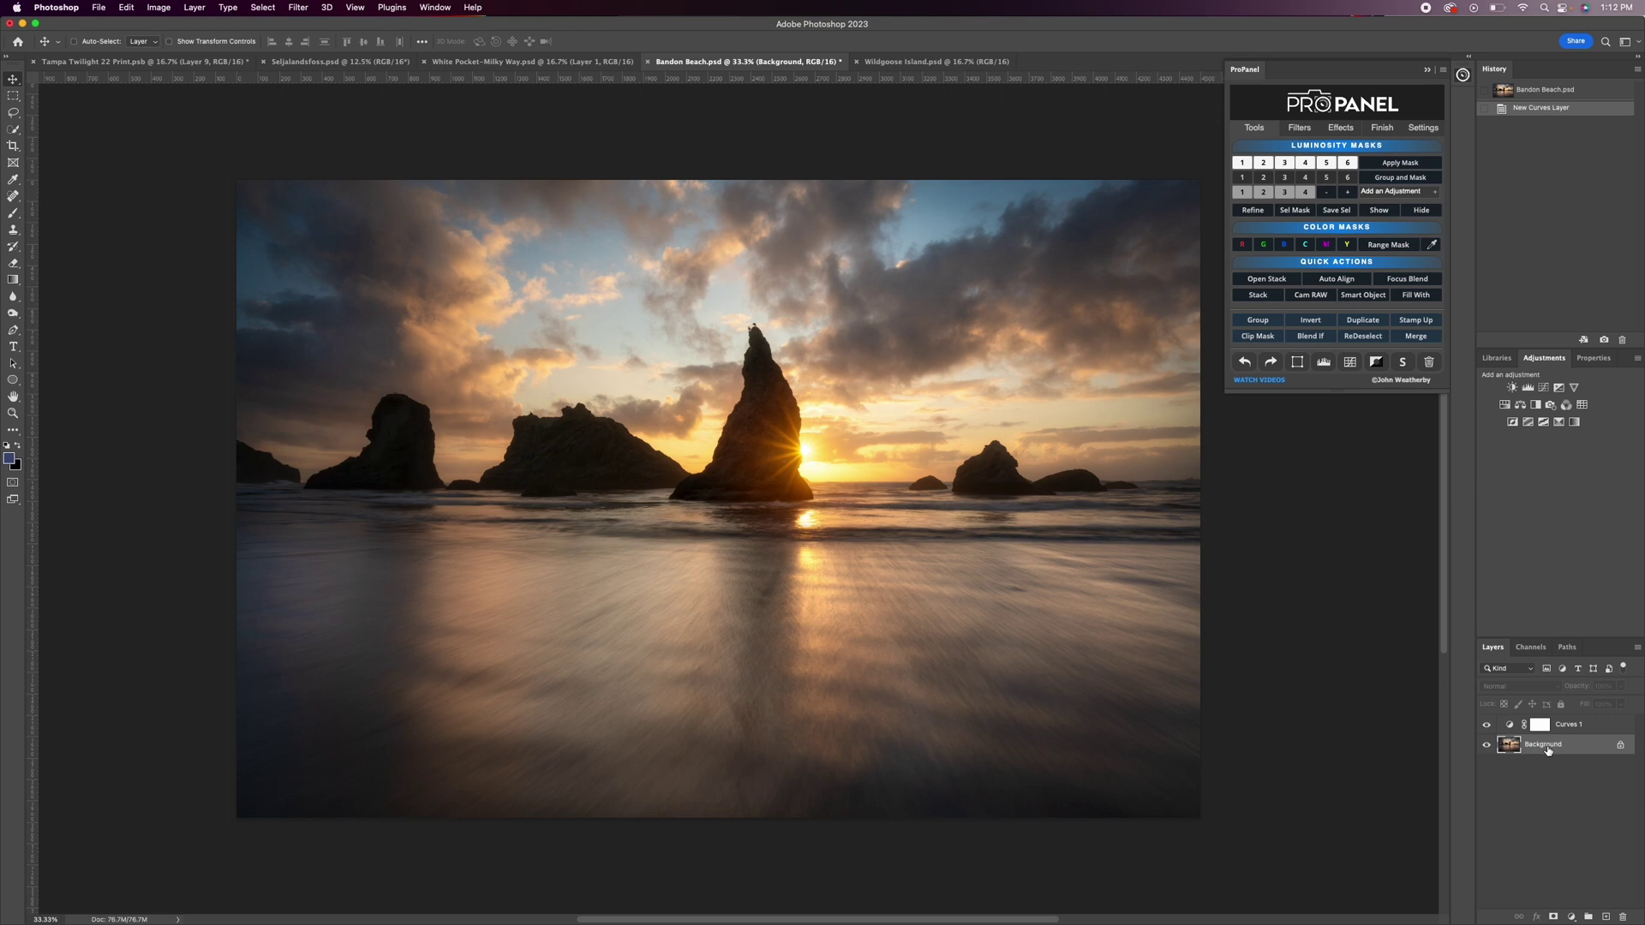
# Shape a slight S-curve on the Curves 1 layer by raising the highlights and lowering the shadows.
pyautogui.click(1563, 729)
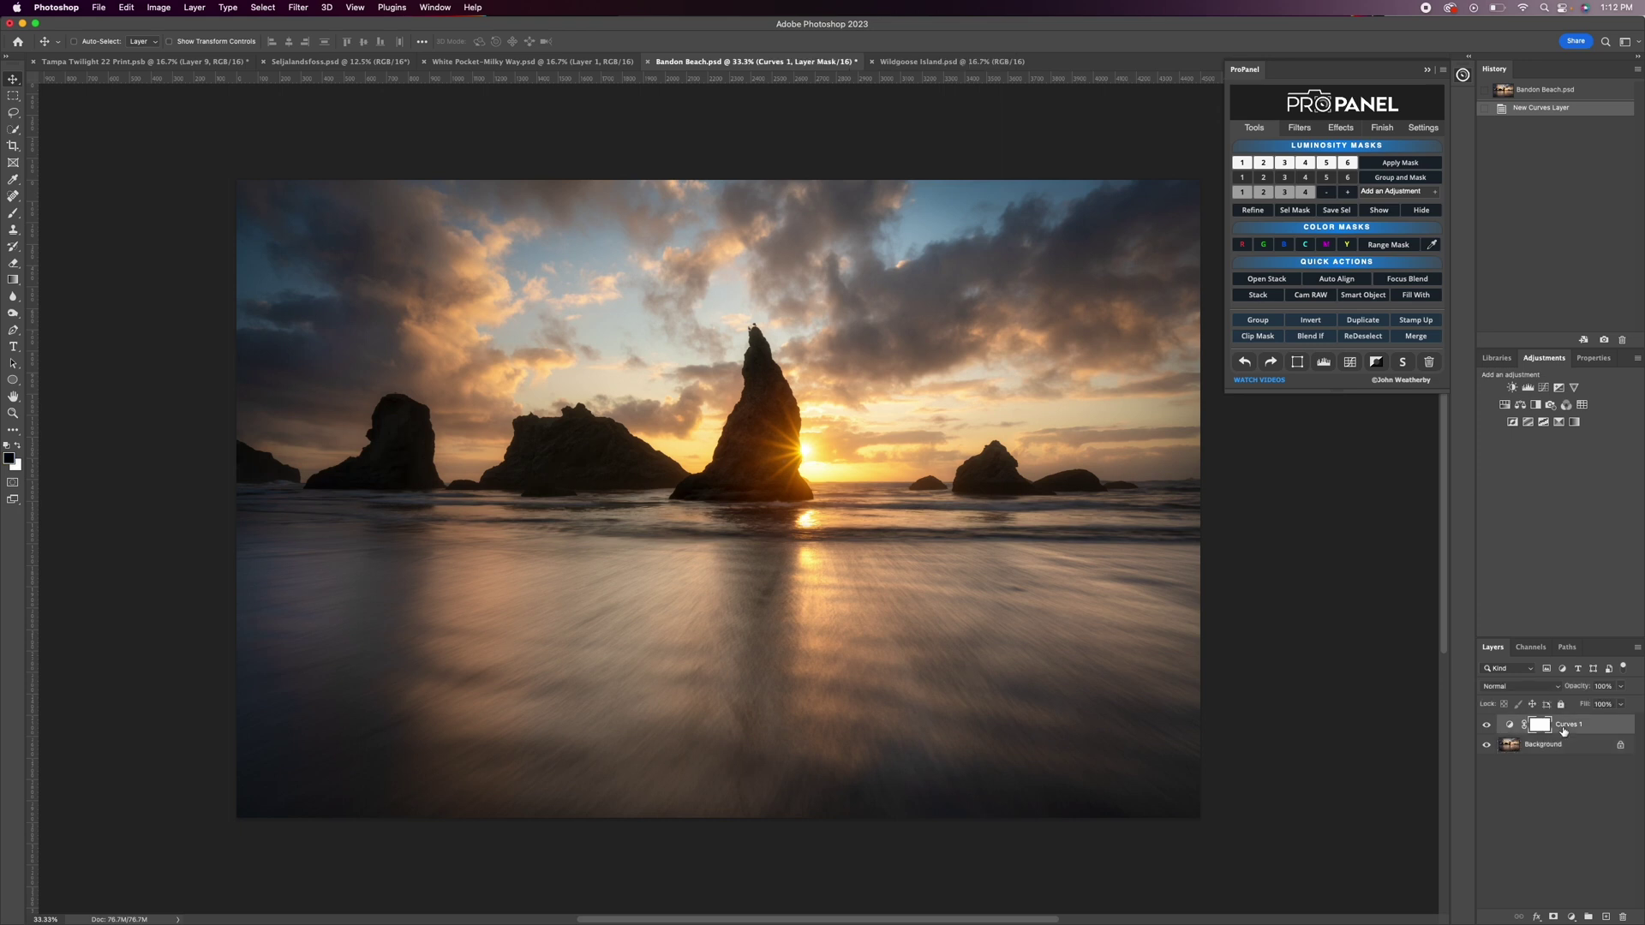
pyautogui.click(1594, 359)
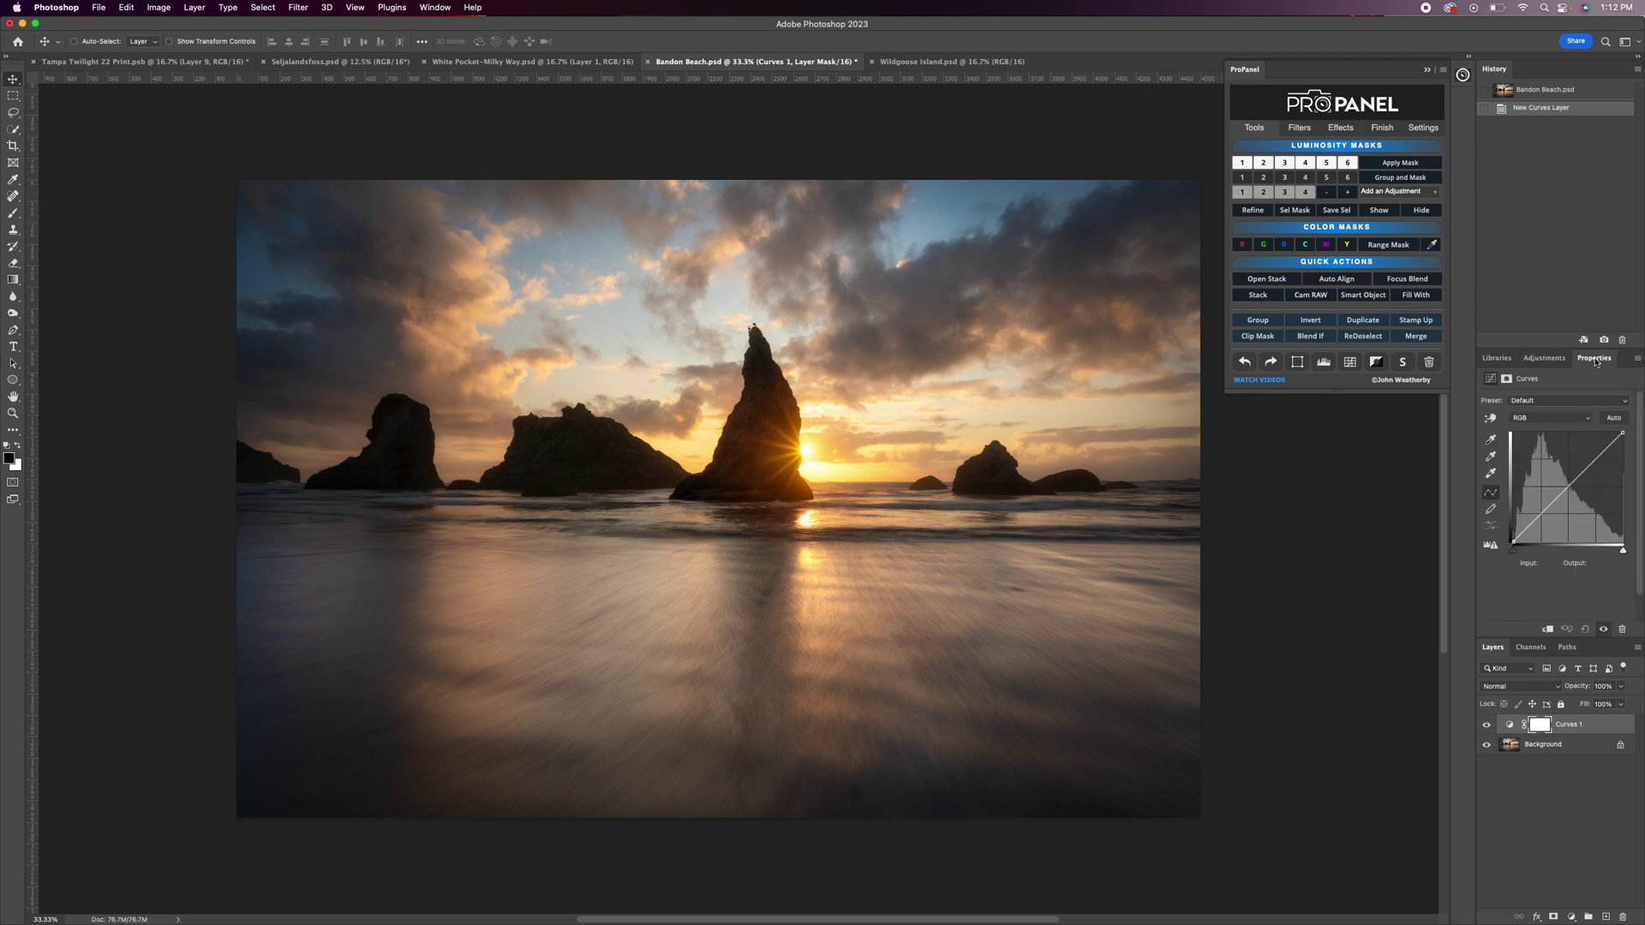
pyautogui.moveTo(1533, 523); pyautogui.dragTo(1583, 473)
pyautogui.click(1487, 726)
pyautogui.click(1487, 726)
pyautogui.moveTo(1545, 514); pyautogui.dragTo(1544, 514)
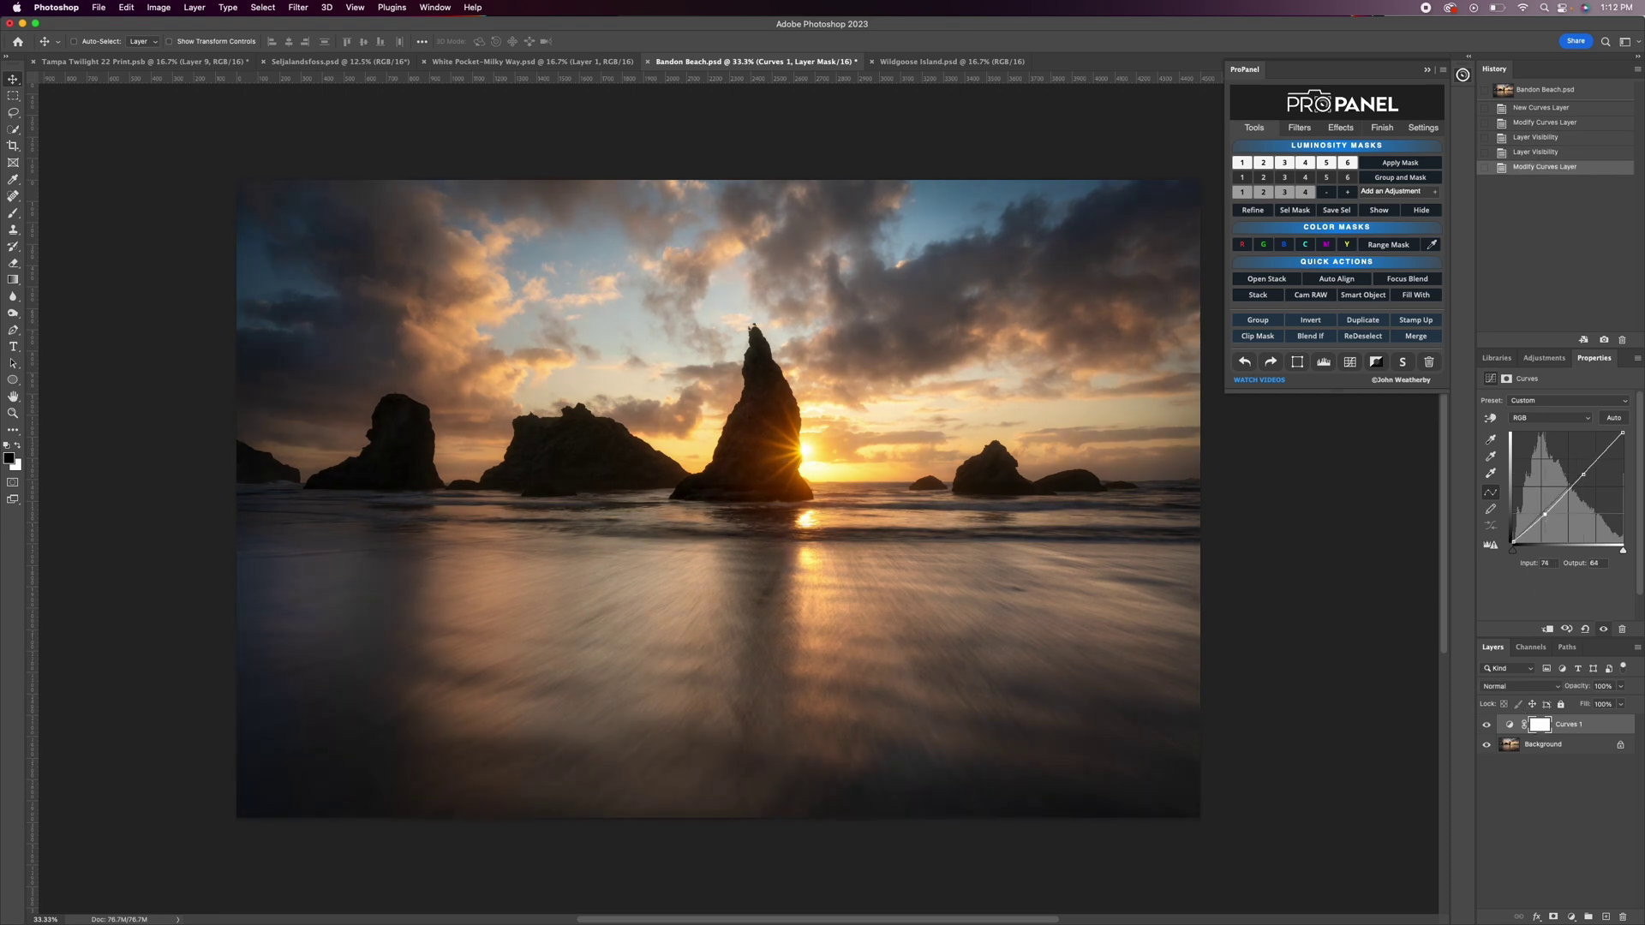
pyautogui.moveTo(1545, 514); pyautogui.dragTo(1545, 511)
pyautogui.click(1583, 475)
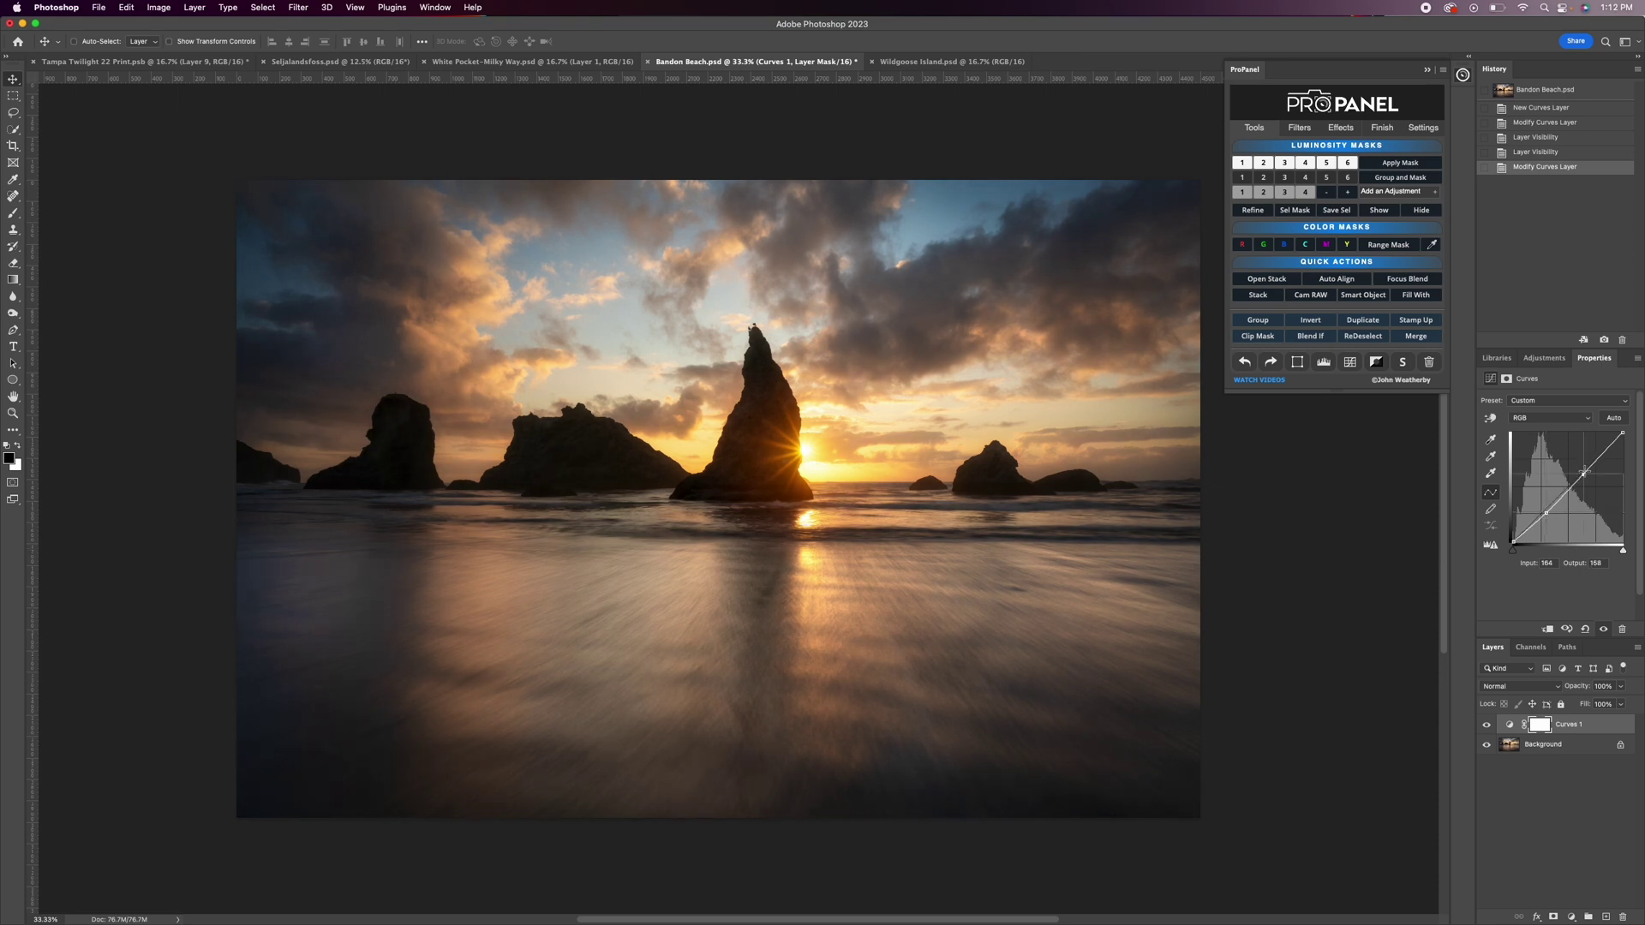
# Compare the image with Curves 1 hidden and shown, and delete that layer.
pyautogui.click(1486, 725)
pyautogui.click(1486, 724)
pyautogui.press('Delete')
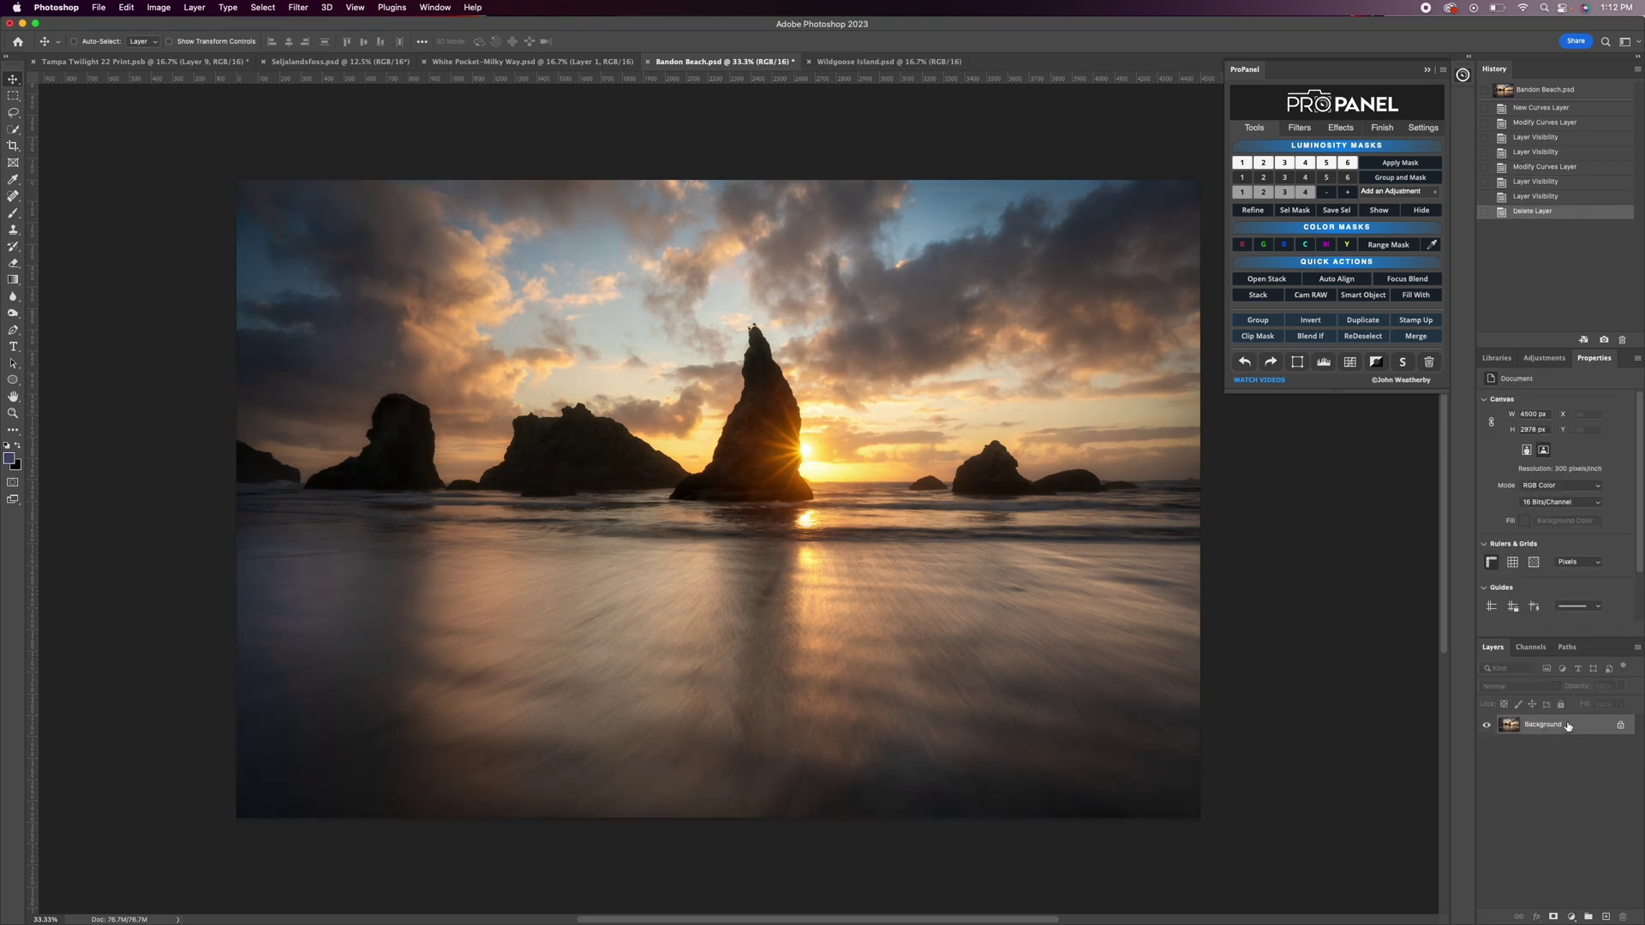
pyautogui.click(164, 12)
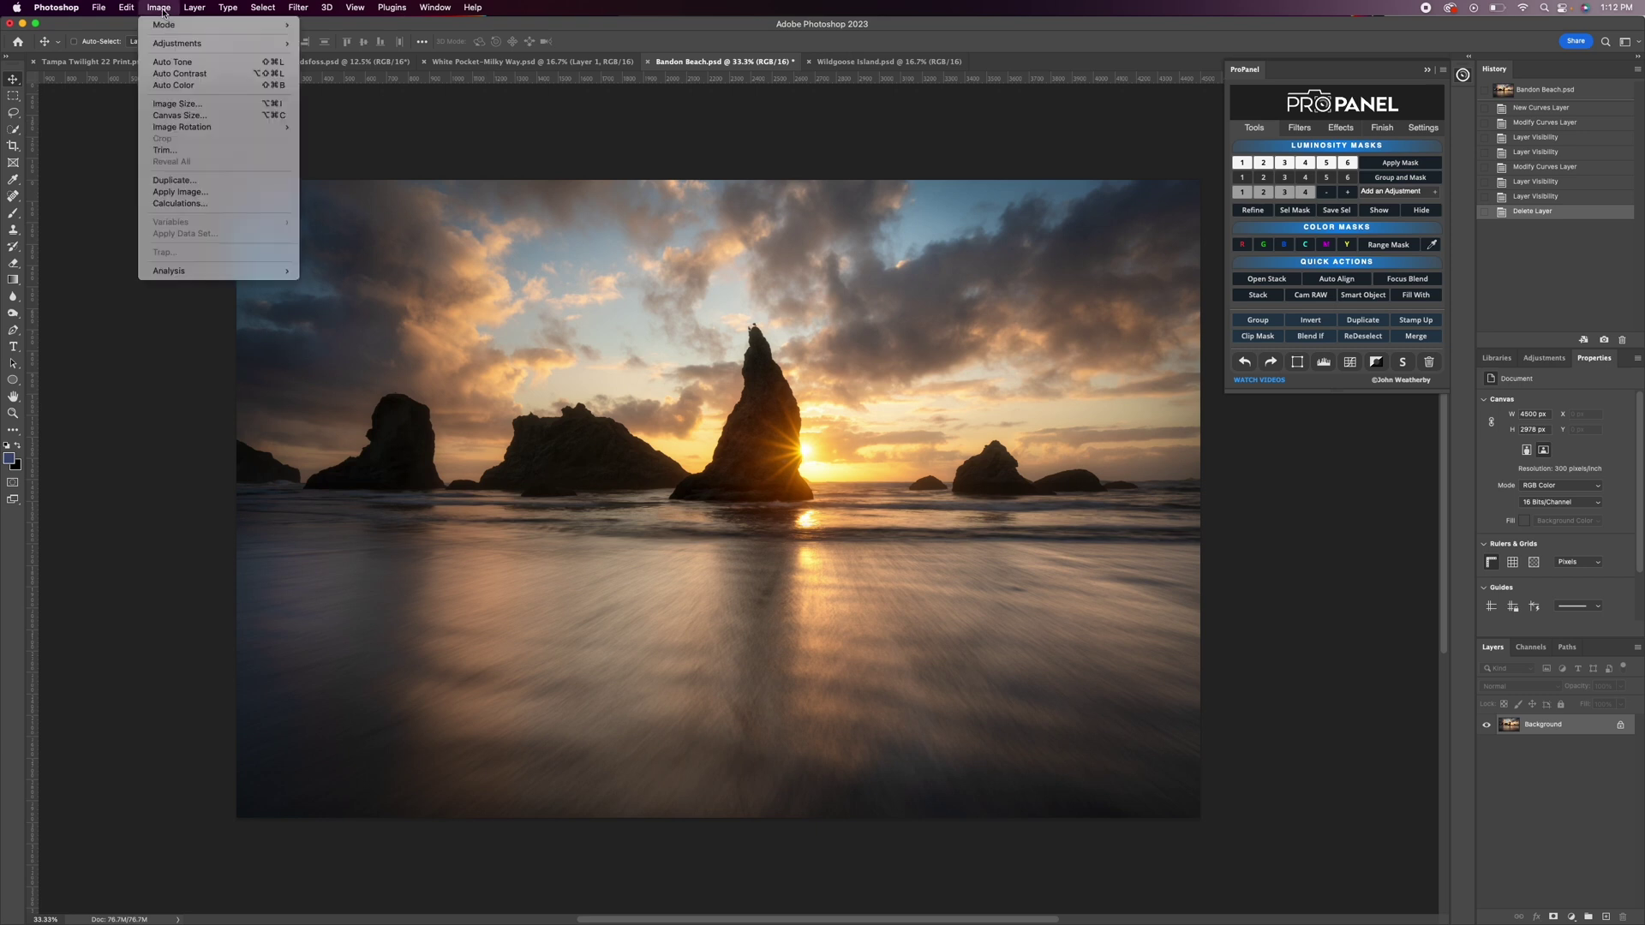
pyautogui.moveTo(170, 43)
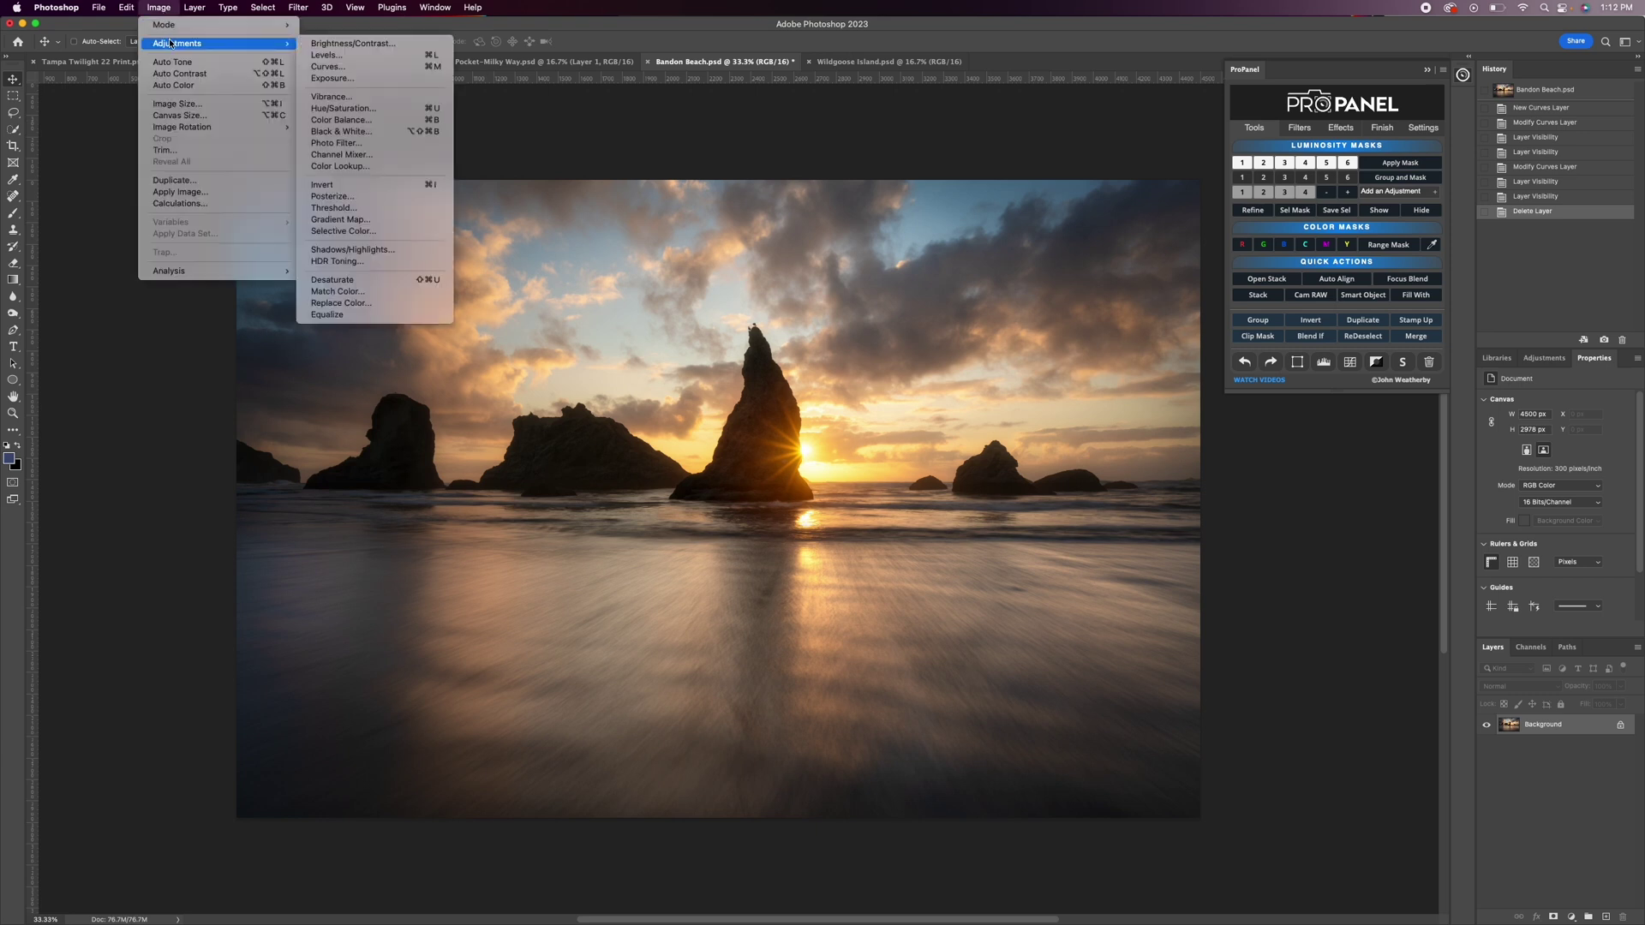
pyautogui.click(357, 70)
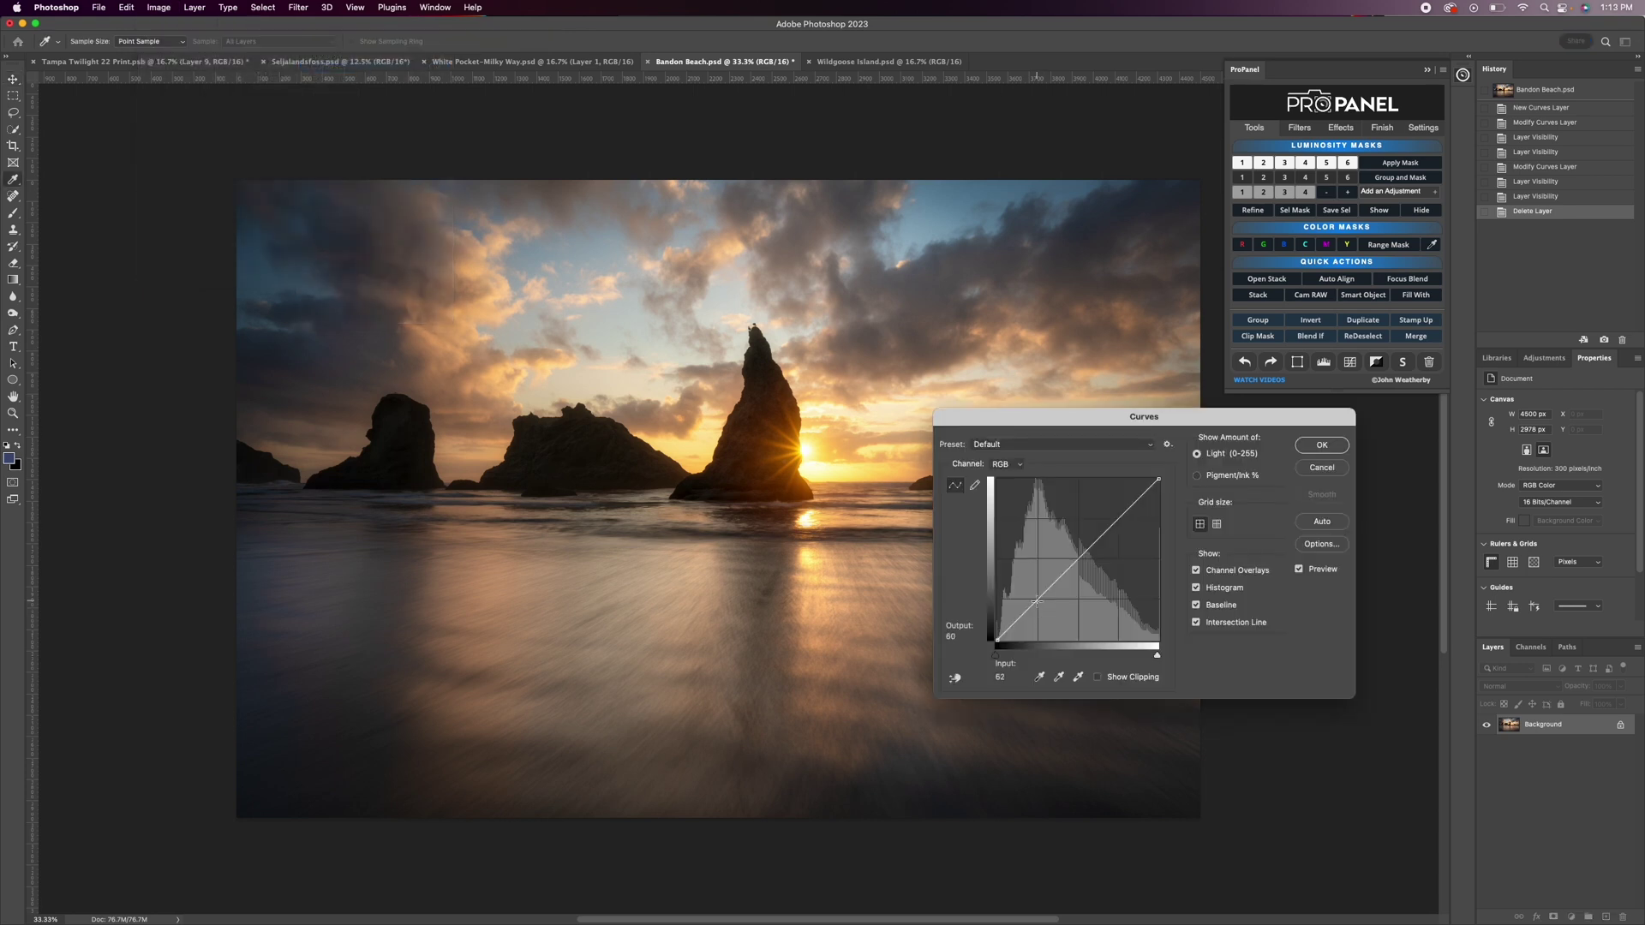
pyautogui.moveTo(1037, 599); pyautogui.dragTo(1041, 599)
pyautogui.click(1322, 468)
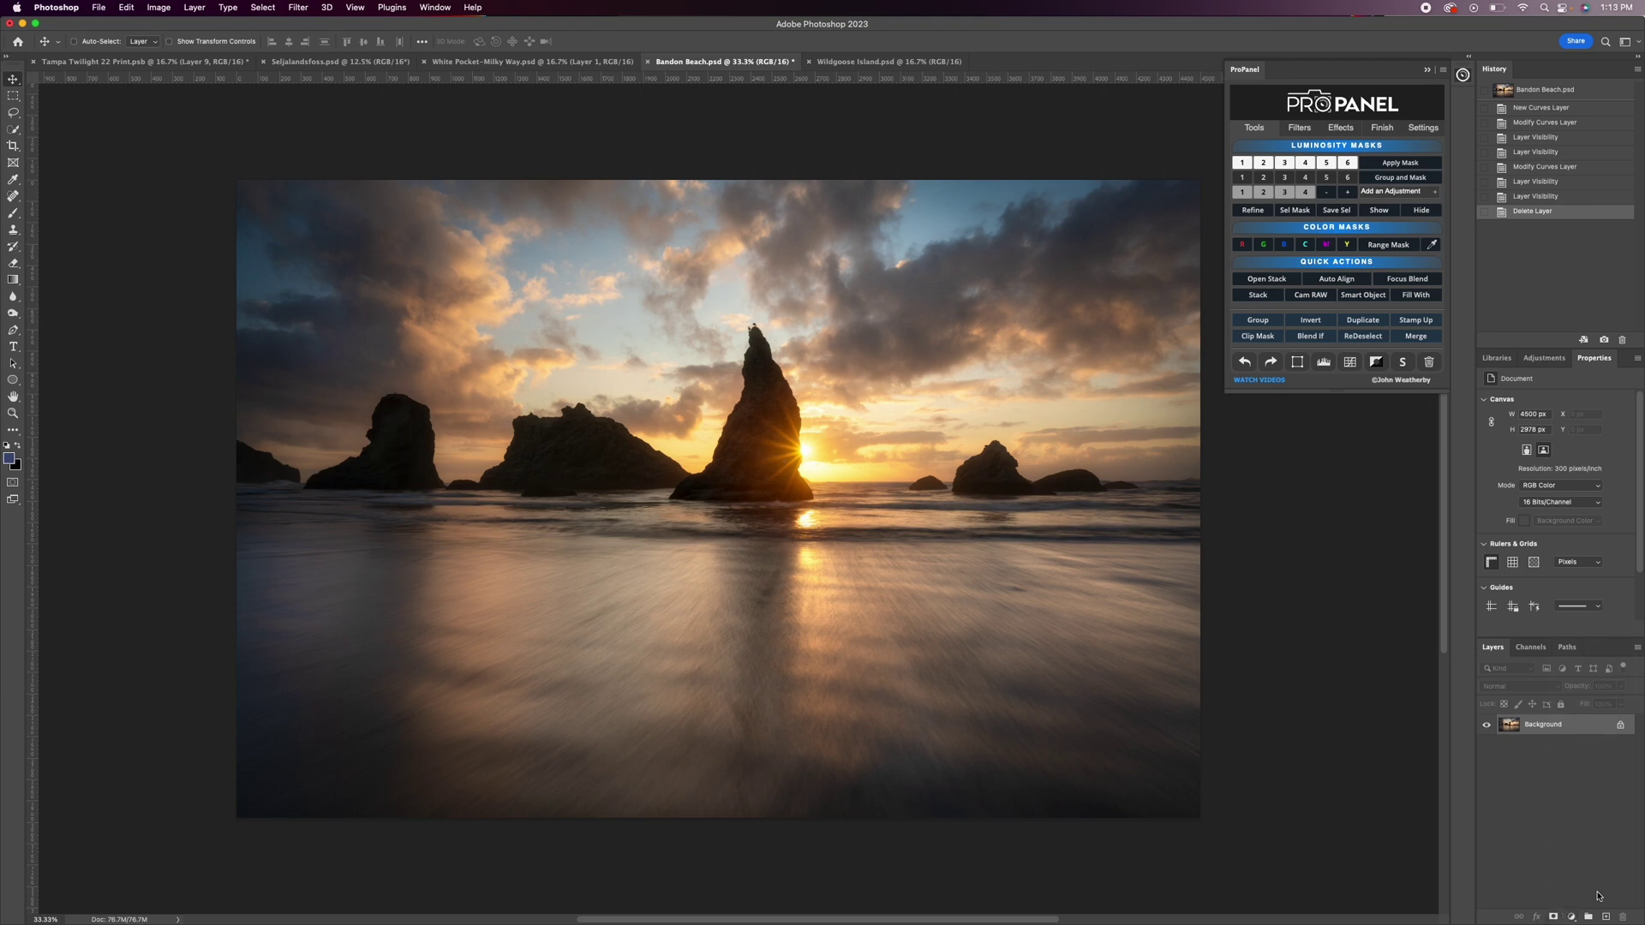
# Add a new Curves adjustment layer above the Background and float its properties beside the image.
pyautogui.click(1573, 919)
pyautogui.click(1571, 688)
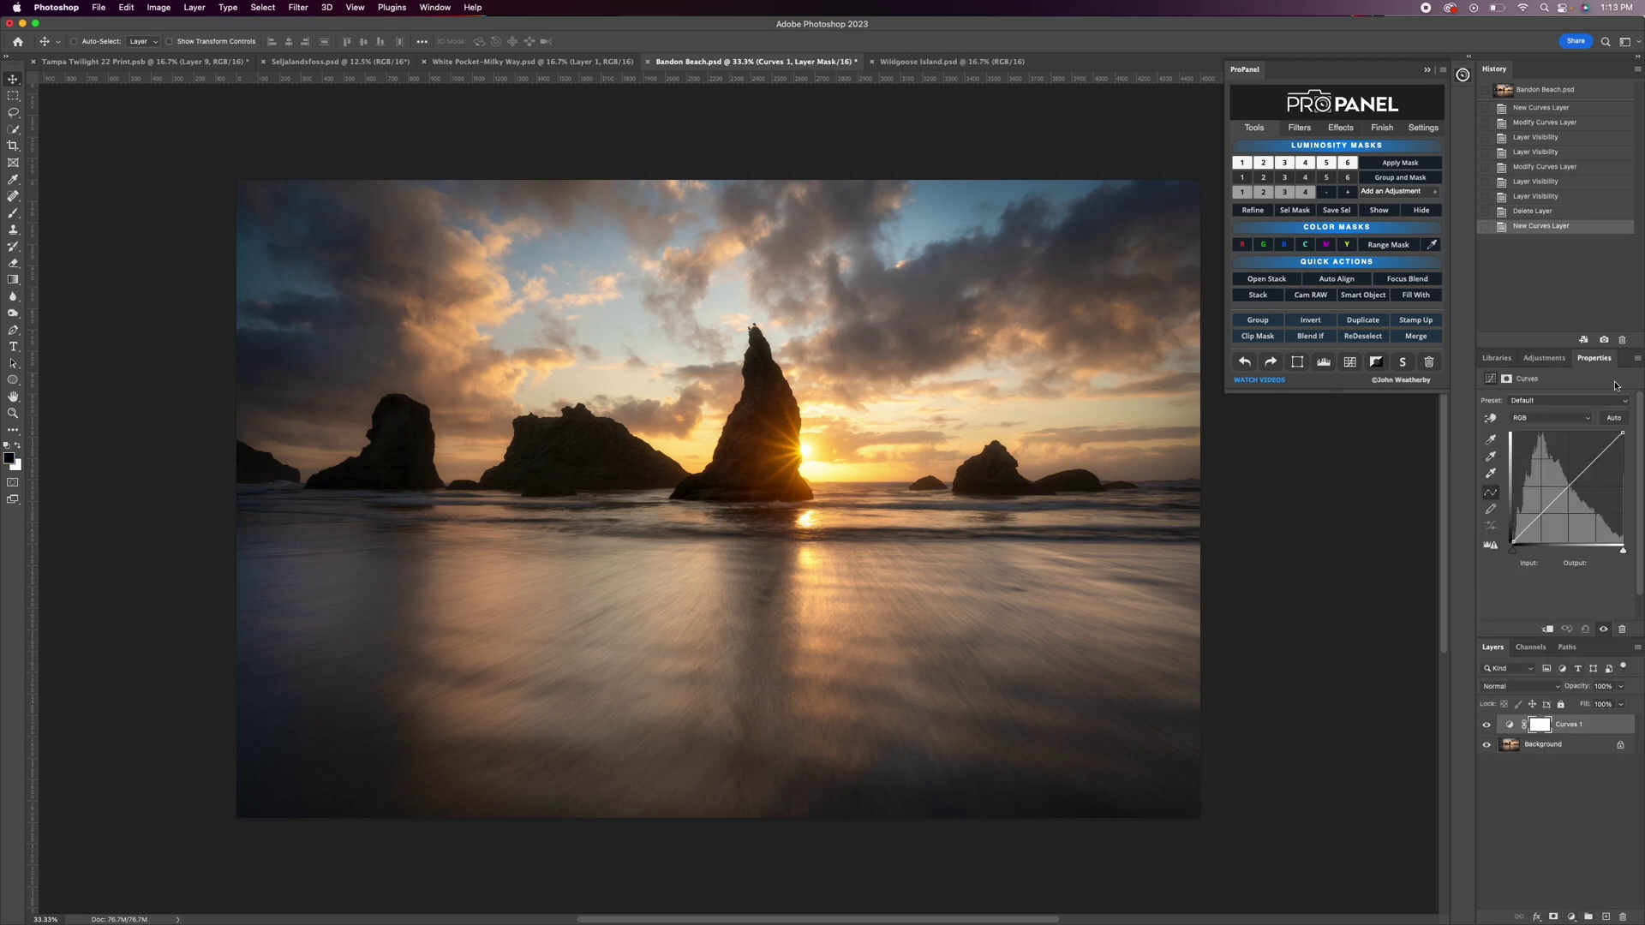
pyautogui.moveTo(1598, 363); pyautogui.dragTo(1160, 488)
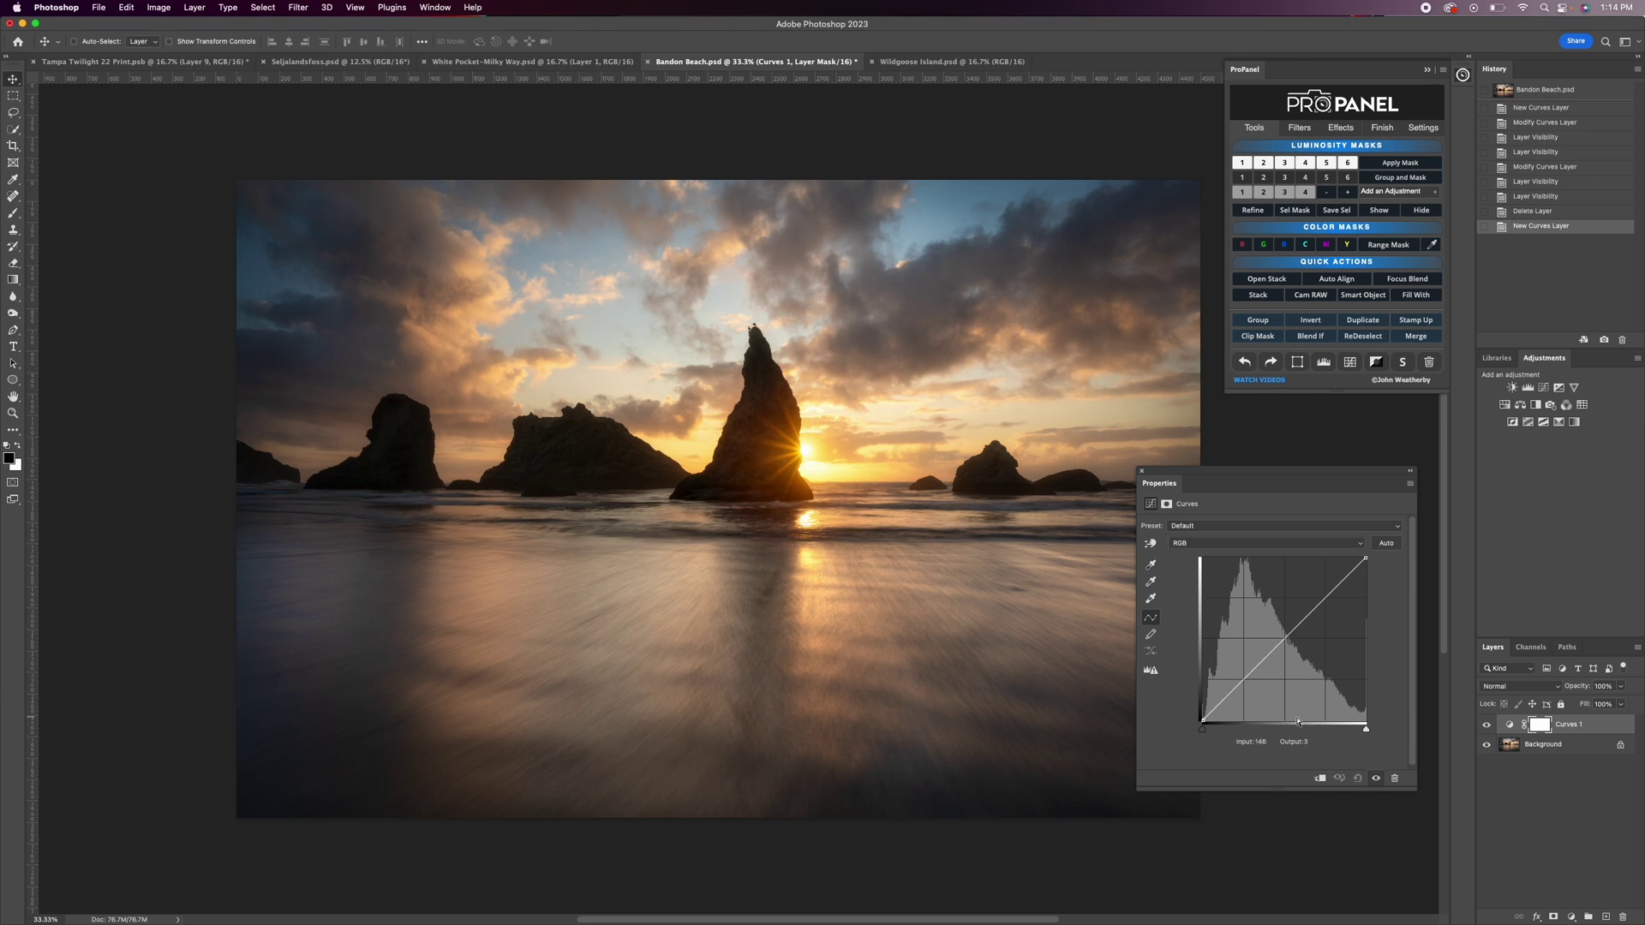
# Try reshaping the RGB and Red channel curves, undo both changes, and return to the RGB channel.
pyautogui.moveTo(1249, 674); pyautogui.dragTo(1250, 672)
pyautogui.press('super+z')
pyautogui.click(1247, 543)
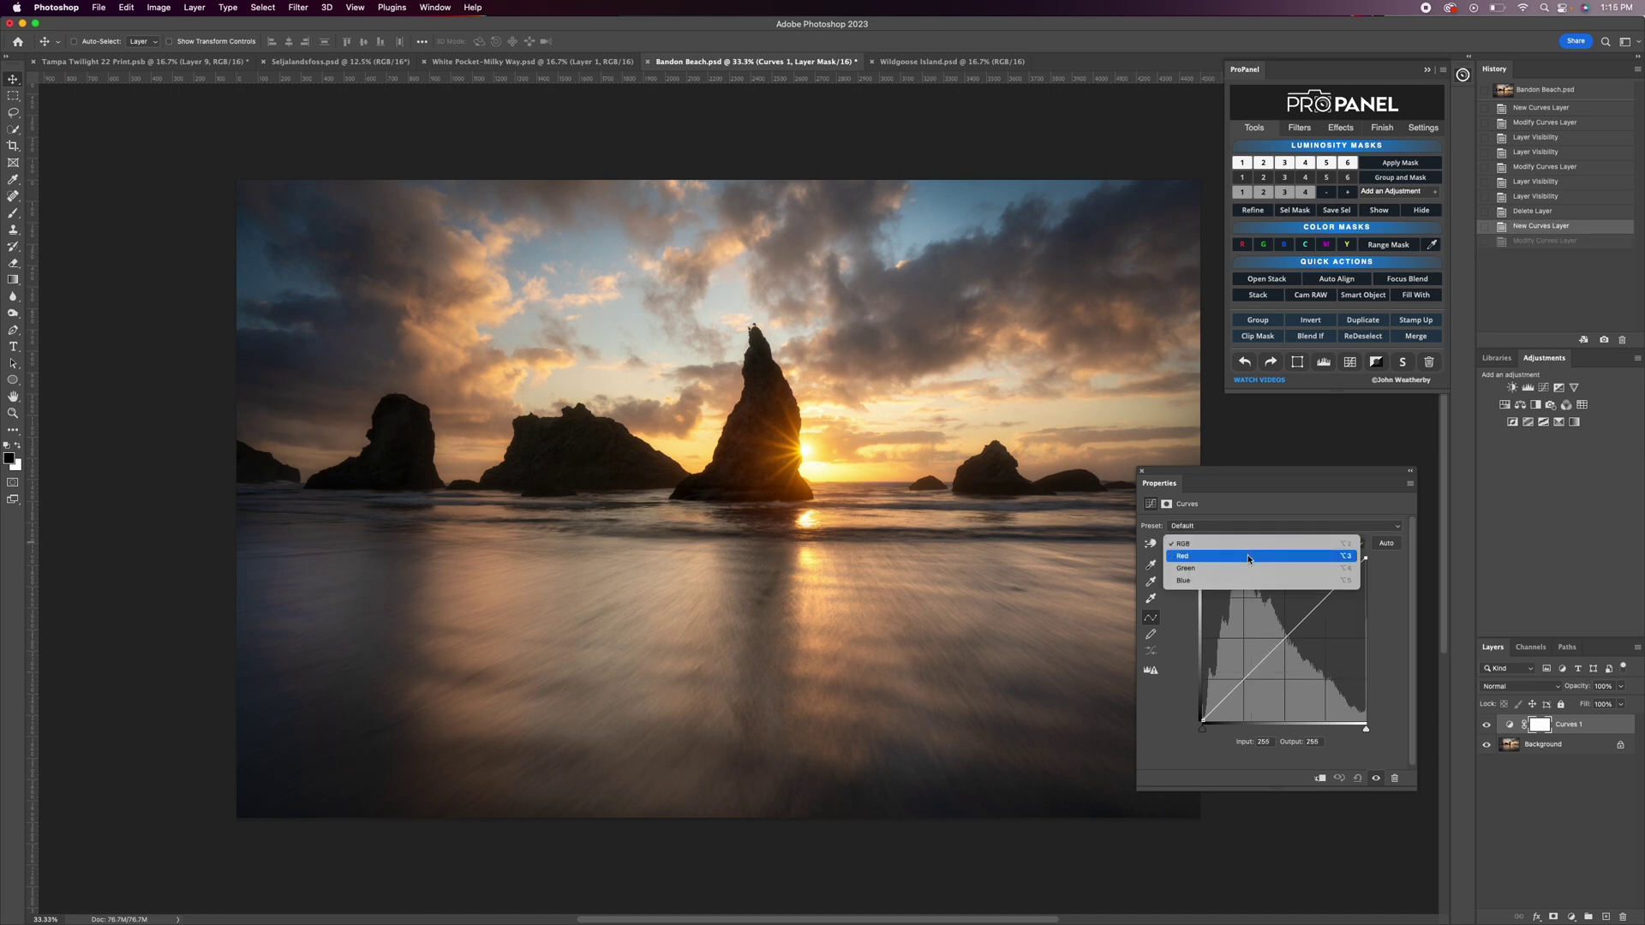
pyautogui.click(1249, 559)
pyautogui.moveTo(1244, 679); pyautogui.dragTo(1245, 679)
pyautogui.moveTo(1336, 586); pyautogui.dragTo(1286, 636)
pyautogui.press('super+z')
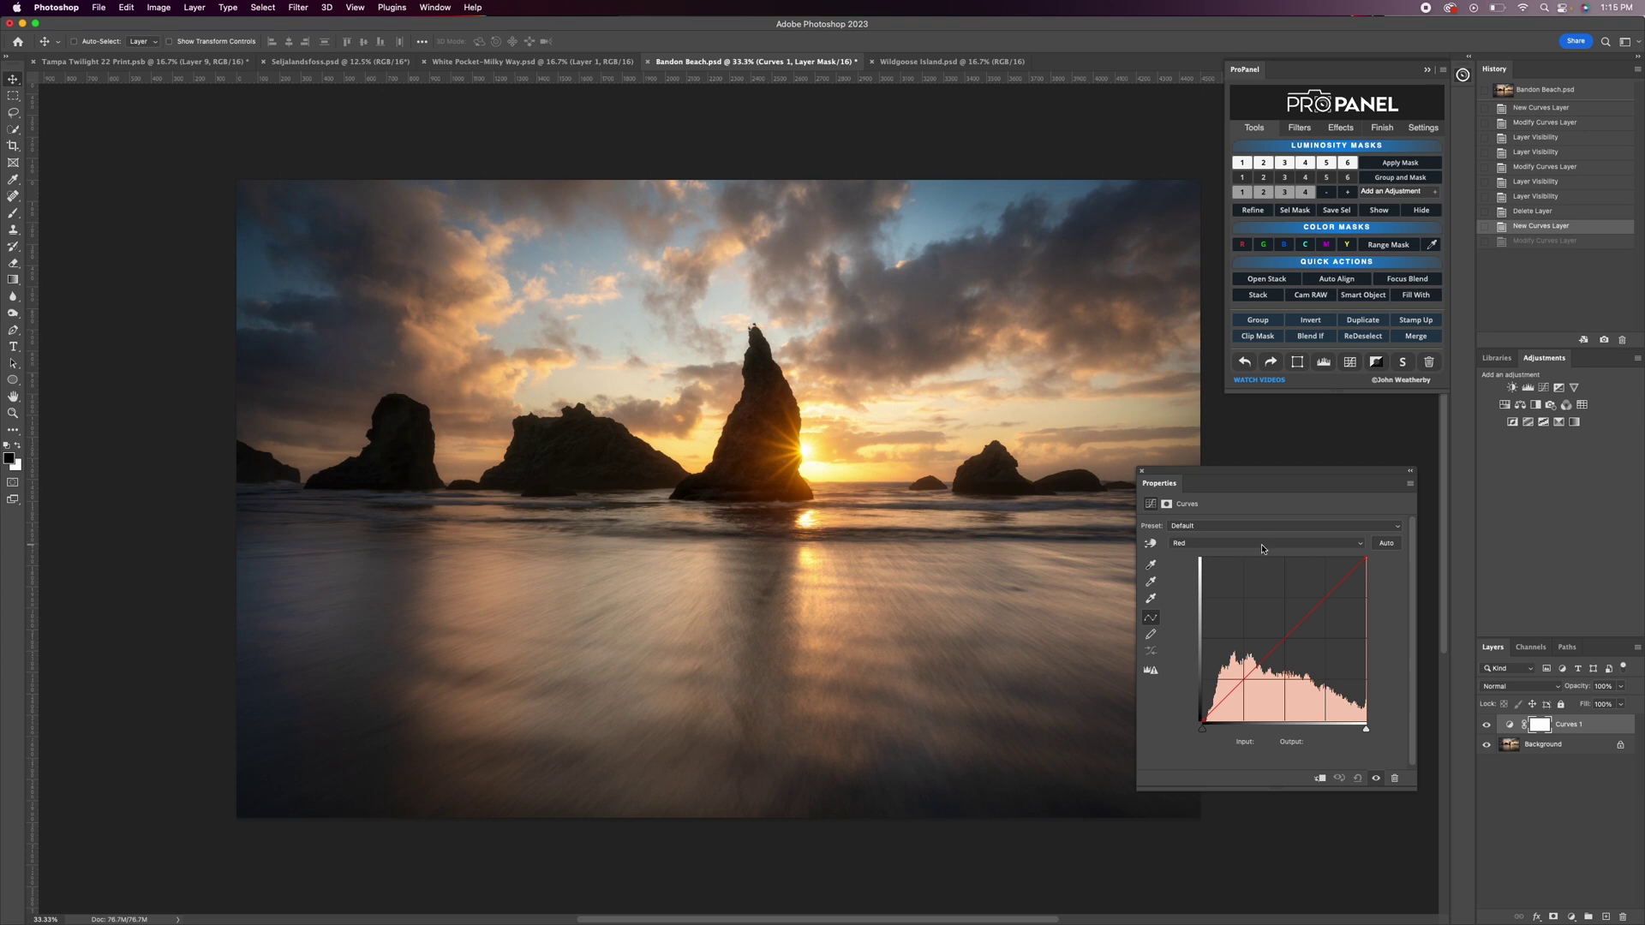
pyautogui.click(1261, 543)
pyautogui.click(1257, 535)
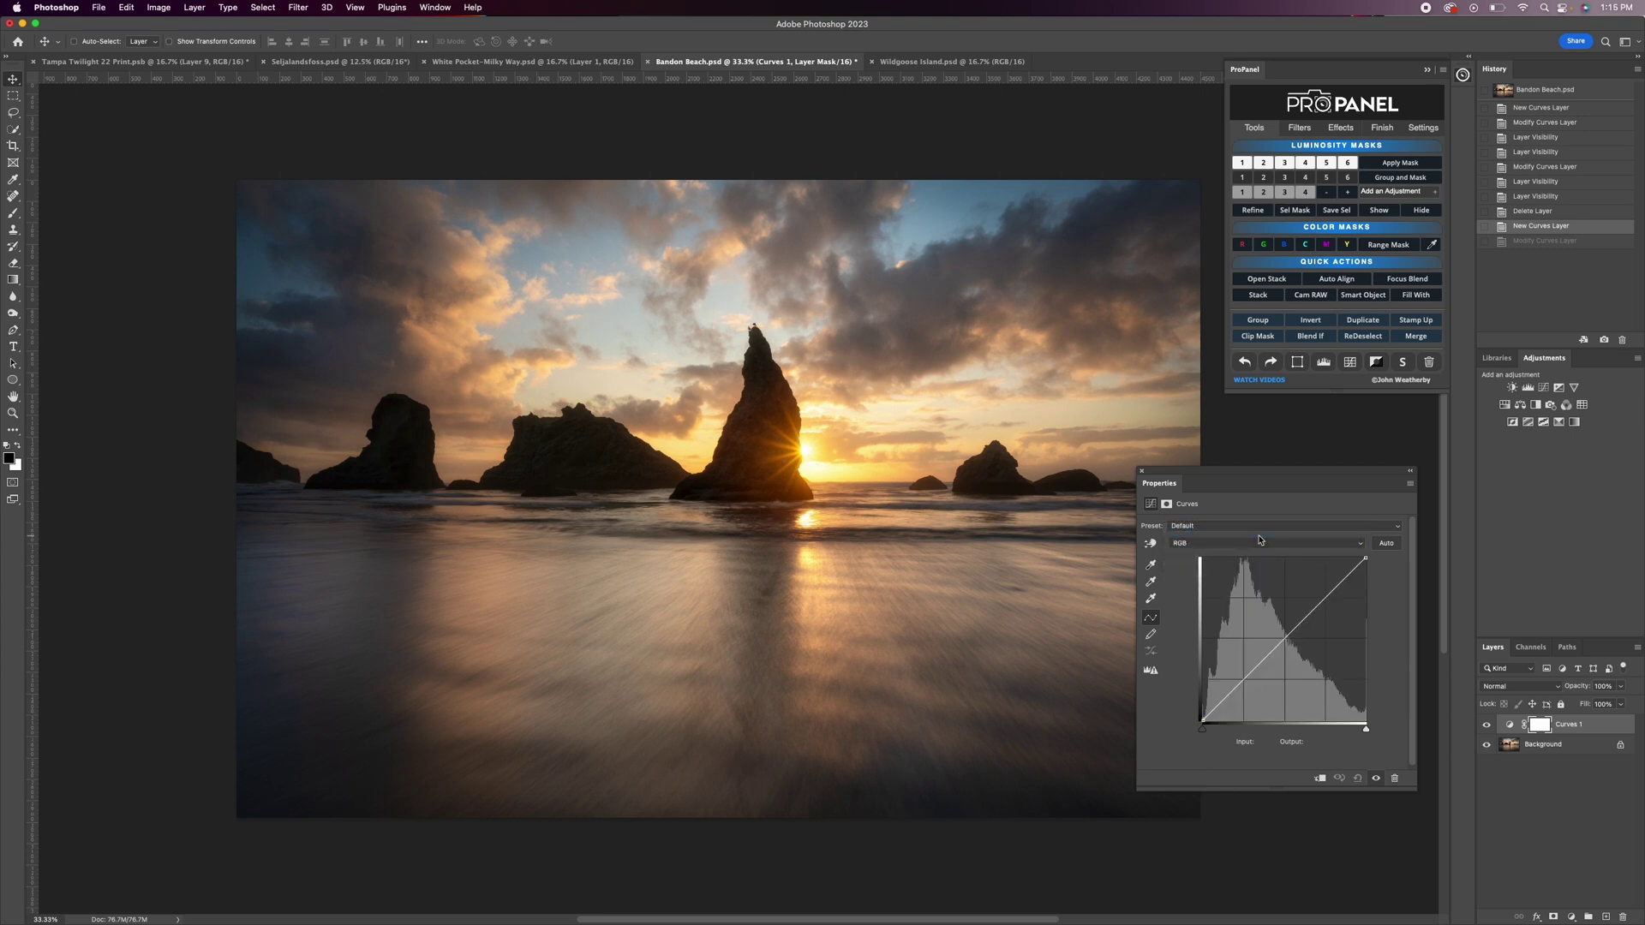
# Shape a contrast S-curve in the RGB channel, with the shadow point at about input 71, output 63 and the highlights raised.
pyautogui.click(1244, 676)
pyautogui.moveTo(1244, 678); pyautogui.dragTo(1248, 681)
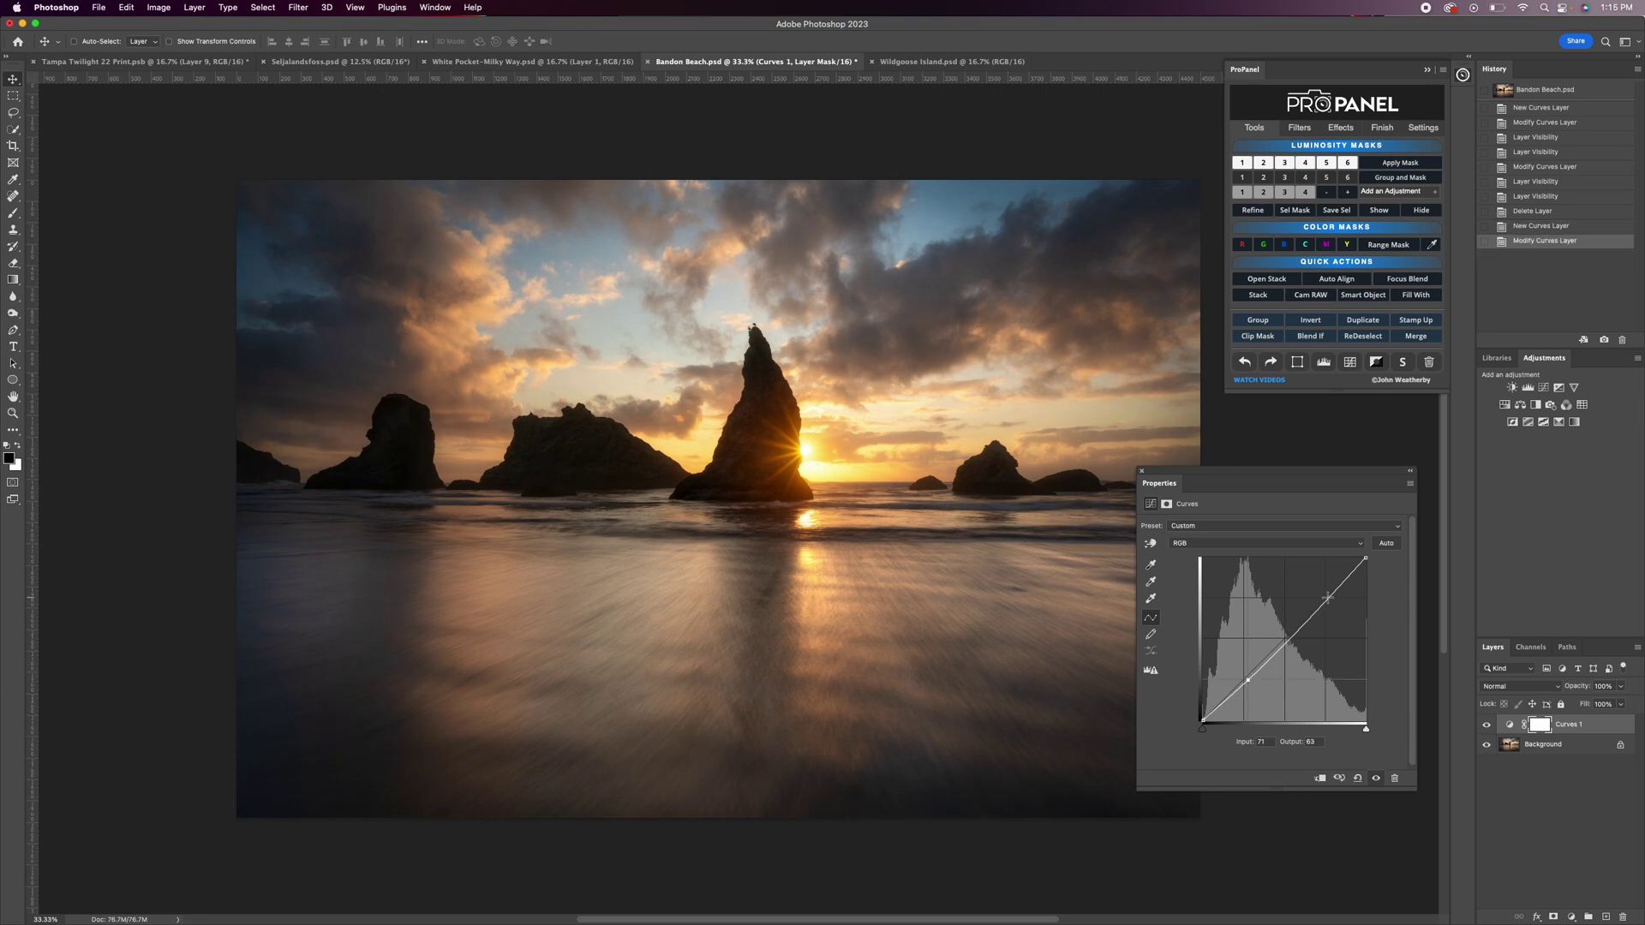
pyautogui.moveTo(1327, 599); pyautogui.dragTo(1321, 594)
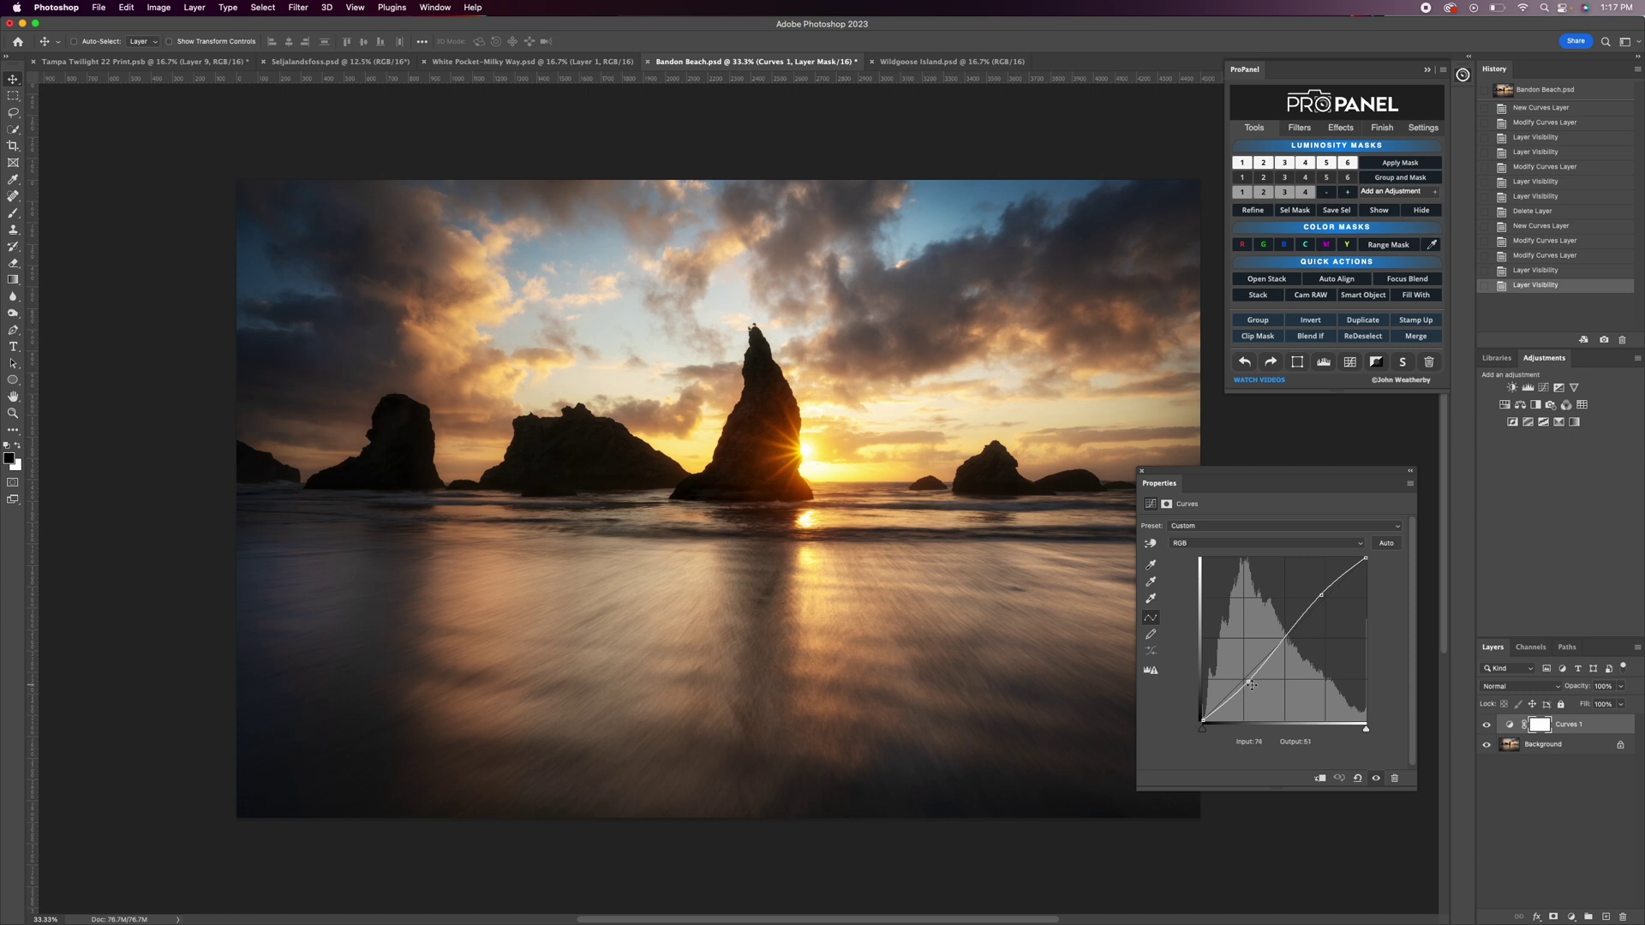
pyautogui.moveTo(1252, 684); pyautogui.dragTo(1249, 682)
pyautogui.click(1411, 486)
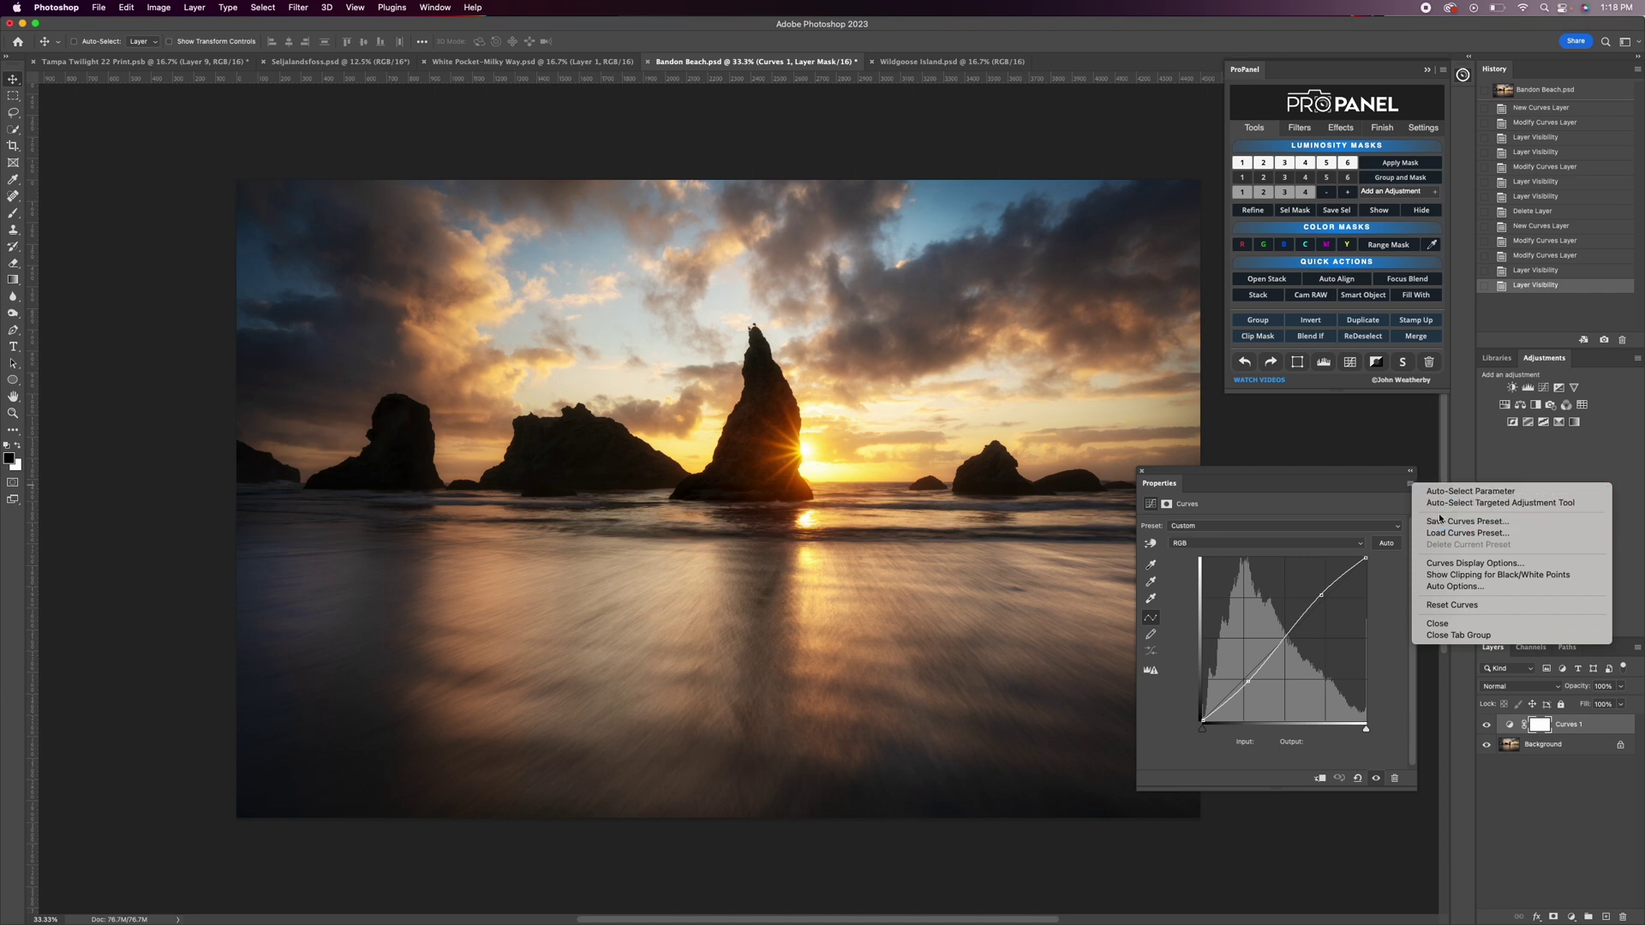
pyautogui.click(1290, 515)
pyautogui.click(1283, 526)
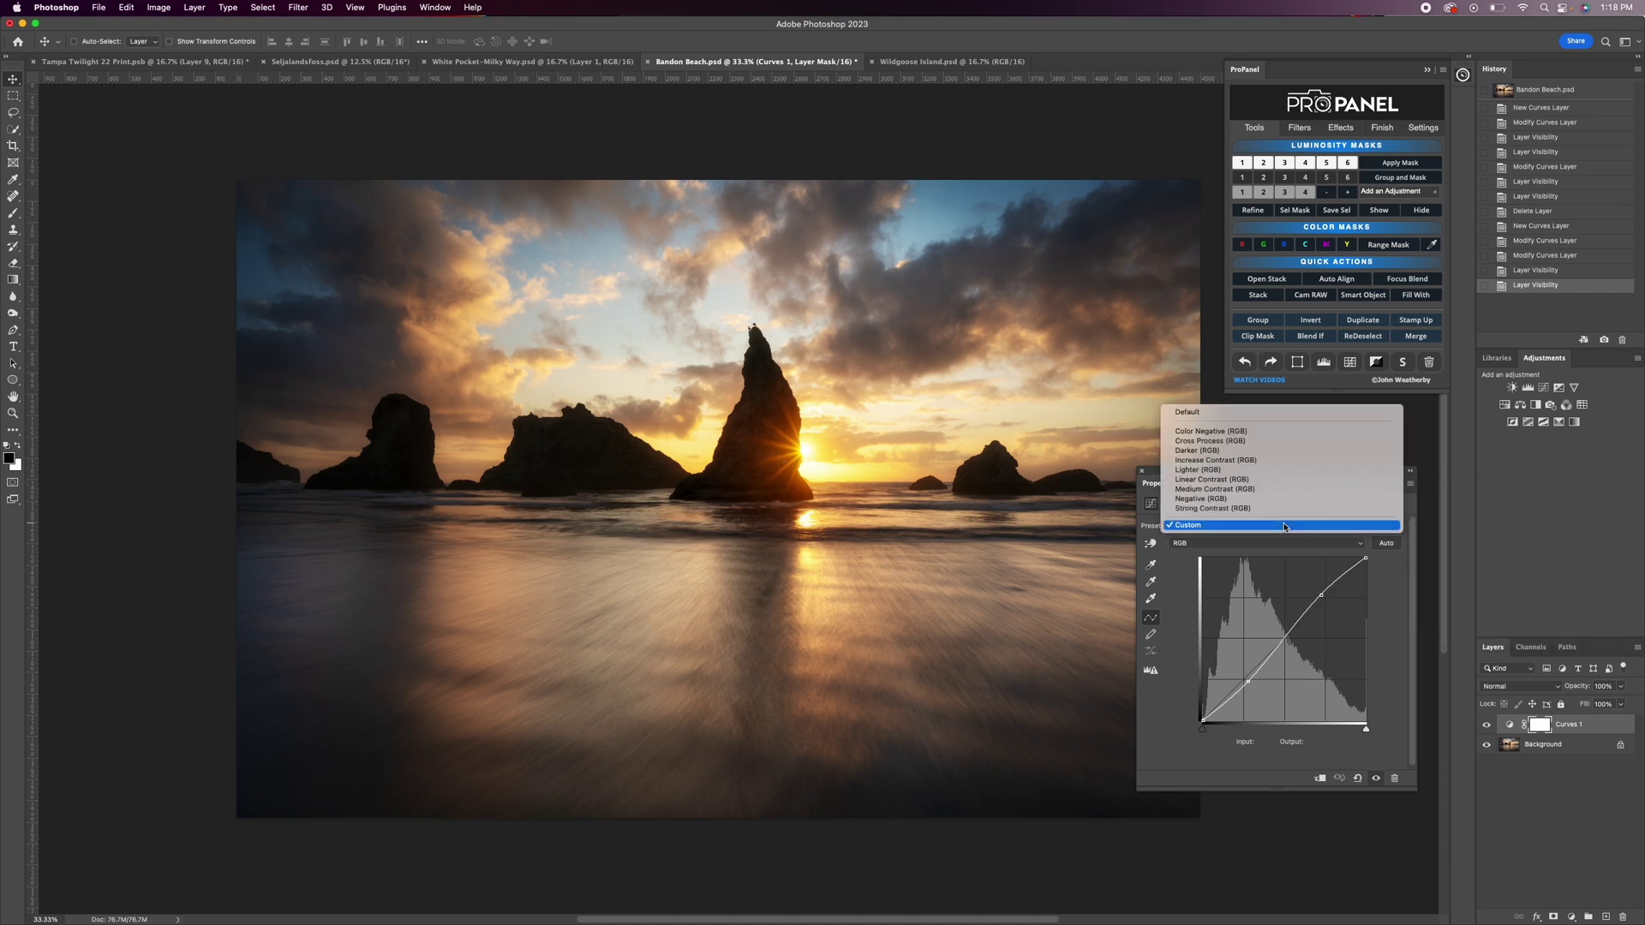
pyautogui.click(1283, 529)
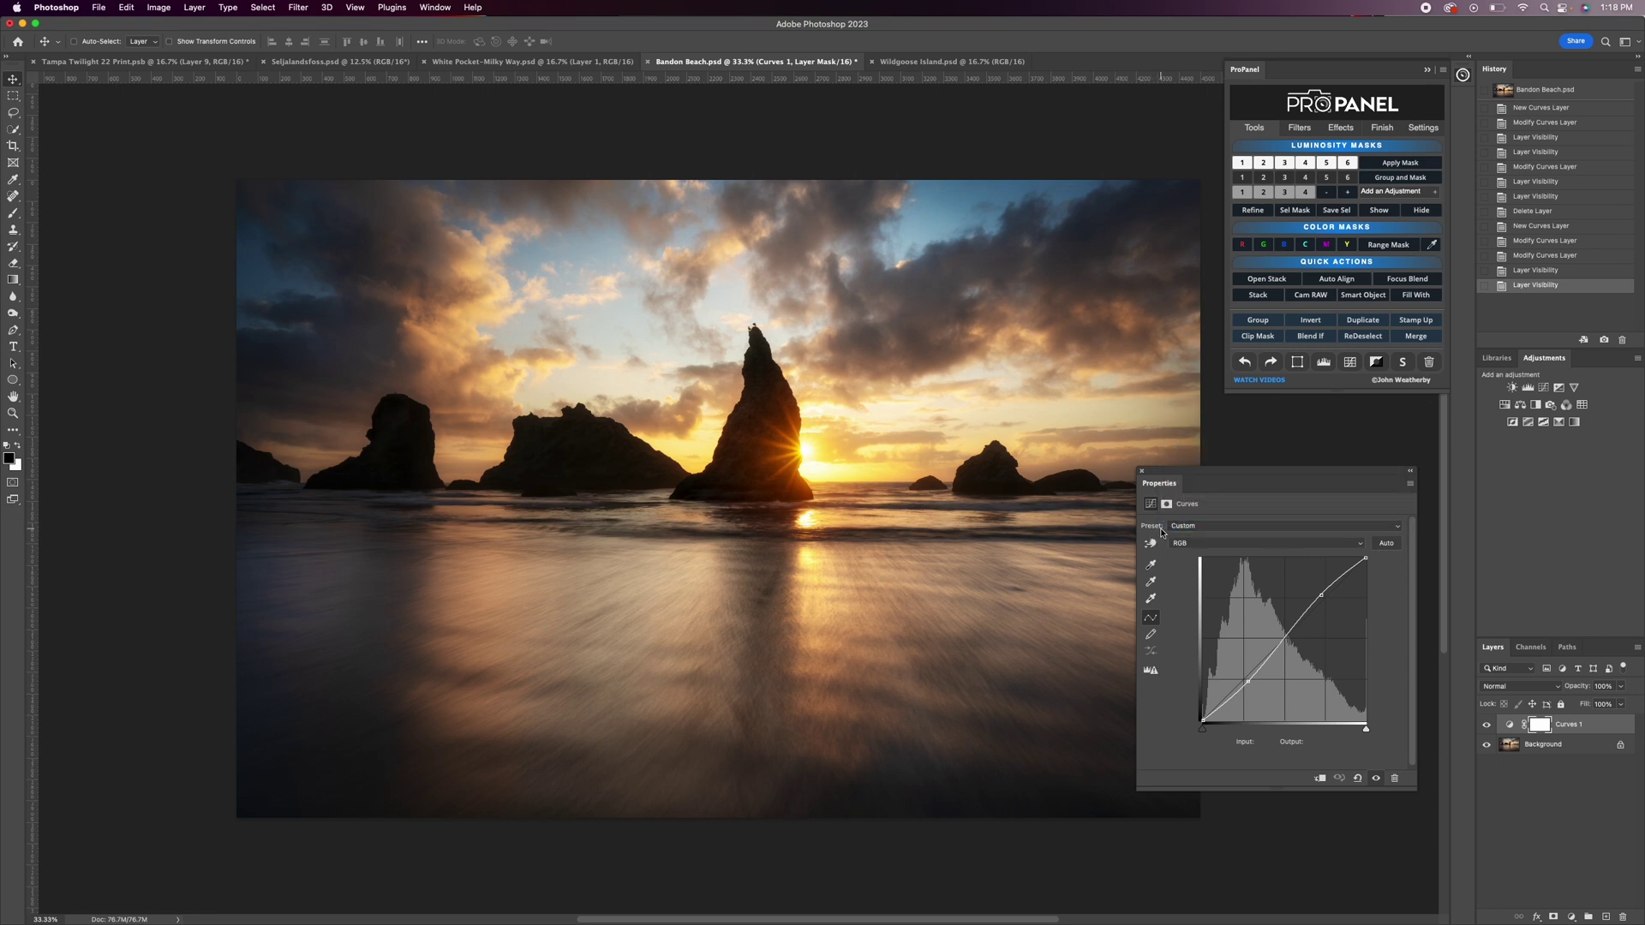
# Apply the Lux filter and compare its effect with Curves 1 by toggling the layers' visibility.
pyautogui.click(1297, 130)
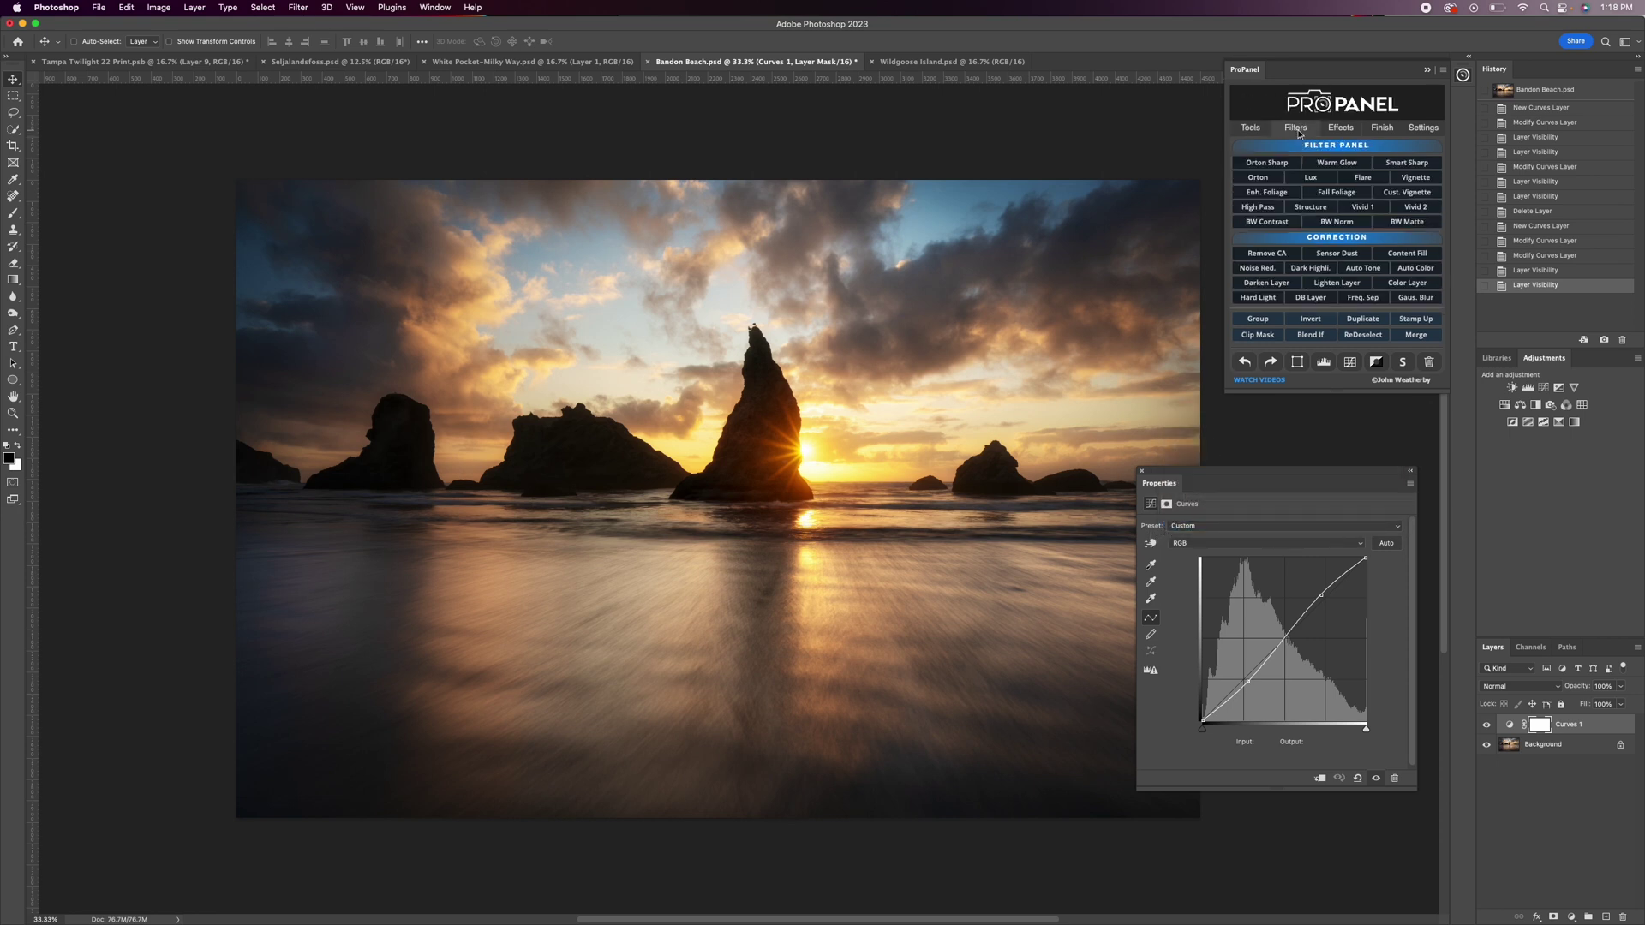
pyautogui.click(1312, 180)
pyautogui.click(1486, 746)
pyautogui.click(1487, 726)
pyautogui.click(1488, 726)
pyautogui.click(1488, 725)
pyautogui.click(1487, 726)
pyautogui.click(1487, 726)
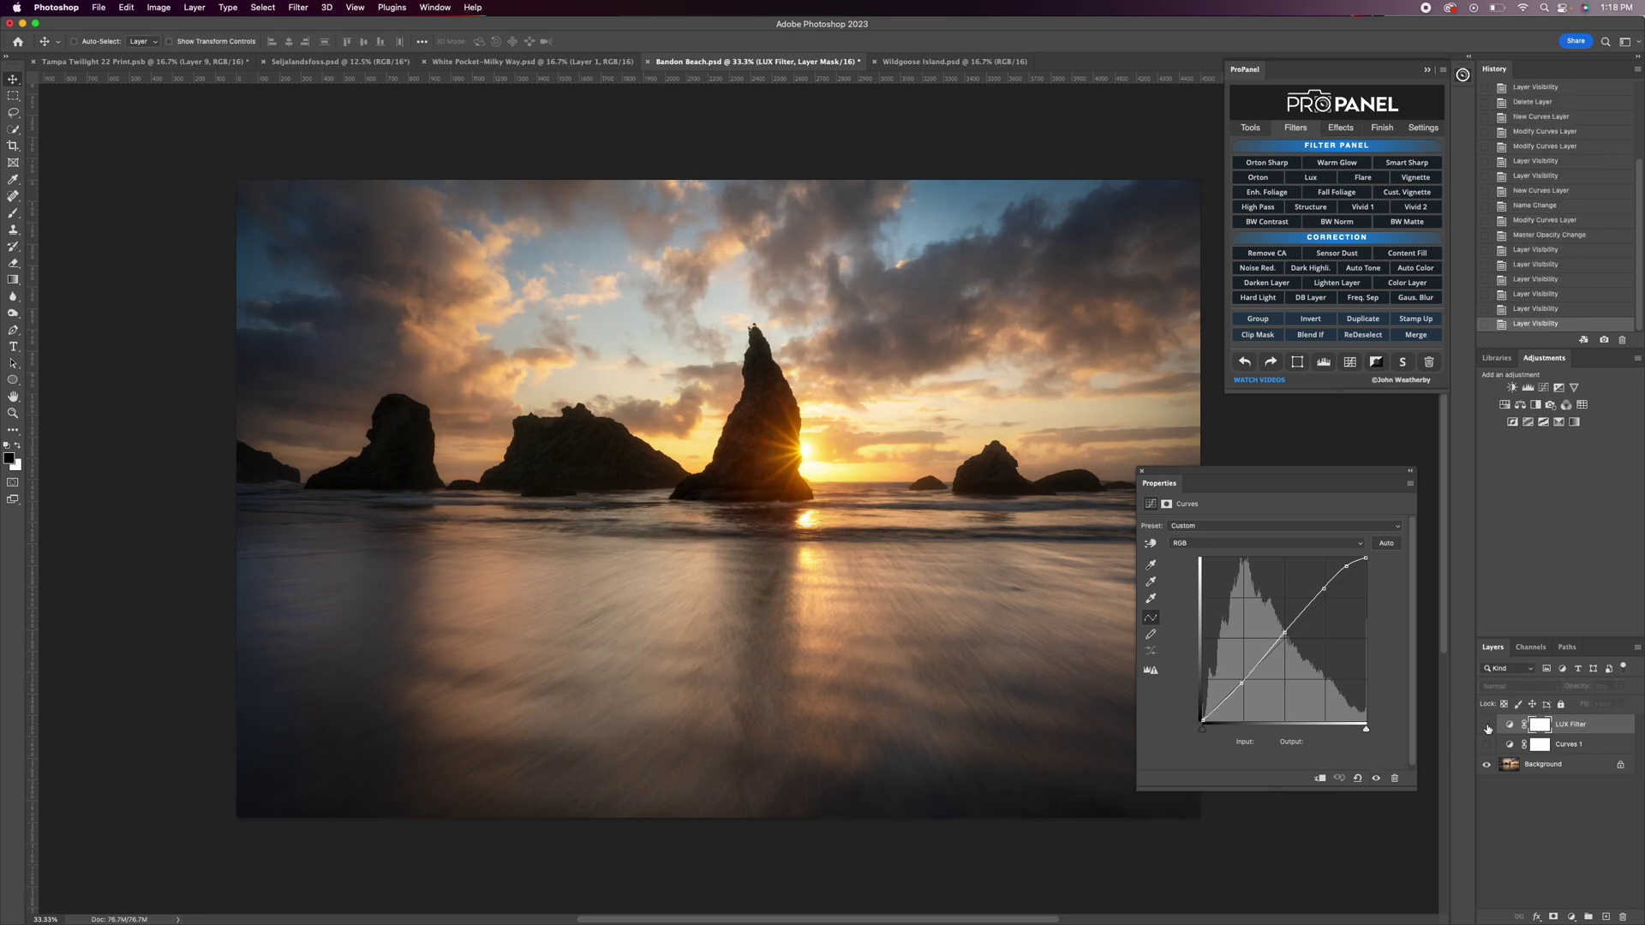
# Delete the LUX Filter layer with its mask and show the Curves 1 layer again.
pyautogui.press('BackSpace')
pyautogui.press('BackSpace')
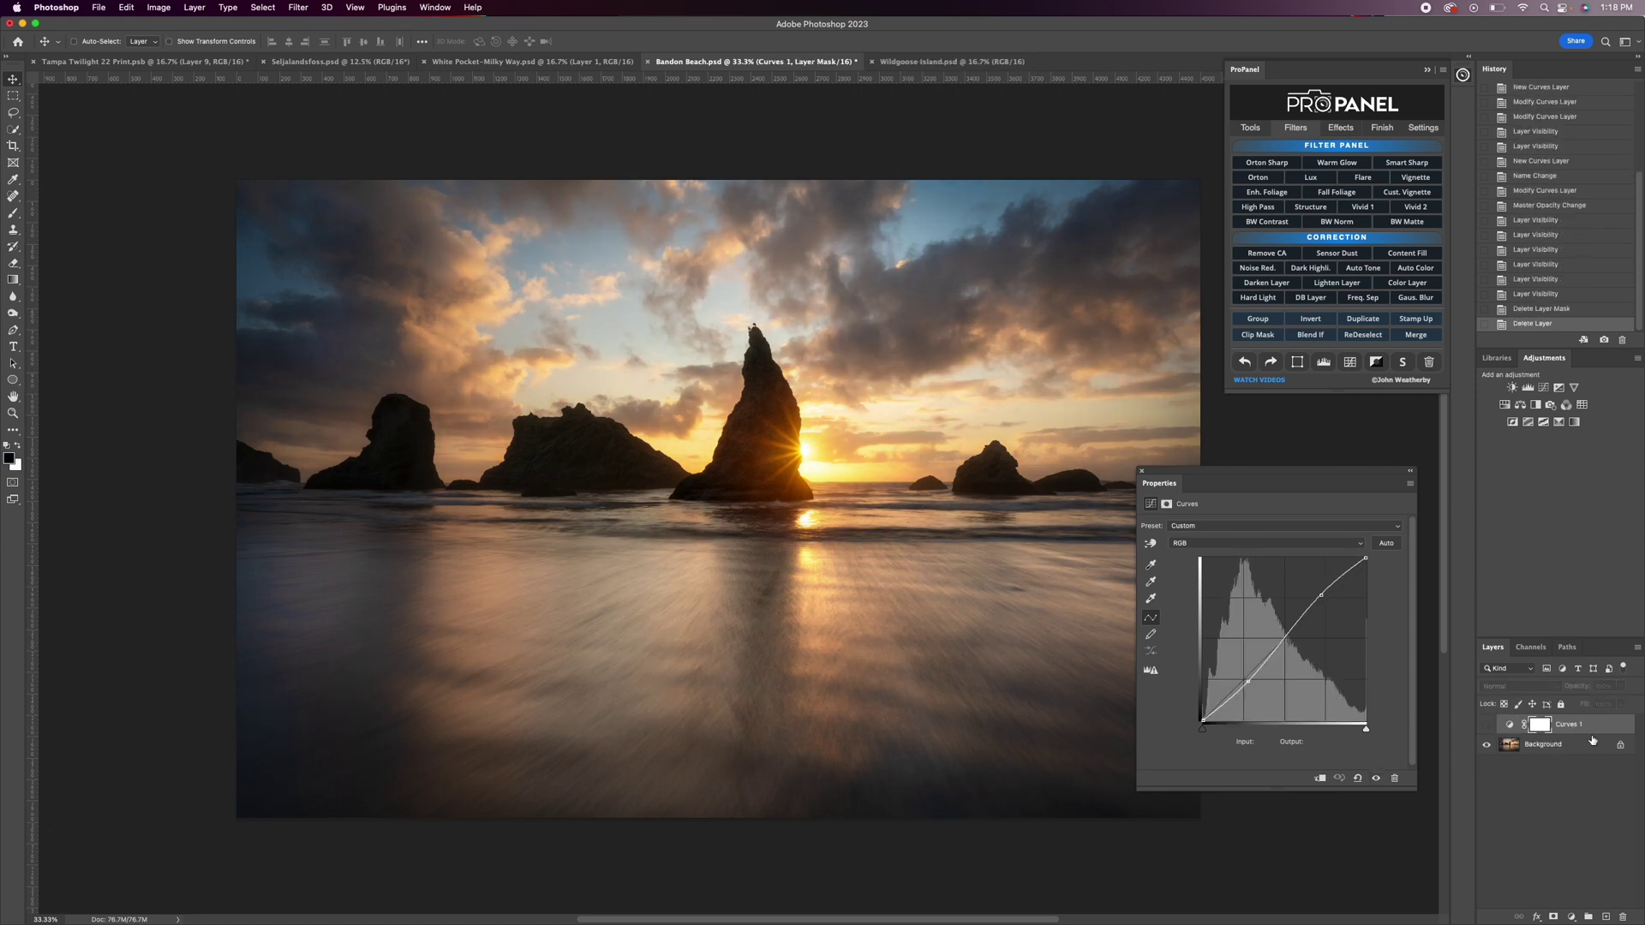
pyautogui.click(1487, 725)
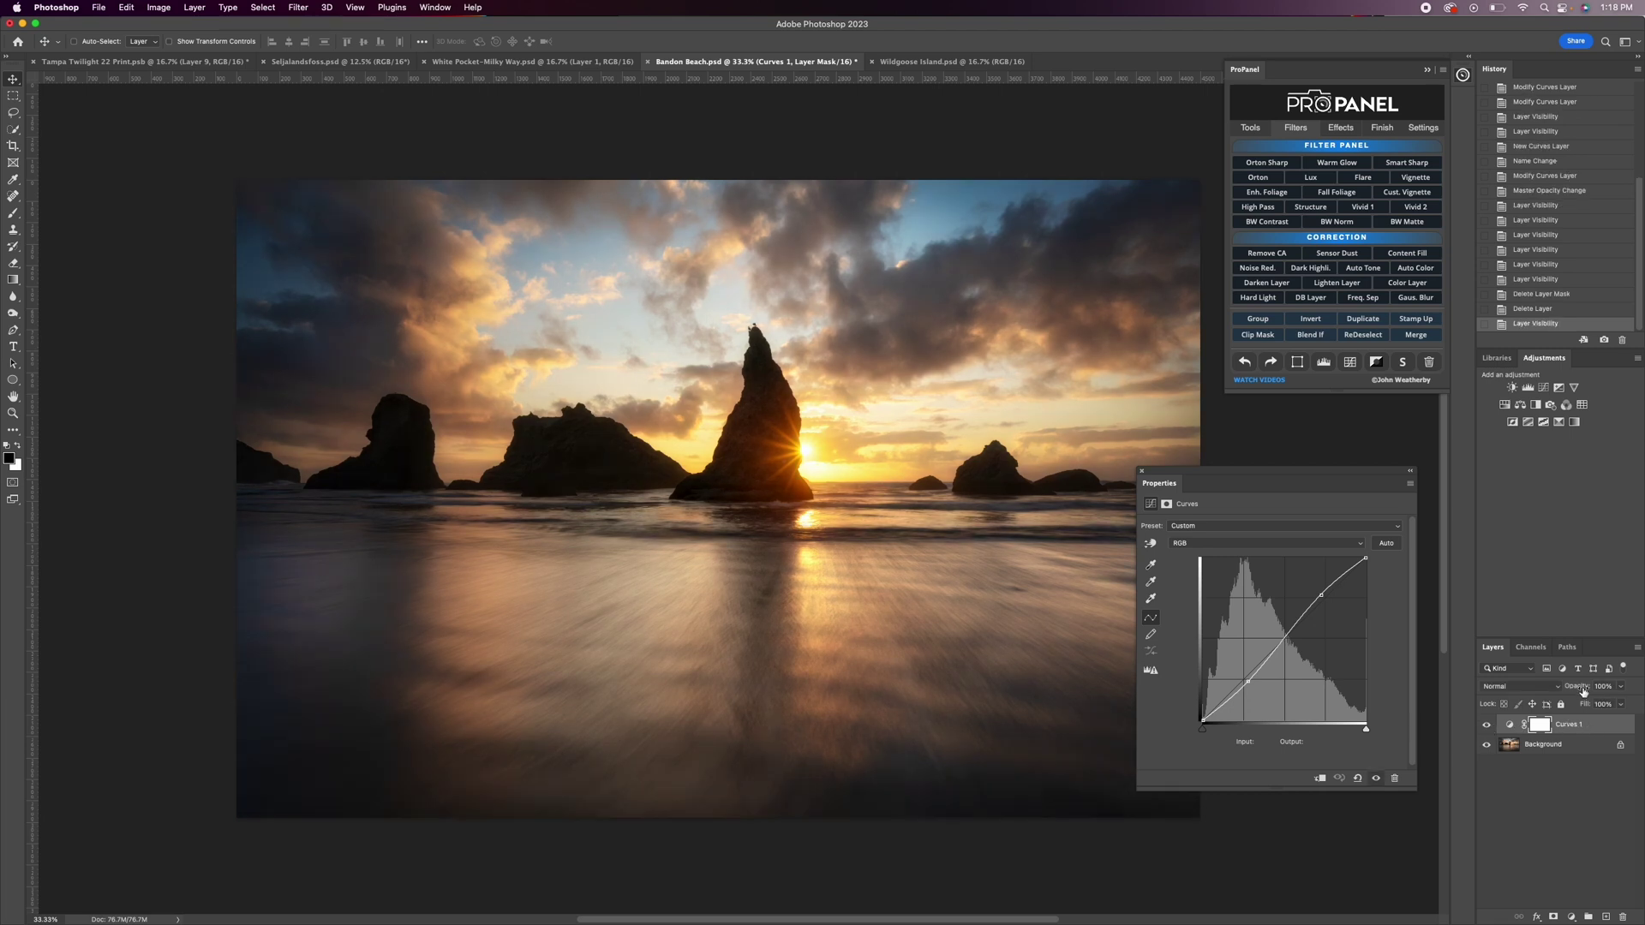
# Reduce the Curves 1 layer's opacity to 75% and compare the image with the layer hidden and shown.
pyautogui.moveTo(1581, 688); pyautogui.dragTo(1566, 690)
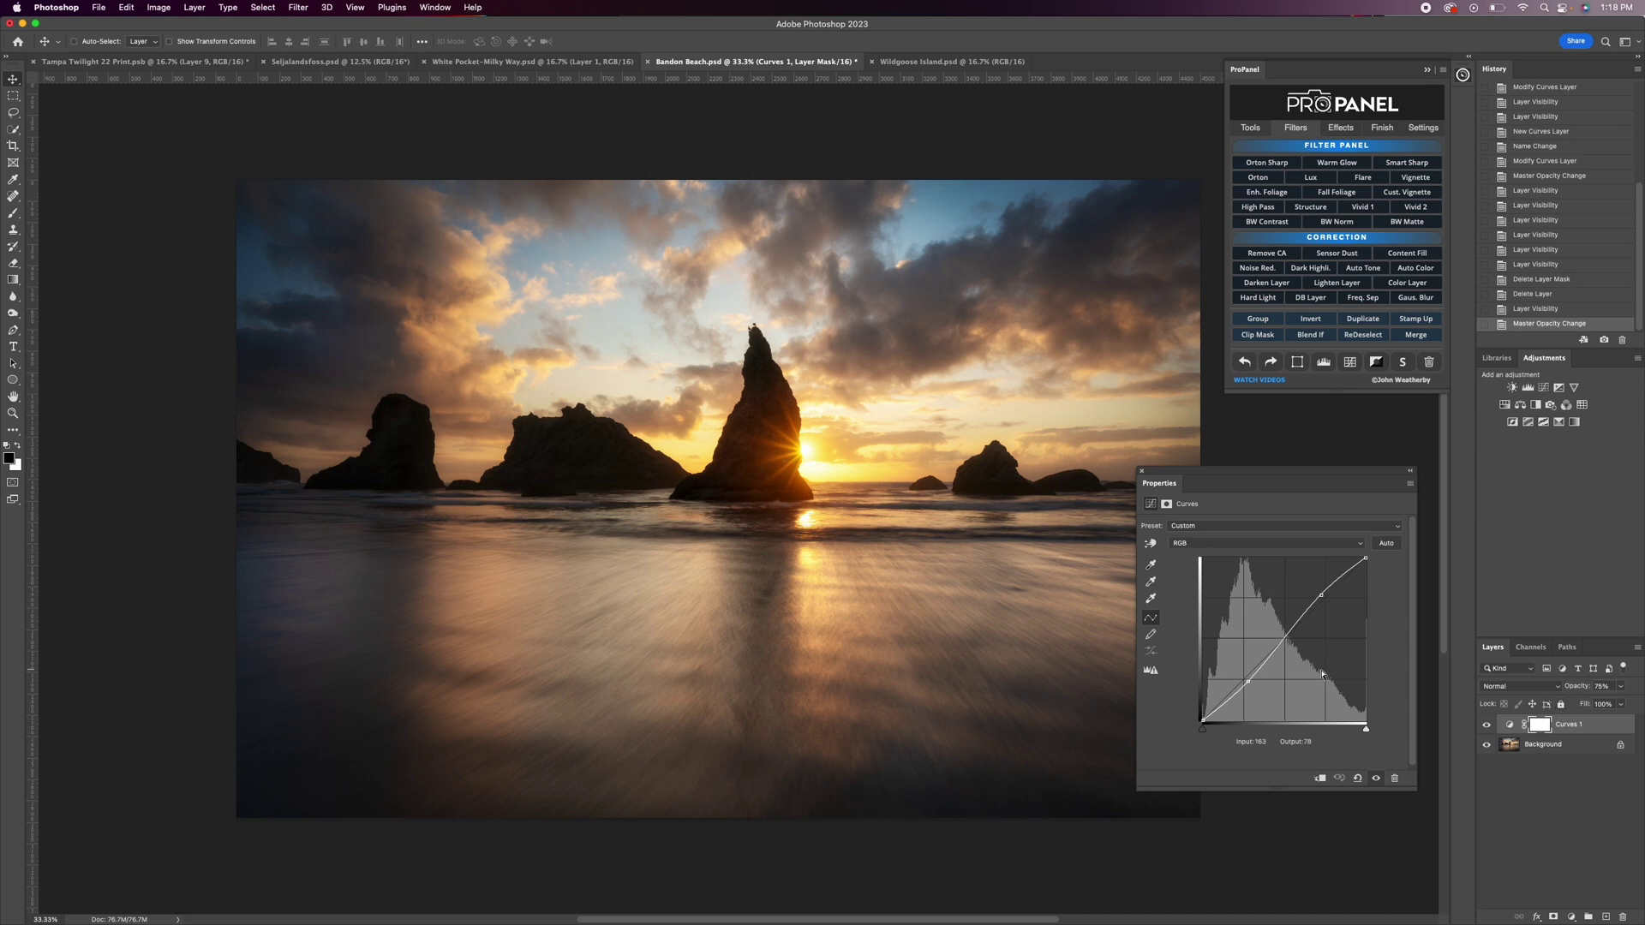
pyautogui.click(1487, 725)
pyautogui.click(1486, 725)
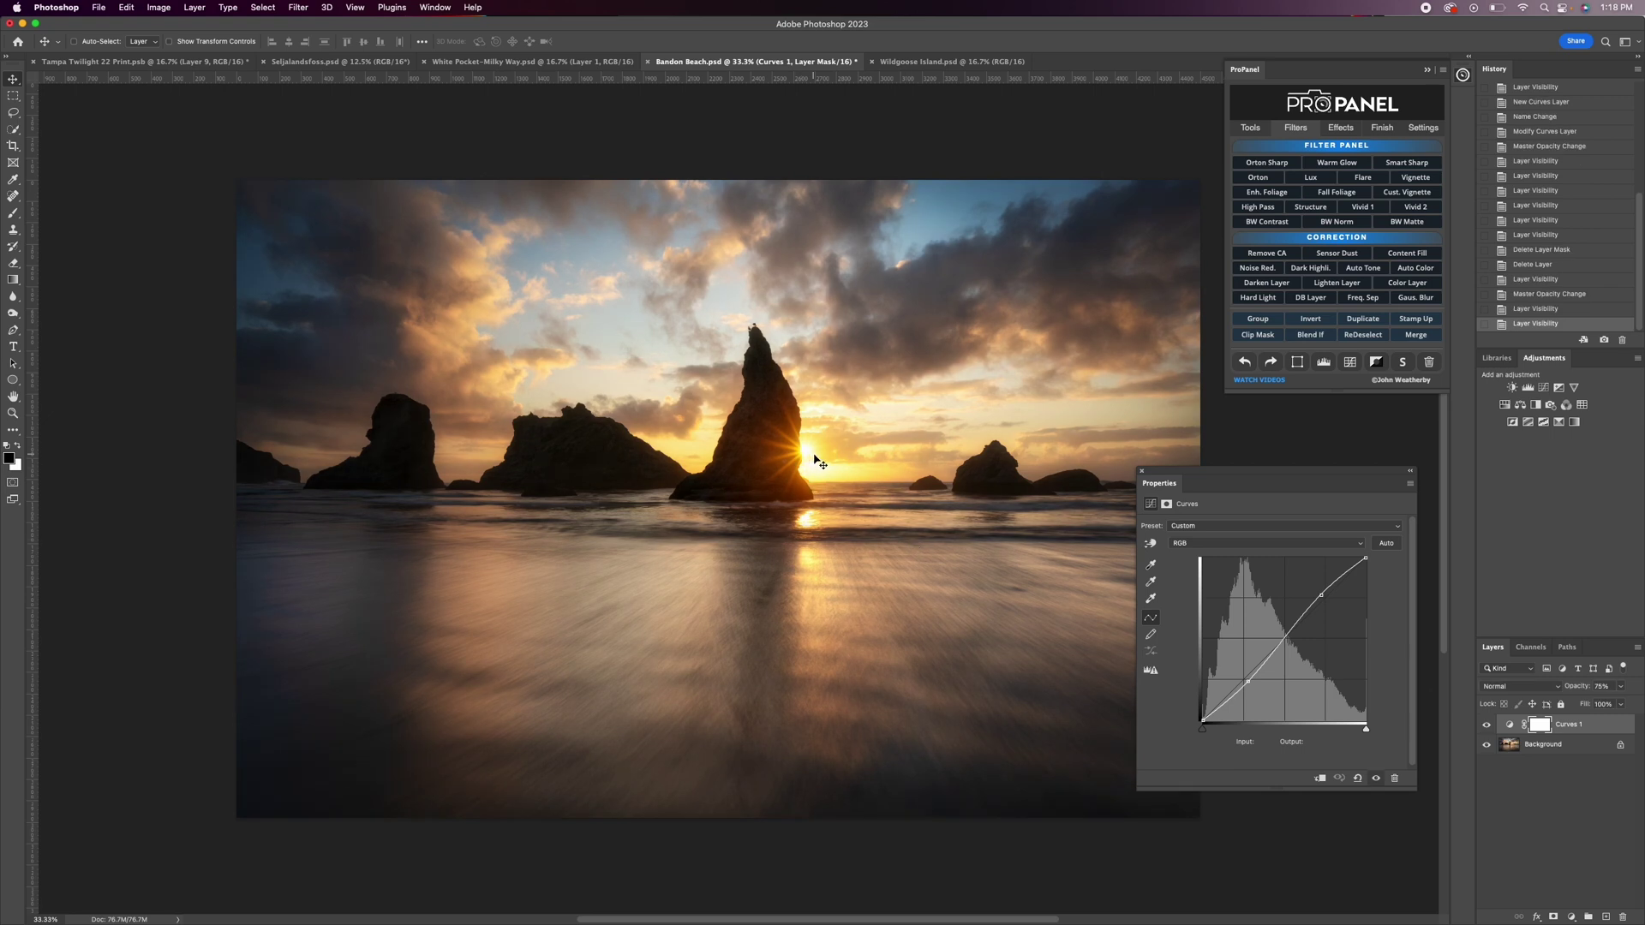
# Create the Lights Mask 3 luminosity mask, apply it inverted to the Curves 1 layer, and check the mask and its effect.
pyautogui.click(1253, 128)
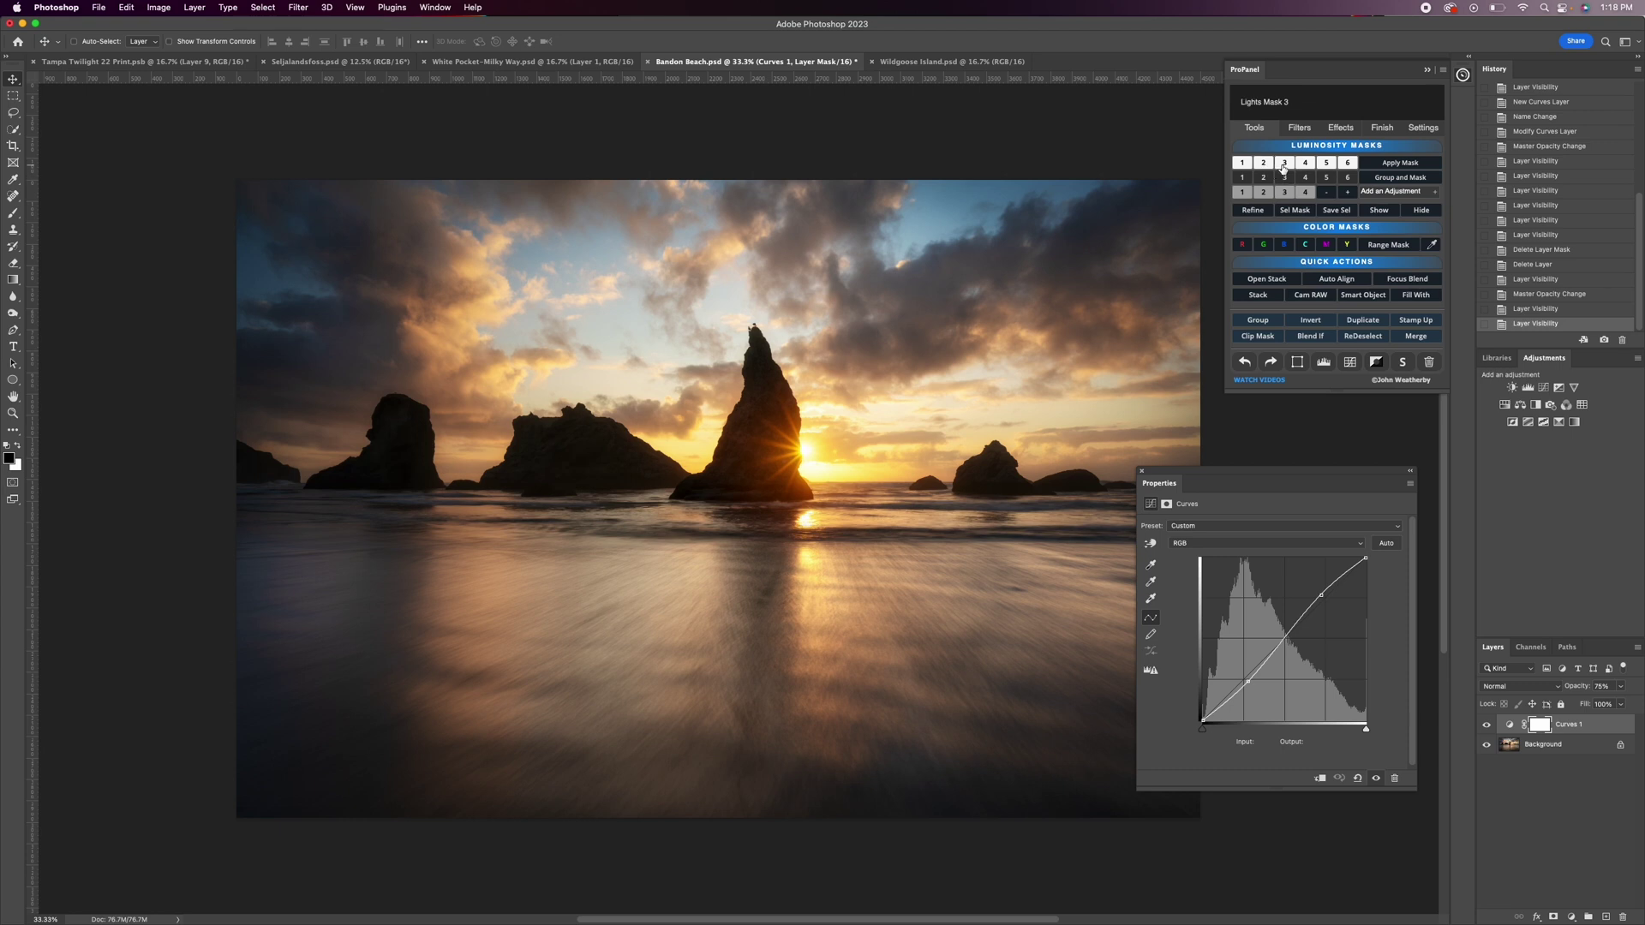
pyautogui.click(1283, 164)
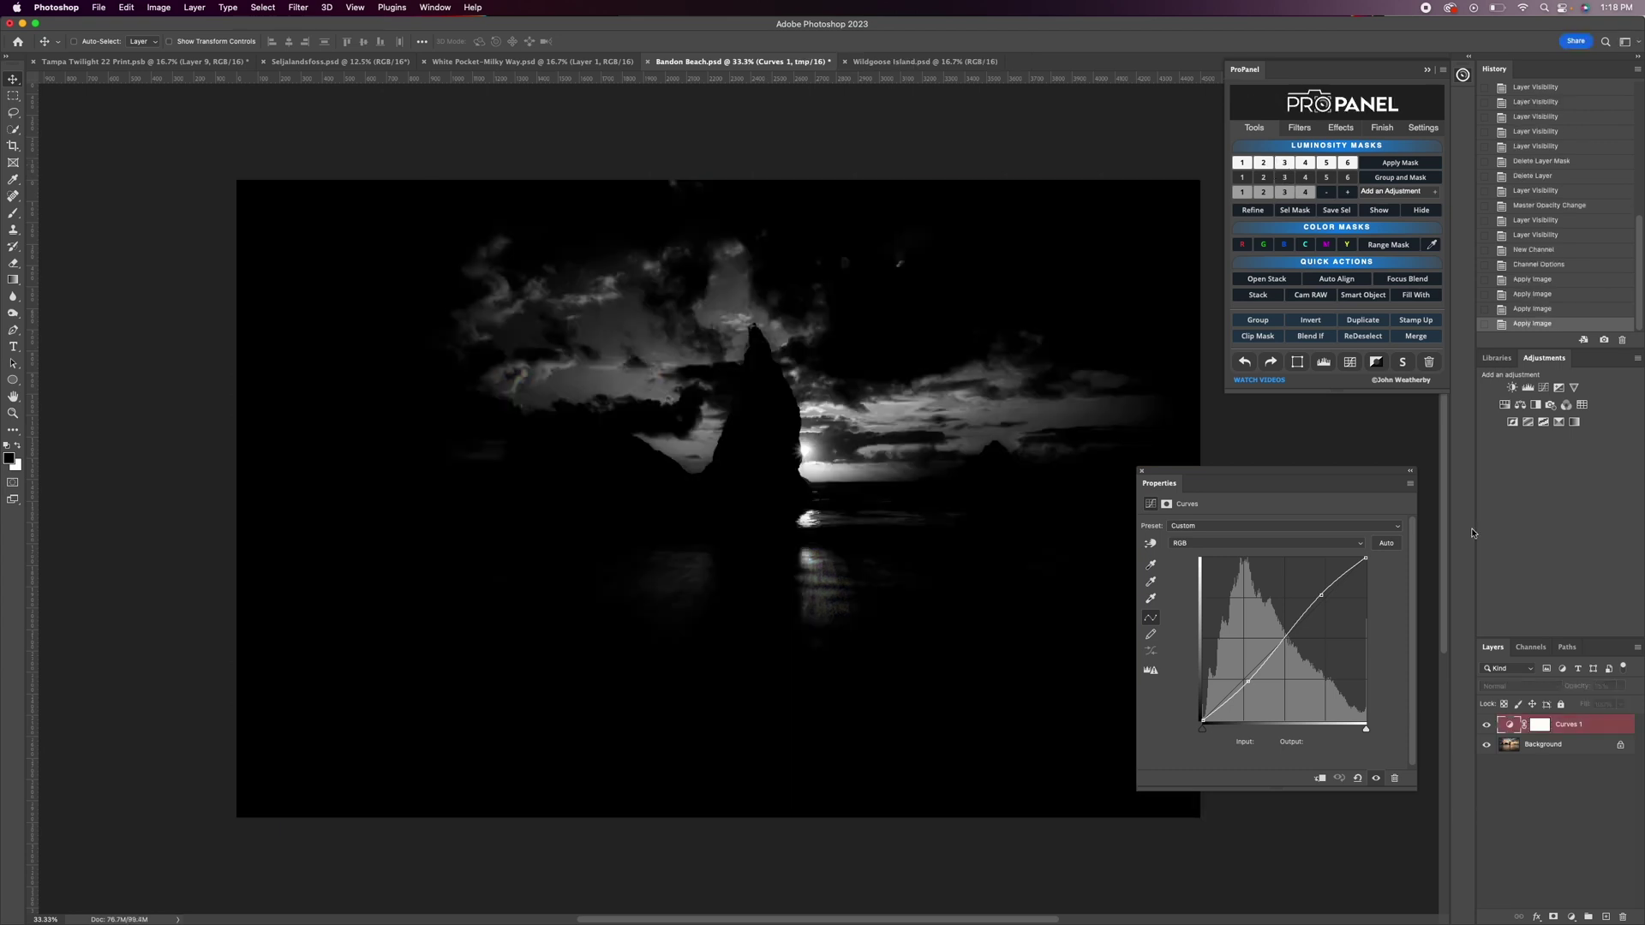
pyautogui.click(1403, 162)
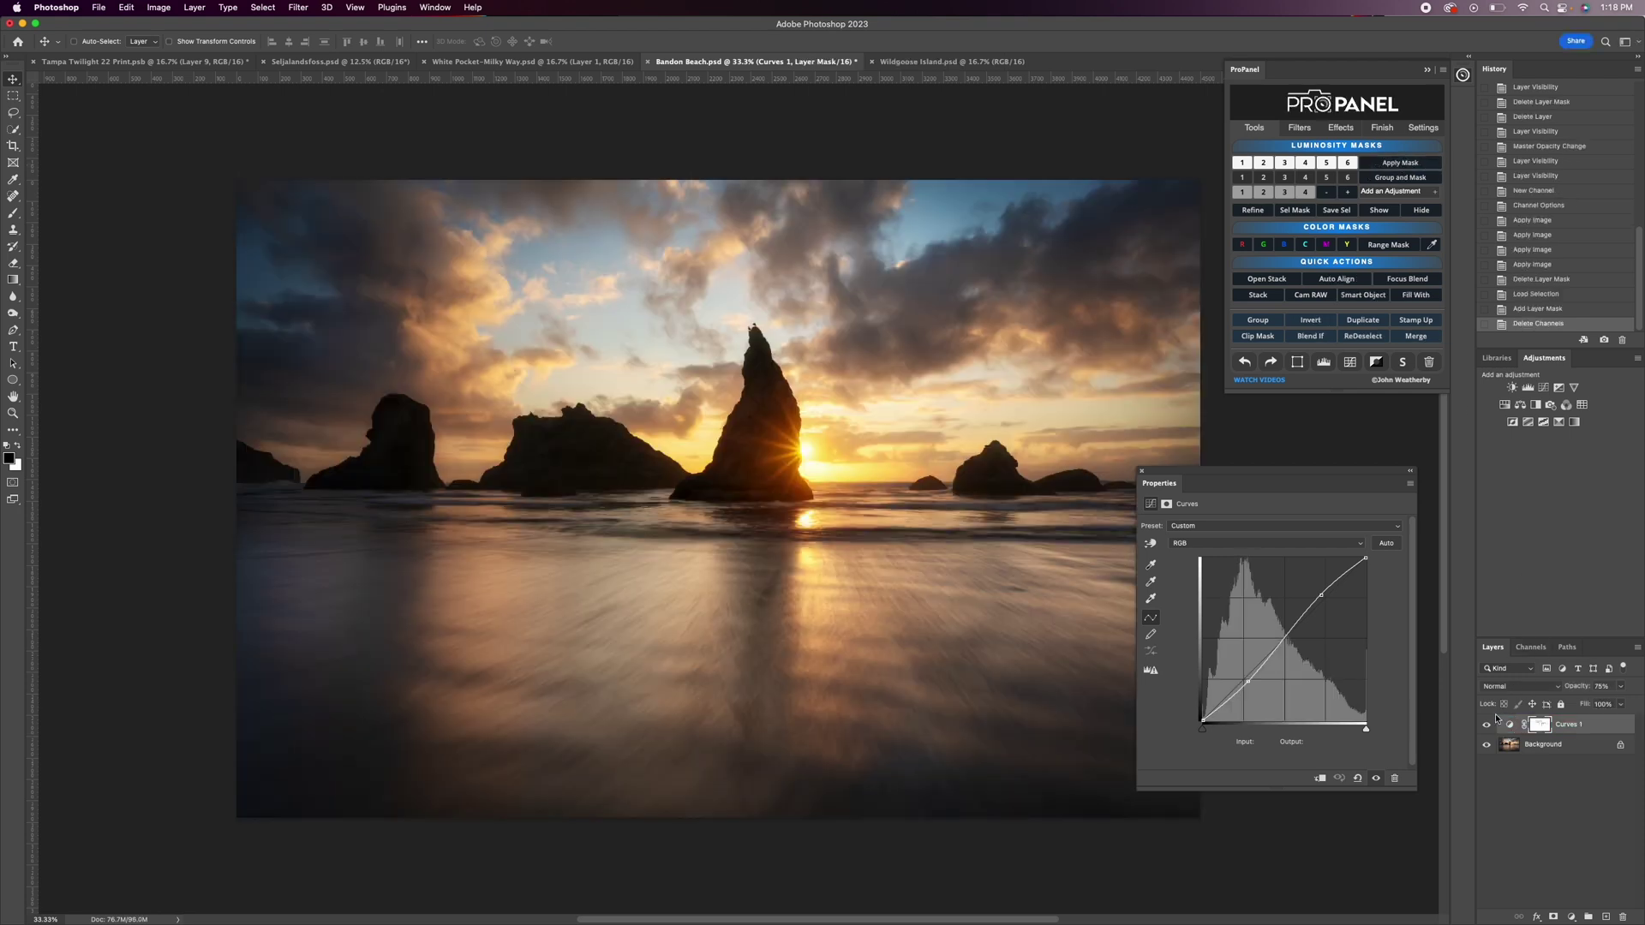
pyautogui.keyDown('alt'); pyautogui.click(1540, 724); pyautogui.keyUp('alt')
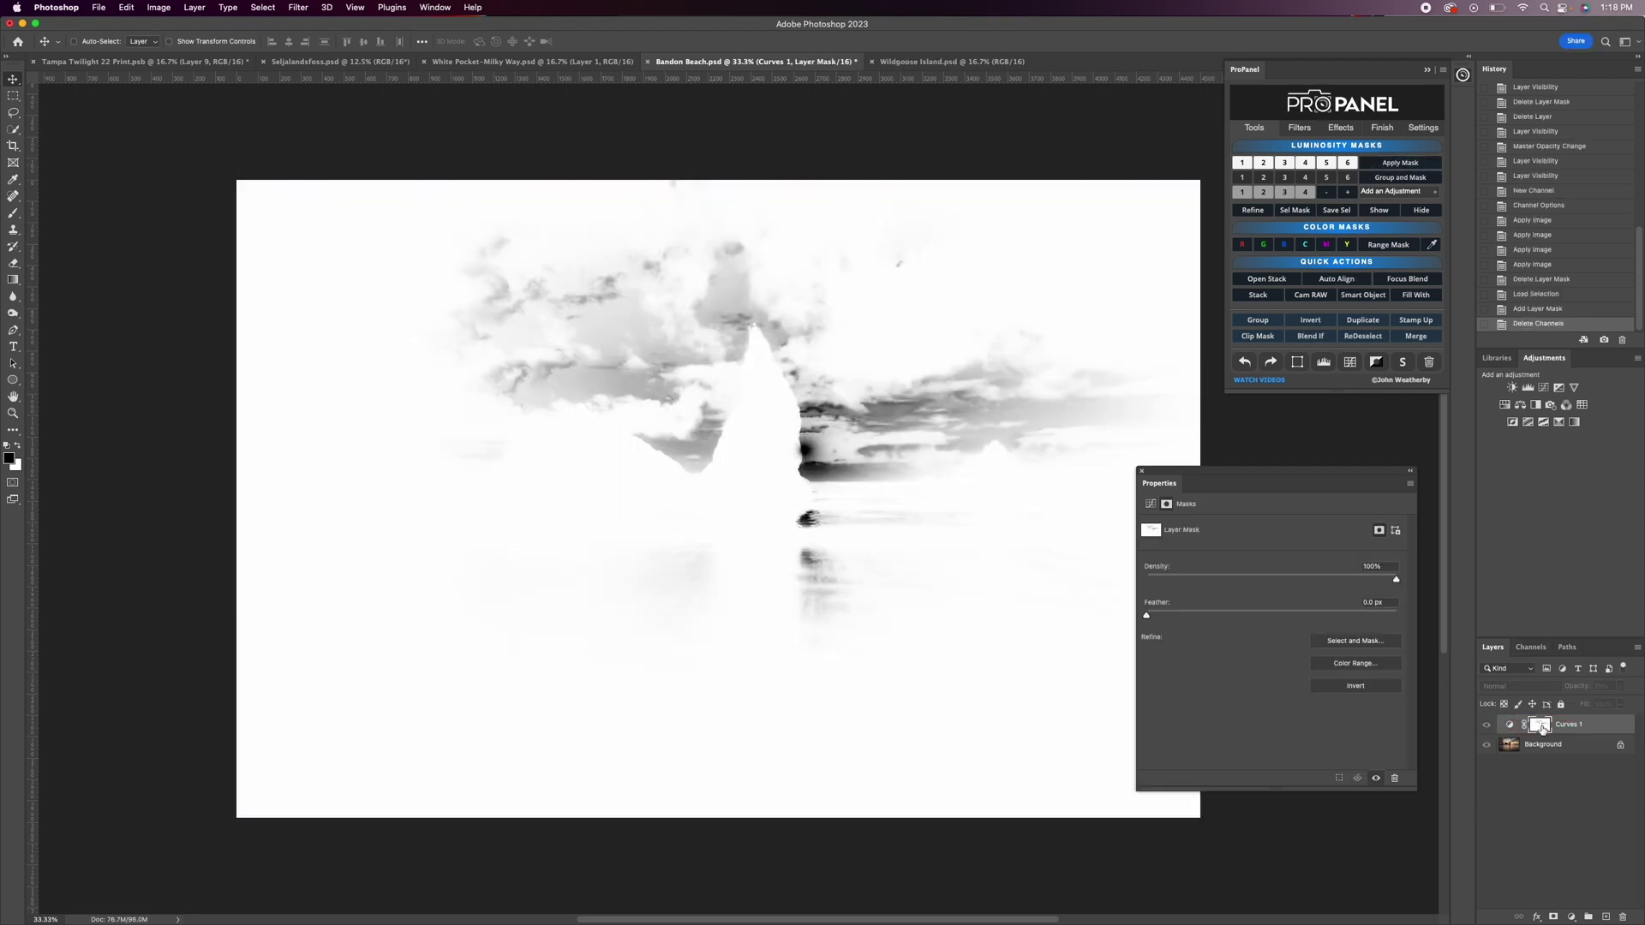
pyautogui.keyDown('alt'); pyautogui.click(1540, 727); pyautogui.keyUp('alt')
pyautogui.click(1487, 724)
pyautogui.click(1488, 725)
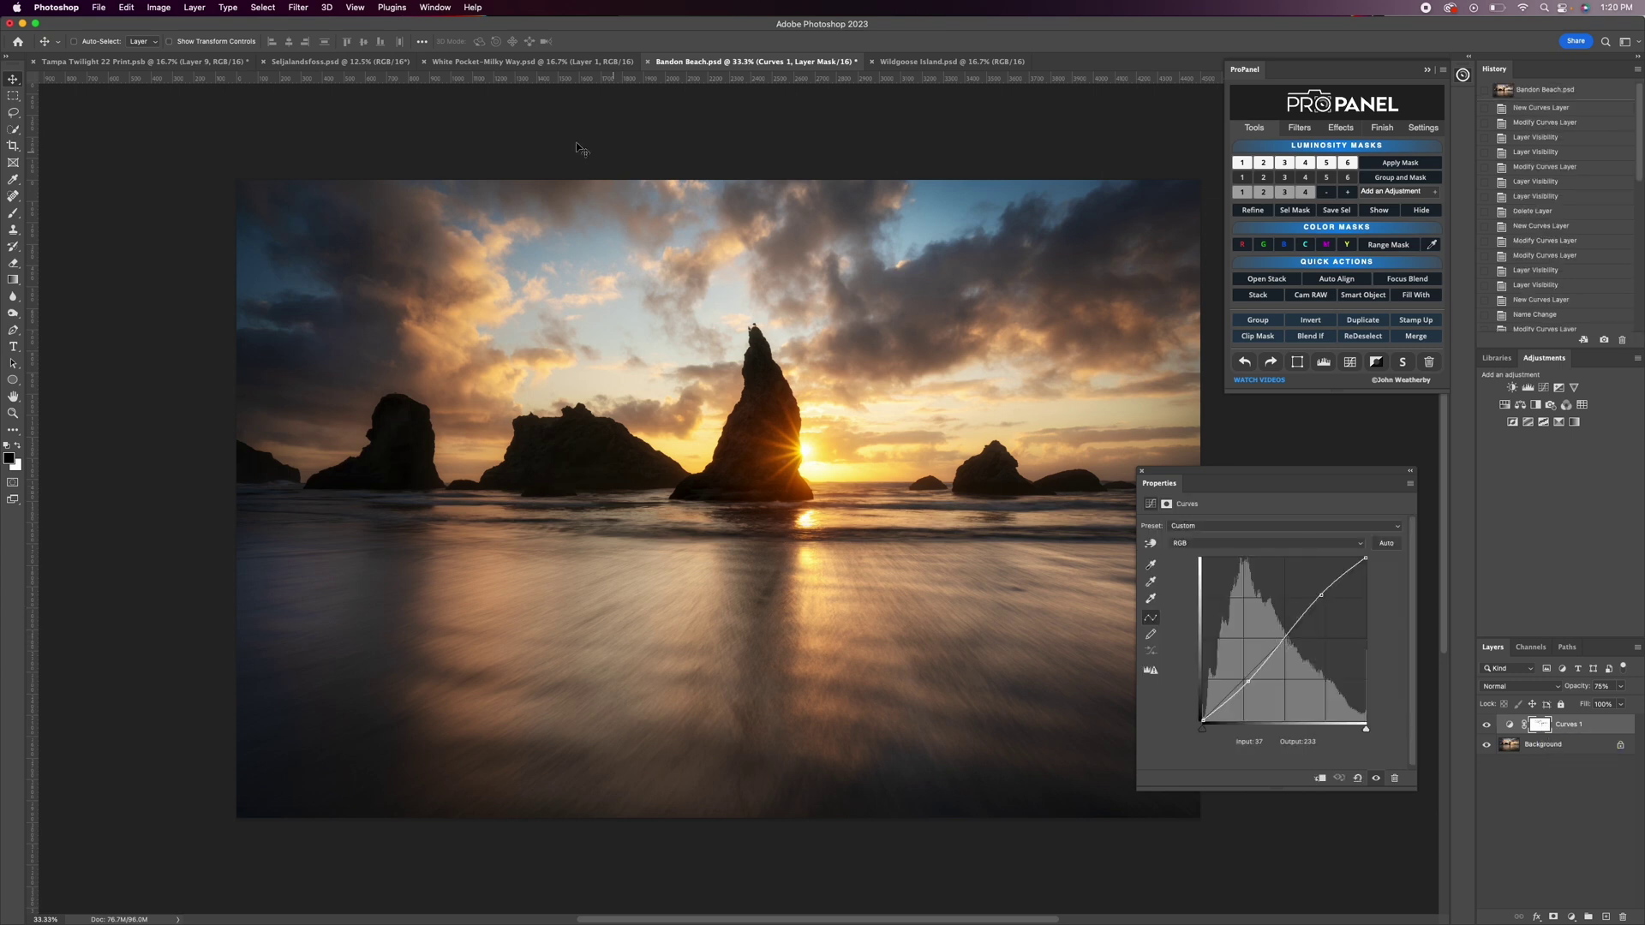
# Switch to the Seljalandsfoss.psd document, add a Curves adjustment layer and choose its Red channel.
pyautogui.click(343, 65)
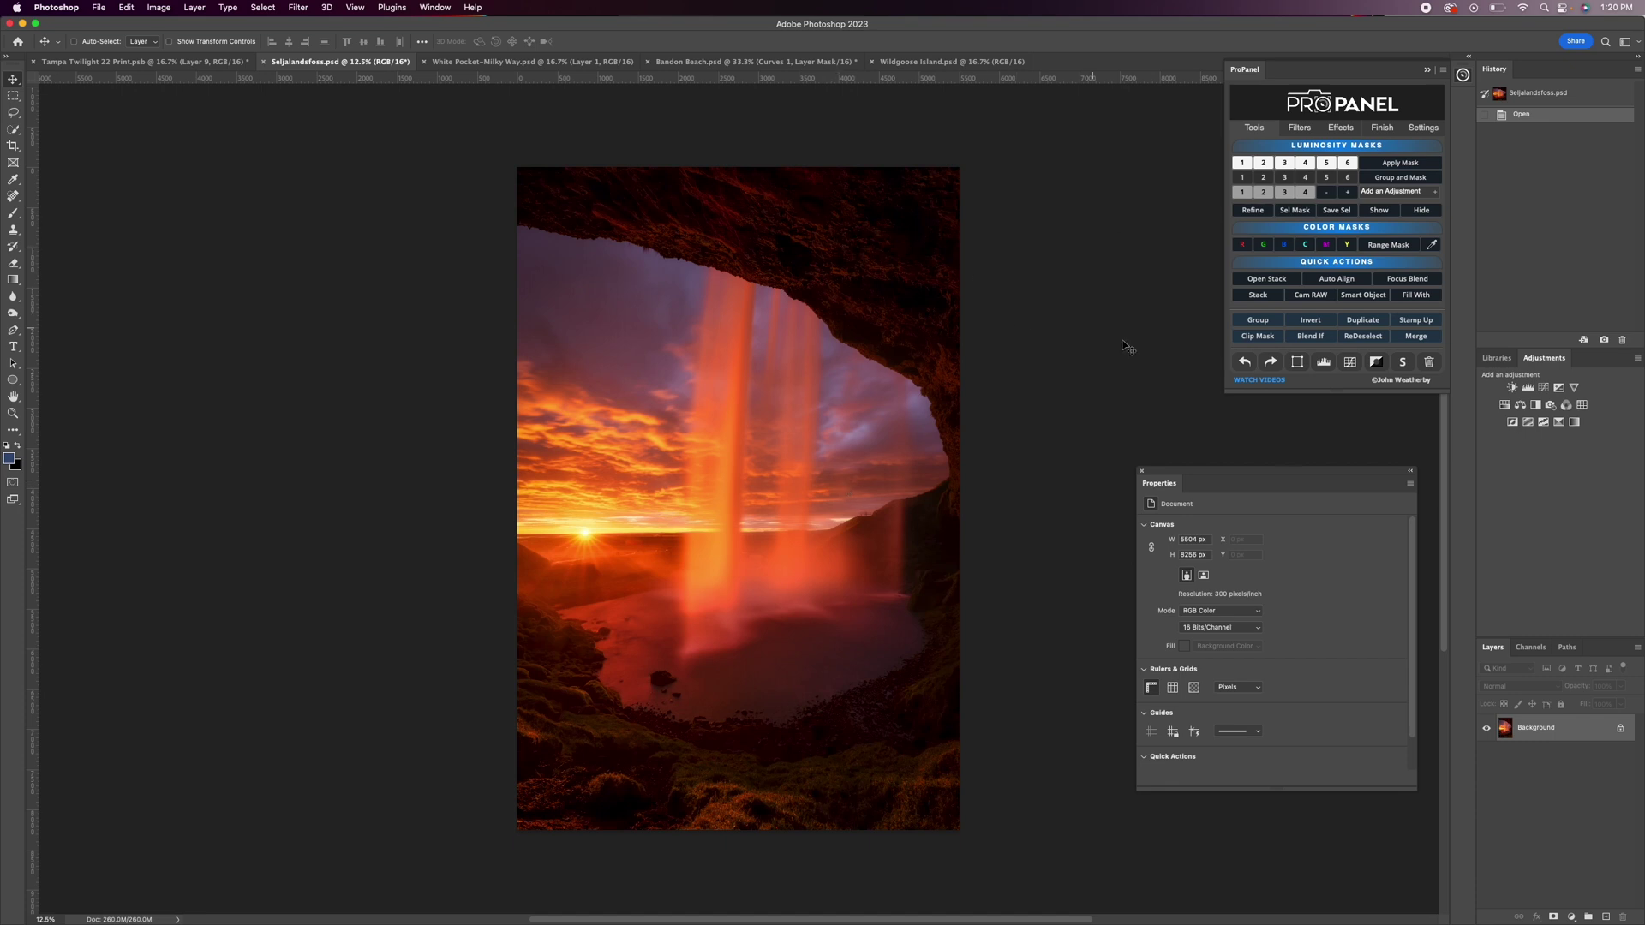
pyautogui.click(1350, 363)
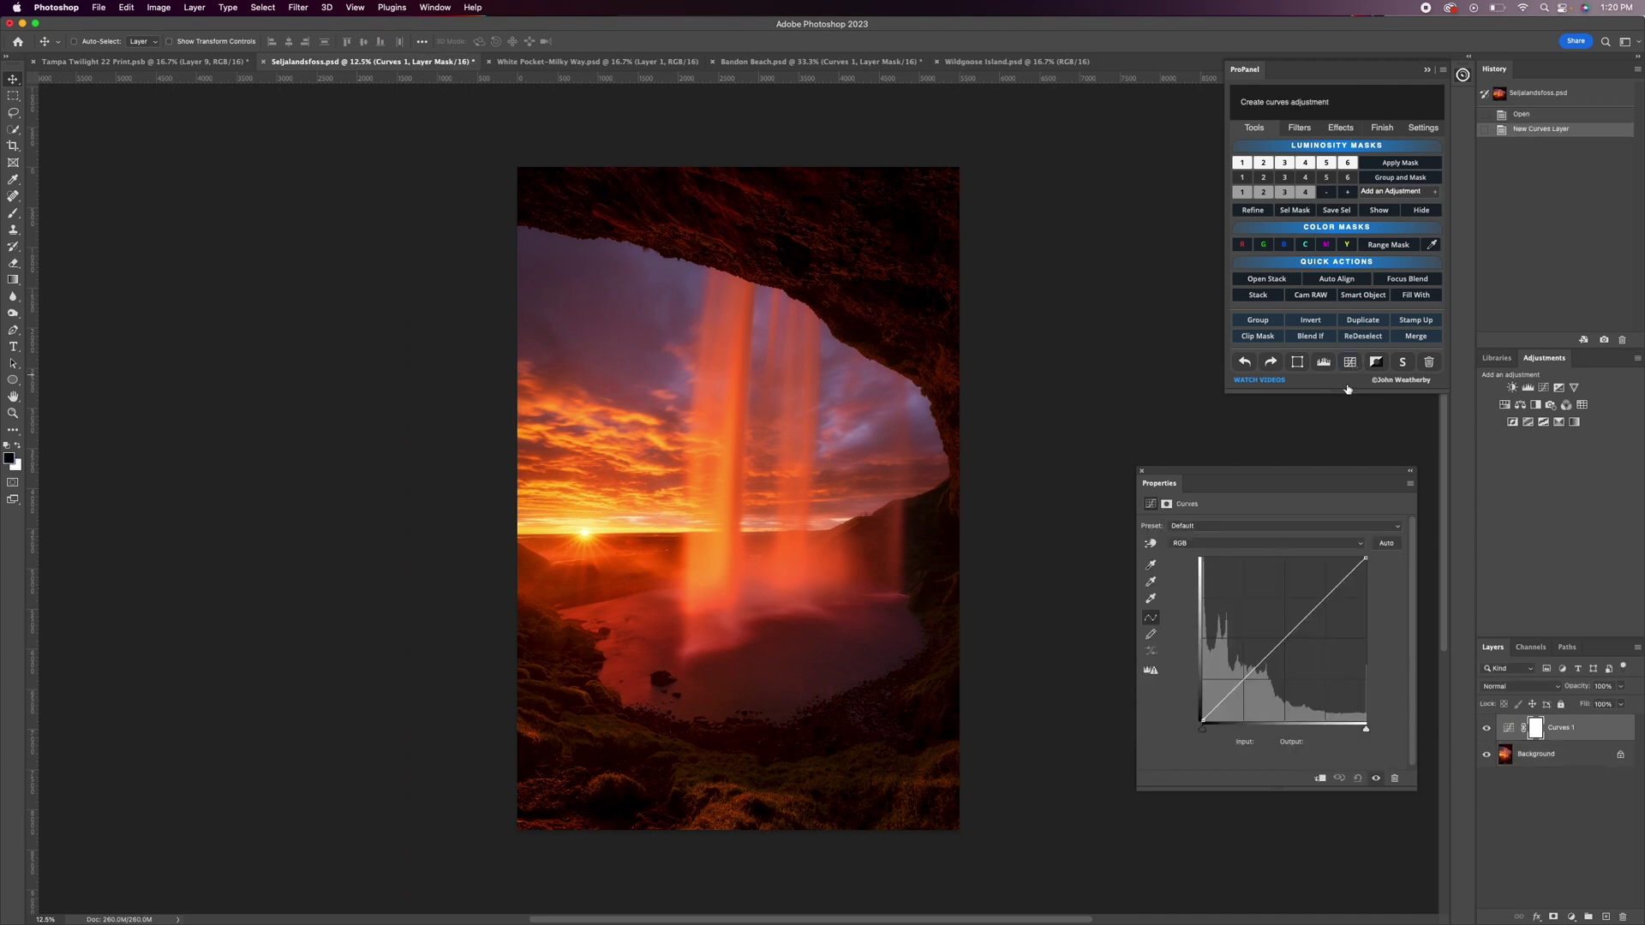
pyautogui.click(1252, 543)
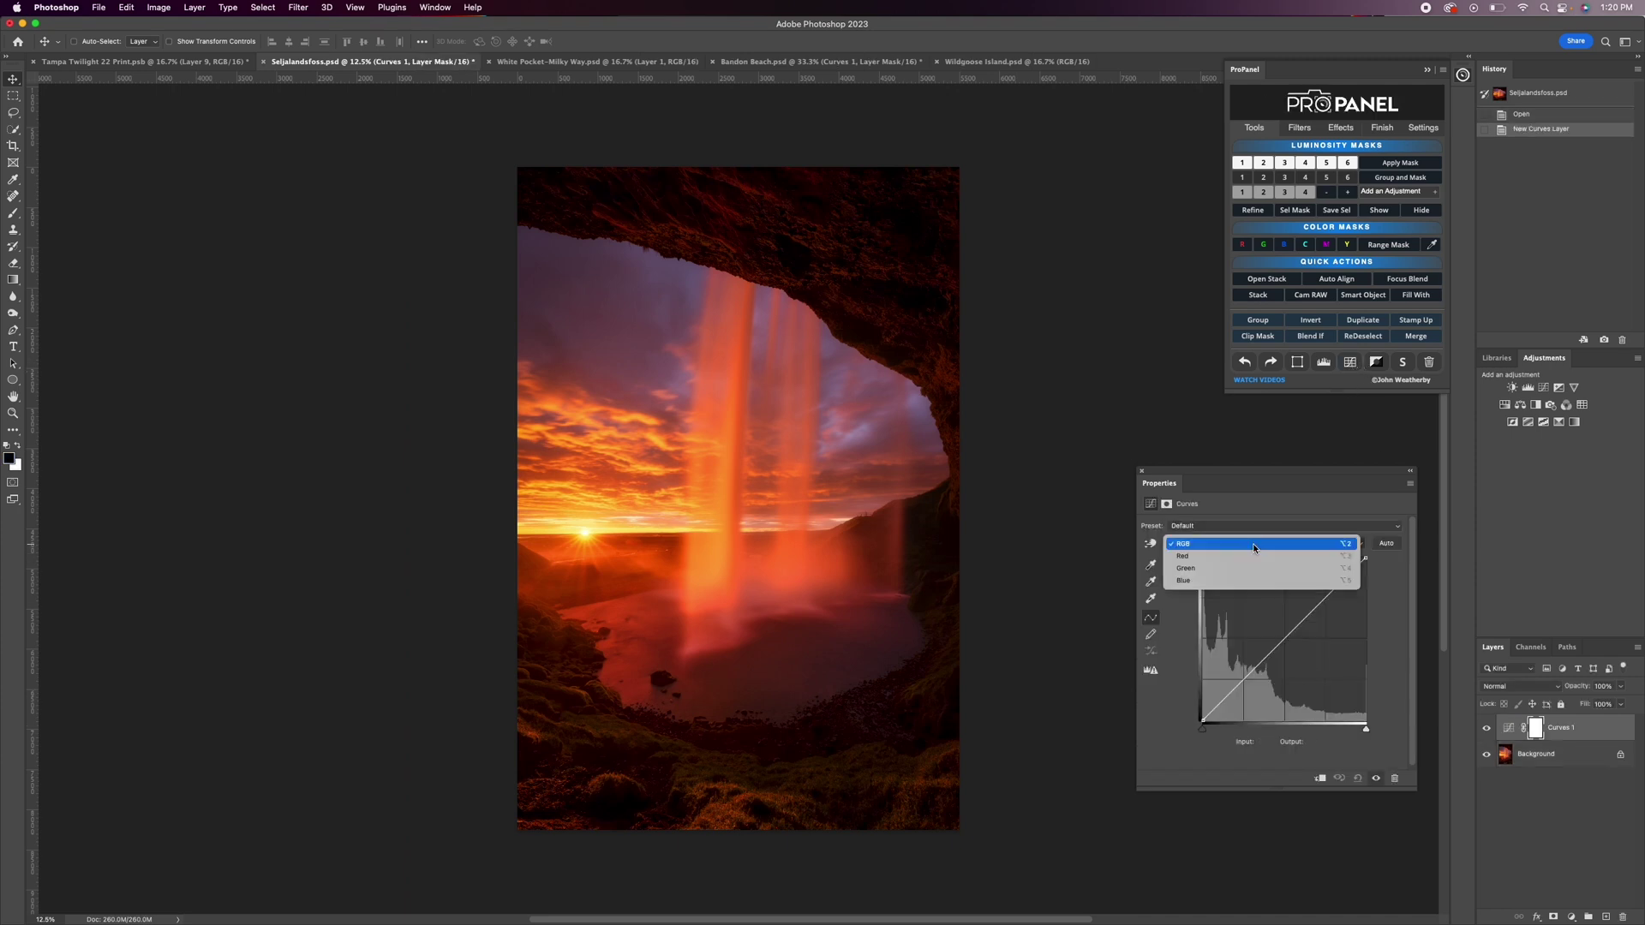
pyautogui.click(1241, 555)
# Try reducing red in the shadows with points on the Red curve, and undo the change.
pyautogui.moveTo(1243, 679); pyautogui.dragTo(1254, 683)
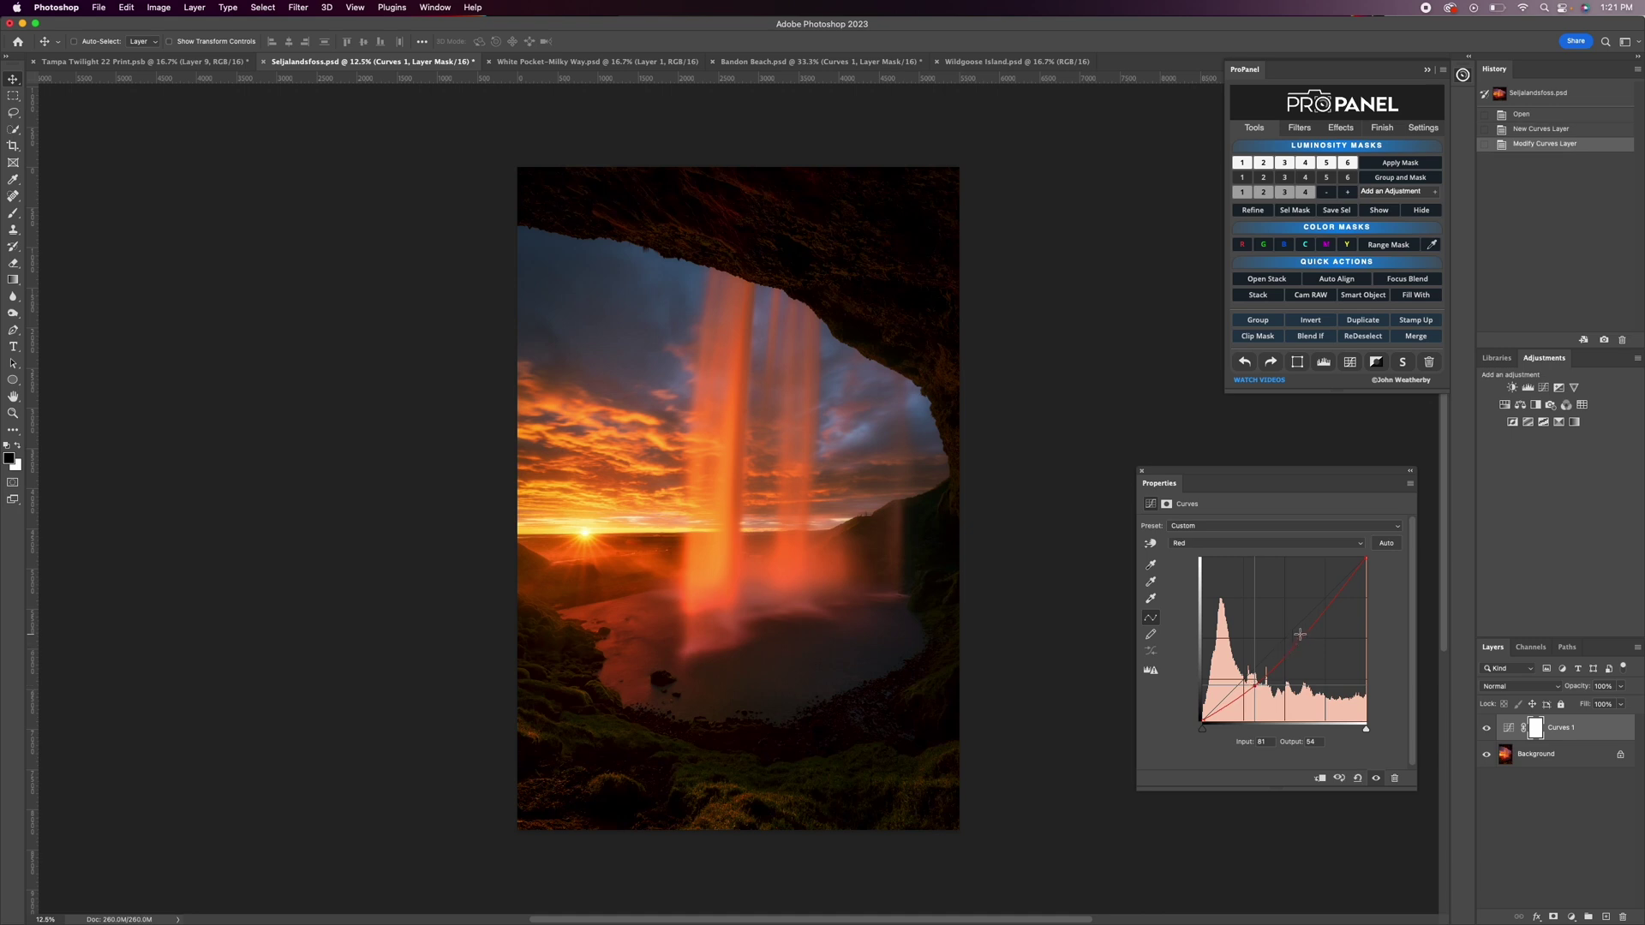
pyautogui.moveTo(1309, 623); pyautogui.dragTo(1307, 615)
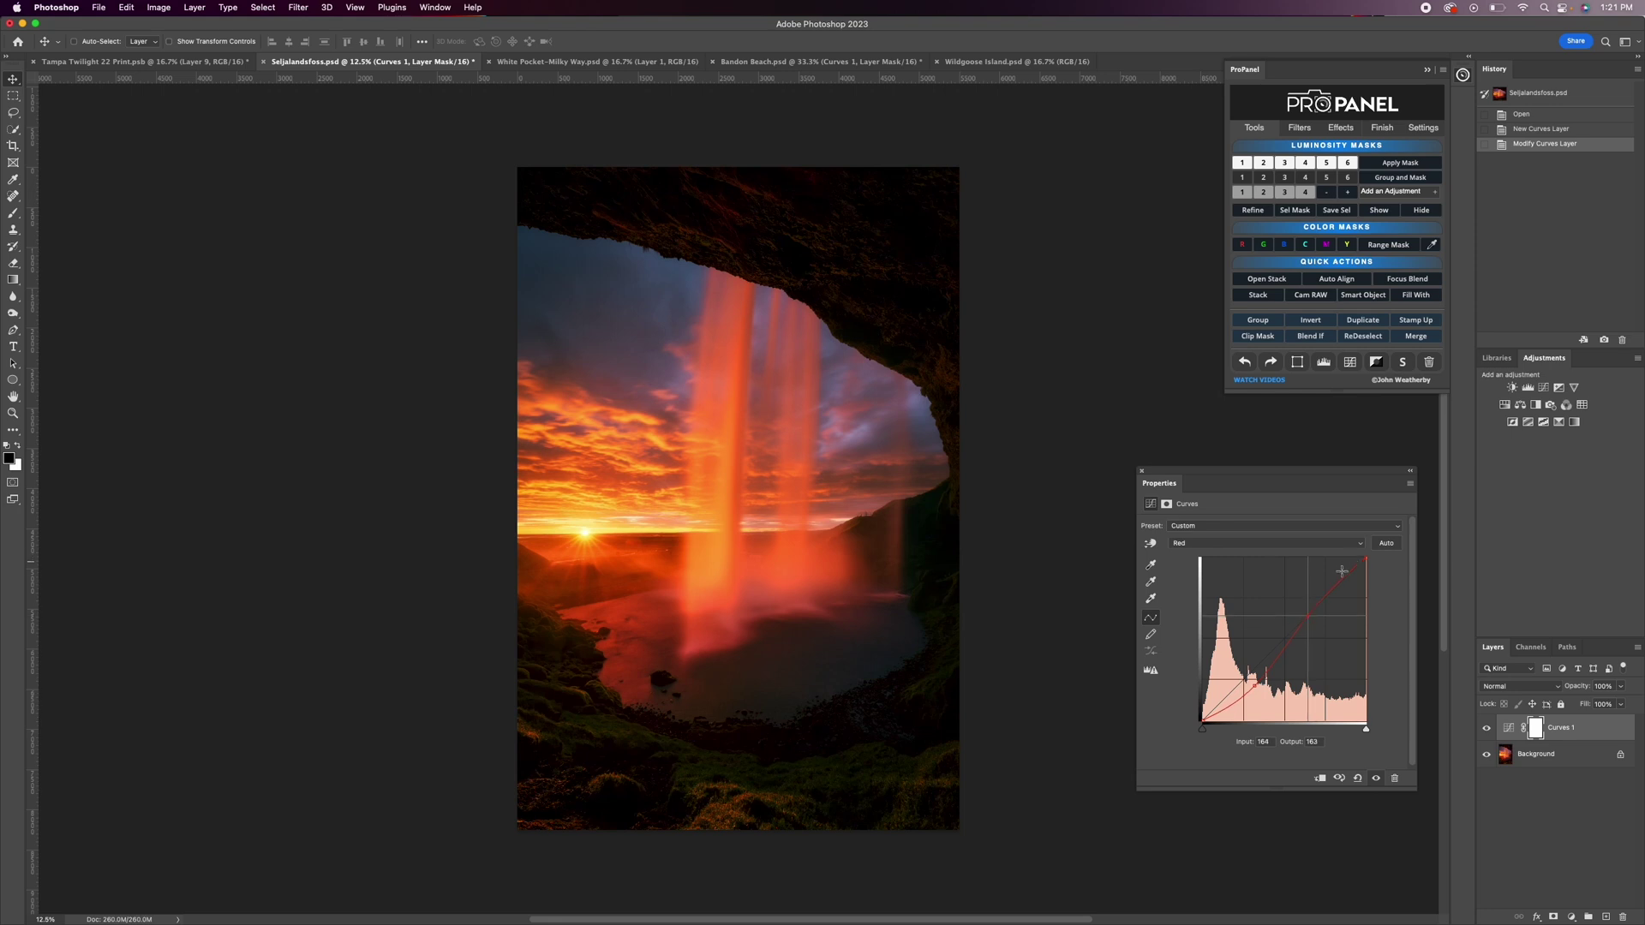
pyautogui.press('Delete')
pyautogui.moveTo(1254, 686); pyautogui.dragTo(1255, 682)
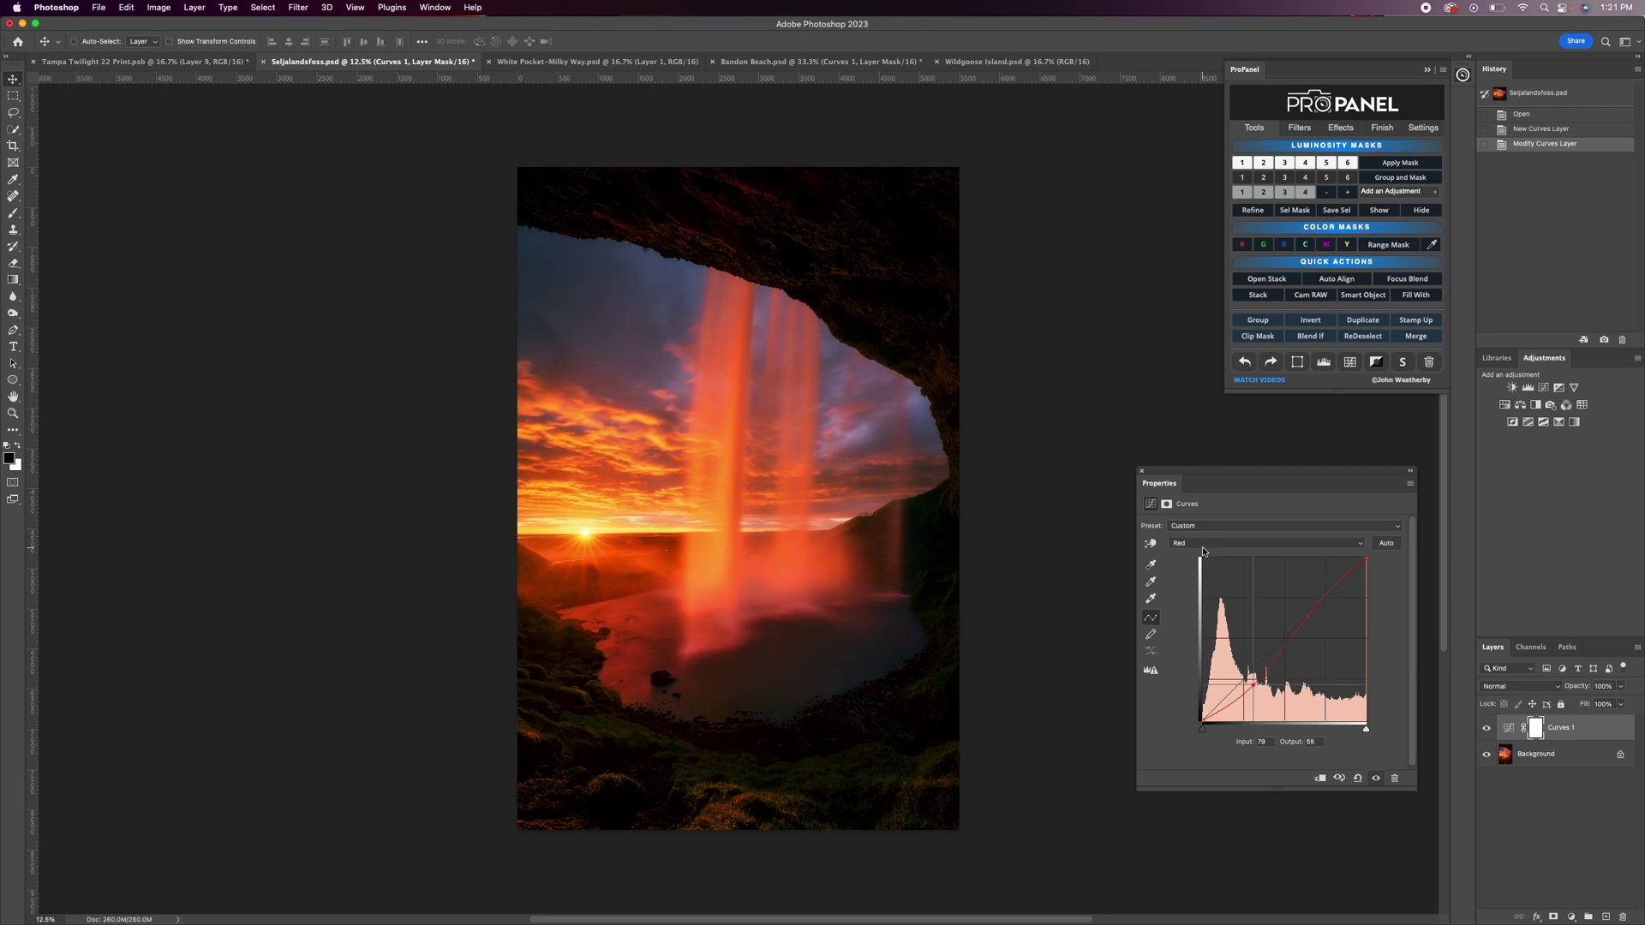
pyautogui.press('super+z')
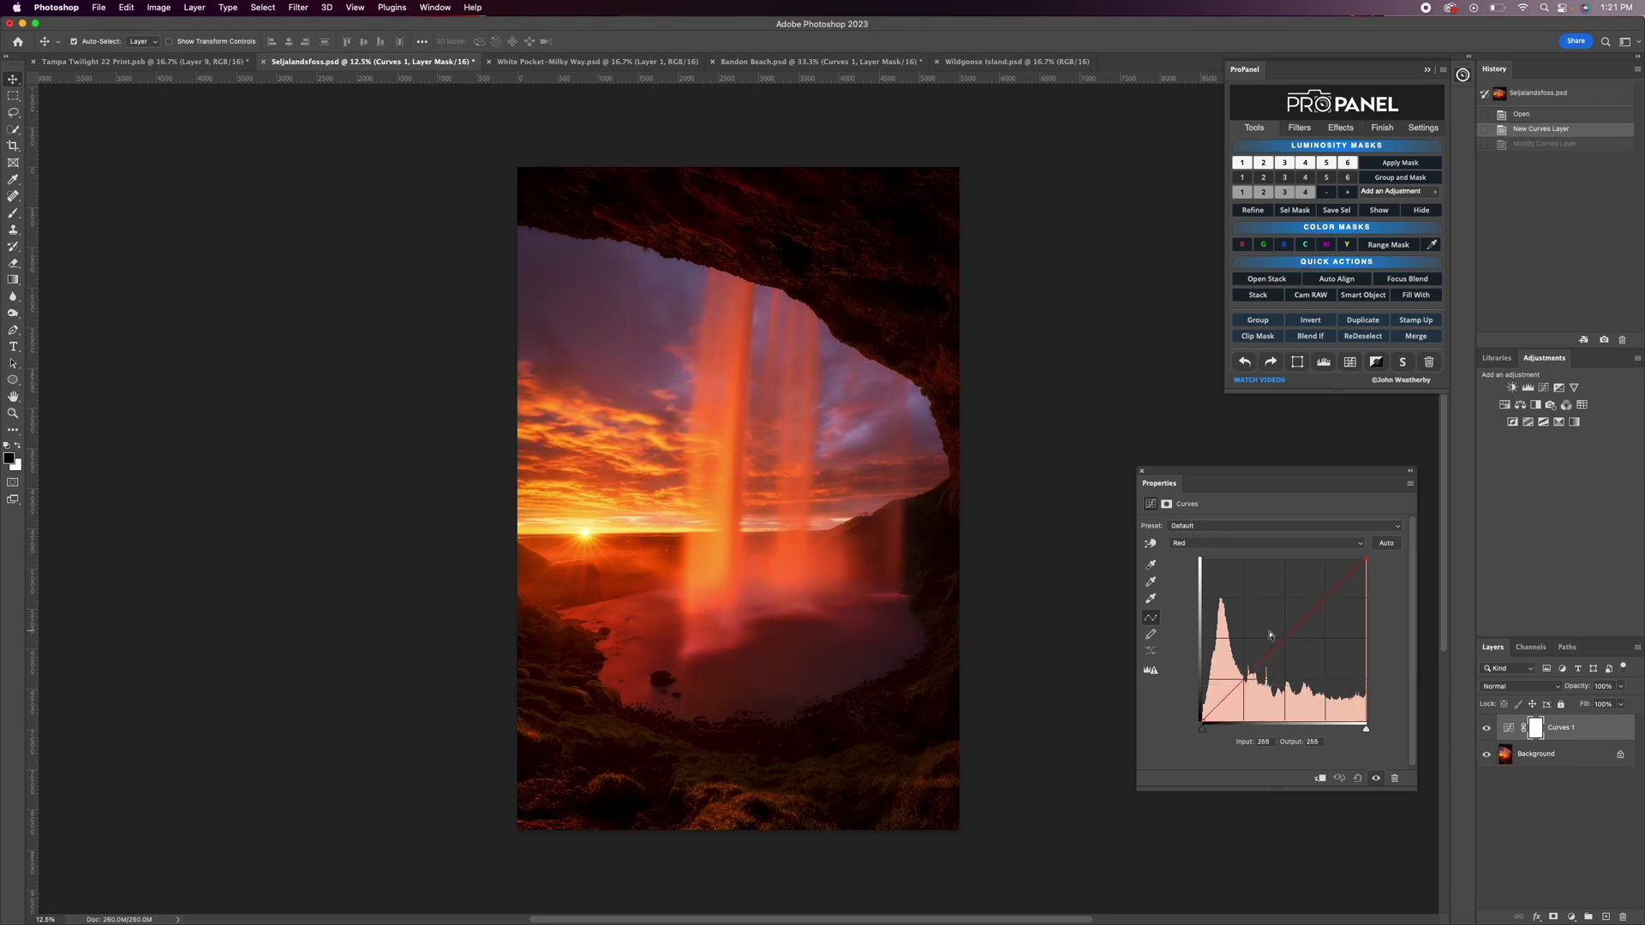
# Use on-image adjustment on the dark cave ceiling to lower the Red curve at input 20 to output 9, and anchor the highlights near input 187.
pyautogui.click(1153, 543)
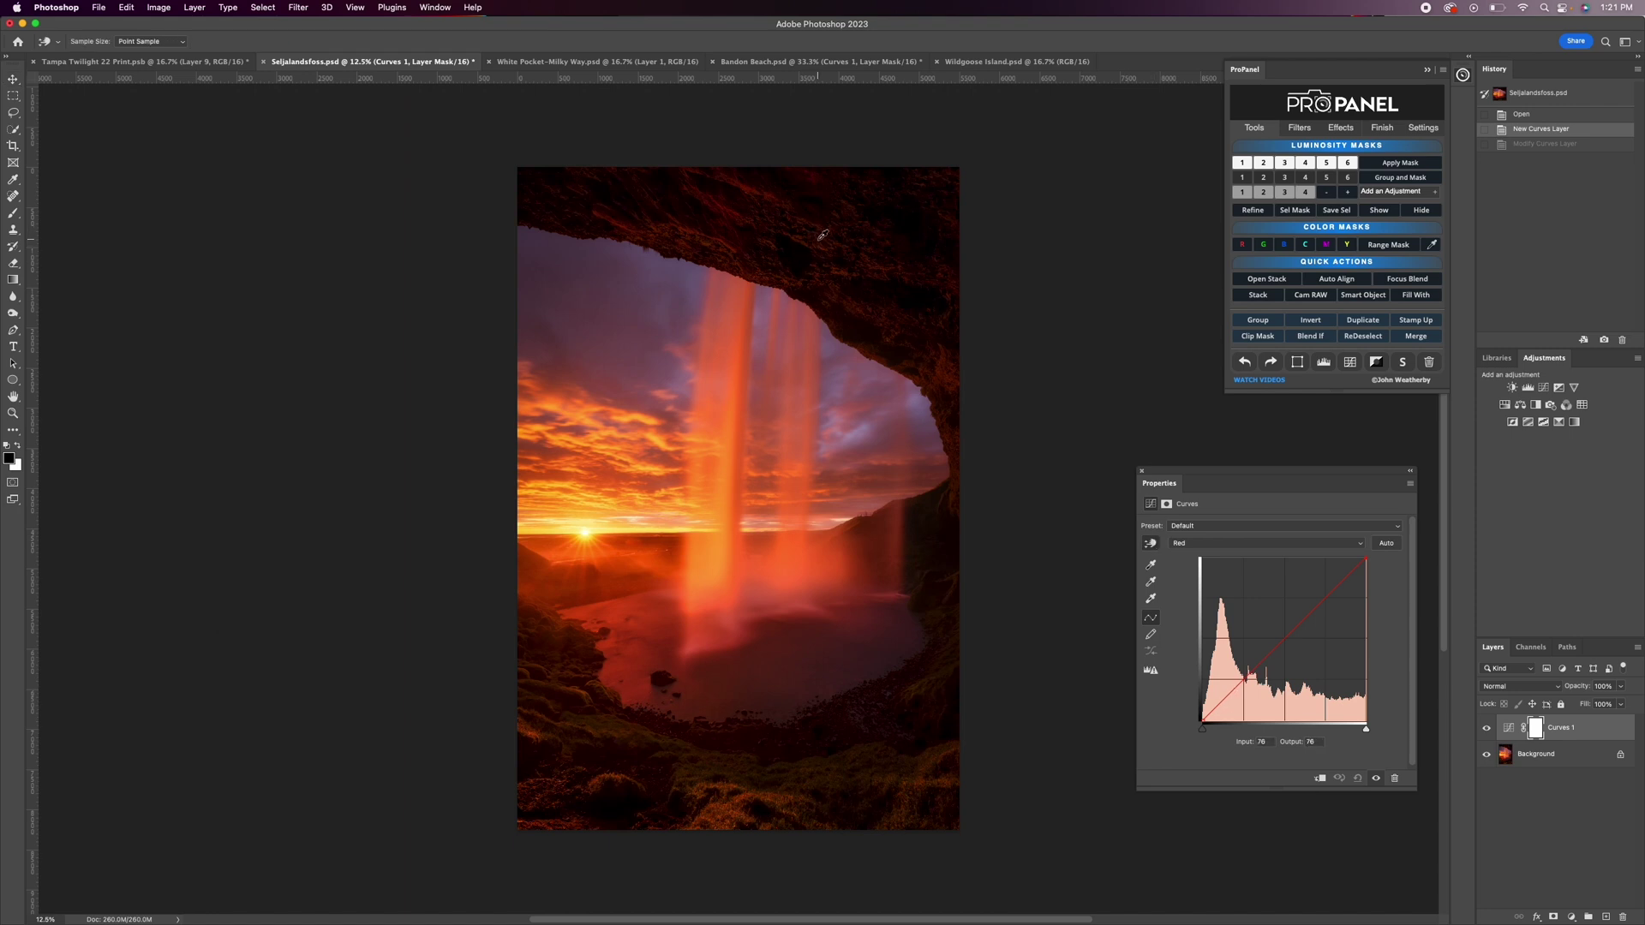
pyautogui.moveTo(823, 228); pyautogui.dragTo(822, 246)
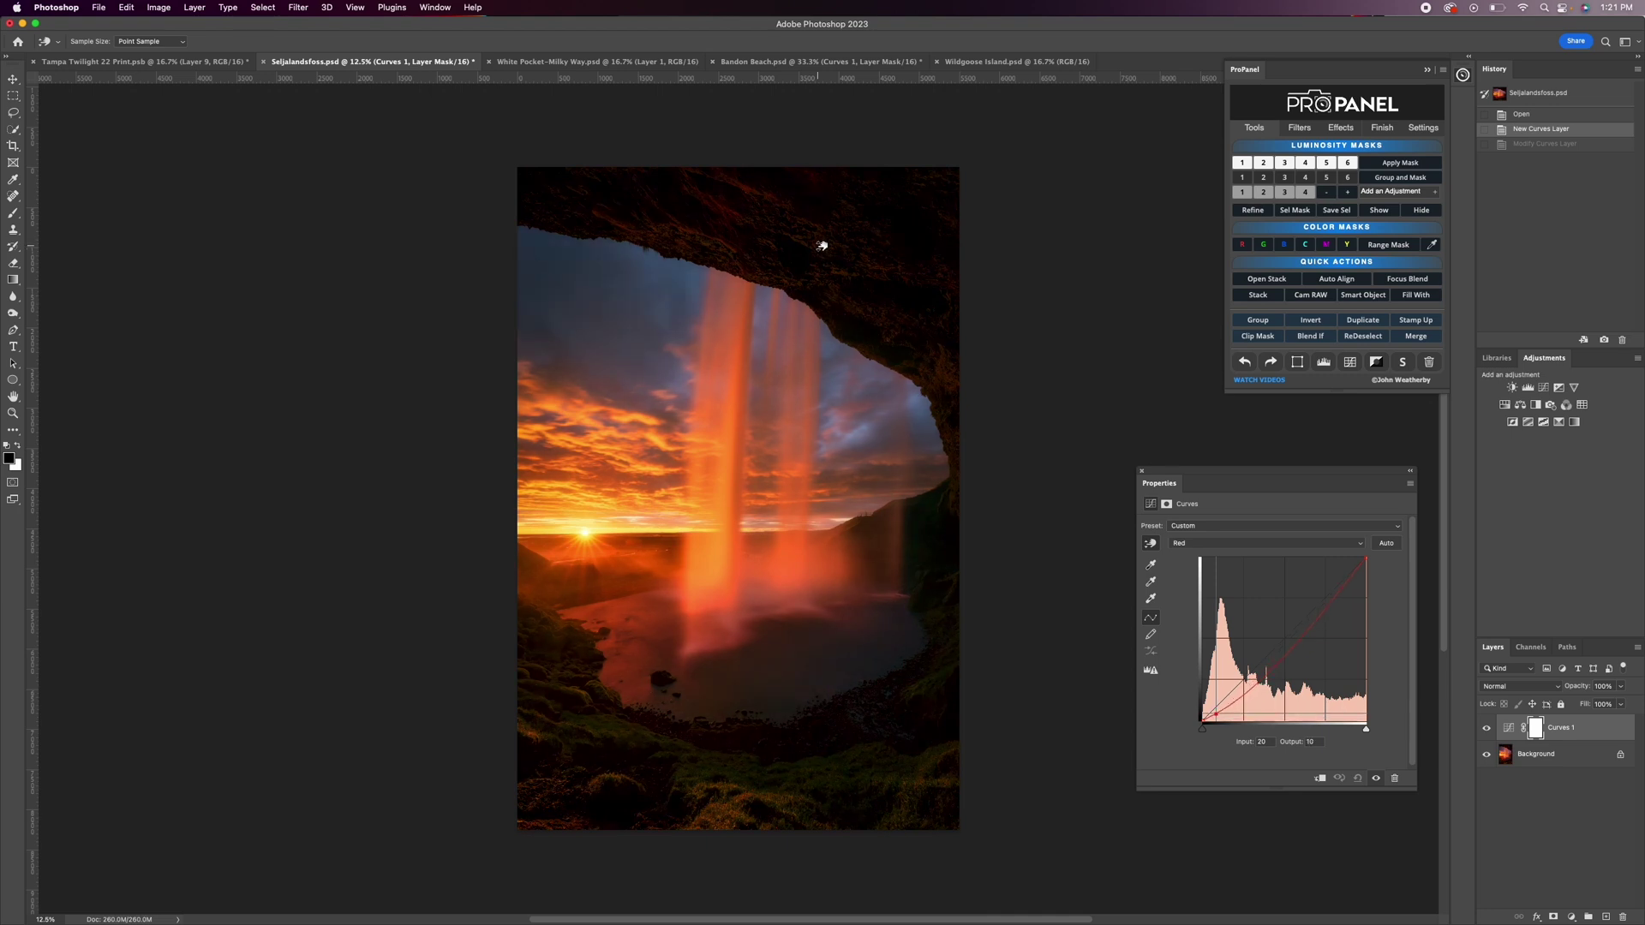
pyautogui.moveTo(821, 246); pyautogui.dragTo(822, 242)
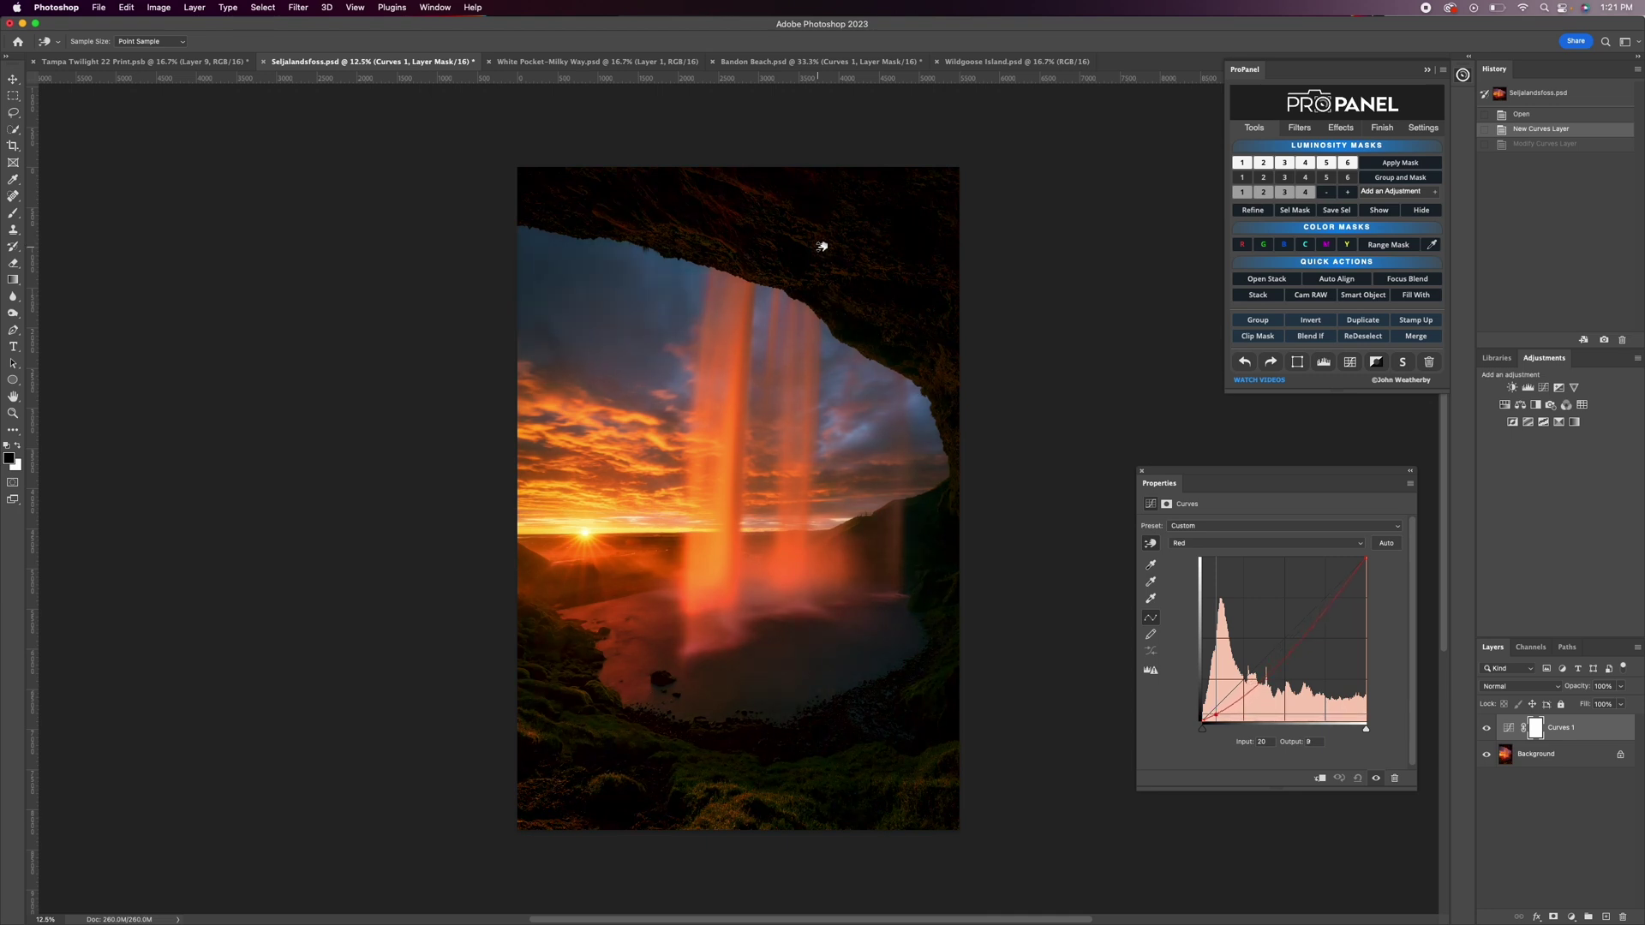
pyautogui.click(1325, 607)
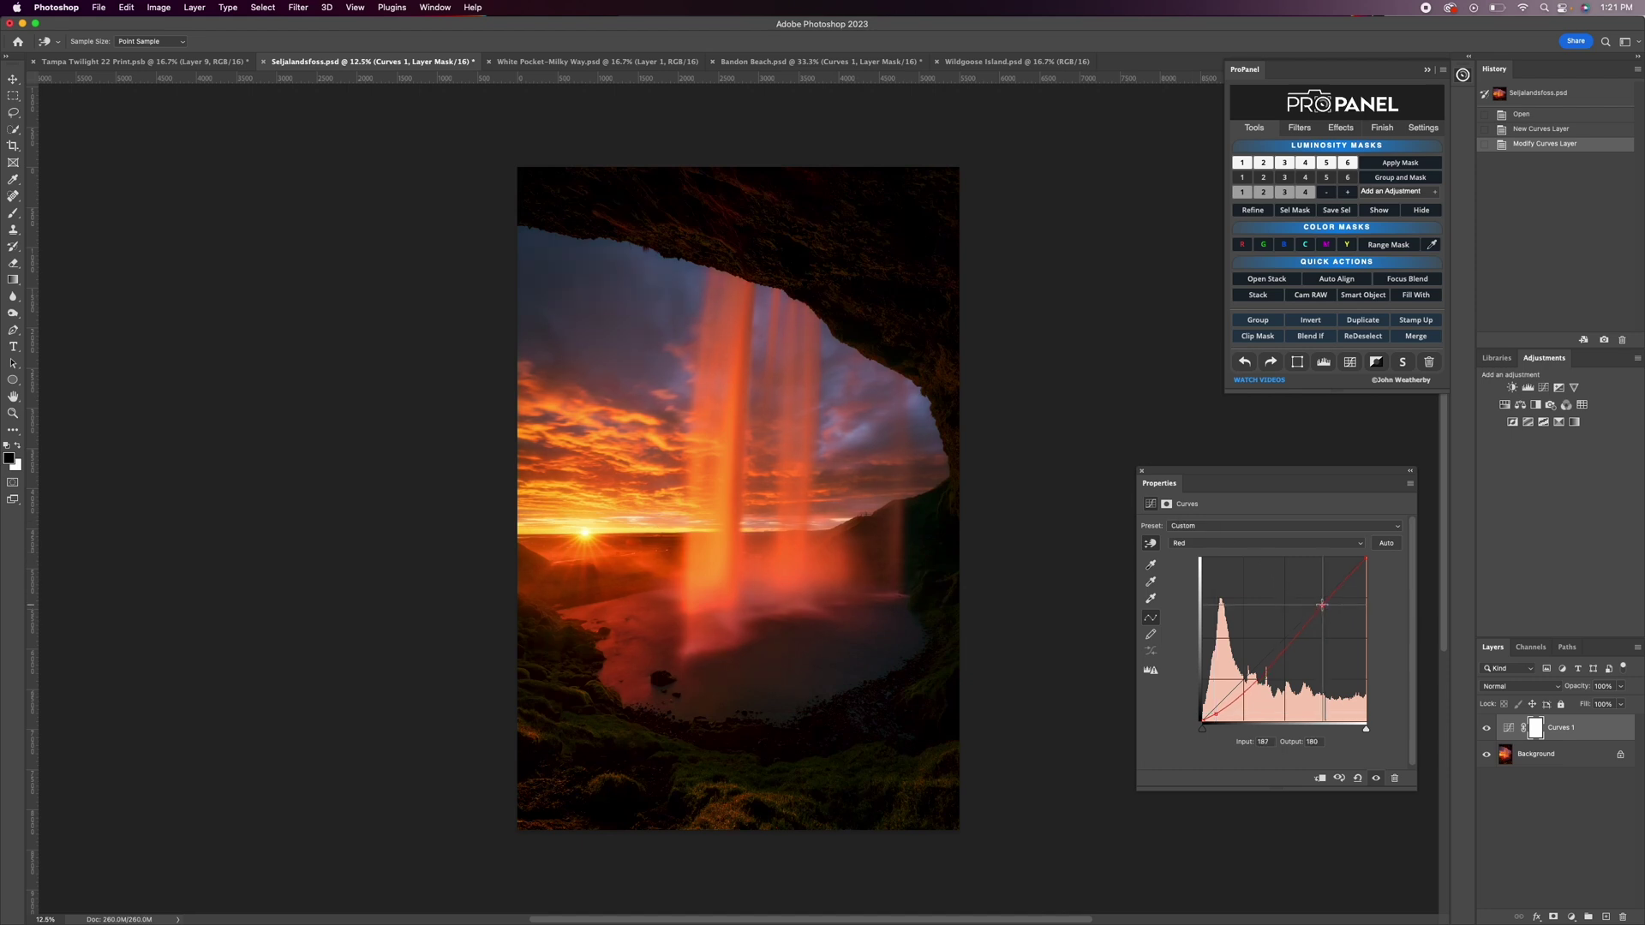
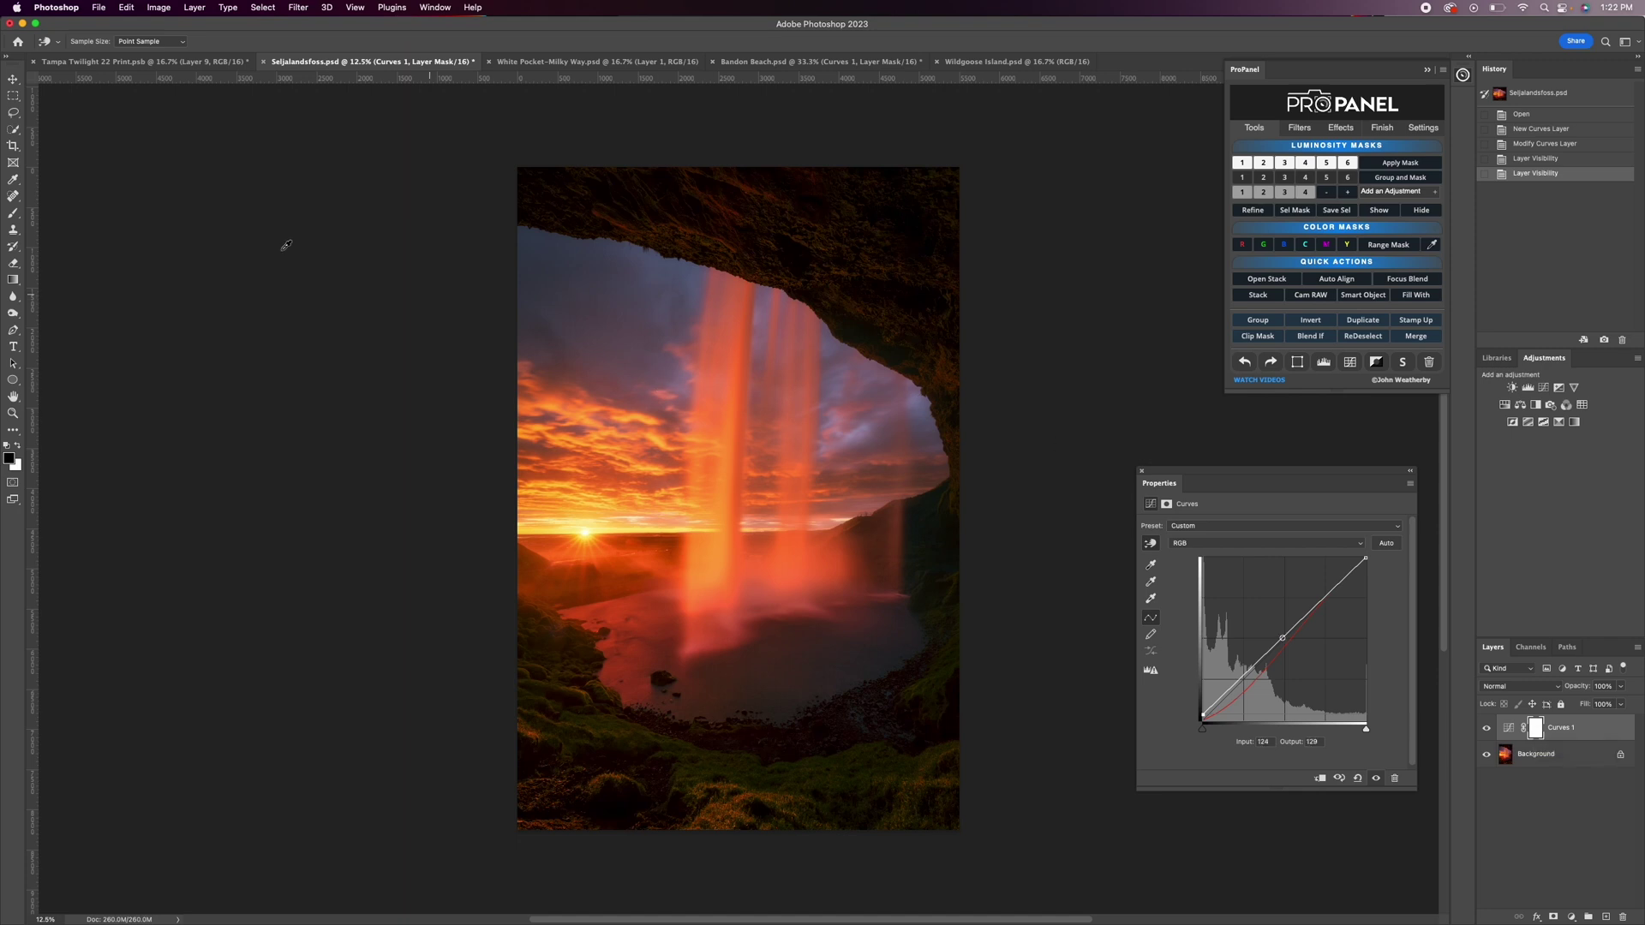
# Set up the Brush tool with a size of 3000, 35% opacity and 32% flow.
pyautogui.click(19, 218)
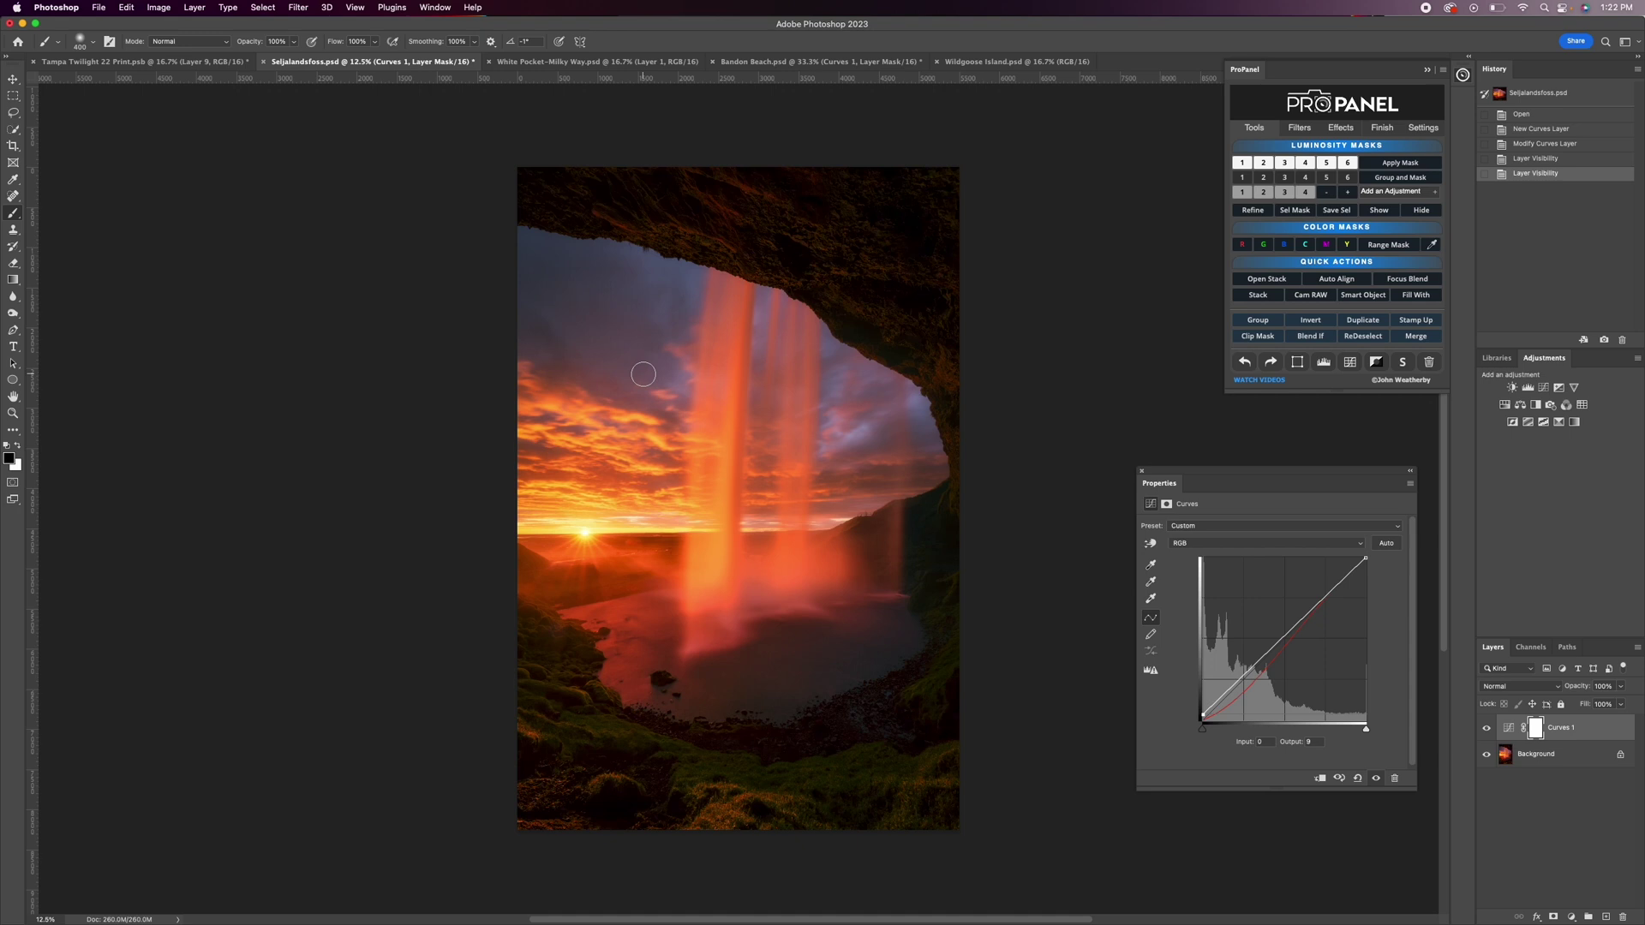
pyautogui.press(']')
pyautogui.press(']')
pyautogui.press(']')
pyautogui.press(']')
pyautogui.press(']')
pyautogui.press(']')
pyautogui.press(']')
pyautogui.press(']')
pyautogui.press(']')
pyautogui.press(']')
pyautogui.press(']')
pyautogui.press(']')
pyautogui.press(']')
pyautogui.press(']')
pyautogui.press(']')
pyautogui.press(']')
pyautogui.moveTo(257, 49); pyautogui.dragTo(214, 48)
pyautogui.moveTo(335, 43); pyautogui.dragTo(290, 43)
# Paint black on the Curves 1 mask over the sky, waterfall and pool to restore their red tones.
pyautogui.moveTo(512, 305)
pyautogui.mouseDown()
pyautogui.moveTo(625, 312)
pyautogui.moveTo(686, 348)
pyautogui.moveTo(653, 323)
pyautogui.moveTo(568, 339)
pyautogui.moveTo(621, 377)
pyautogui.mouseUp()
pyautogui.moveTo(801, 390)
pyautogui.mouseDown()
pyautogui.moveTo(866, 445)
pyautogui.moveTo(737, 364)
pyautogui.mouseUp()
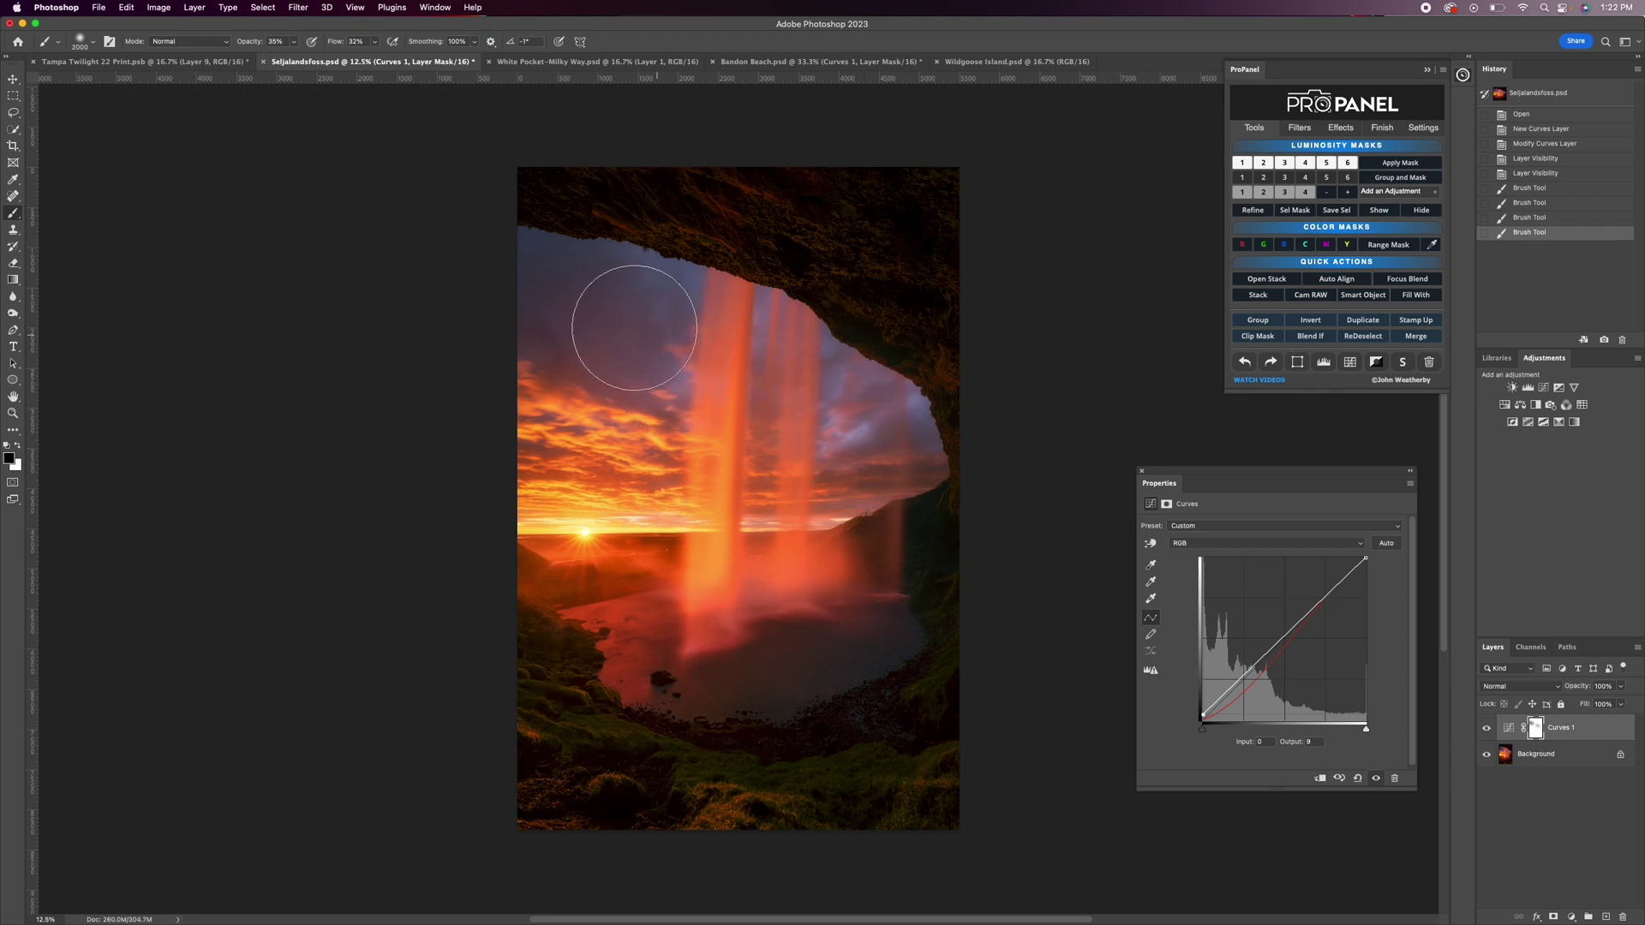
pyautogui.moveTo(634, 327)
pyautogui.mouseDown()
pyautogui.moveTo(728, 369)
pyautogui.moveTo(754, 403)
pyautogui.moveTo(745, 433)
pyautogui.mouseUp()
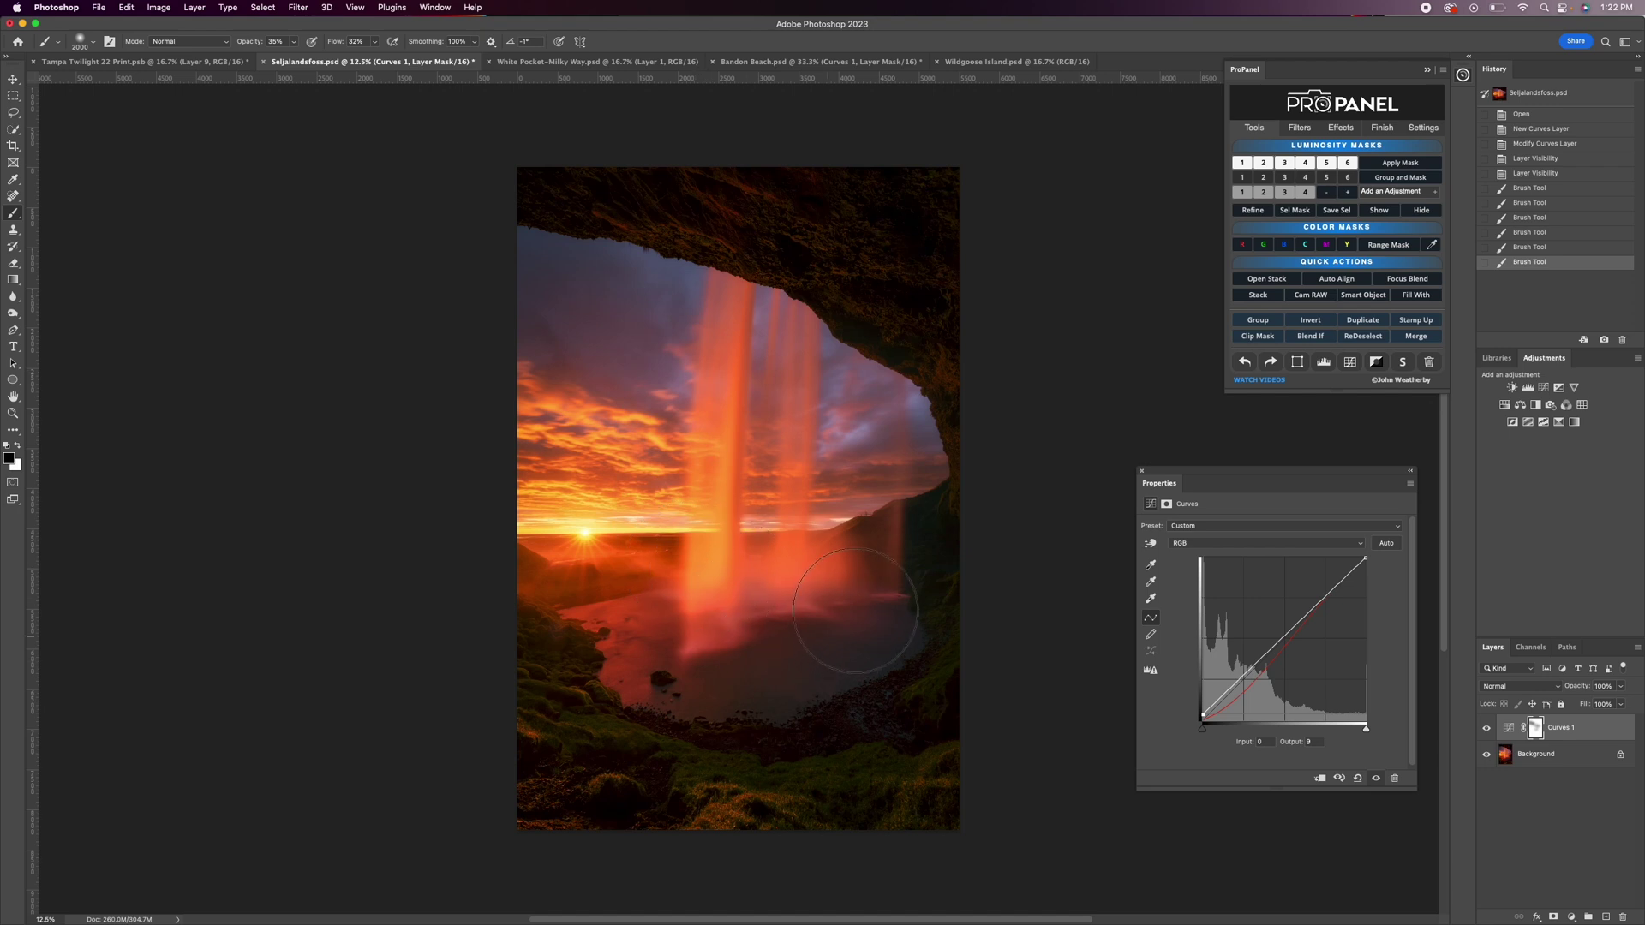
pyautogui.moveTo(855, 609); pyautogui.dragTo(835, 686)
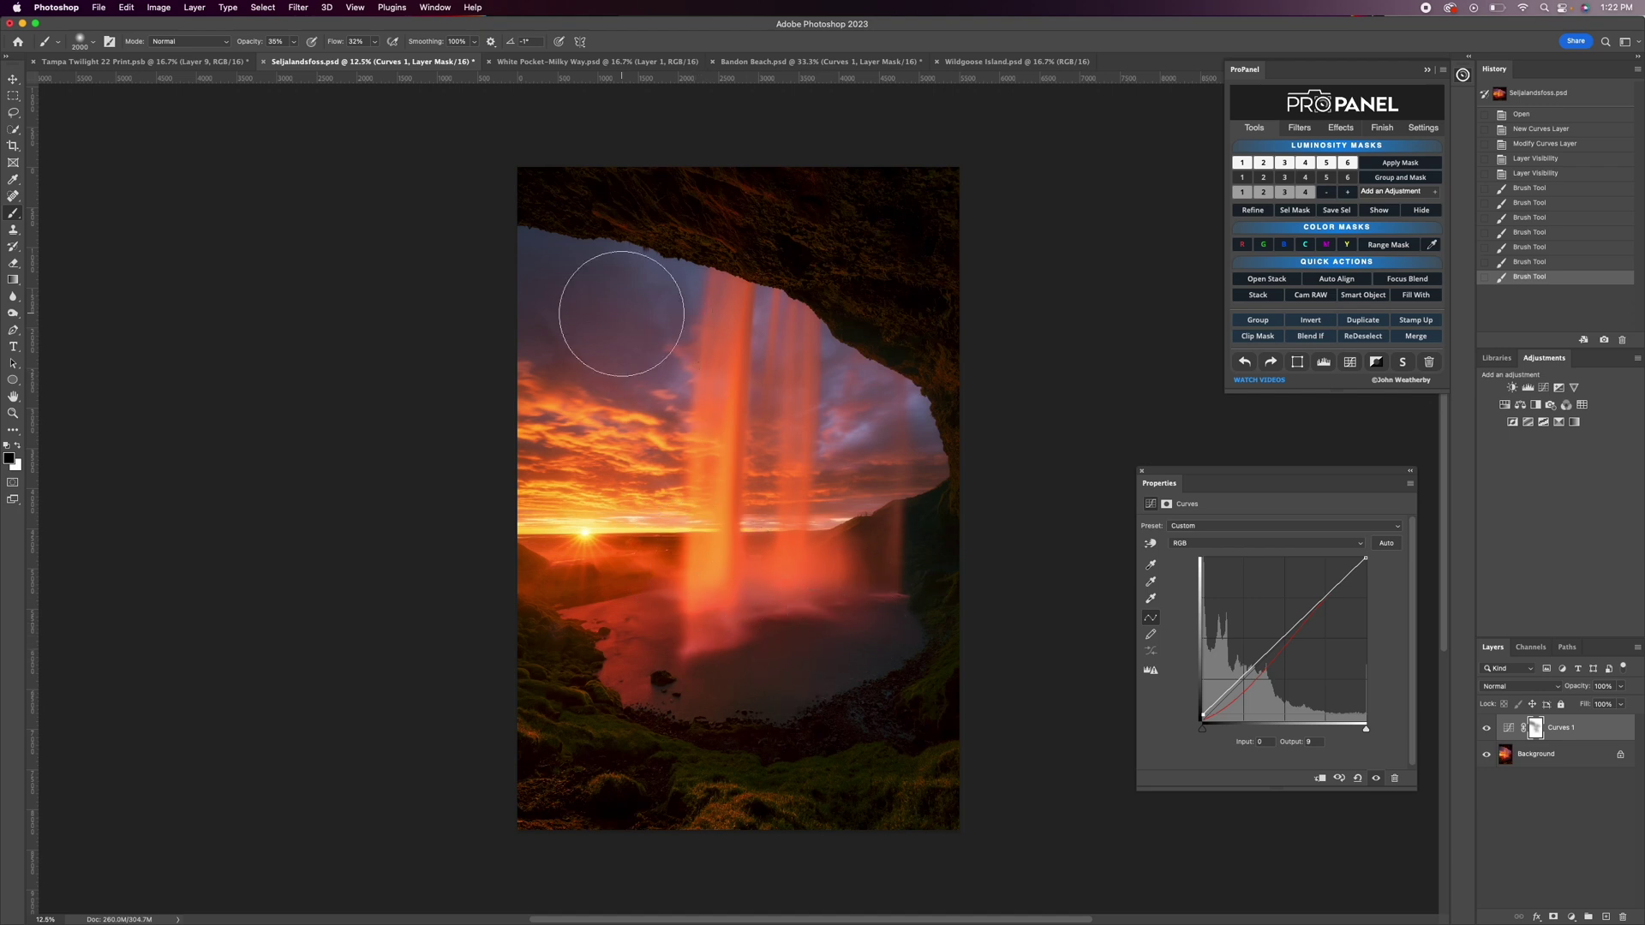
pyautogui.moveTo(621, 314); pyautogui.dragTo(540, 296)
# Use the Quick Selection tool on the Background layer to select the sky, waterfall and scene below the cave ceiling.
pyautogui.click(14, 130)
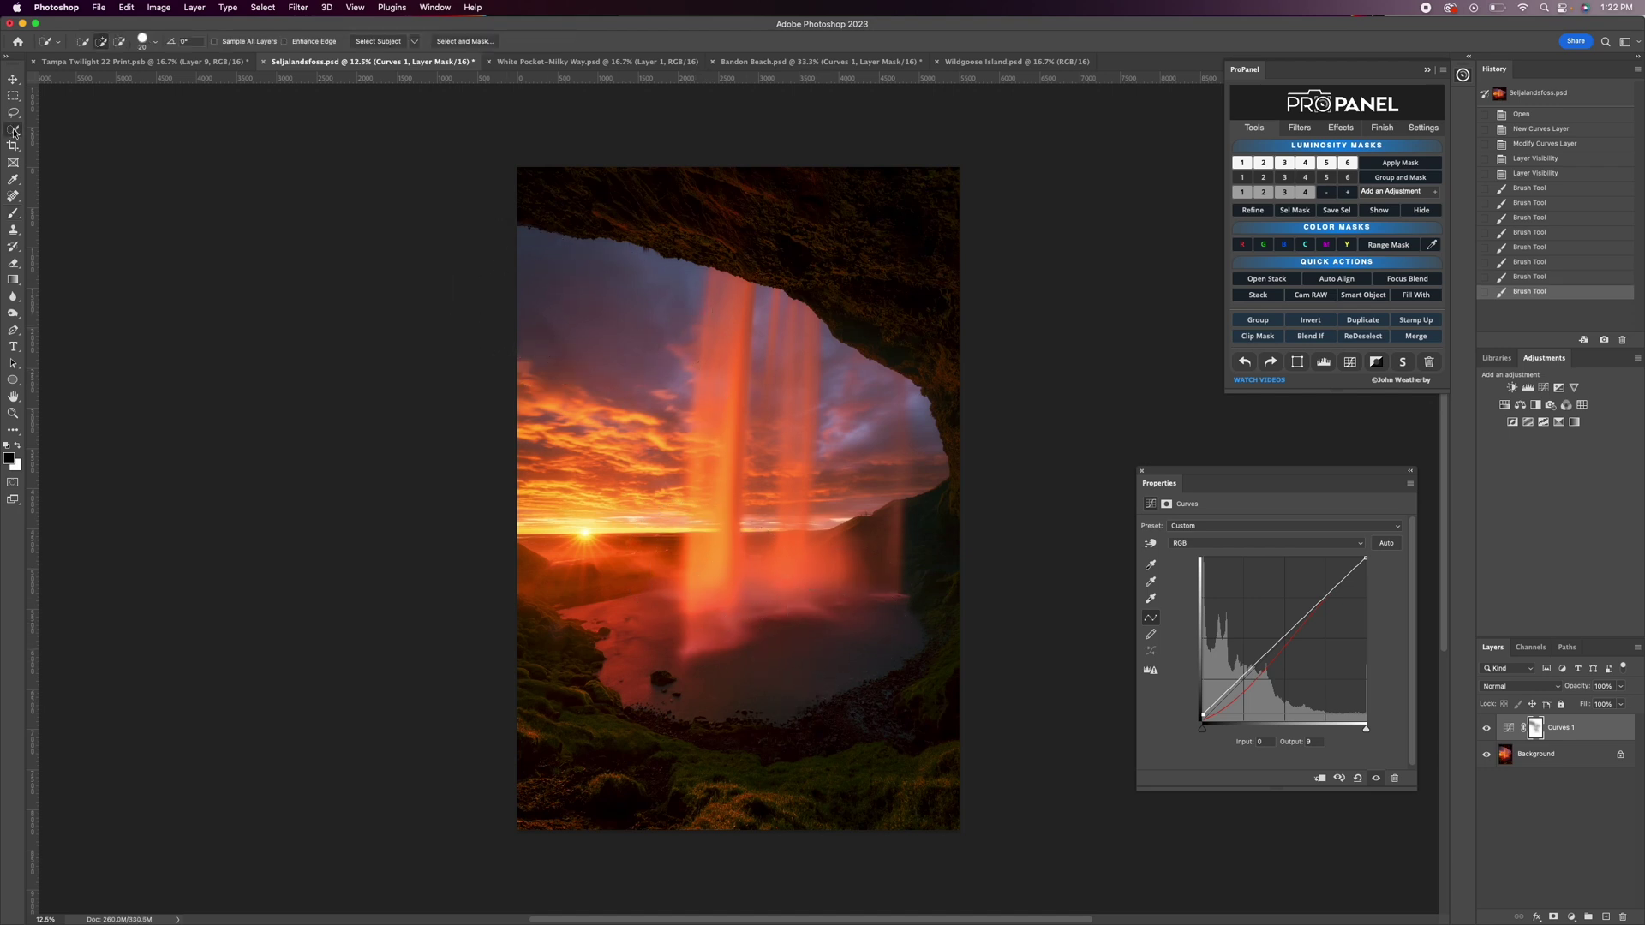
pyautogui.rightClick(13, 131)
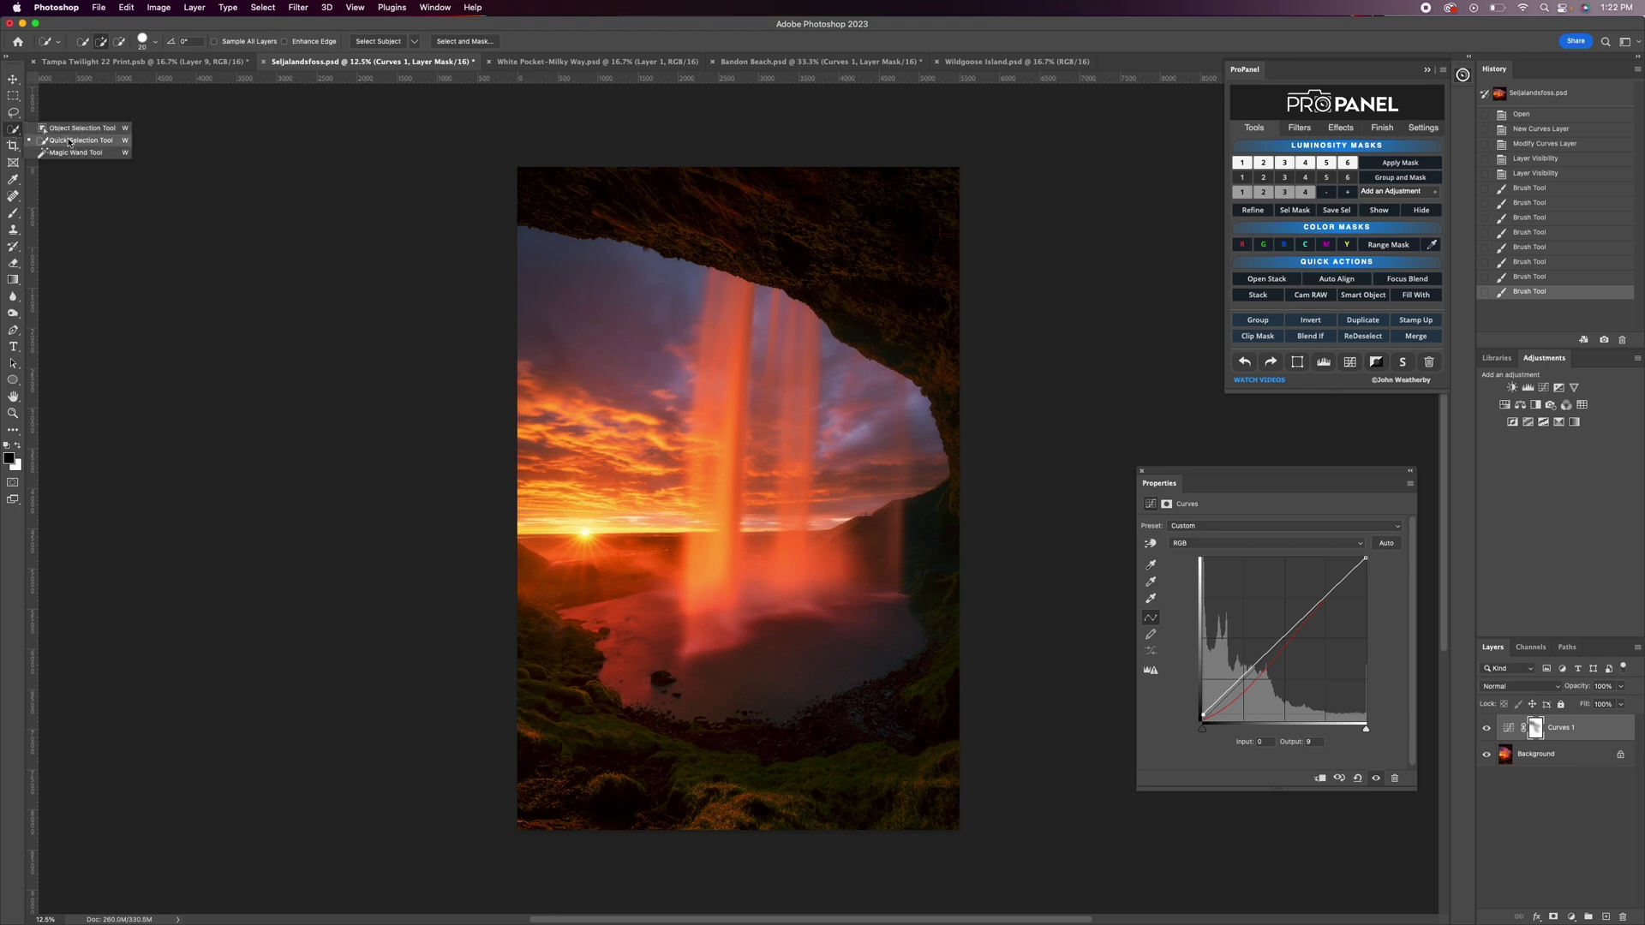
pyautogui.click(73, 142)
pyautogui.click(1521, 756)
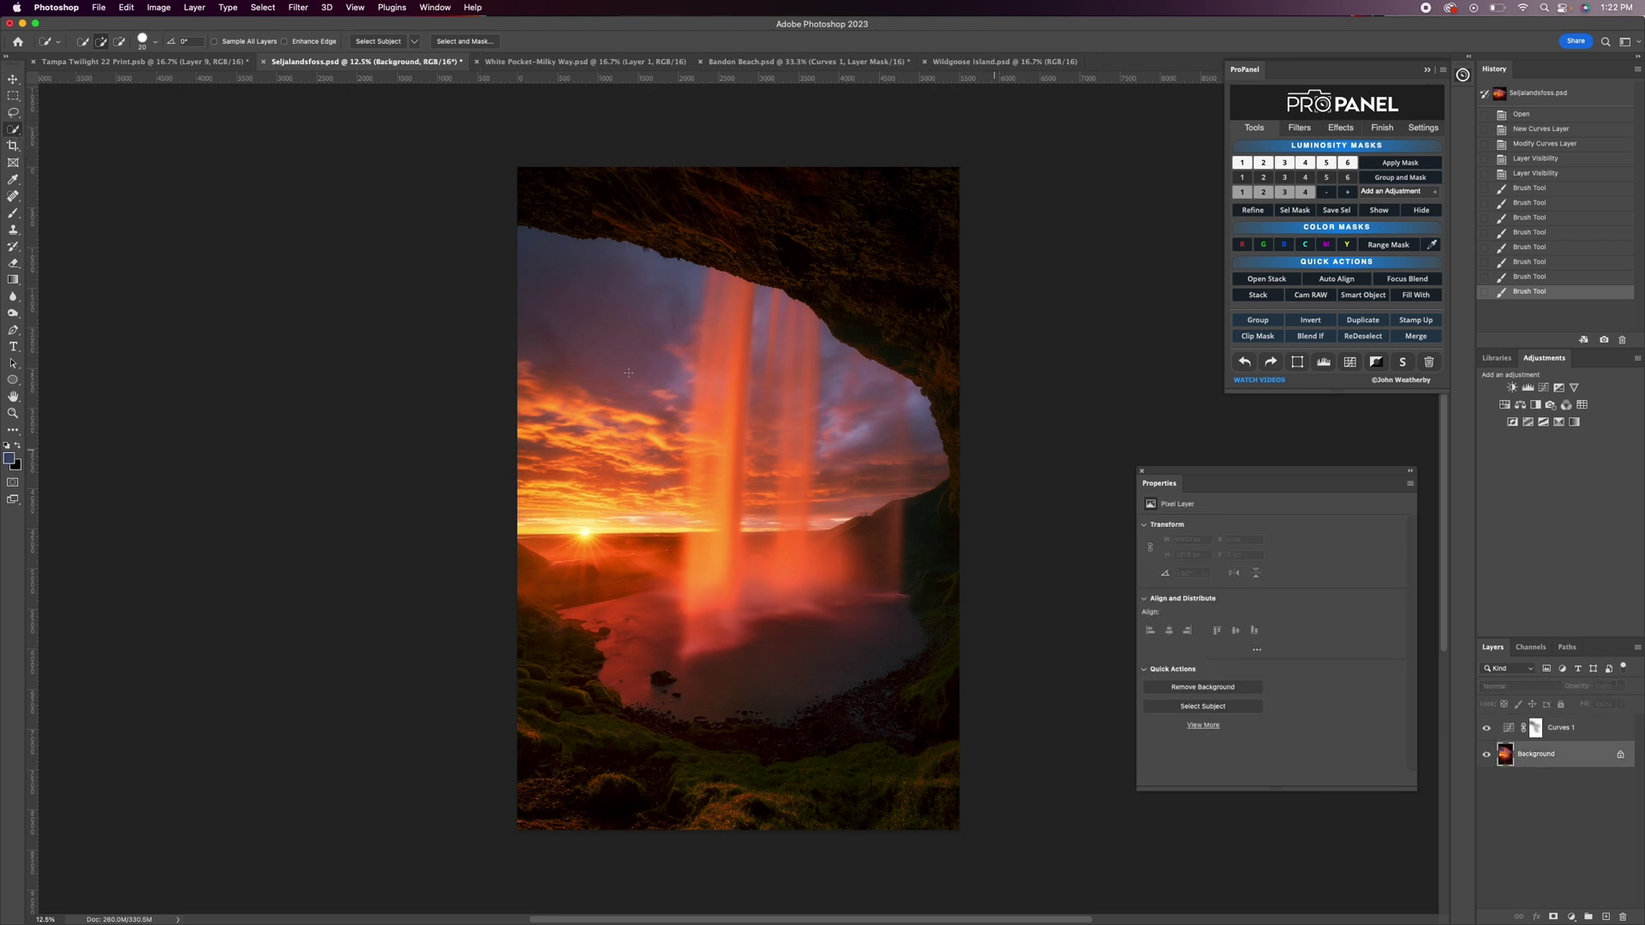
pyautogui.moveTo(525, 296)
pyautogui.mouseDown()
pyautogui.moveTo(724, 322)
pyautogui.moveTo(825, 392)
pyautogui.moveTo(805, 442)
pyautogui.mouseUp()
pyautogui.moveTo(751, 515)
pyautogui.mouseDown()
pyautogui.moveTo(805, 557)
pyautogui.moveTo(703, 667)
pyautogui.mouseUp()
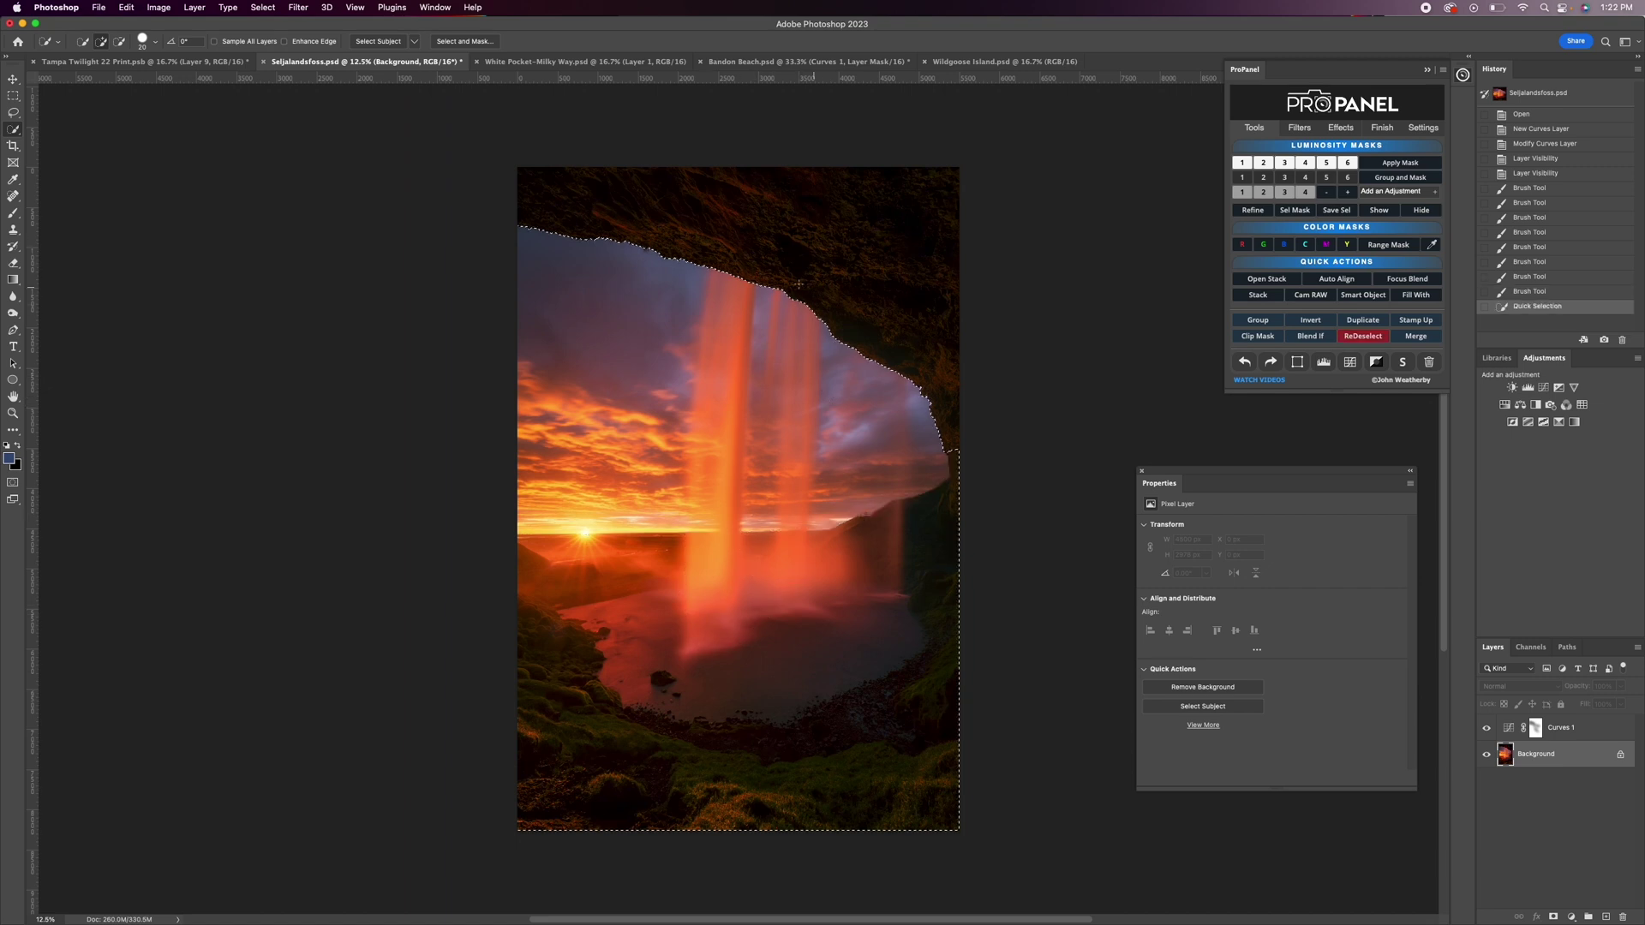
# Paint black inside the selection on the Curves 1 mask across the upper sky along the cave edge, and deselect.
pyautogui.hotkey('alt', ']')
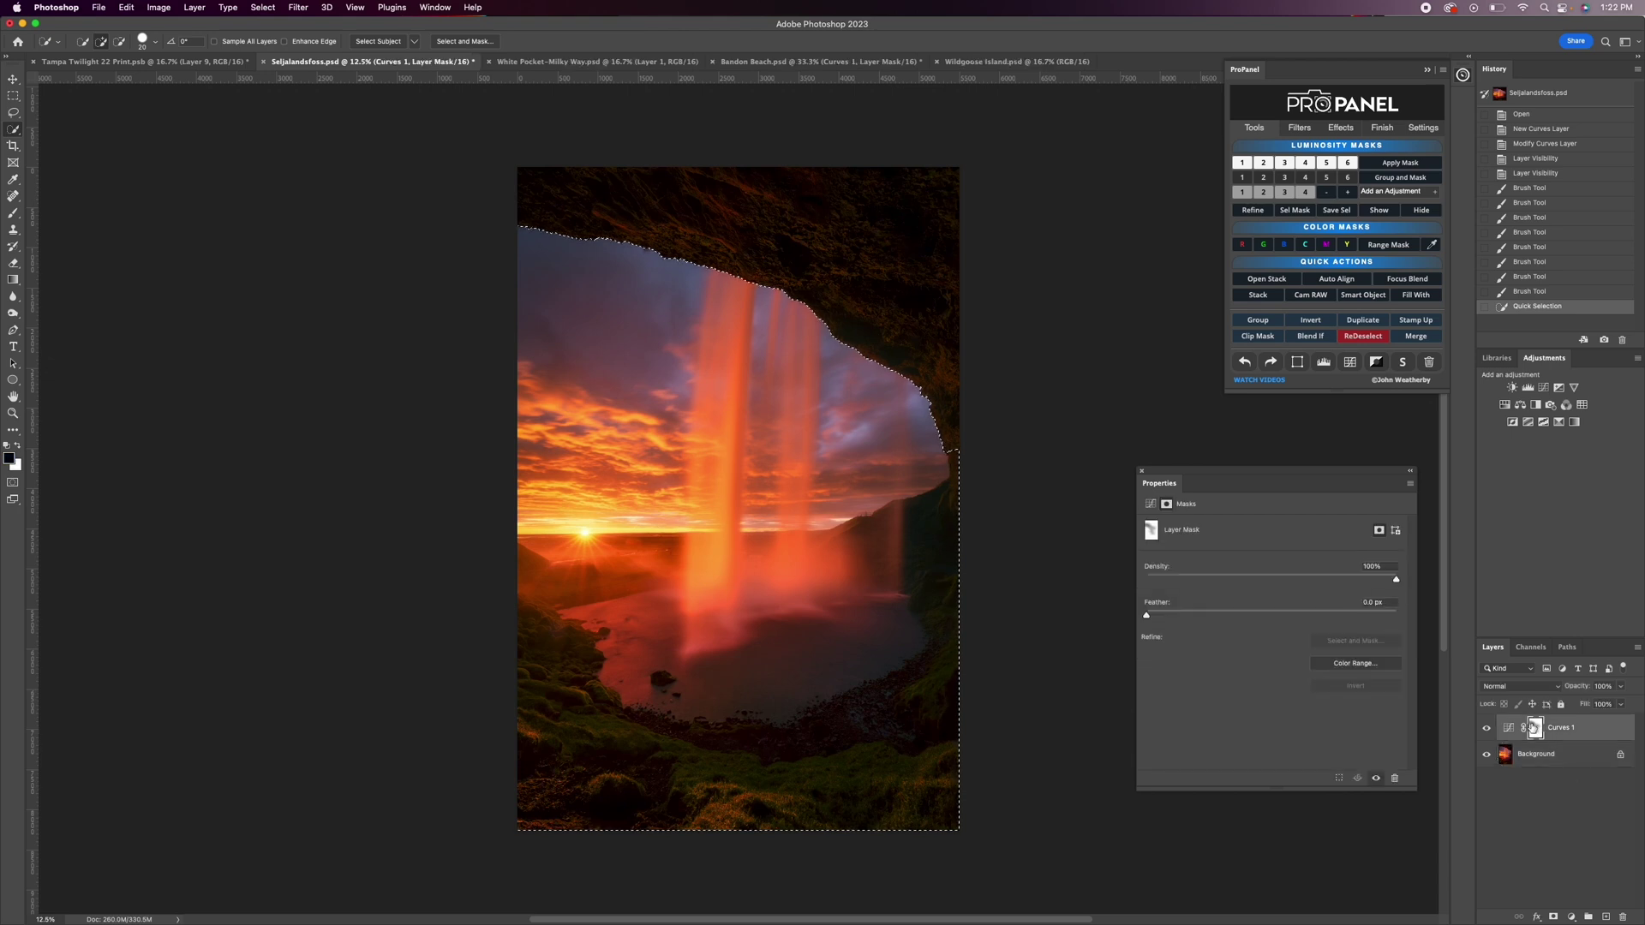
pyautogui.click(13, 219)
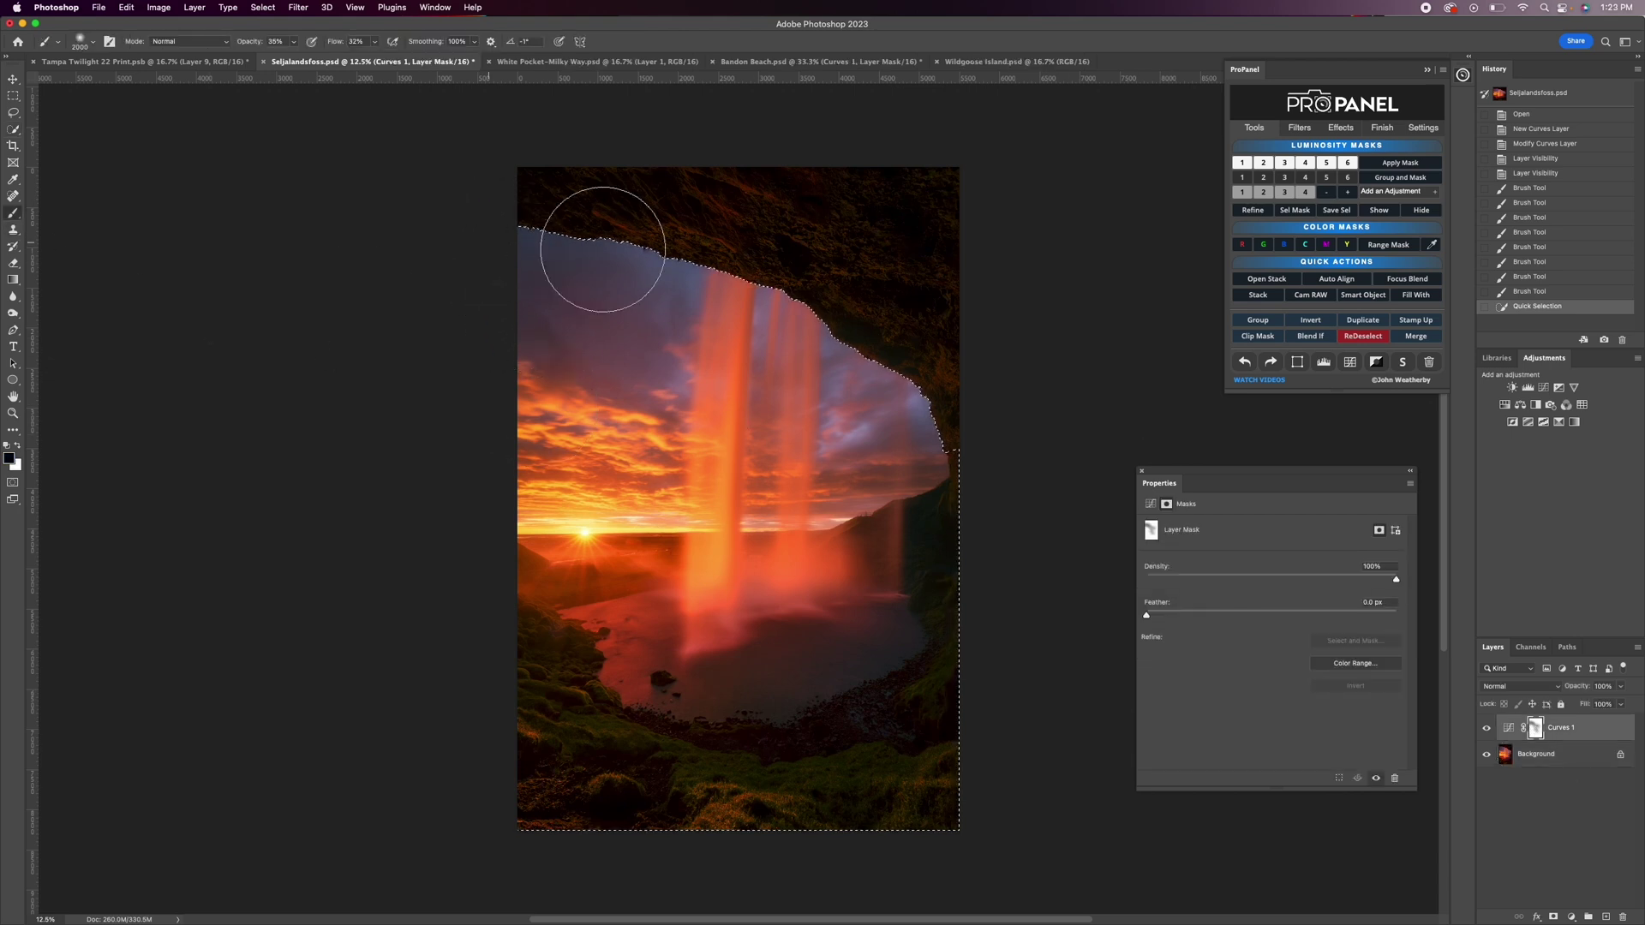
pyautogui.moveTo(539, 261)
pyautogui.mouseDown()
pyautogui.moveTo(765, 332)
pyautogui.moveTo(848, 428)
pyautogui.moveTo(815, 301)
pyautogui.mouseUp()
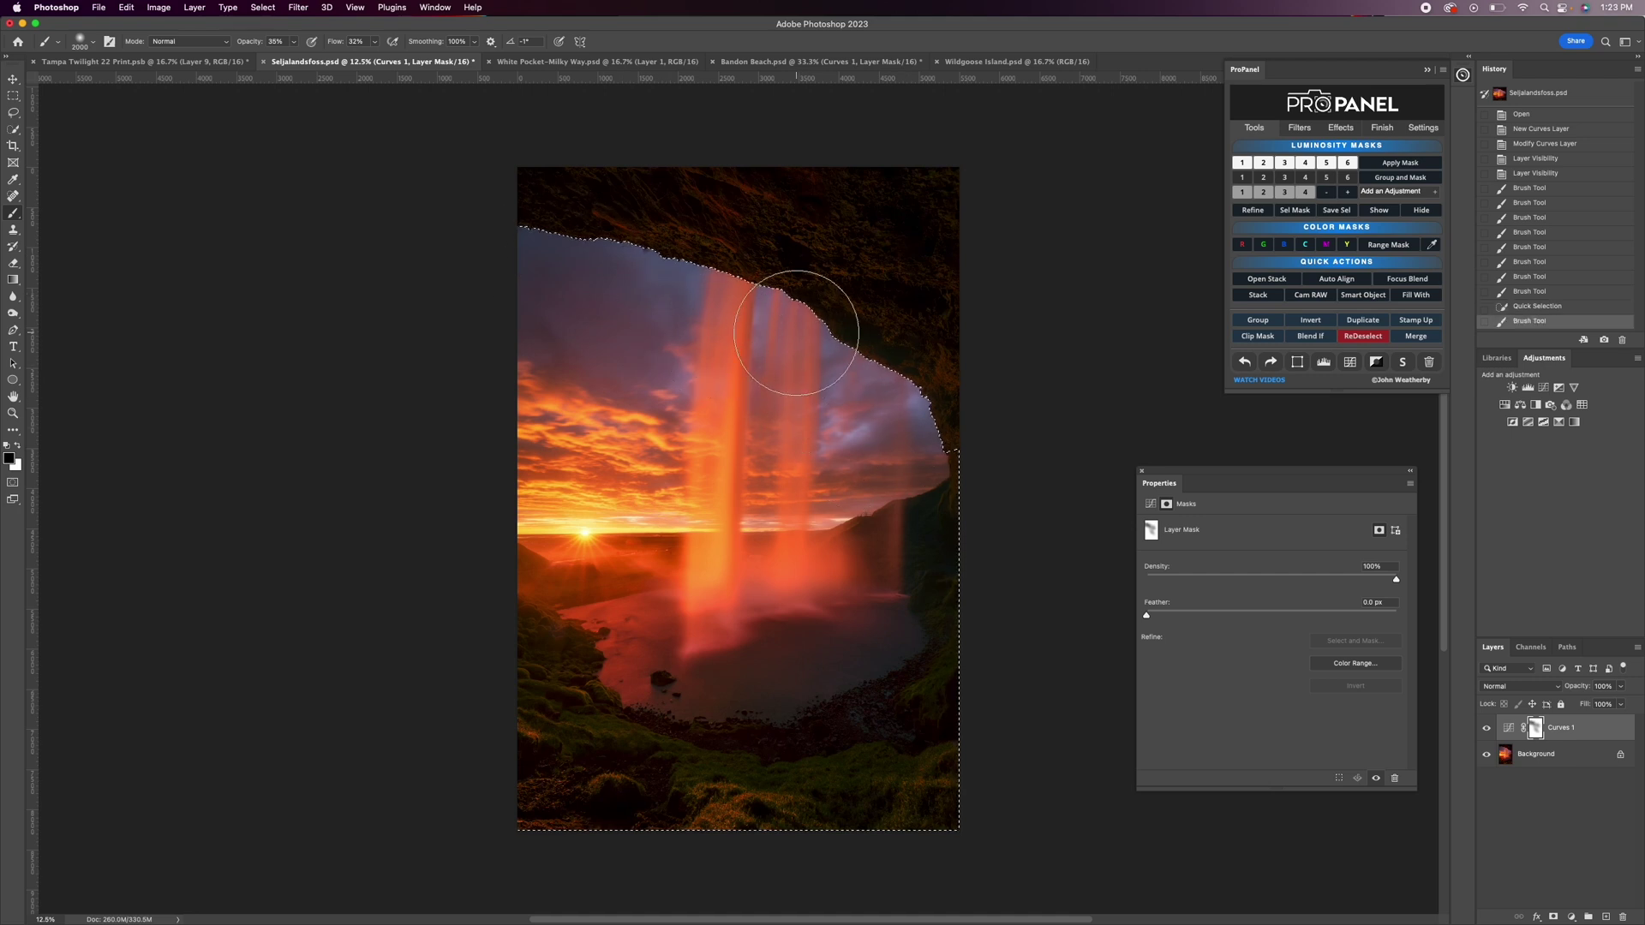
pyautogui.moveTo(639, 350)
pyautogui.mouseDown()
pyautogui.moveTo(624, 291)
pyautogui.moveTo(581, 317)
pyautogui.moveTo(467, 282)
pyautogui.moveTo(542, 282)
pyautogui.moveTo(614, 352)
pyautogui.moveTo(498, 284)
pyautogui.moveTo(556, 242)
pyautogui.moveTo(722, 375)
pyautogui.moveTo(702, 425)
pyautogui.moveTo(798, 443)
pyautogui.moveTo(825, 420)
pyautogui.moveTo(892, 413)
pyautogui.moveTo(599, 291)
pyautogui.moveTo(508, 307)
pyautogui.moveTo(486, 286)
pyautogui.moveTo(522, 278)
pyautogui.mouseUp()
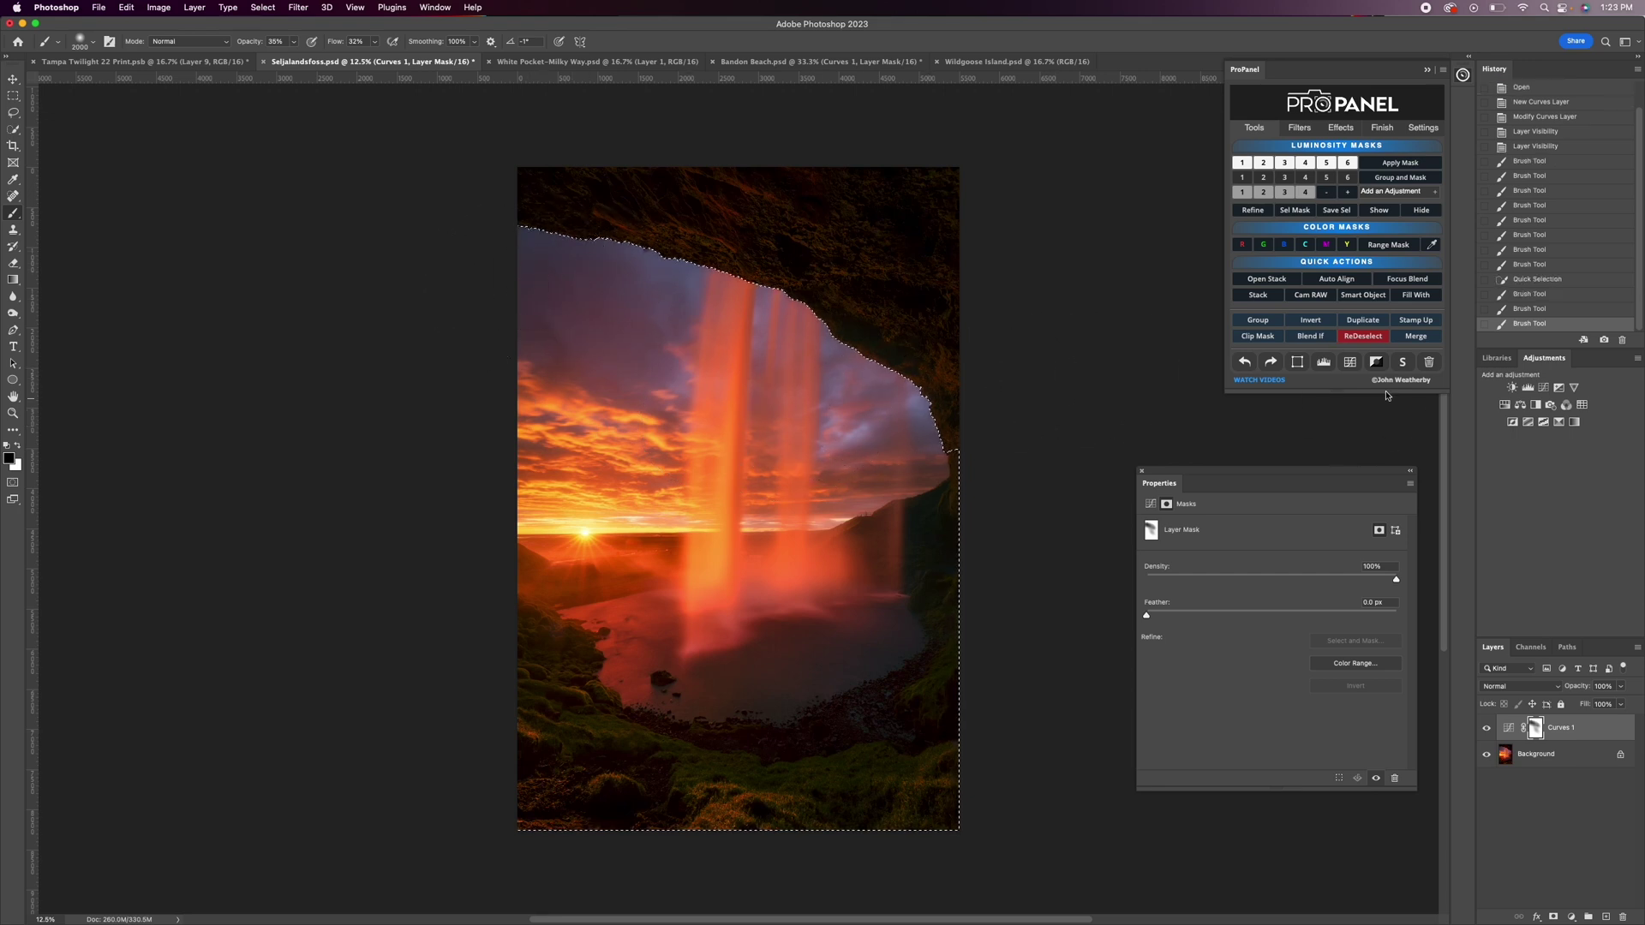
pyautogui.click(1360, 339)
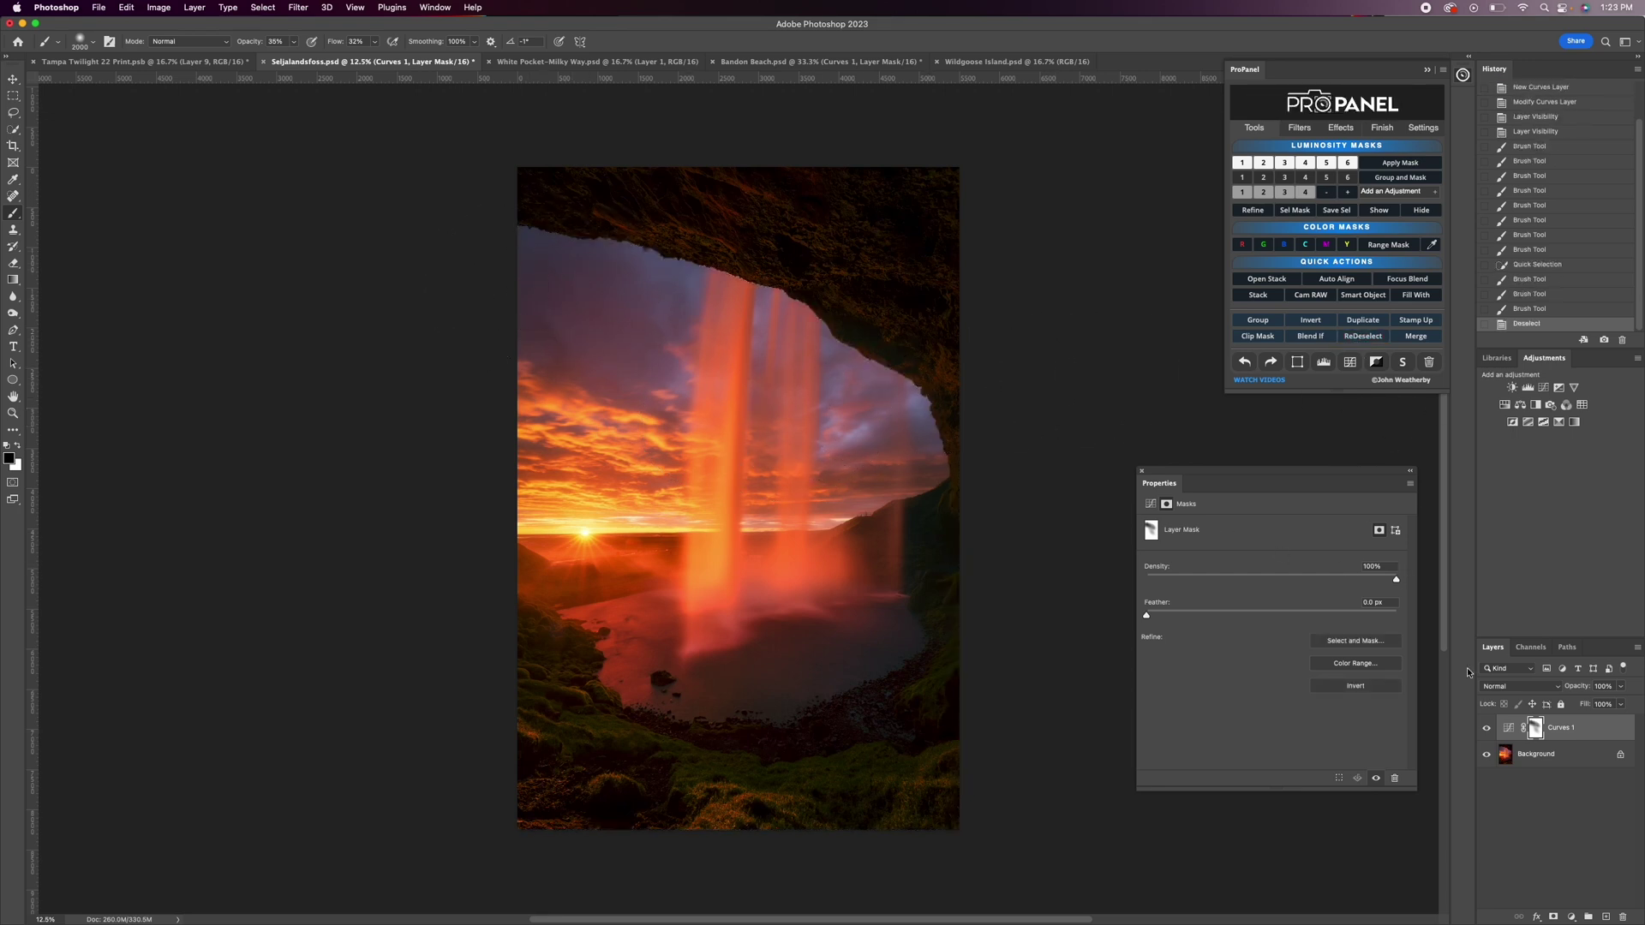
# Return to the Curves 1 curve settings and compare the image with the layer hidden and shown.
pyautogui.click(1150, 503)
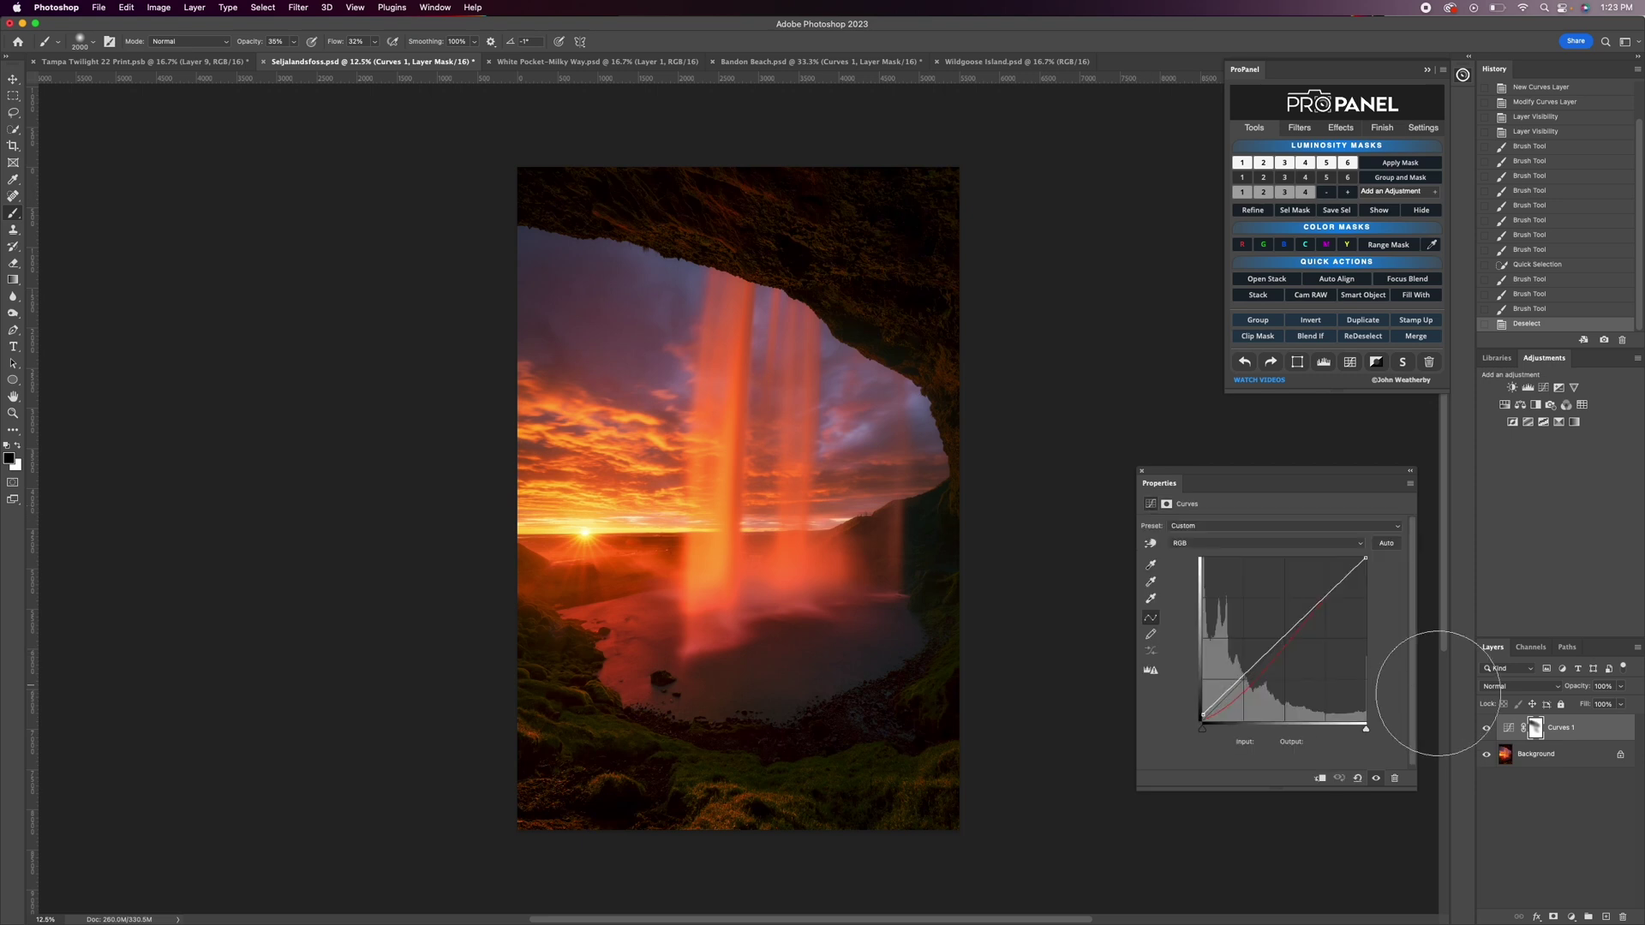
pyautogui.click(1487, 728)
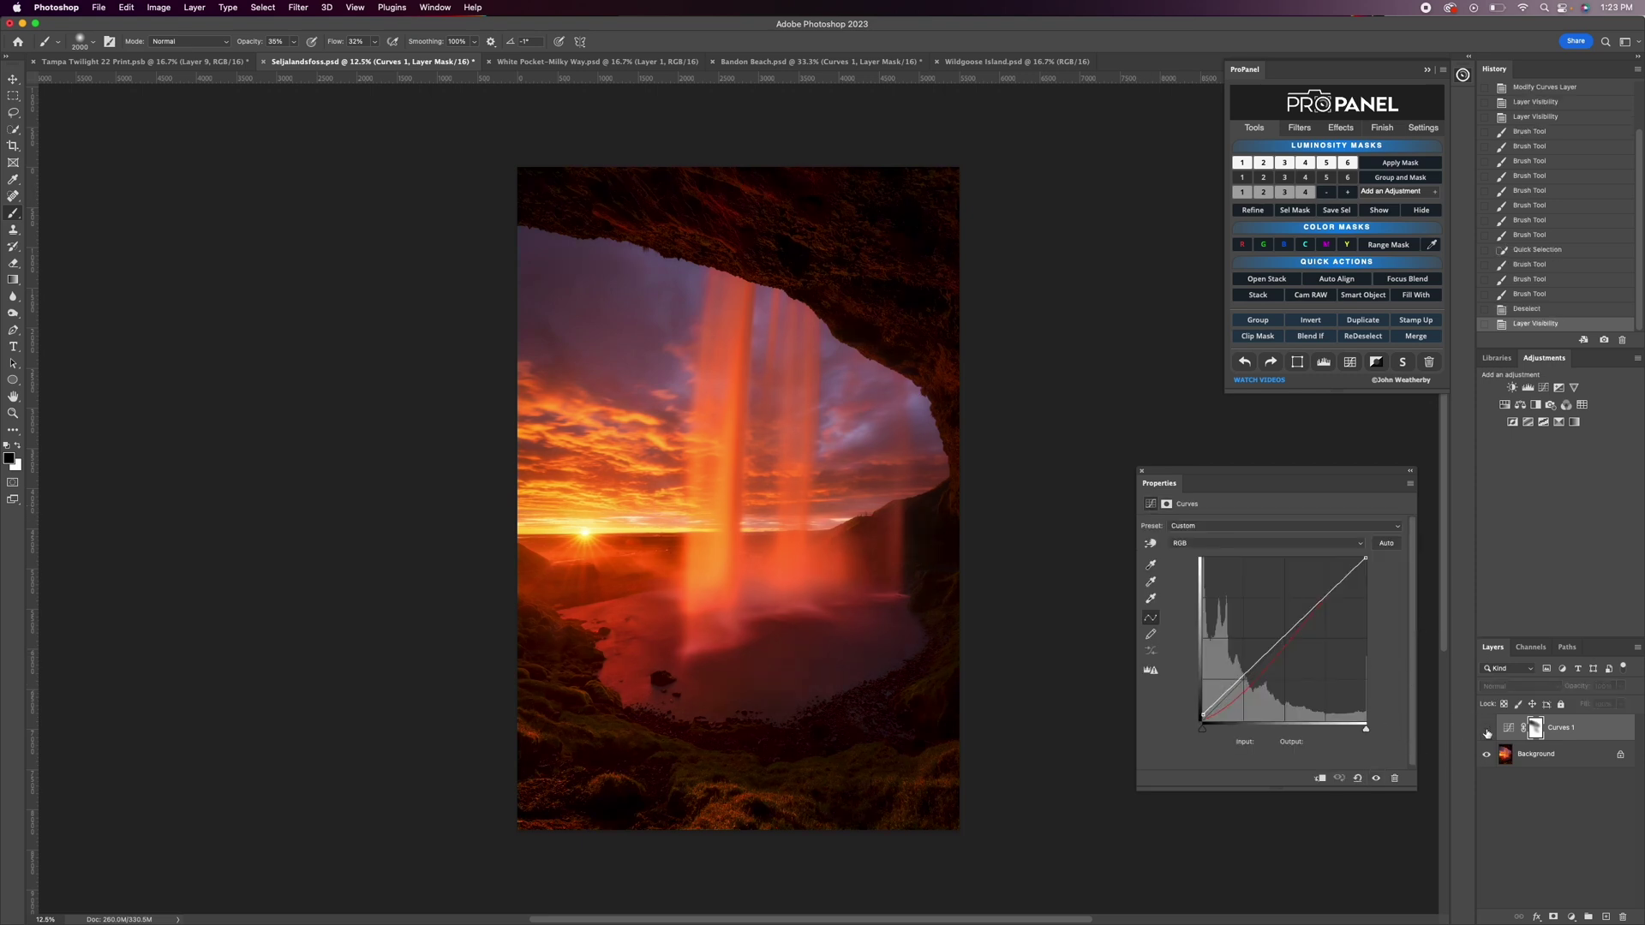
pyautogui.click(1487, 729)
pyautogui.click(1487, 729)
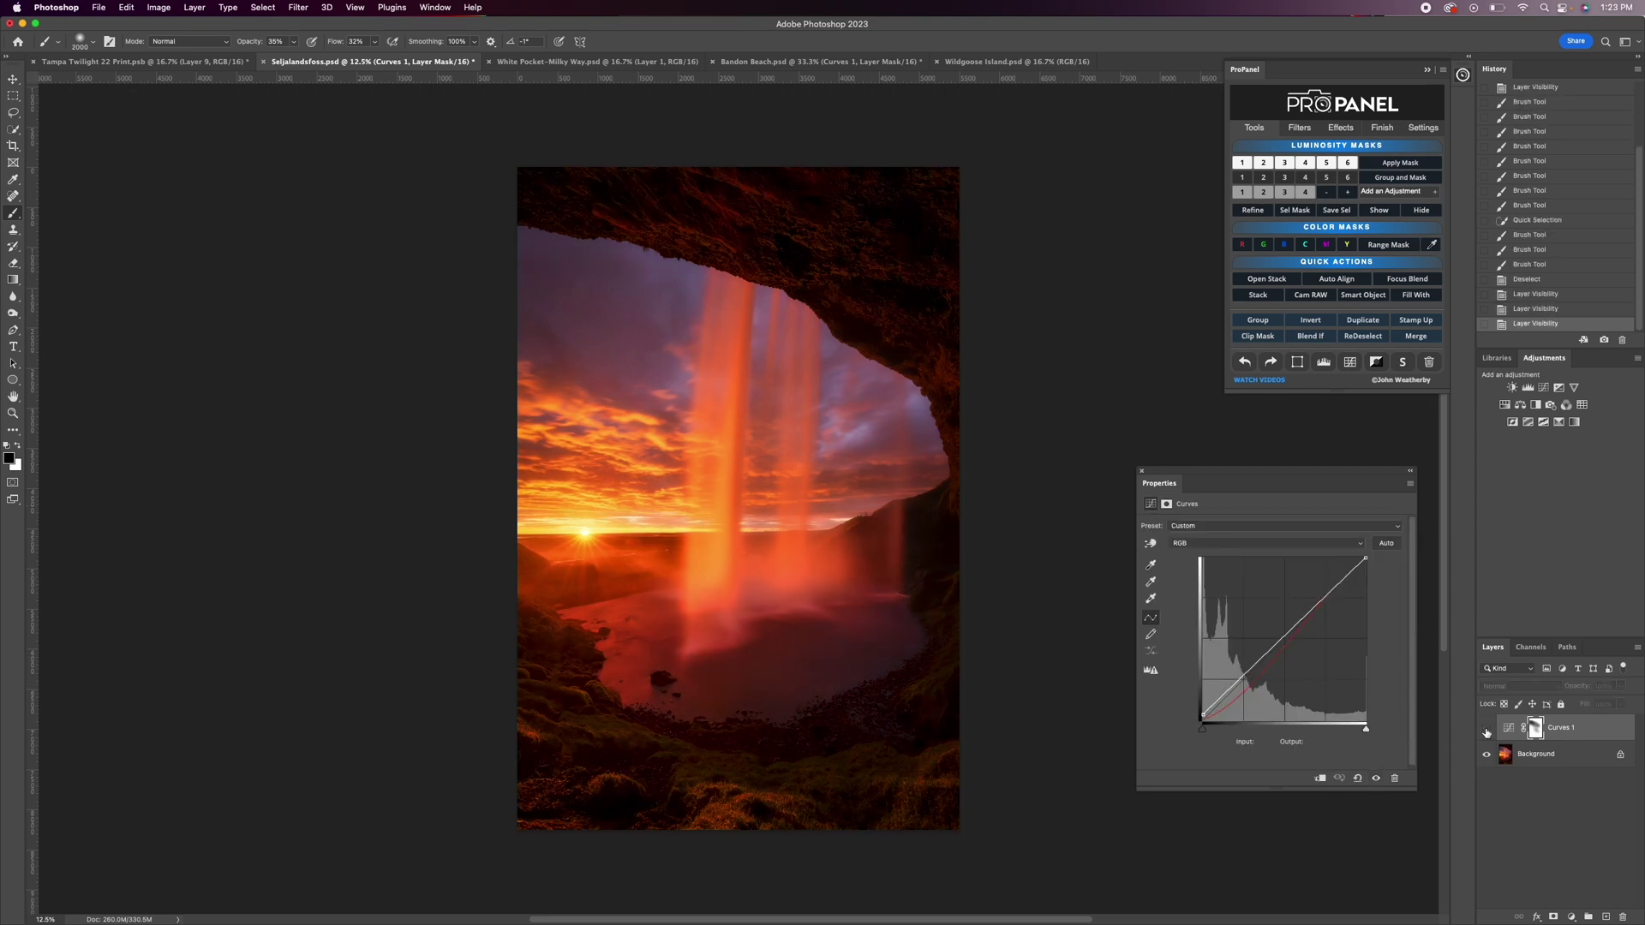
pyautogui.click(1487, 729)
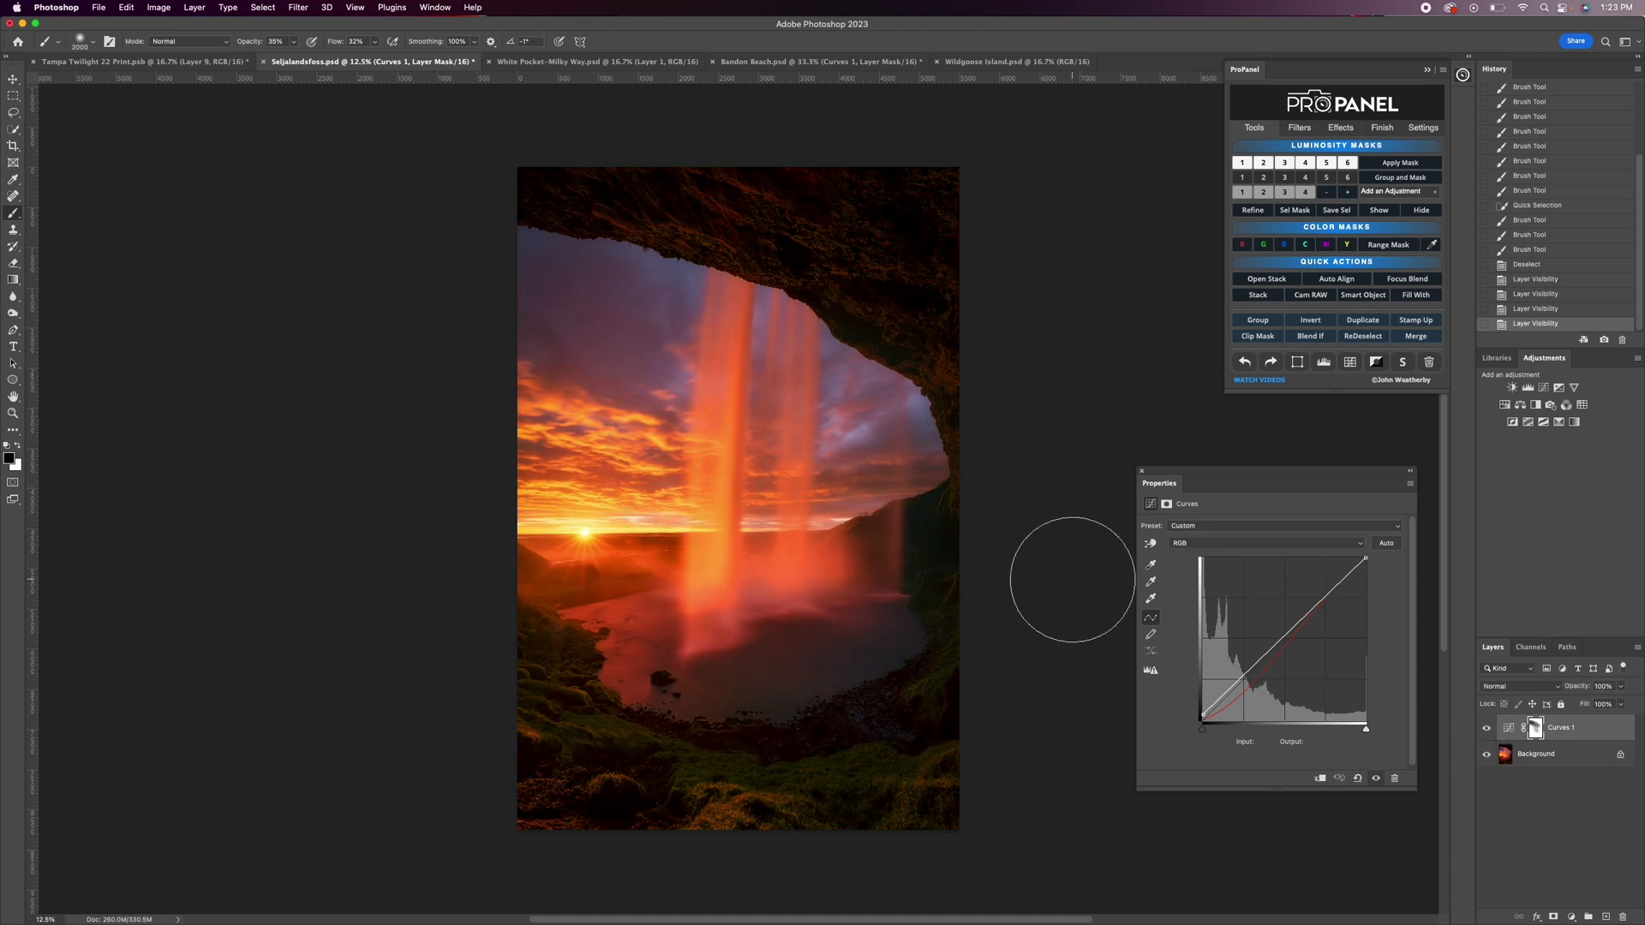
# Add a highlight point to the Blue curve of Curves 1 at input 204, output 205.
pyautogui.click(1246, 546)
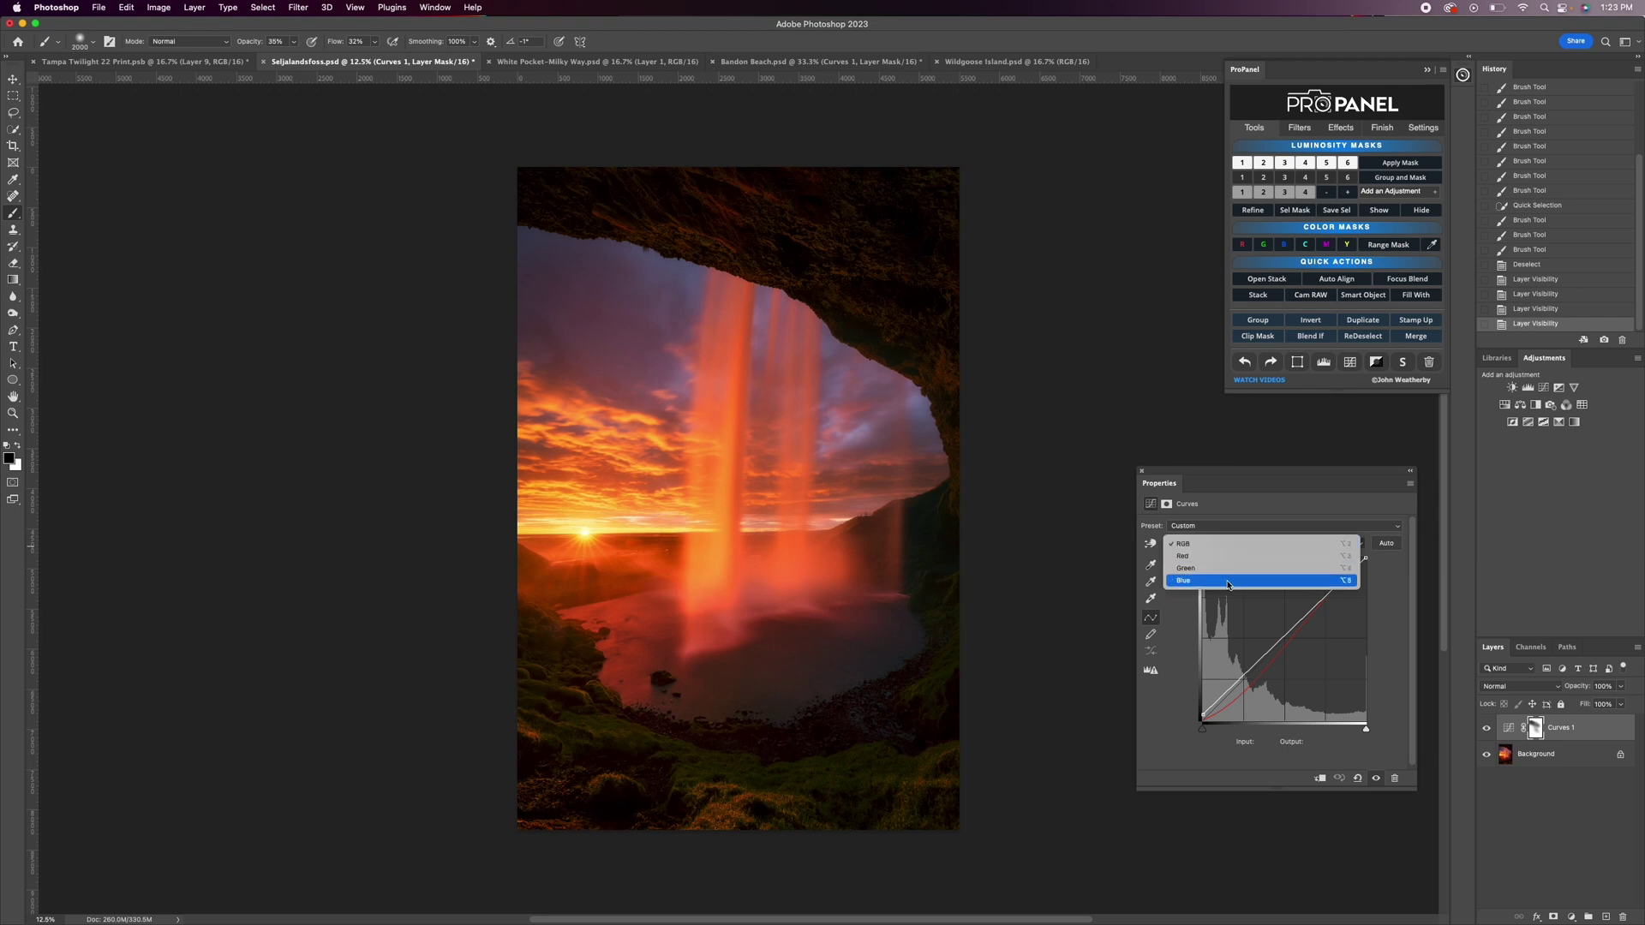
pyautogui.click(1229, 581)
pyautogui.click(1322, 604)
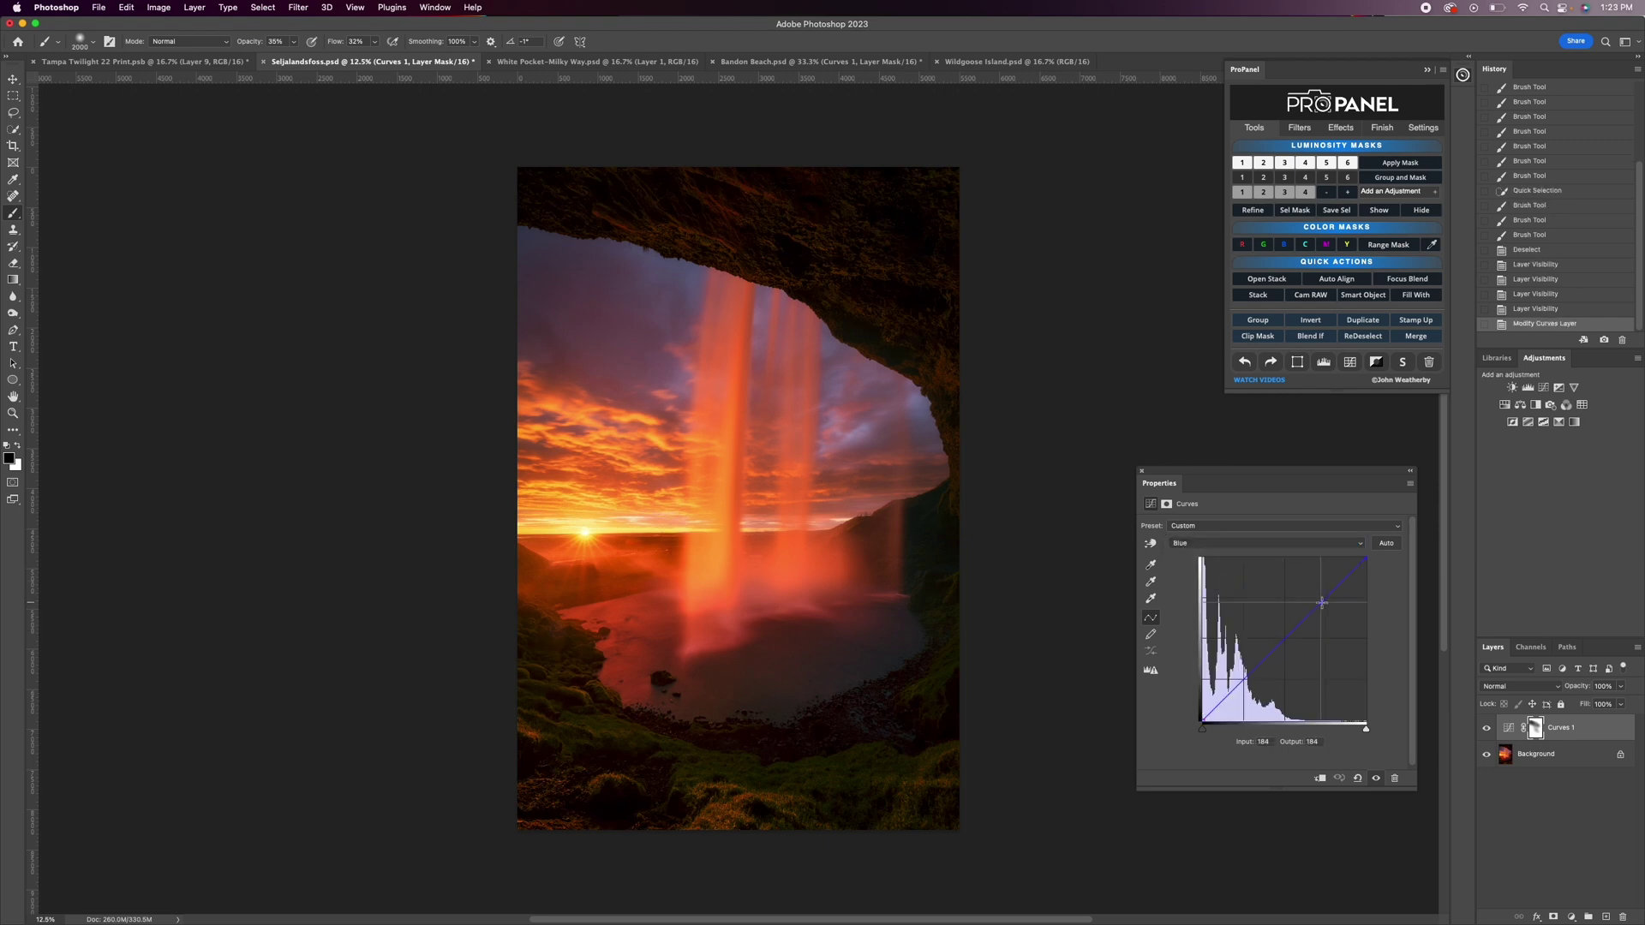
pyautogui.moveTo(1322, 603); pyautogui.dragTo(1334, 589)
pyautogui.click(1203, 546)
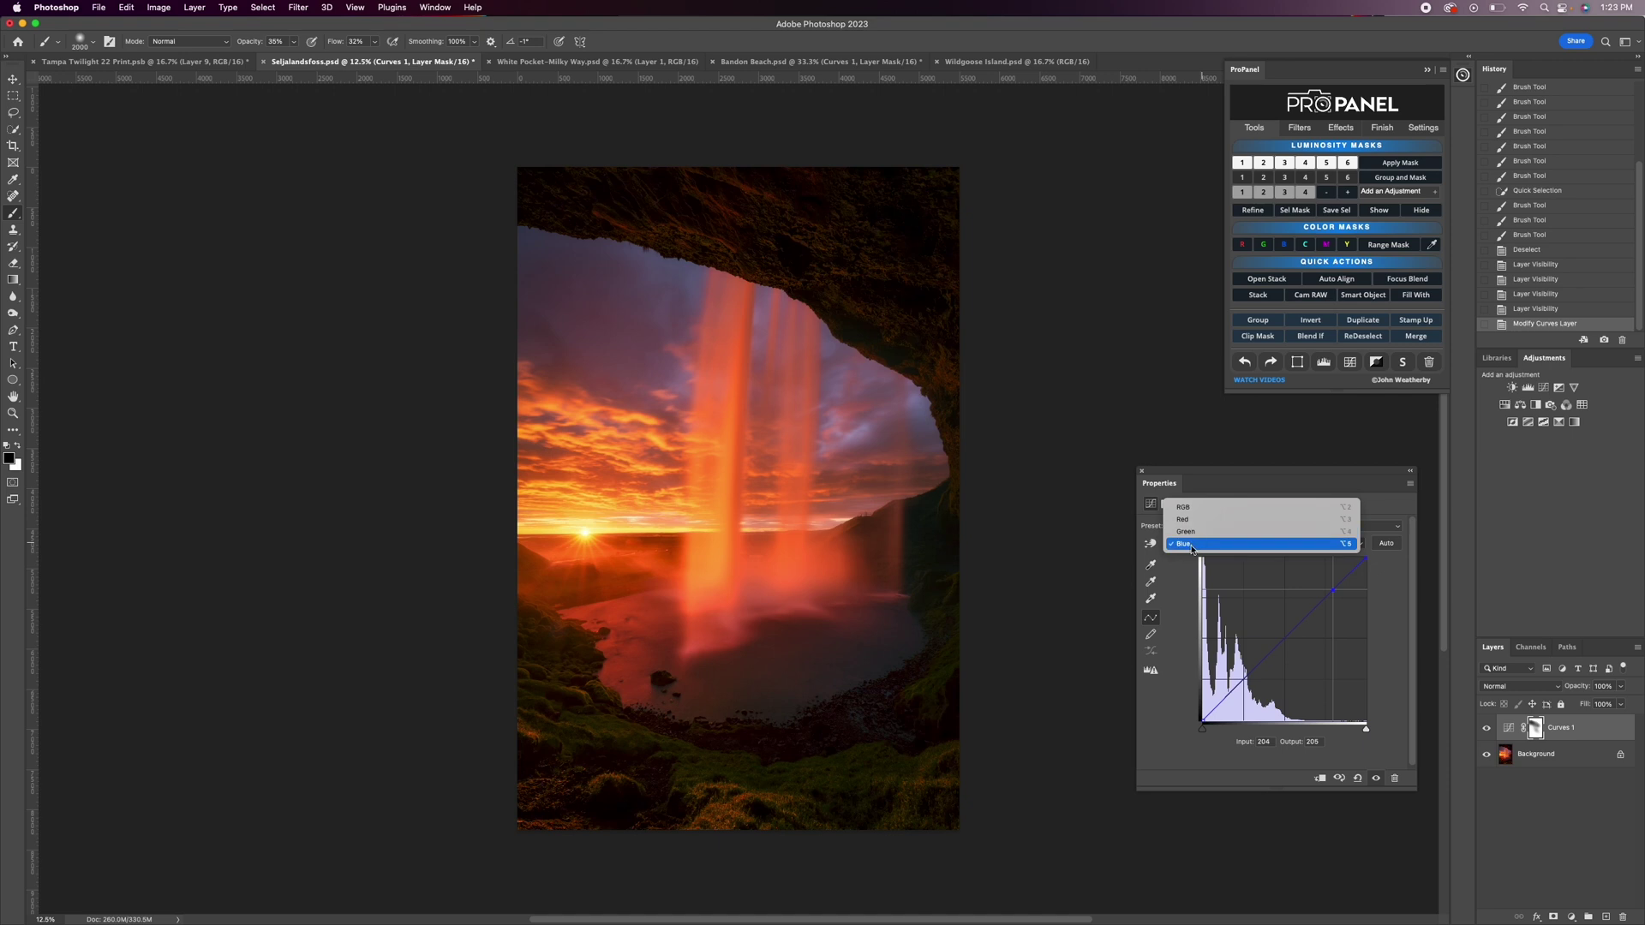
pyautogui.click(1192, 545)
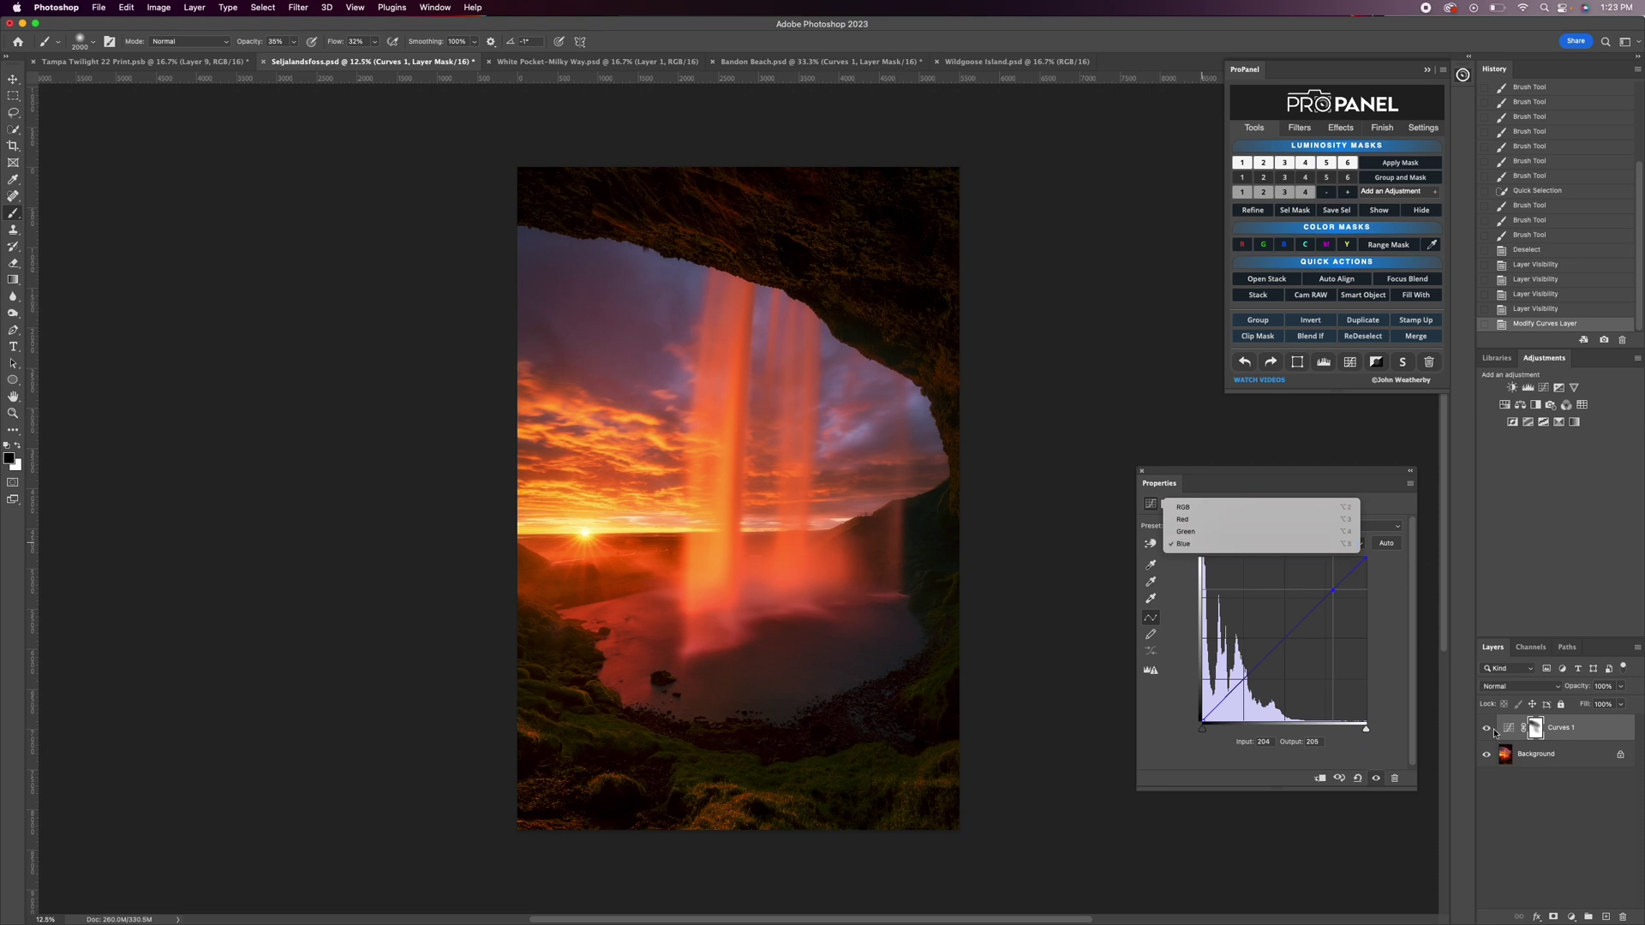
# Add a Color Balance adjustment layer above Curves 1.
pyautogui.click(1573, 917)
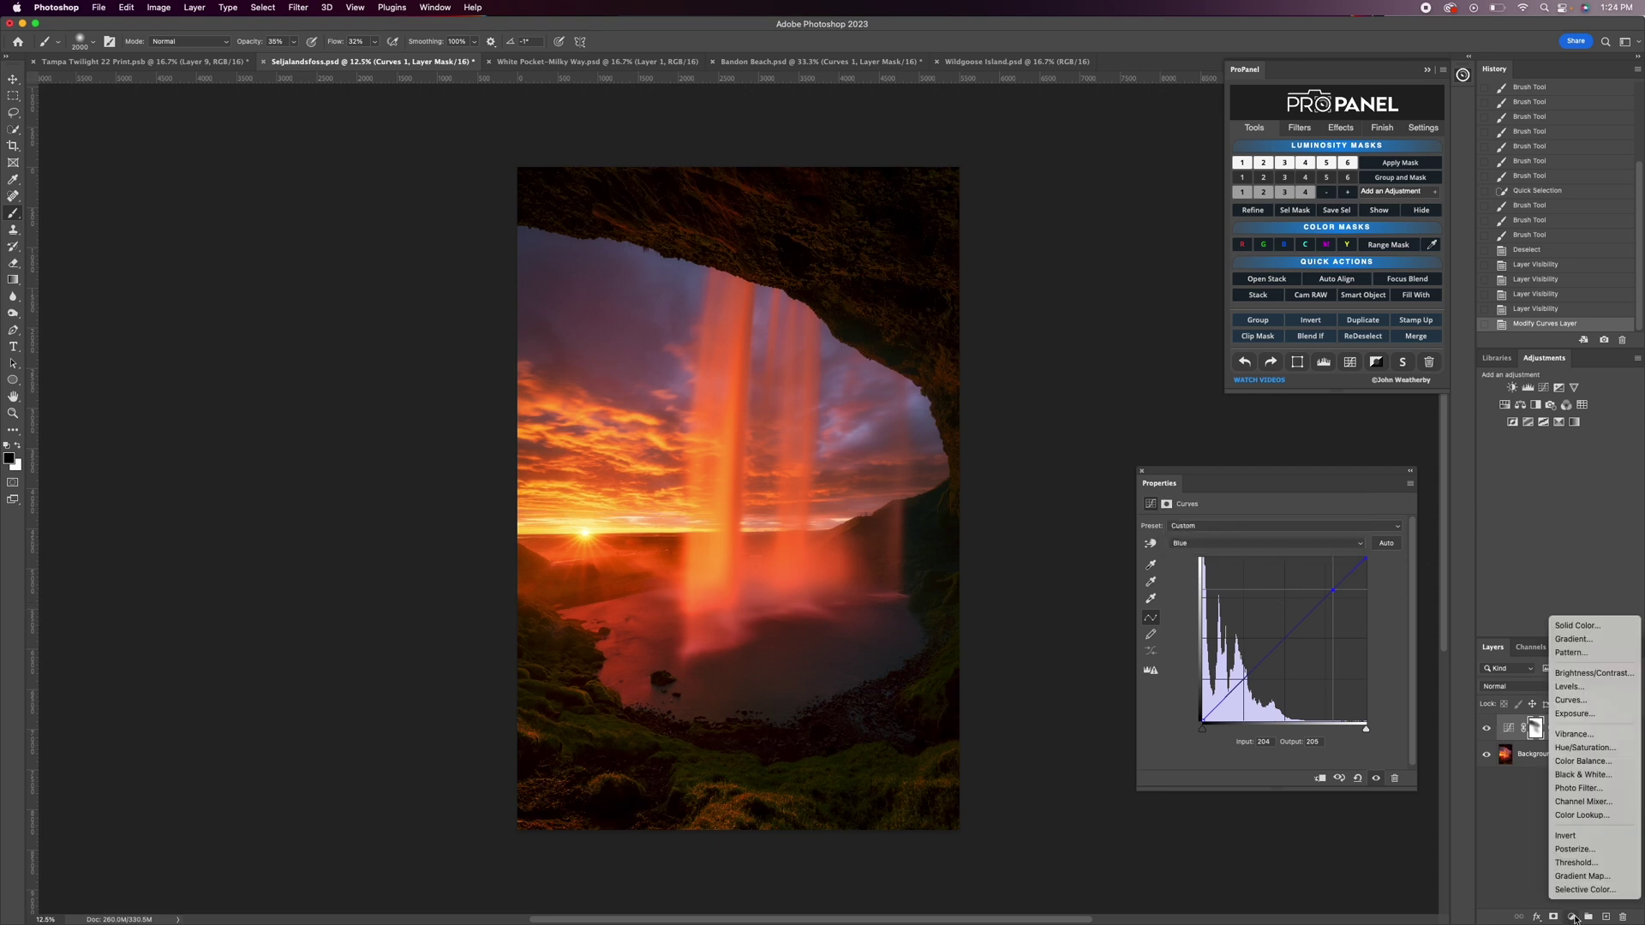
pyautogui.click(1589, 762)
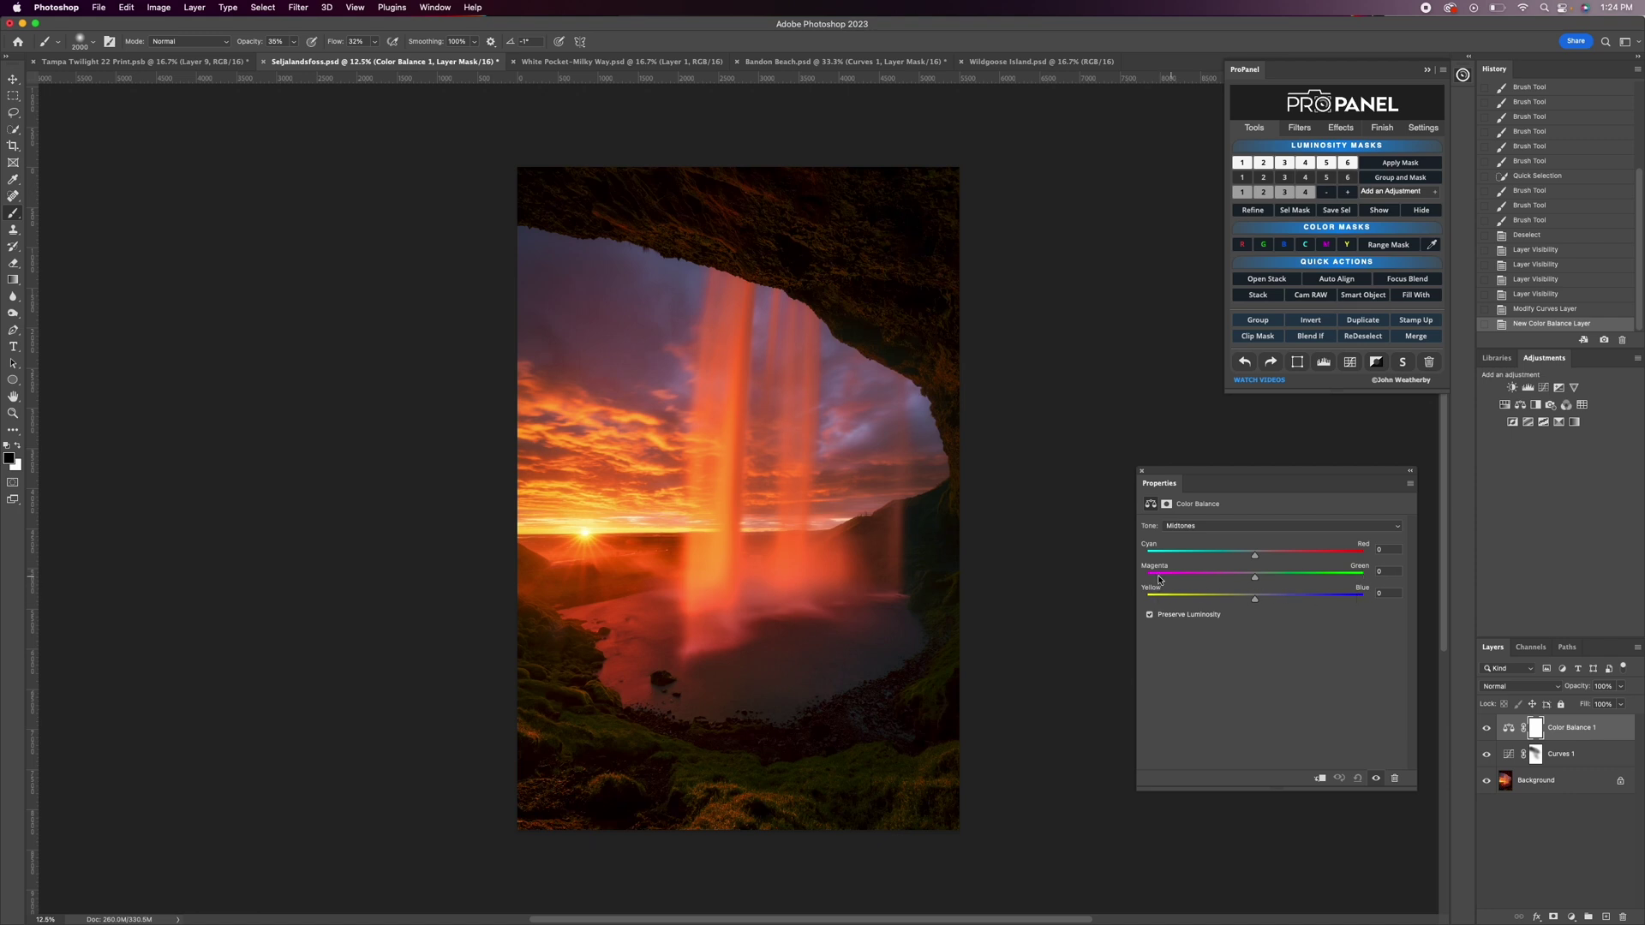
# Shape the Green curve of Curves 1 with a highlight point at input 211, output 201 and a shadow point at input 65, output 66.
pyautogui.click(1535, 754)
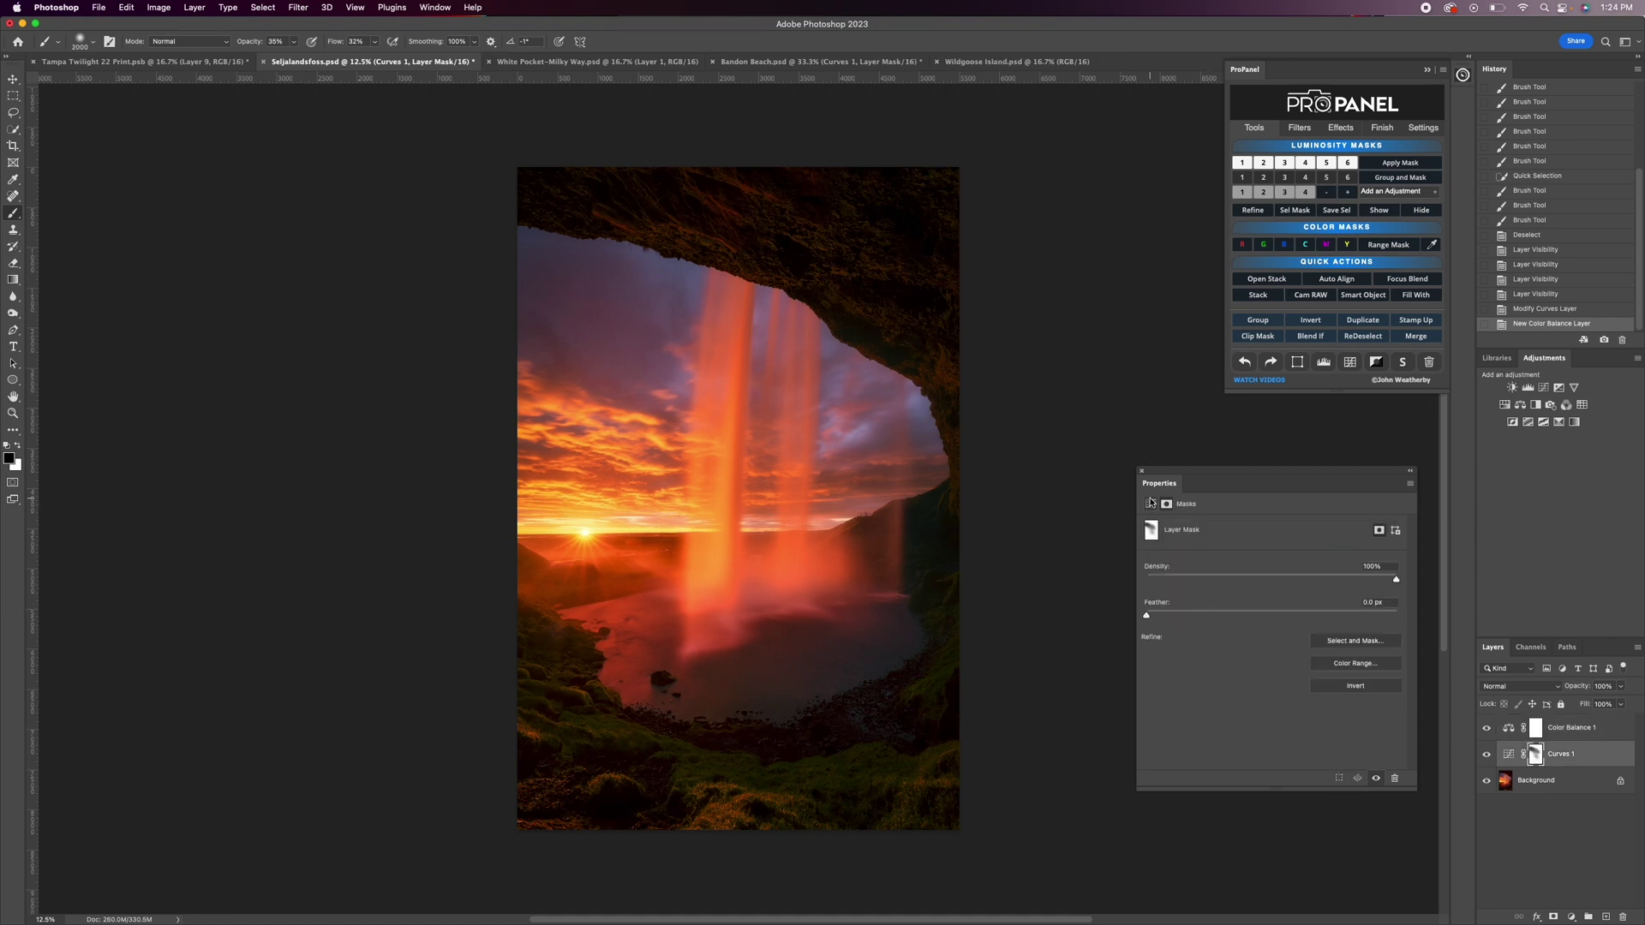
pyautogui.click(1150, 505)
pyautogui.click(1222, 547)
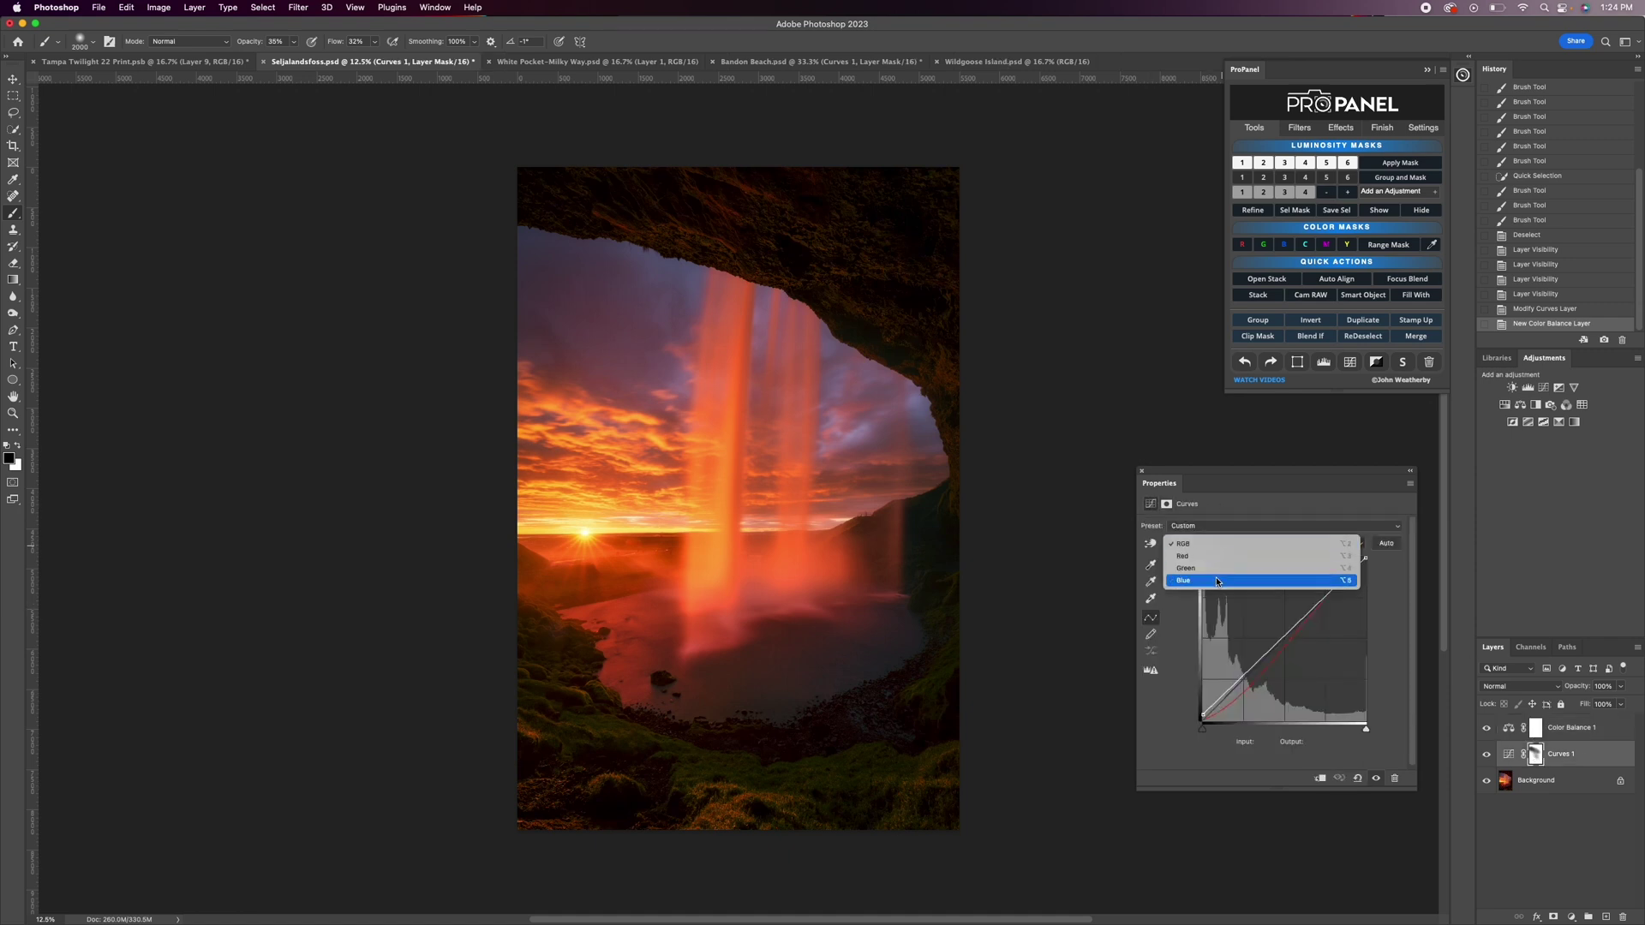
pyautogui.click(1218, 570)
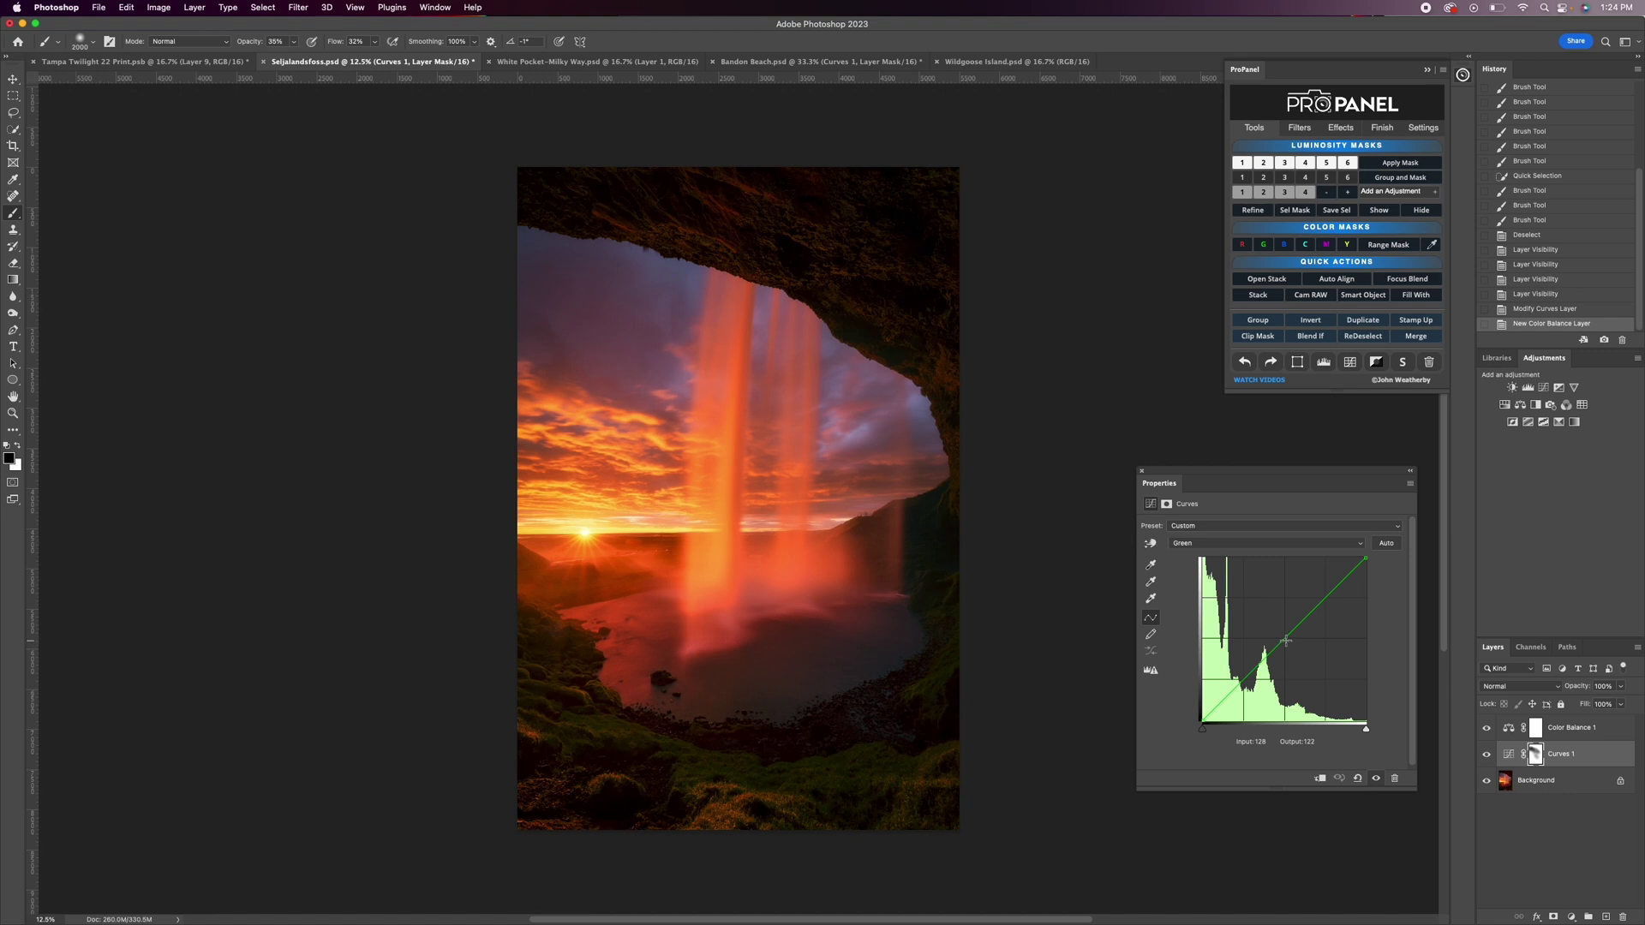
pyautogui.moveTo(1285, 639); pyautogui.dragTo(1338, 593)
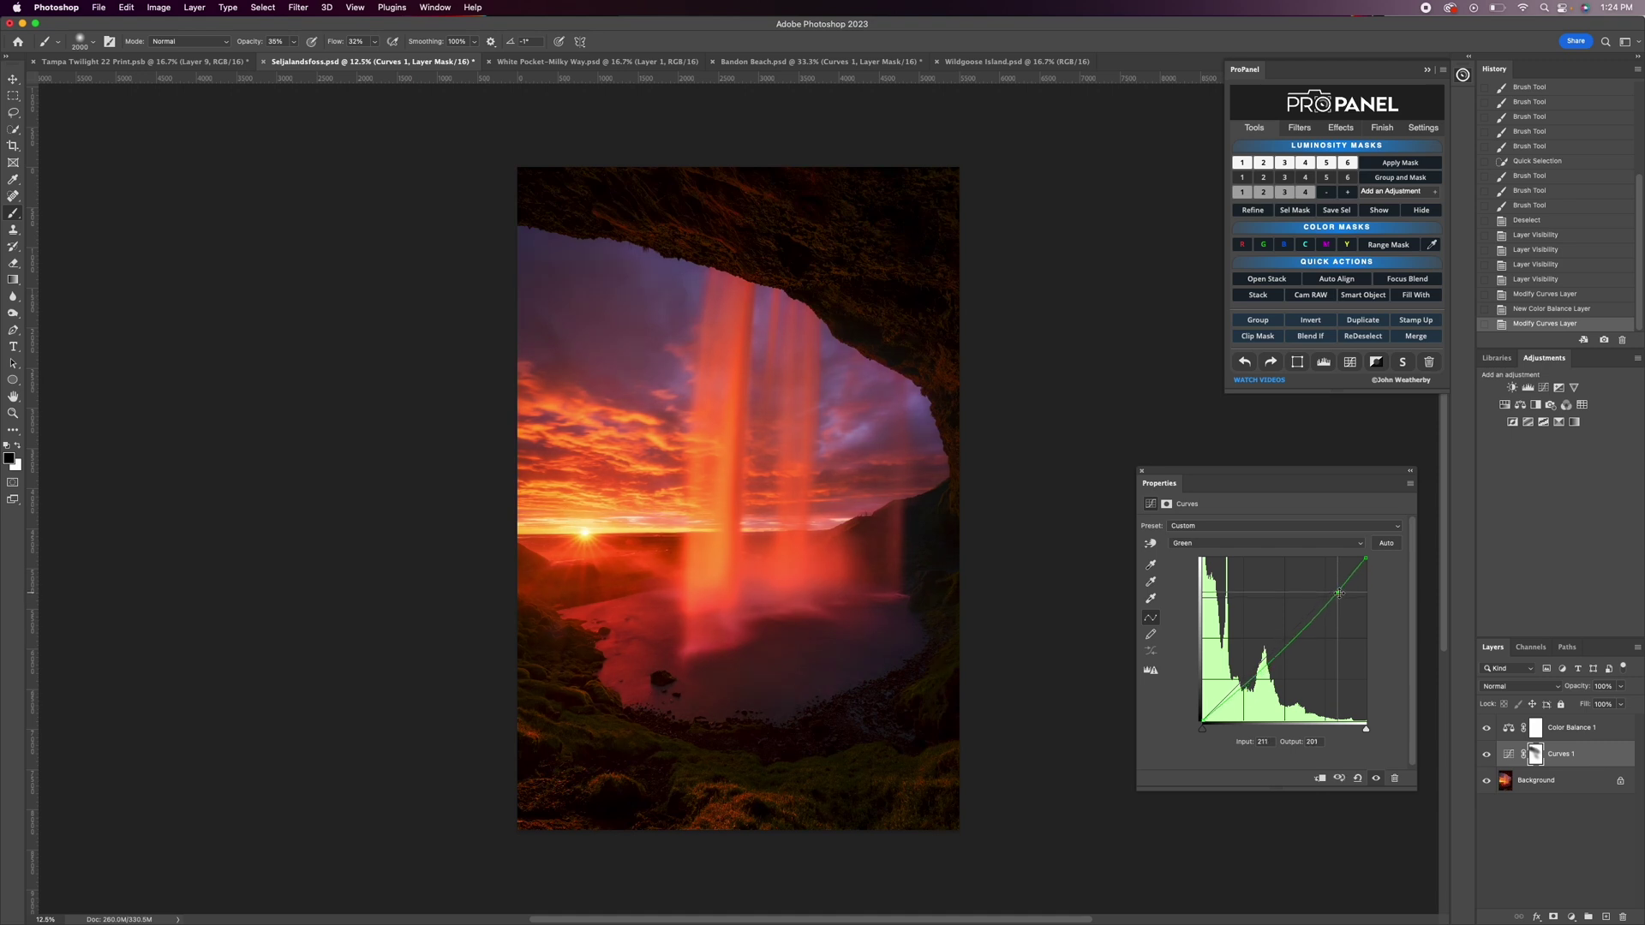
pyautogui.click(1247, 680)
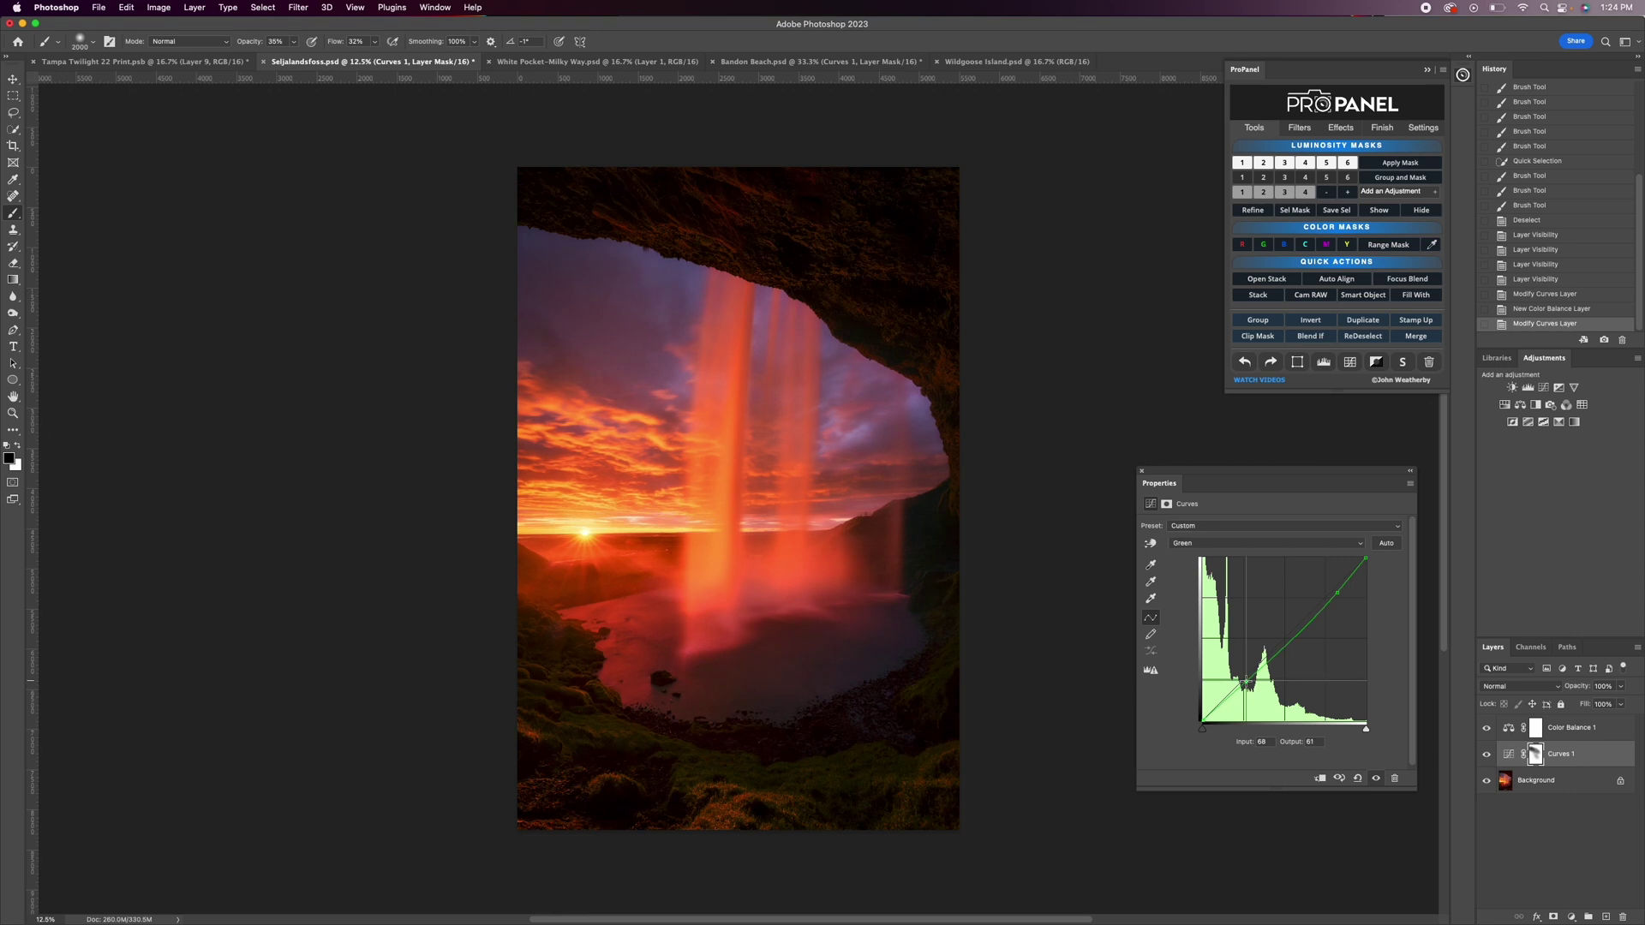
pyautogui.moveTo(1246, 680); pyautogui.dragTo(1247, 679)
# Compare the Seljalandsfoss image with the Curves 1 layer hidden and shown.
pyautogui.click(1486, 754)
pyautogui.click(1487, 754)
pyautogui.click(1486, 754)
pyautogui.click(1487, 755)
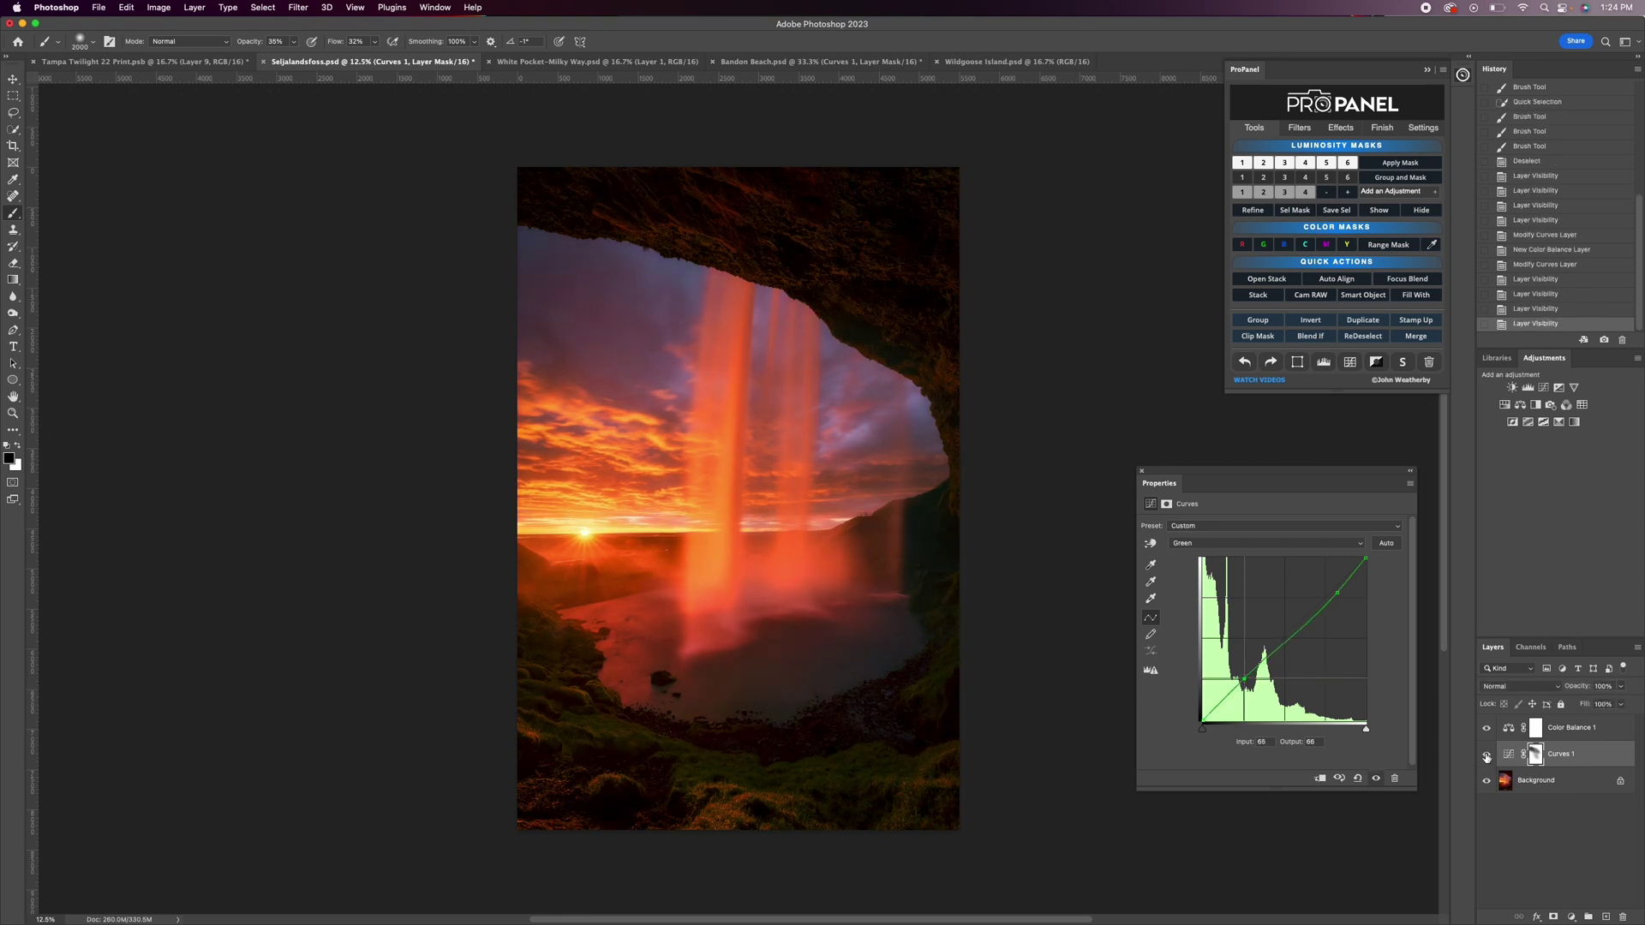
pyautogui.click(1486, 755)
pyautogui.click(1486, 754)
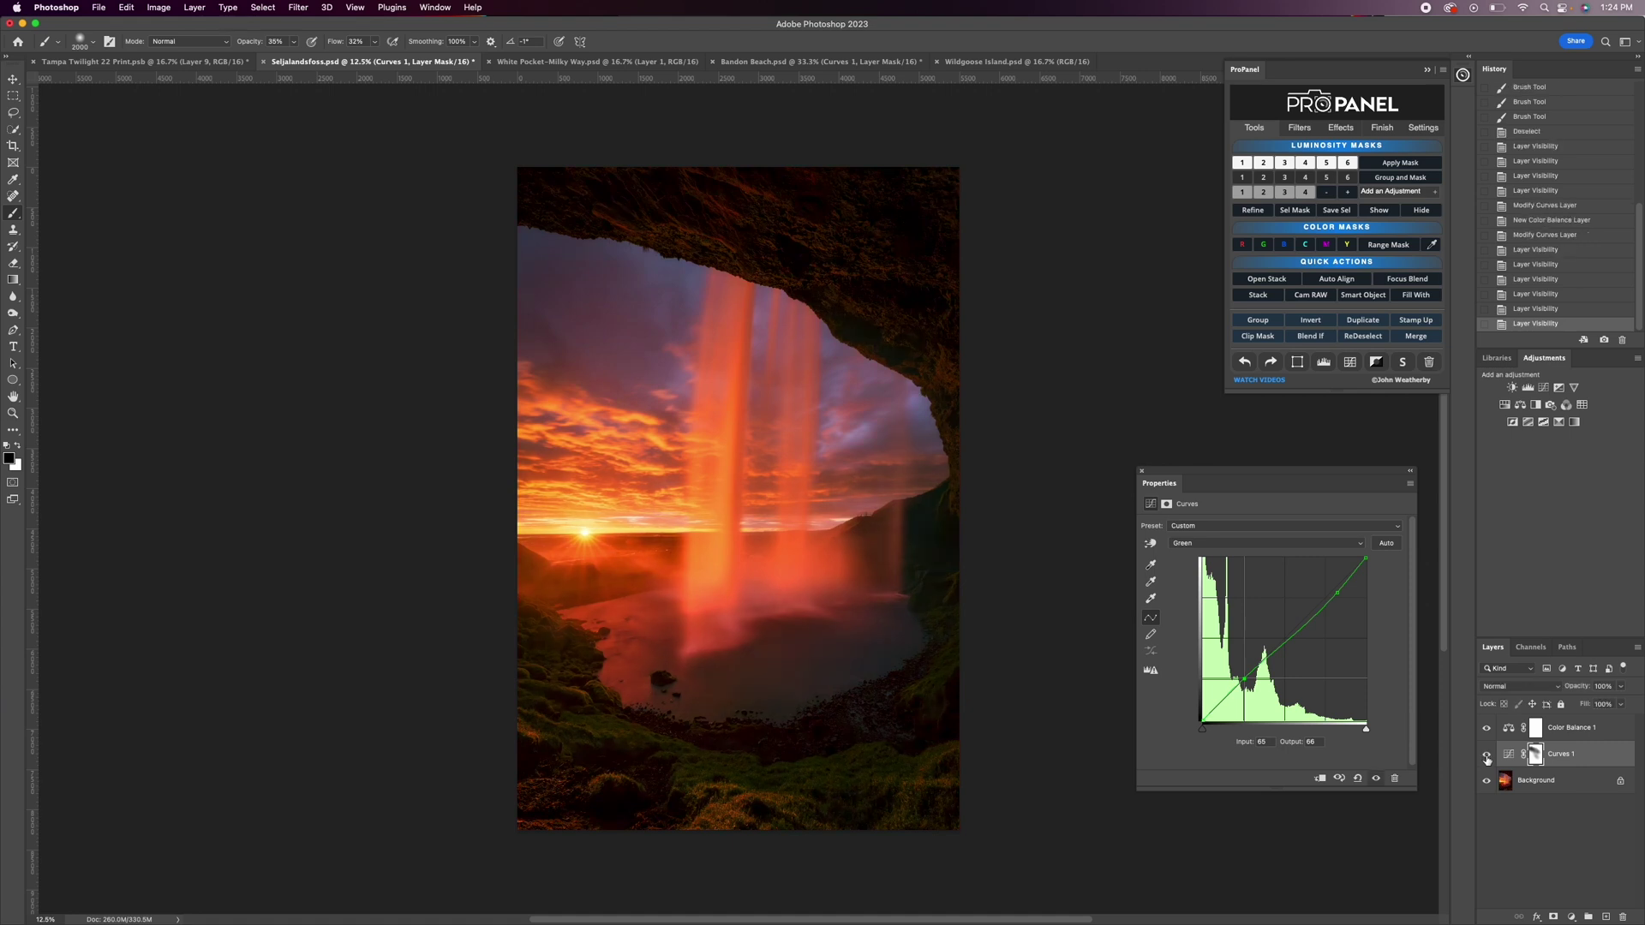
pyautogui.click(1486, 757)
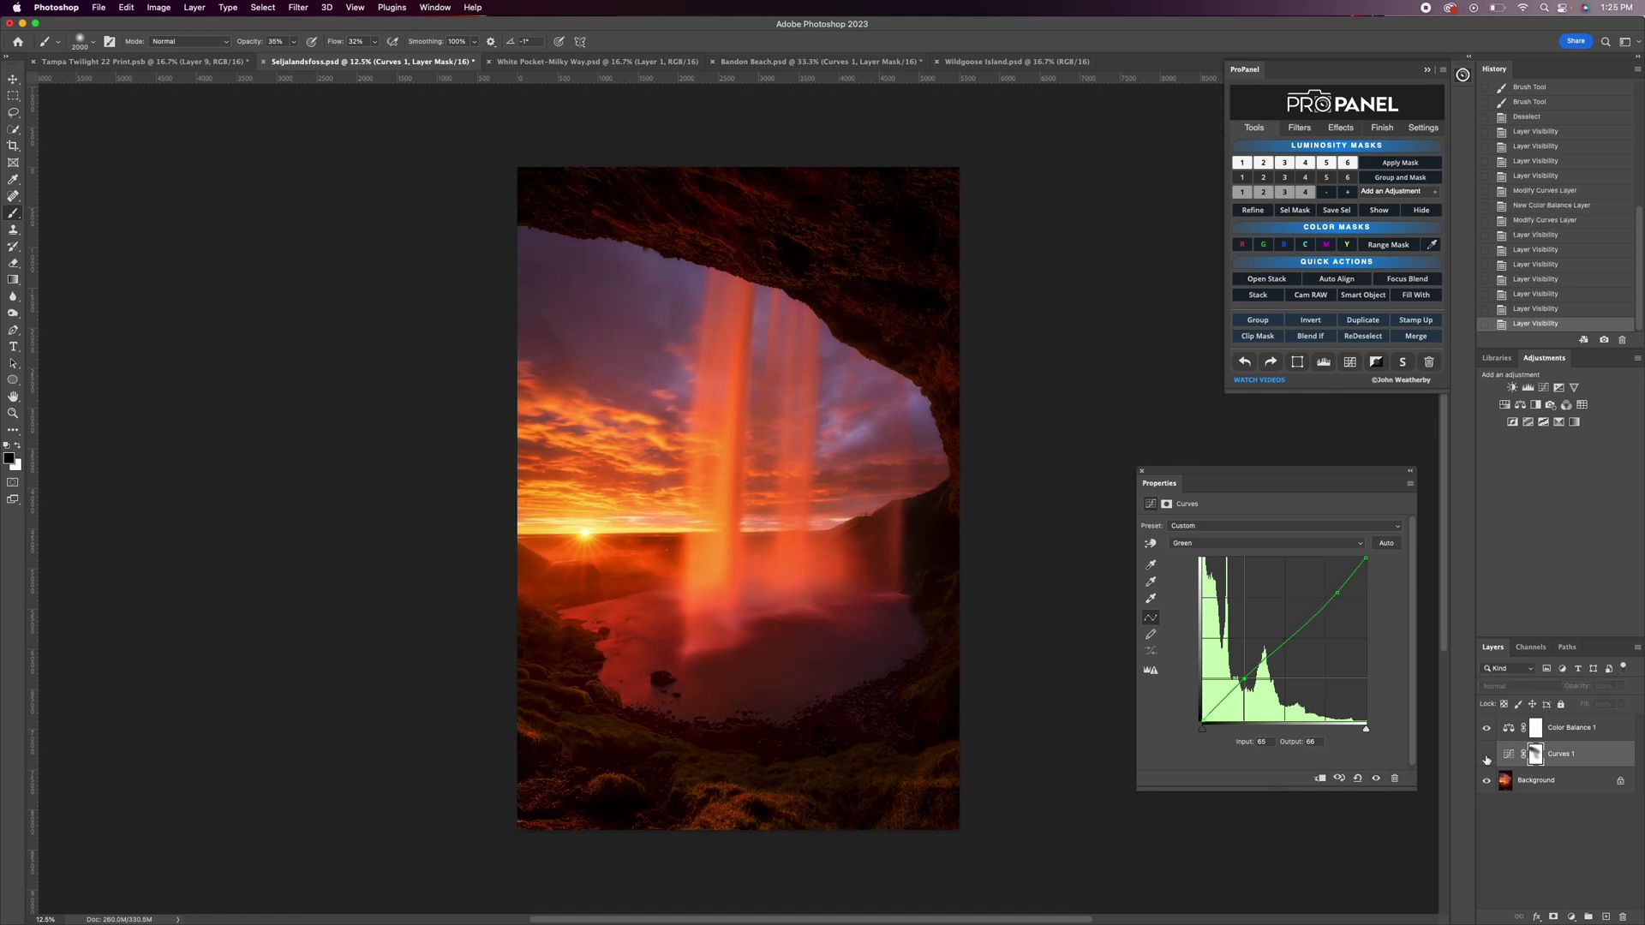
pyautogui.click(1486, 757)
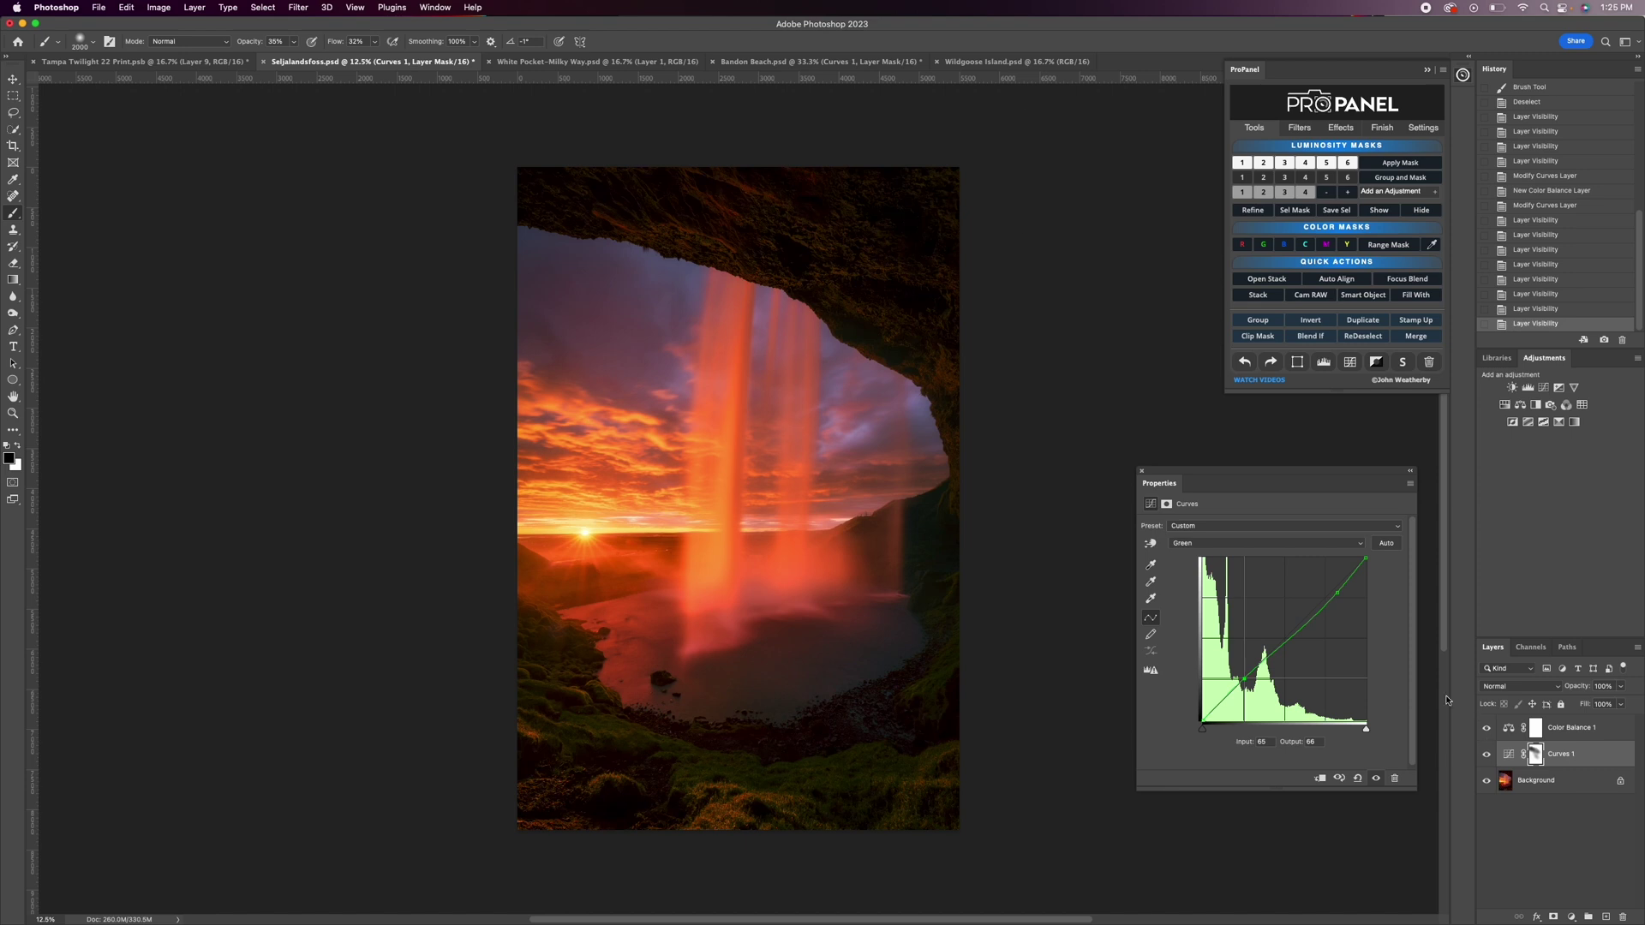
# Switch to the Wildgoose Island image and add a Curves adjustment layer above its background.
pyautogui.click(1018, 60)
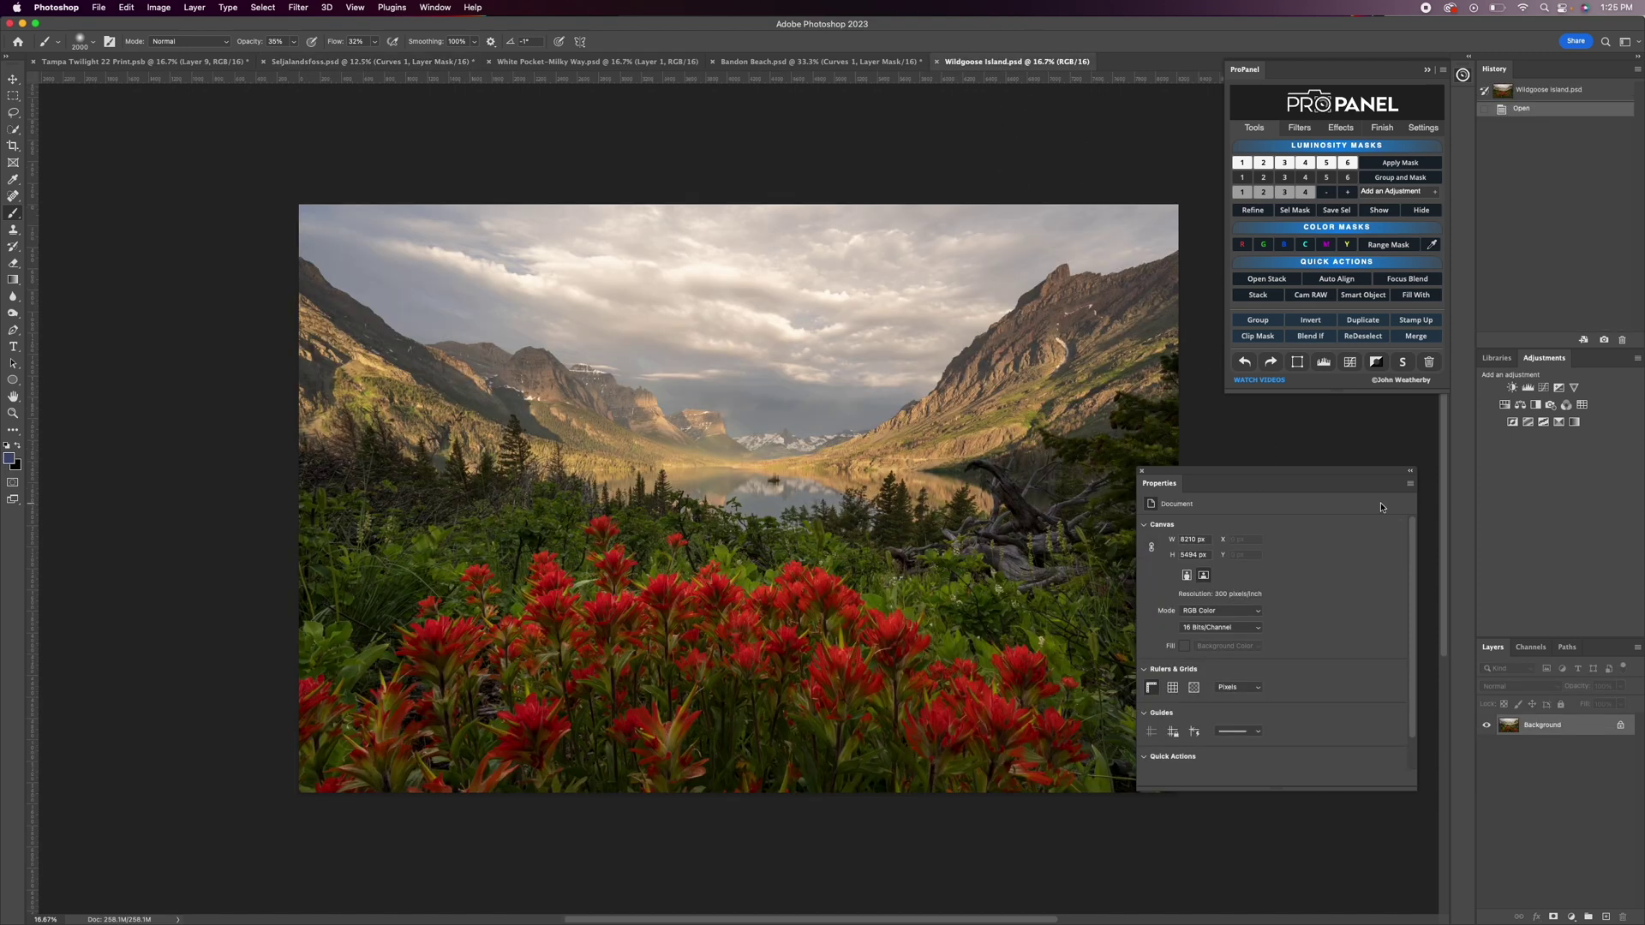
pyautogui.moveTo(1164, 489); pyautogui.dragTo(1221, 503)
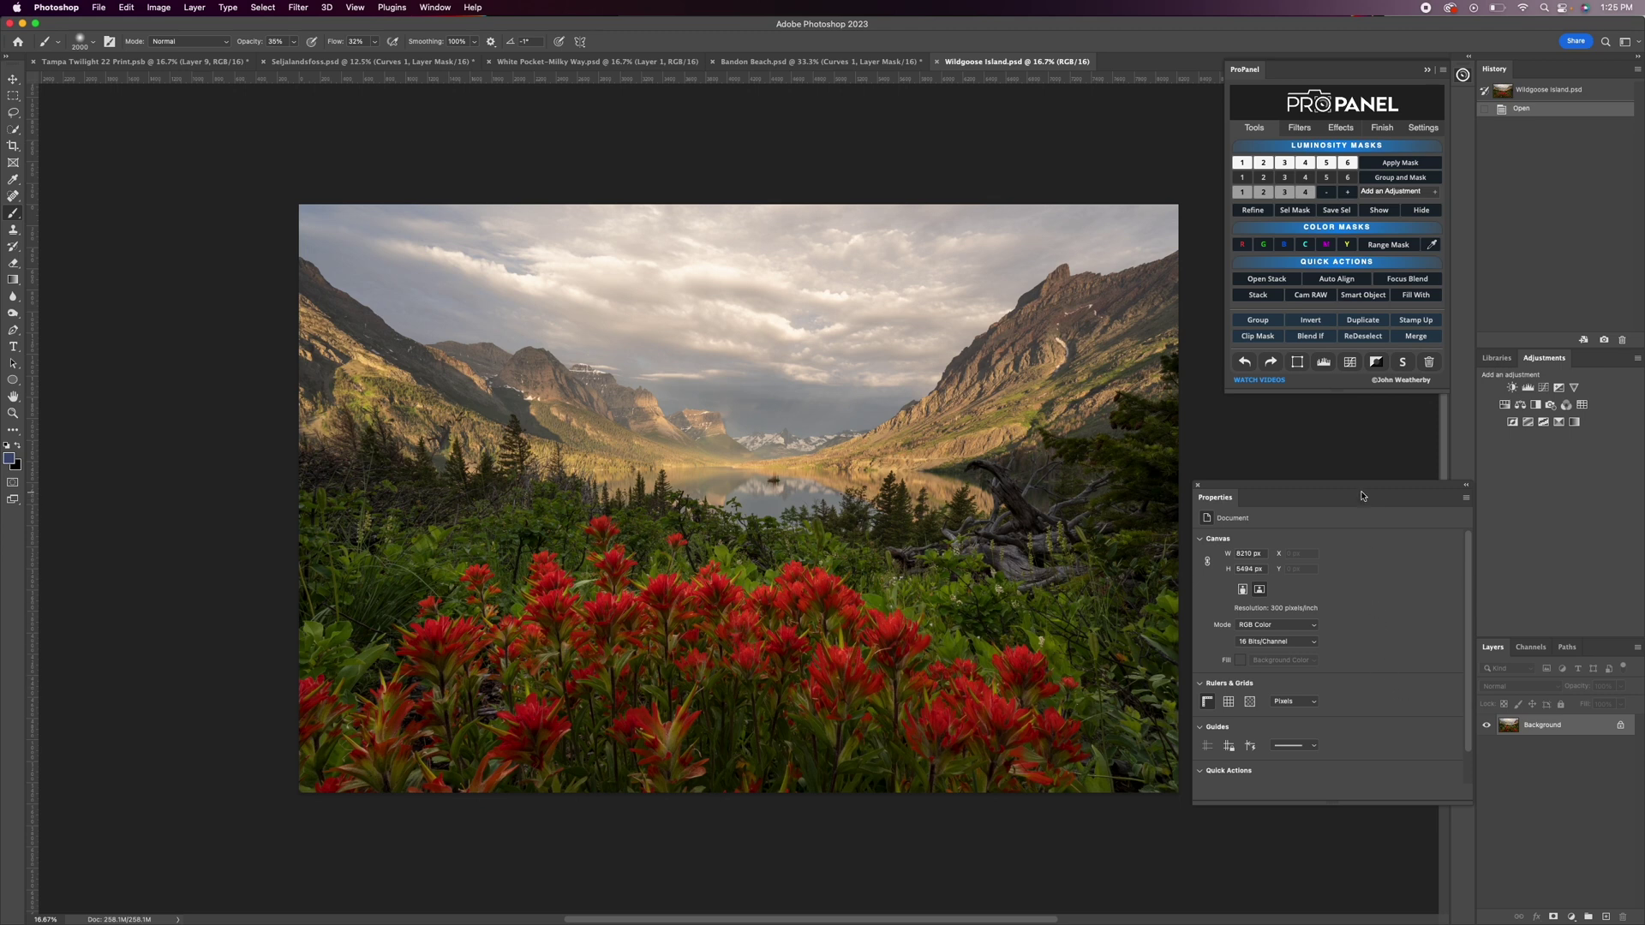
pyautogui.click(1352, 367)
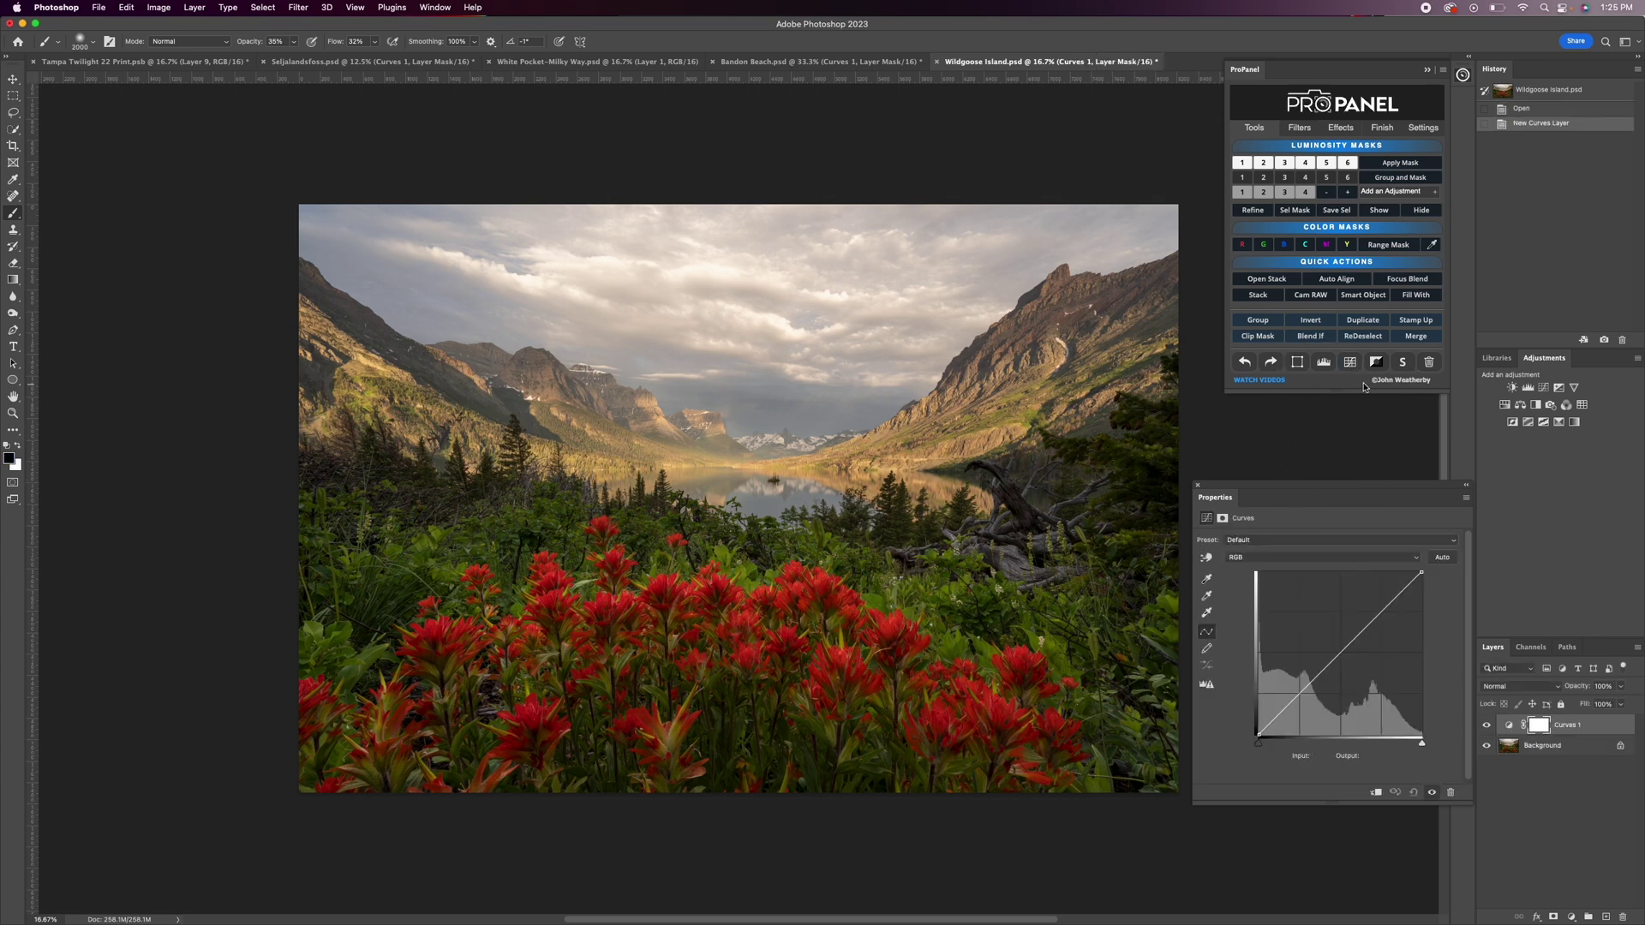
# Apply automatic colour correction to the Curves 1 layer with the Find Dark & Light Colors algorithm.
pyautogui.click(1571, 916)
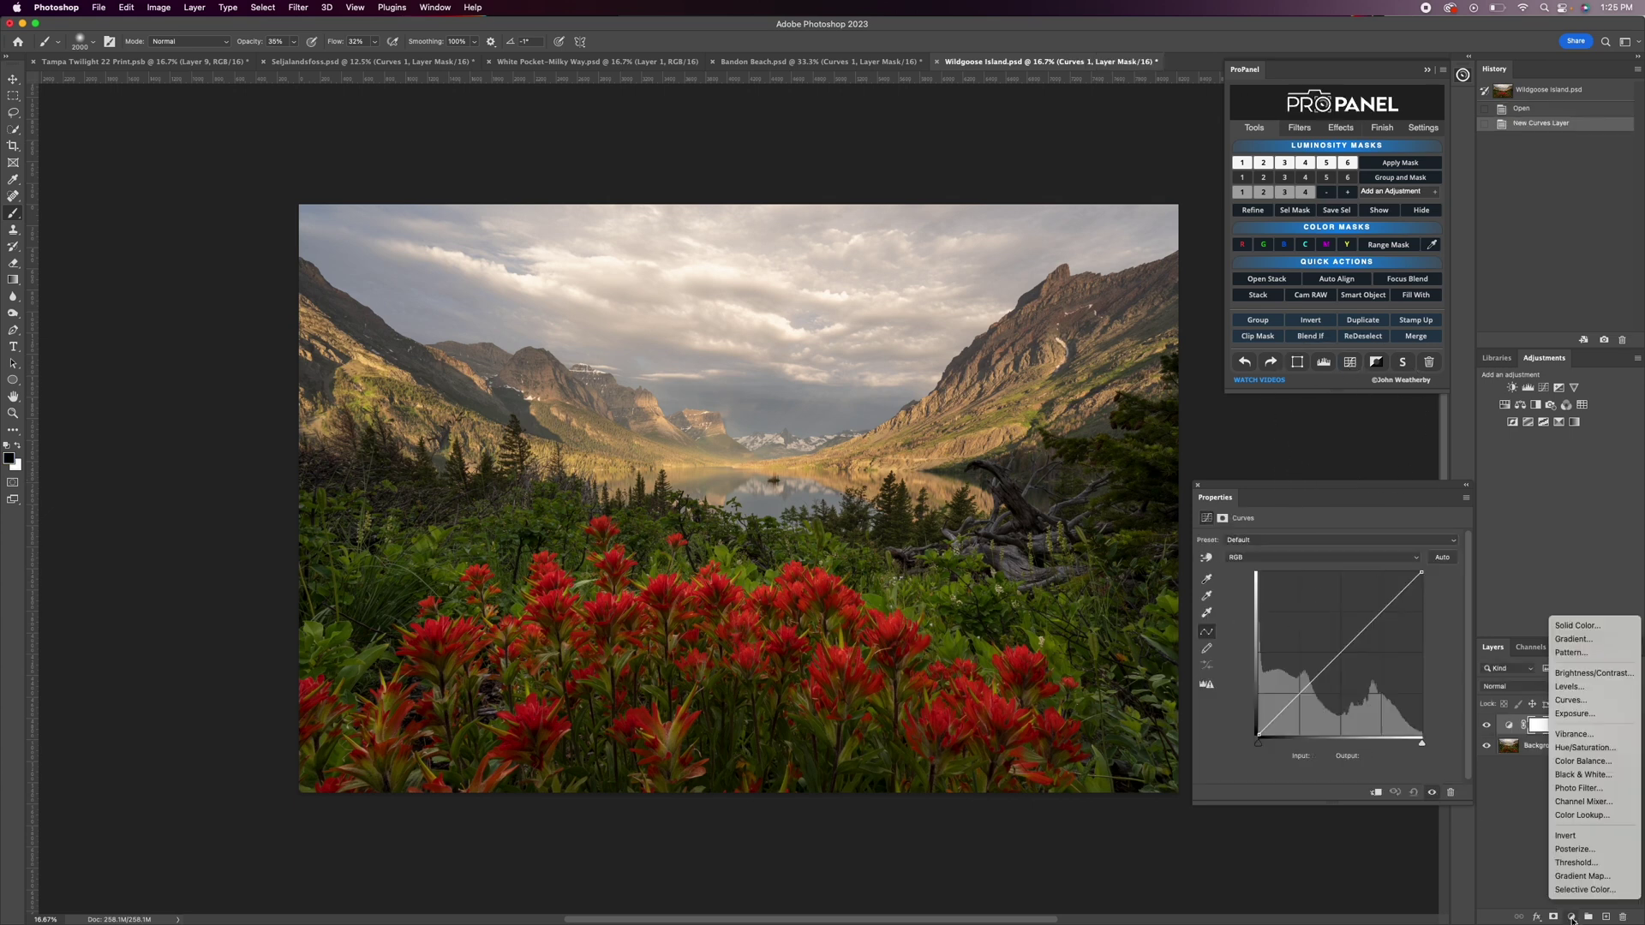
pyautogui.click(1309, 519)
pyautogui.click(1465, 499)
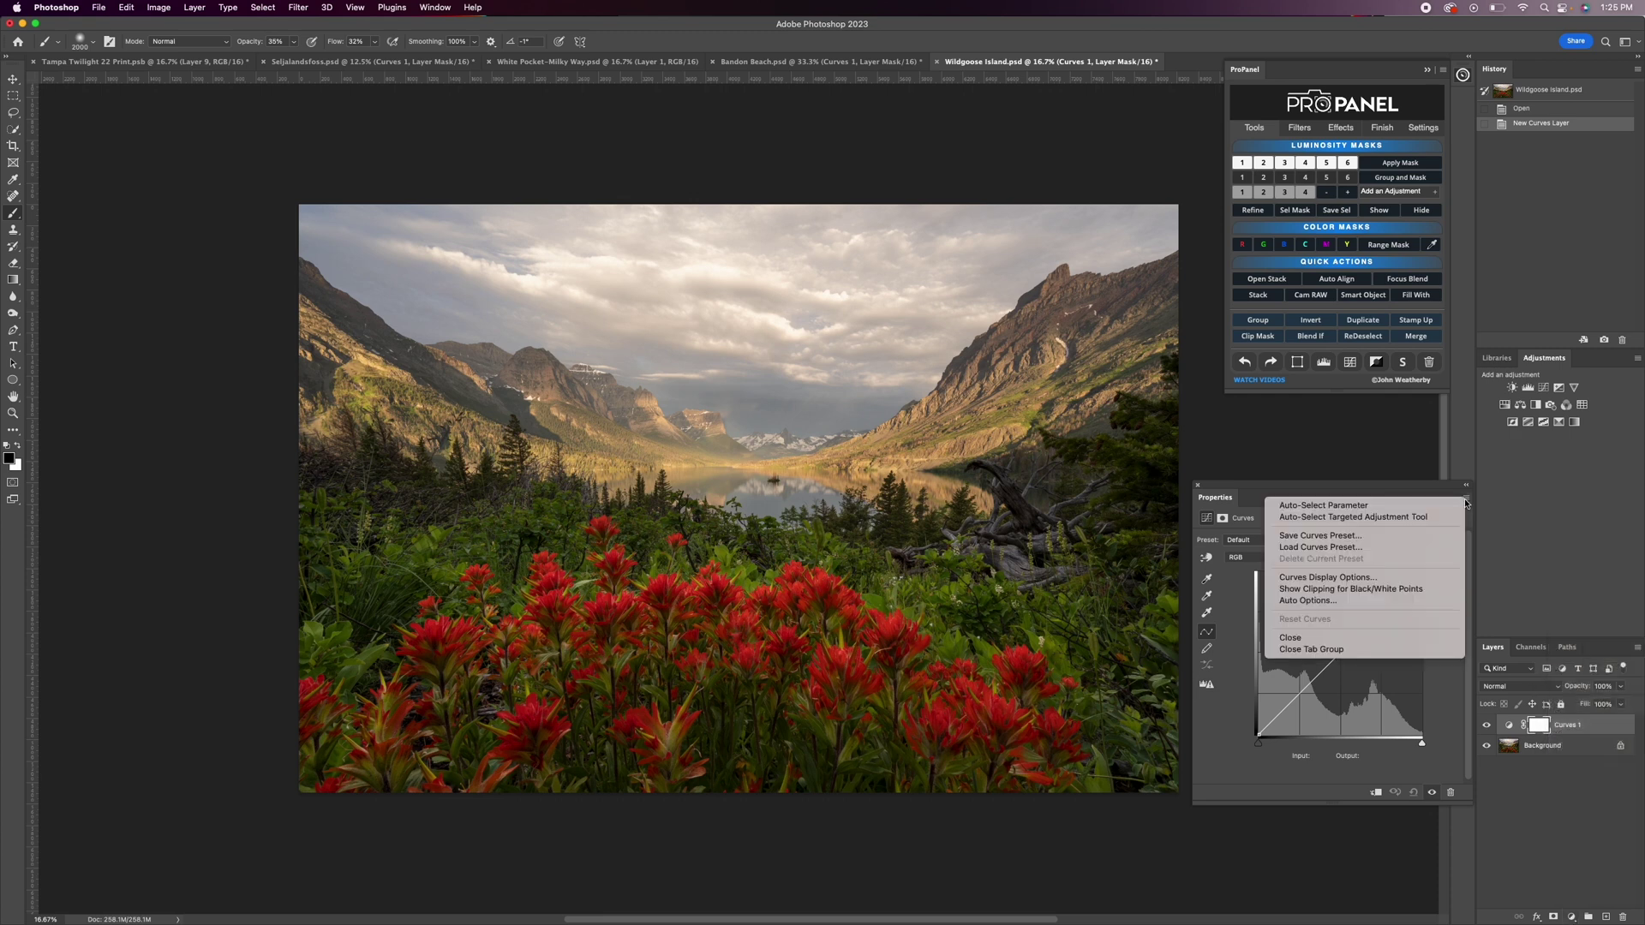
pyautogui.click(1306, 601)
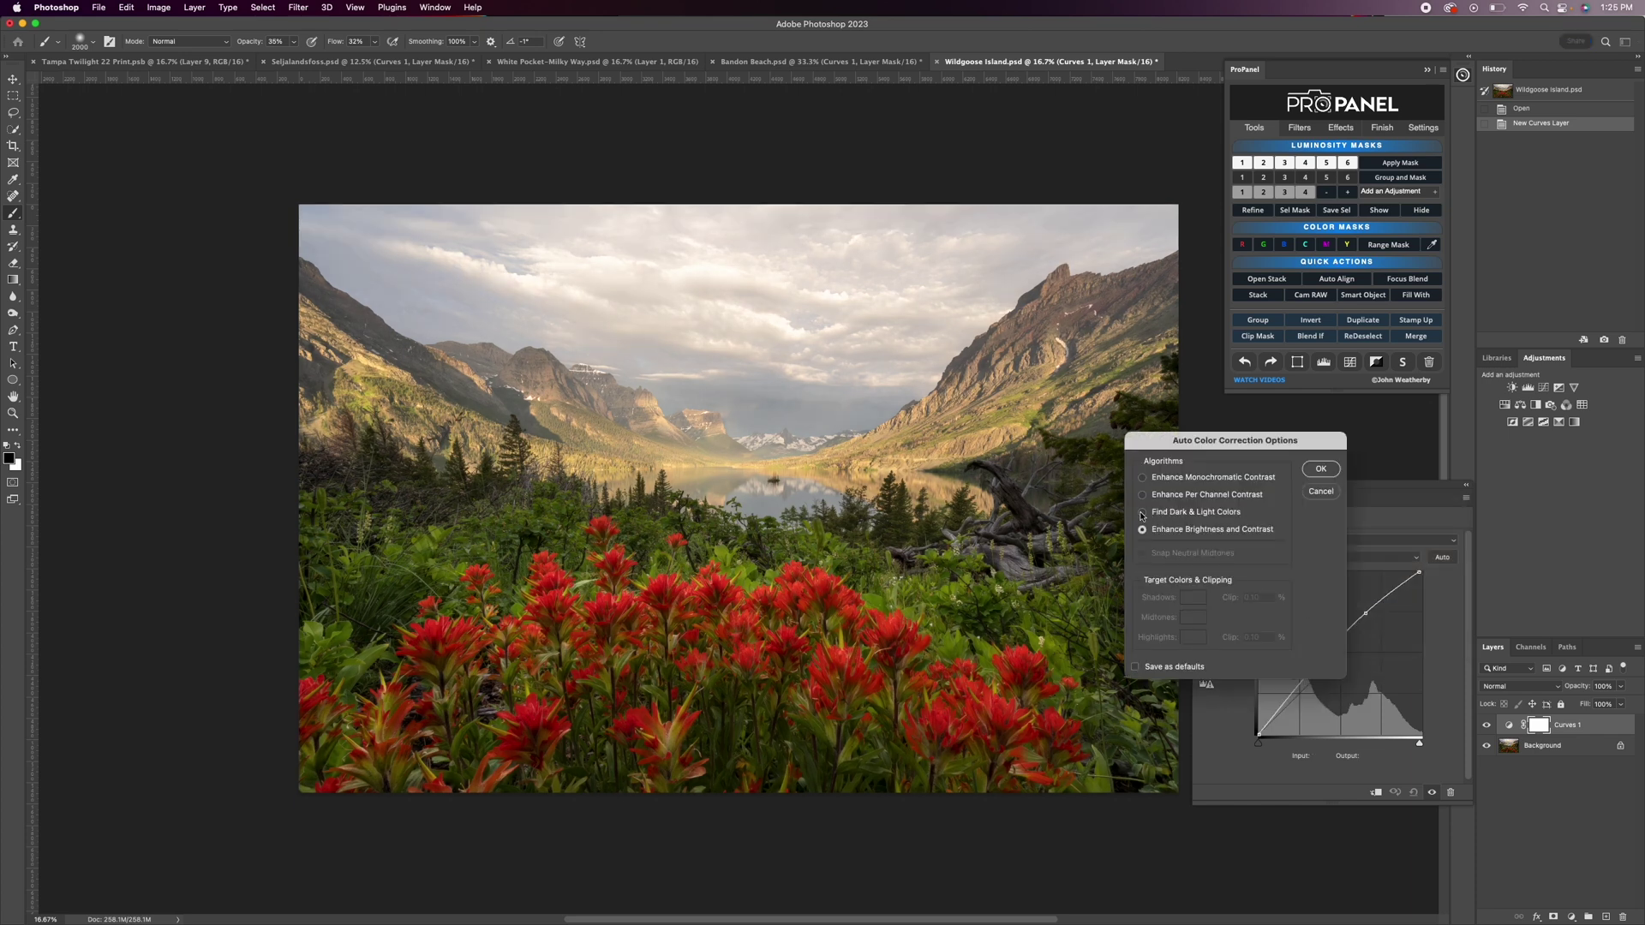
pyautogui.click(1142, 511)
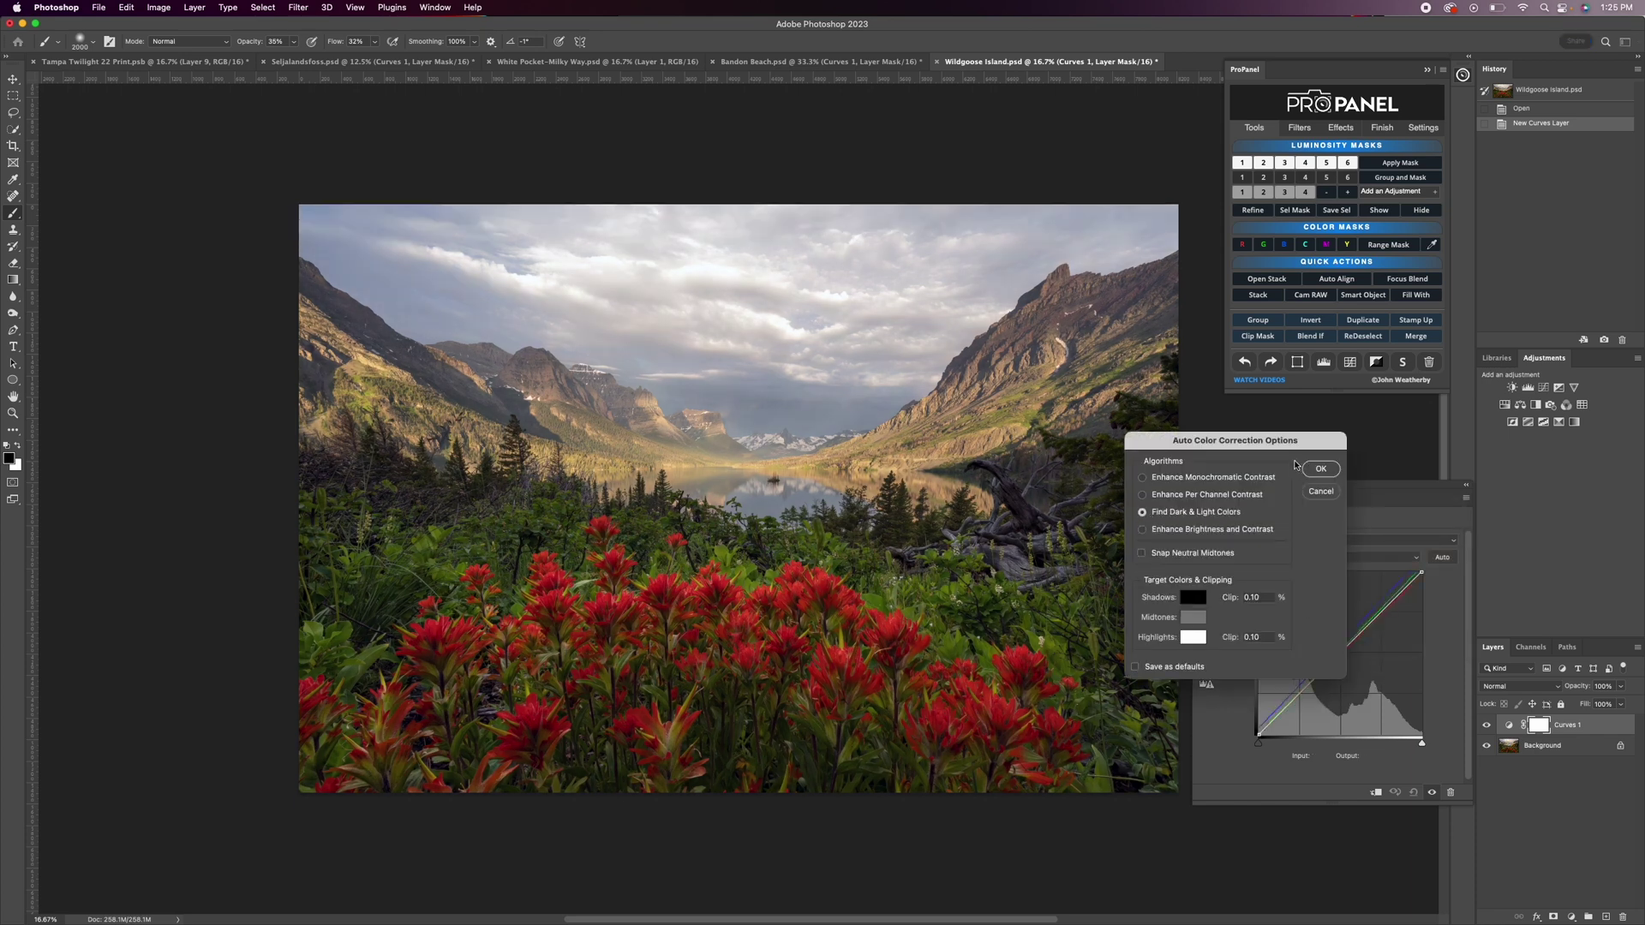
pyautogui.click(1319, 471)
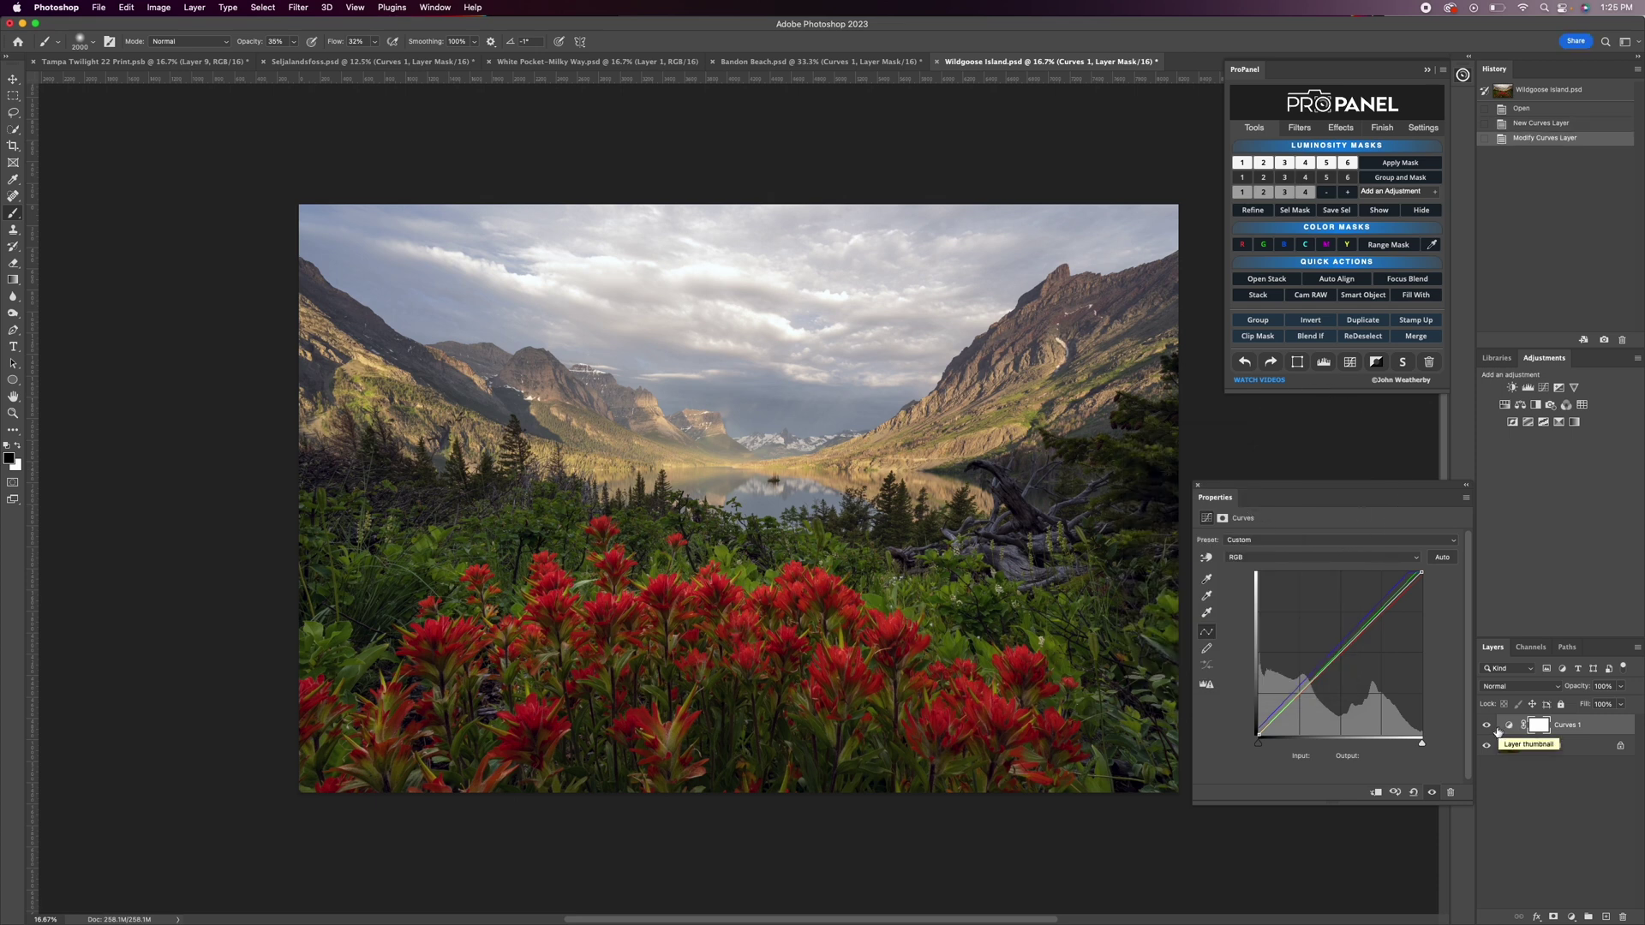
# Compare the Wildgoose Island image with the auto-corrected Curves 1 layer hidden and shown.
pyautogui.click(1308, 127)
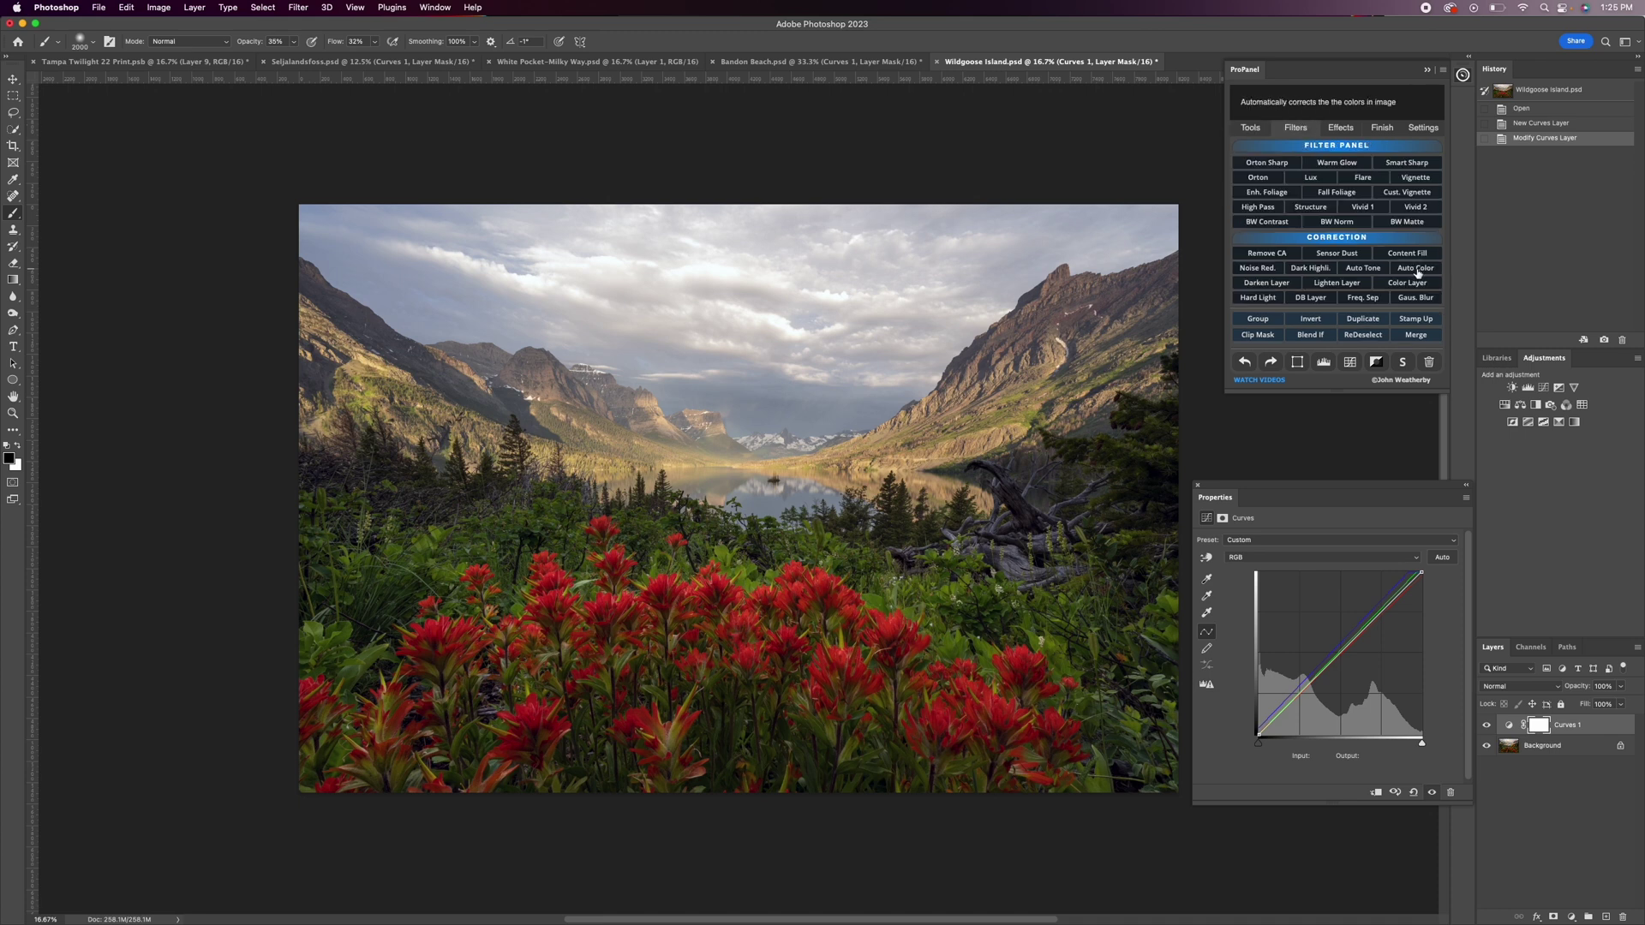
pyautogui.click(1251, 127)
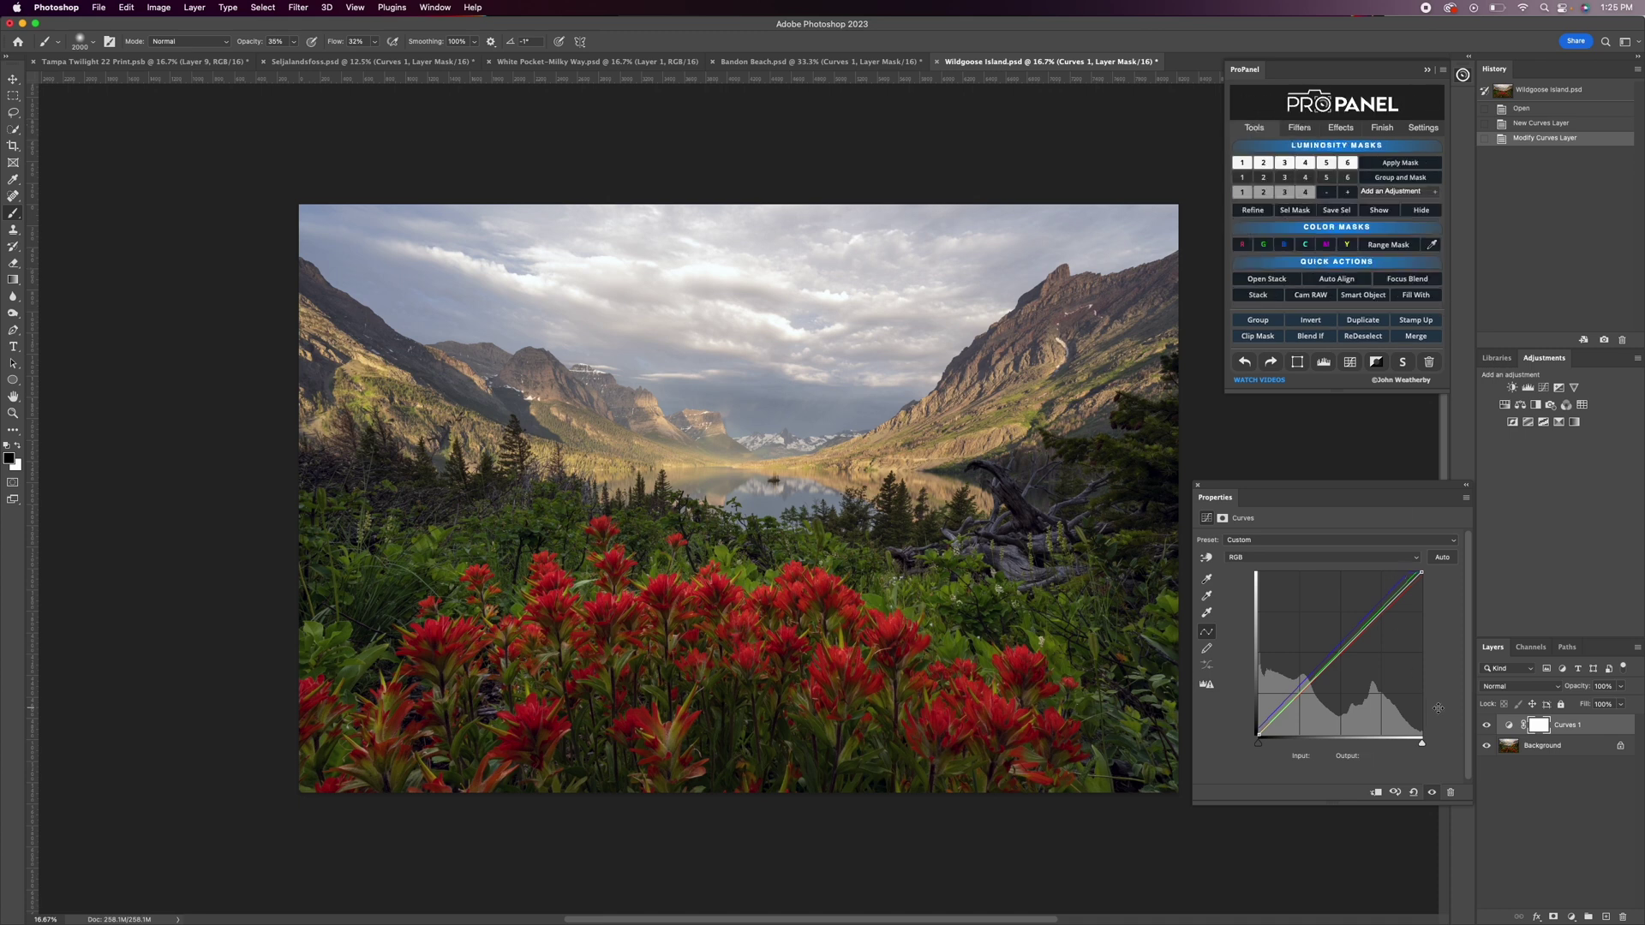
pyautogui.click(1487, 725)
pyautogui.click(1487, 726)
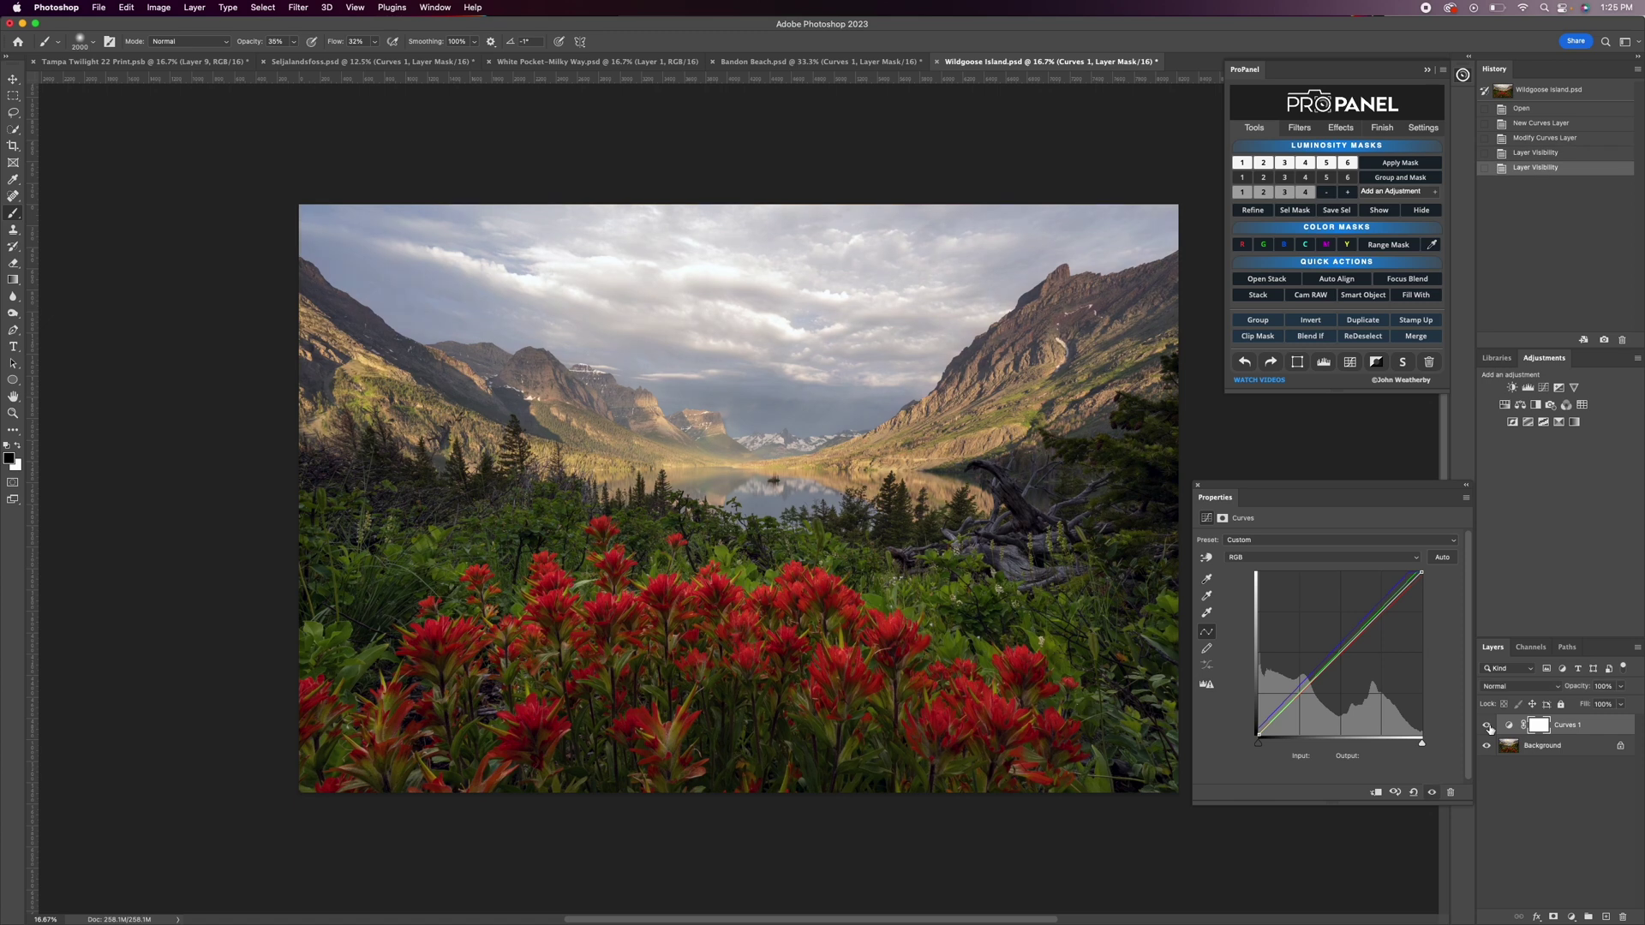
pyautogui.click(1487, 725)
pyautogui.click(1487, 726)
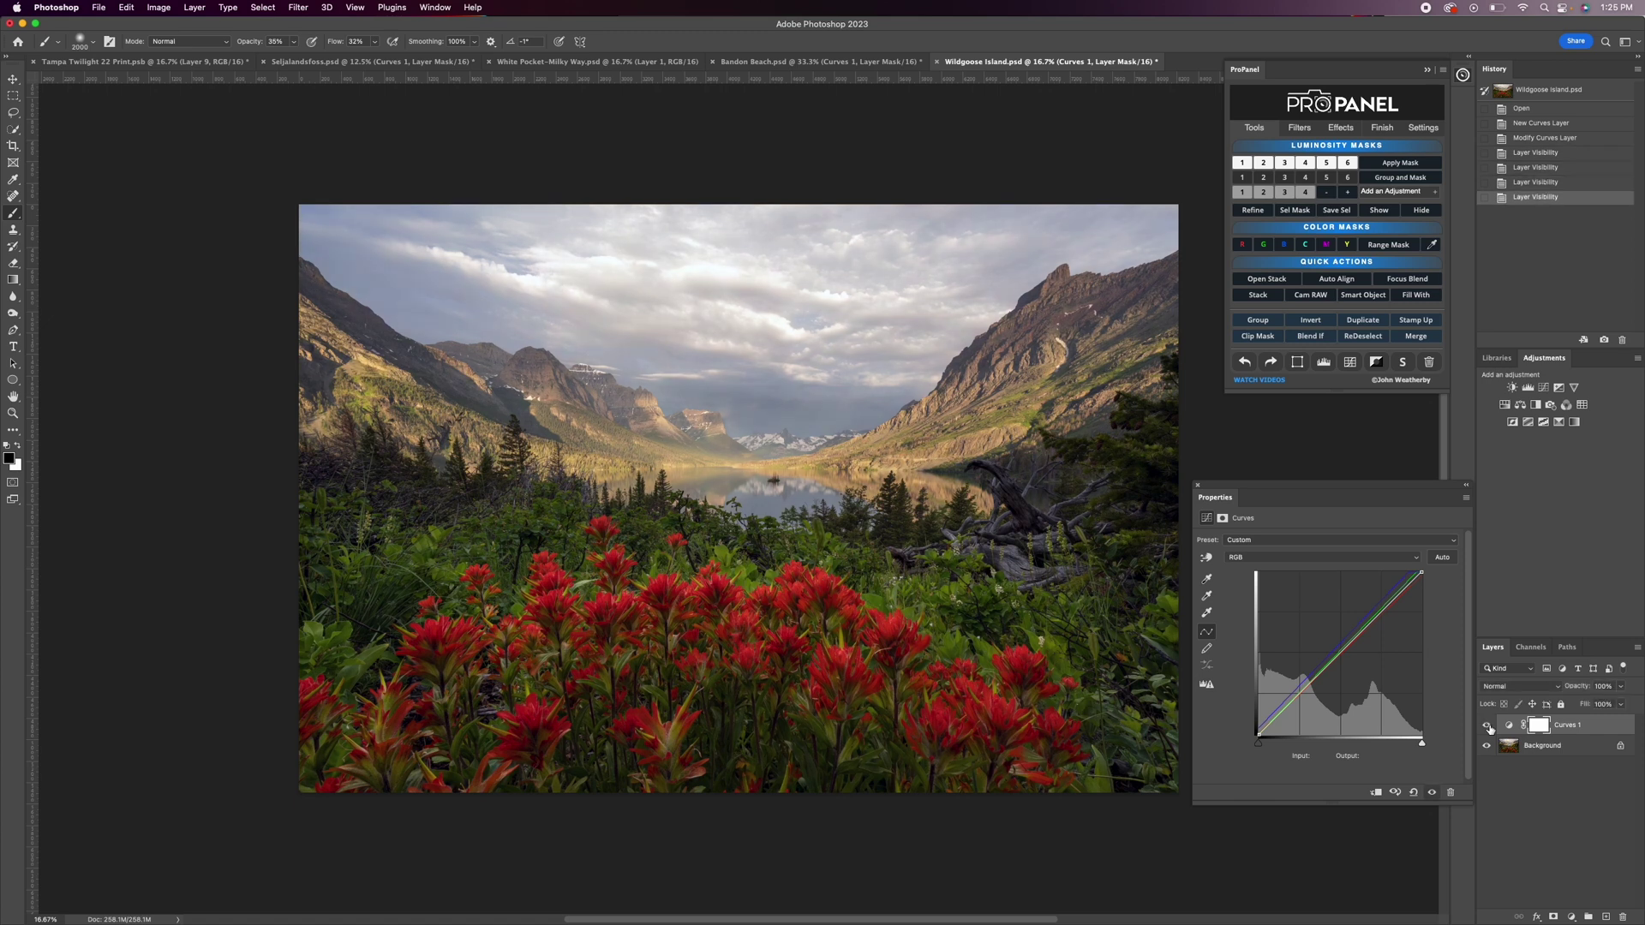
pyautogui.click(1487, 725)
pyautogui.click(1488, 727)
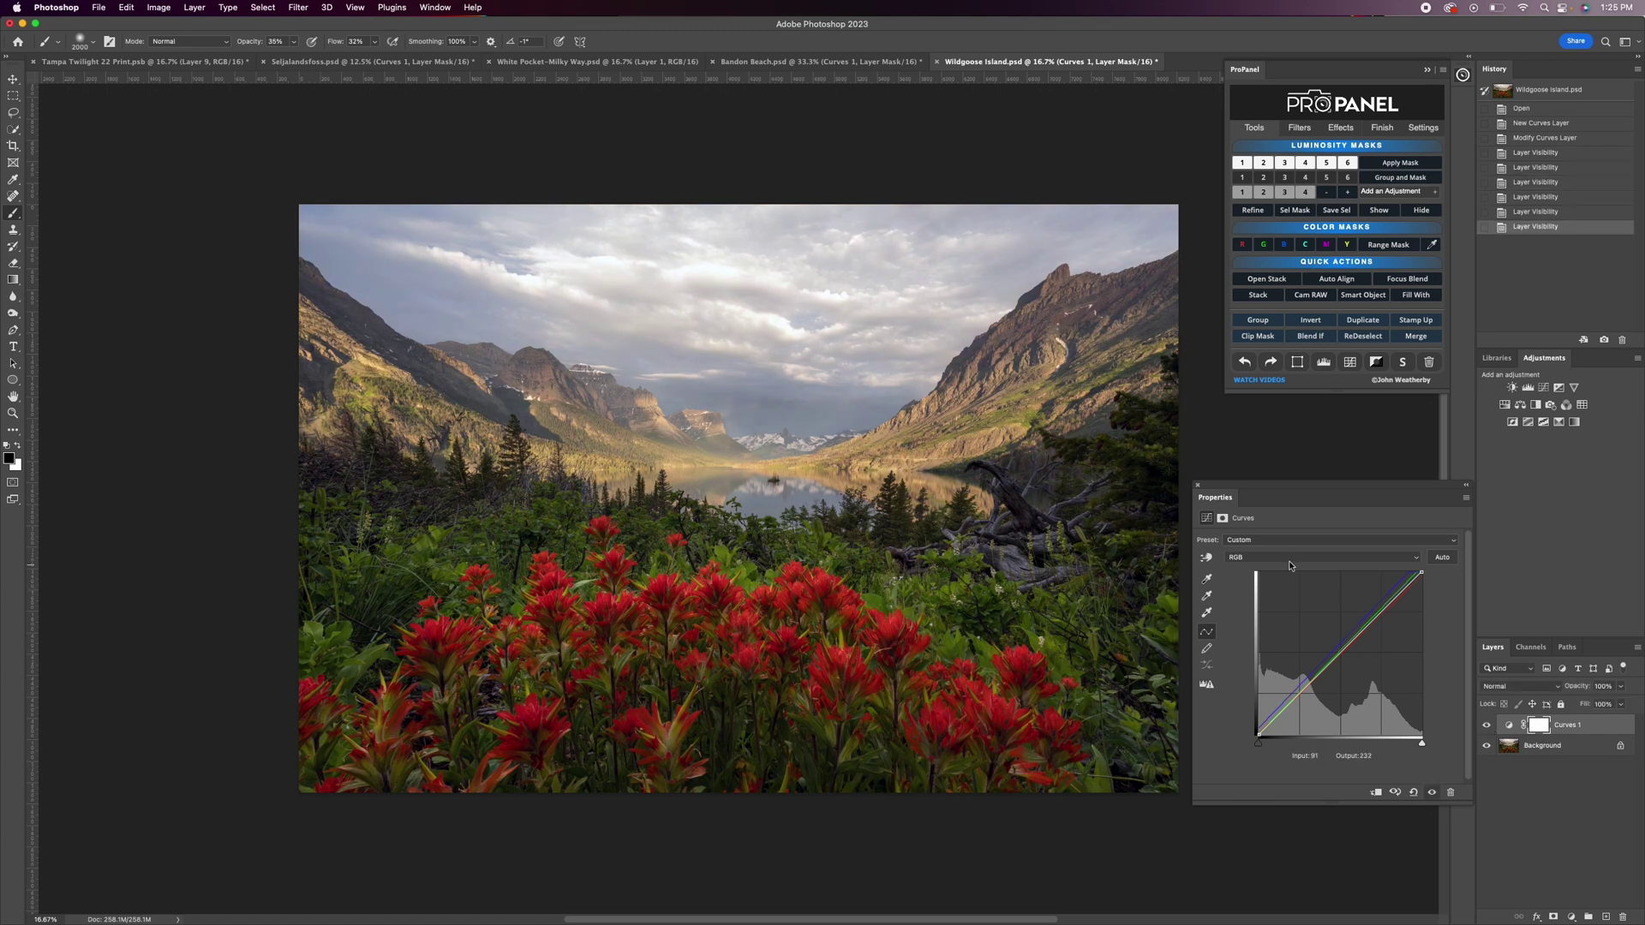
# Build an RGB S-curve on Curves 1 with a shadow point at input 80, output 68 and a highlight point at input 177, output about 183.
pyautogui.click(1306, 688)
pyautogui.moveTo(1306, 688); pyautogui.dragTo(1310, 690)
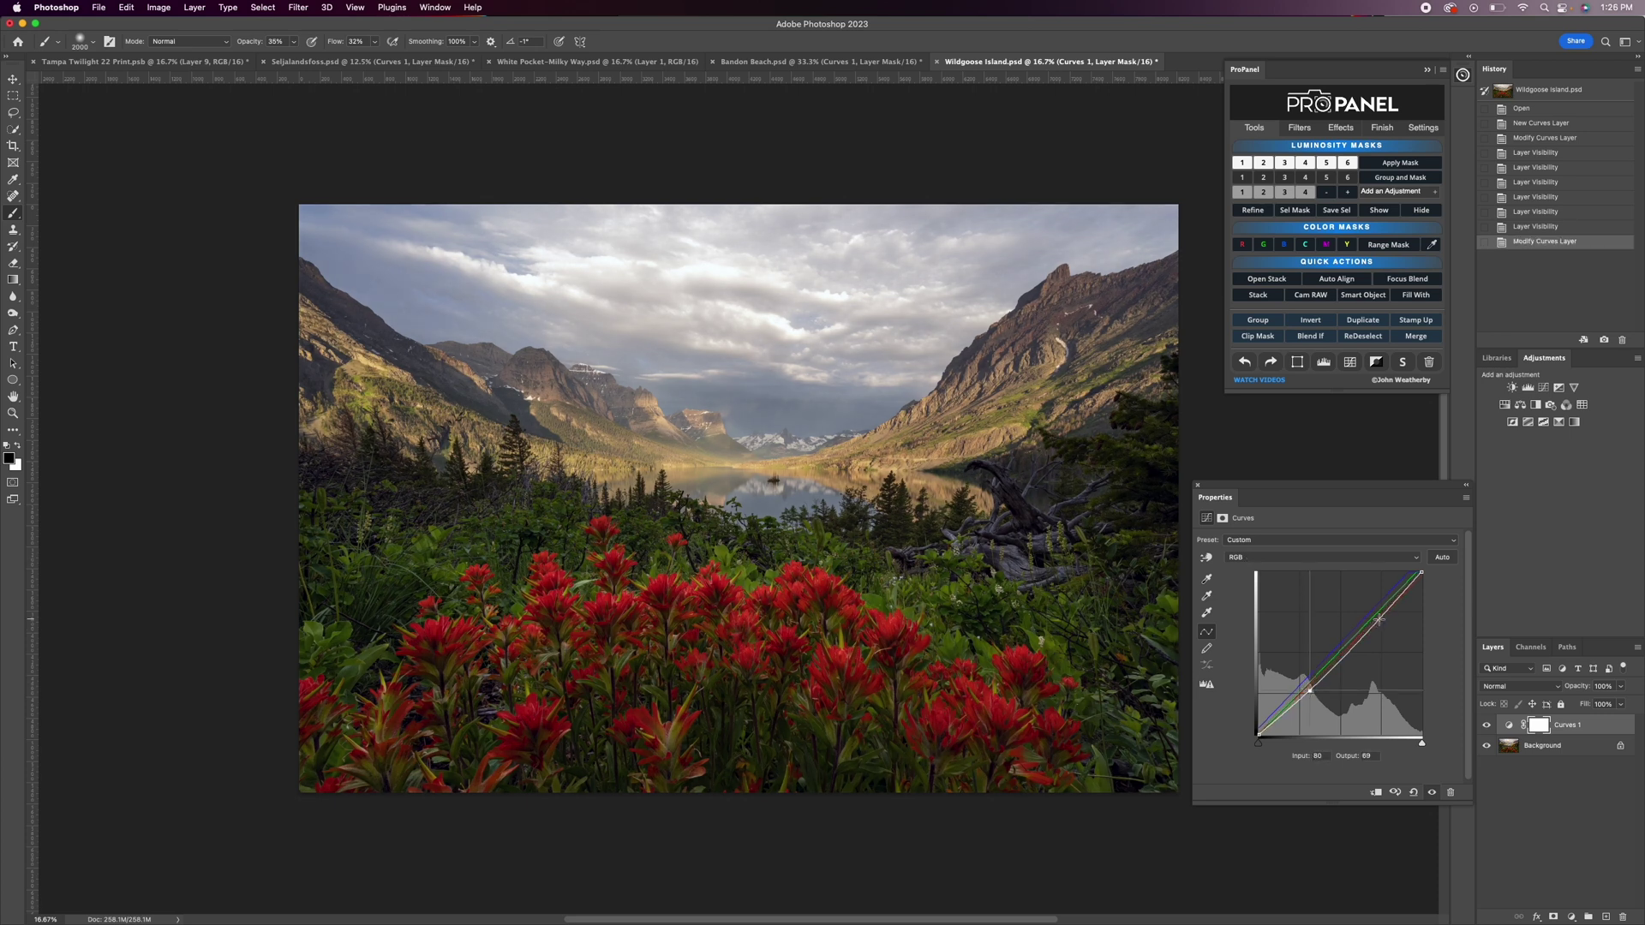
pyautogui.moveTo(1373, 622); pyautogui.dragTo(1371, 616)
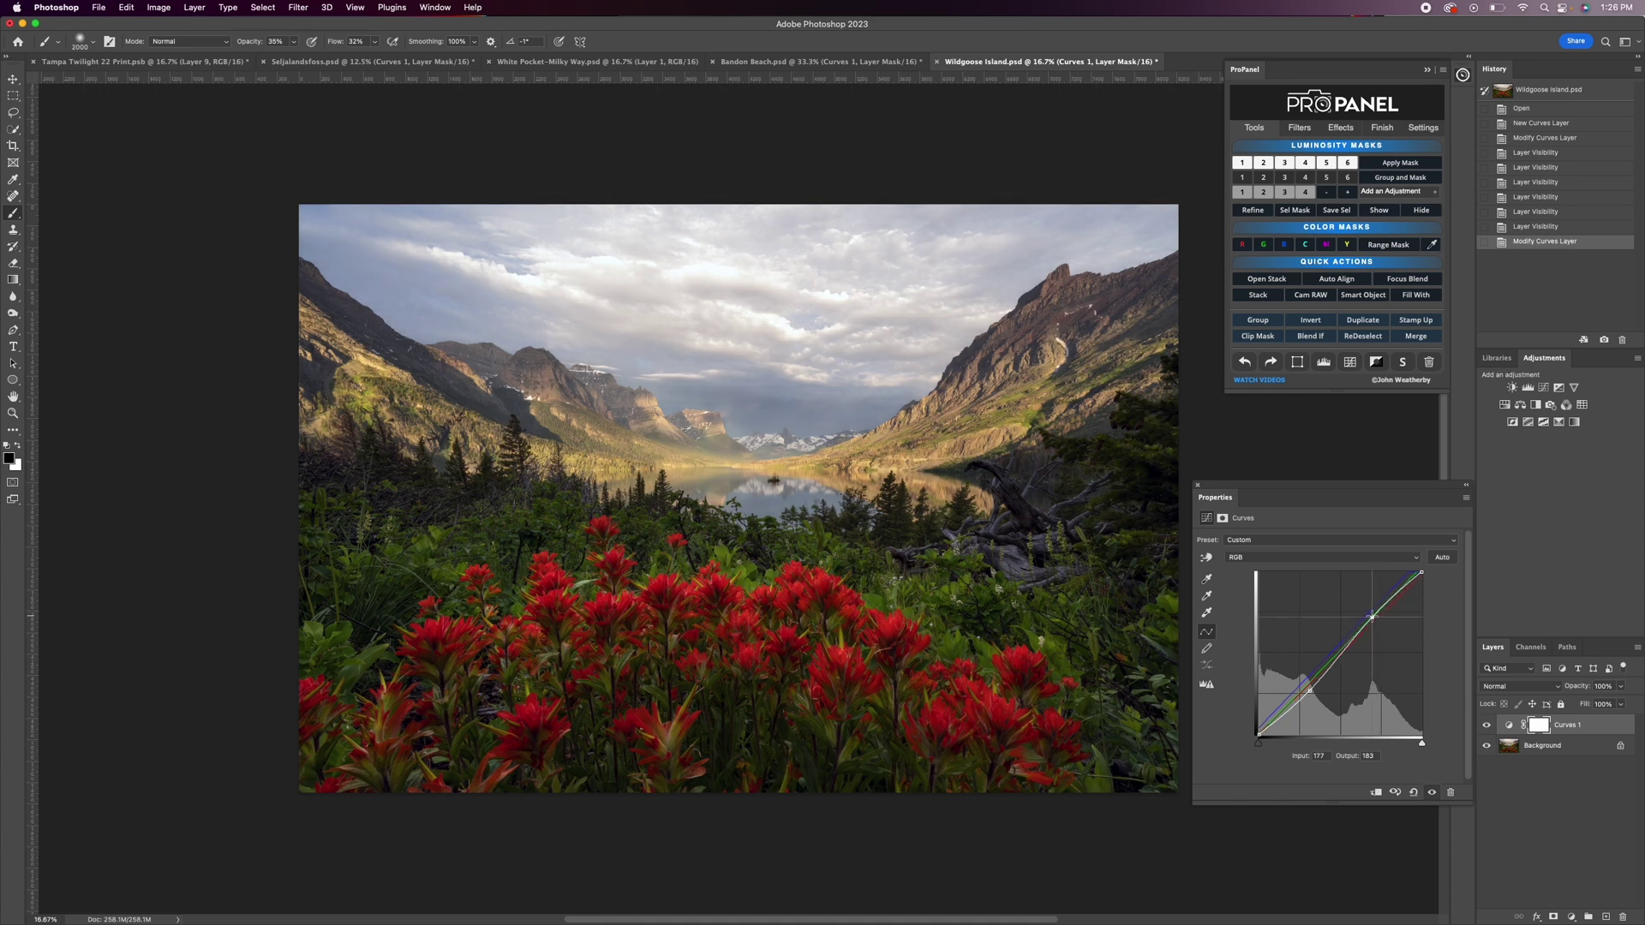
pyautogui.click(1310, 689)
# Toggle the visibility of Curves 1 to review the added contrast on the Wildgoose Island image.
pyautogui.click(1486, 726)
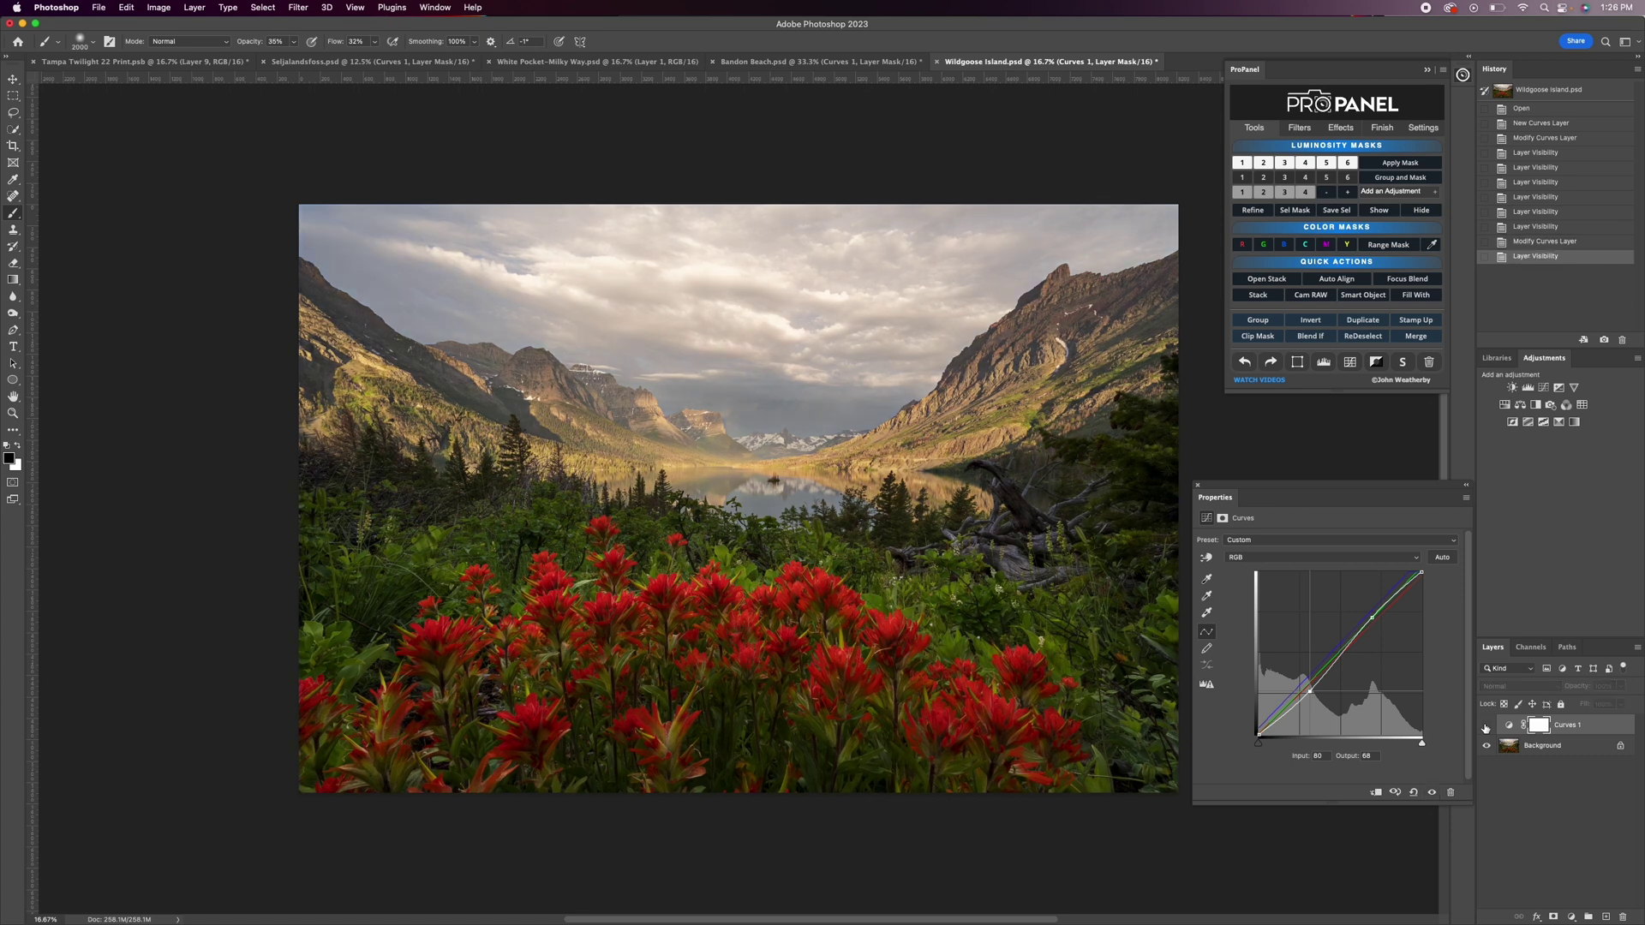
pyautogui.click(1486, 726)
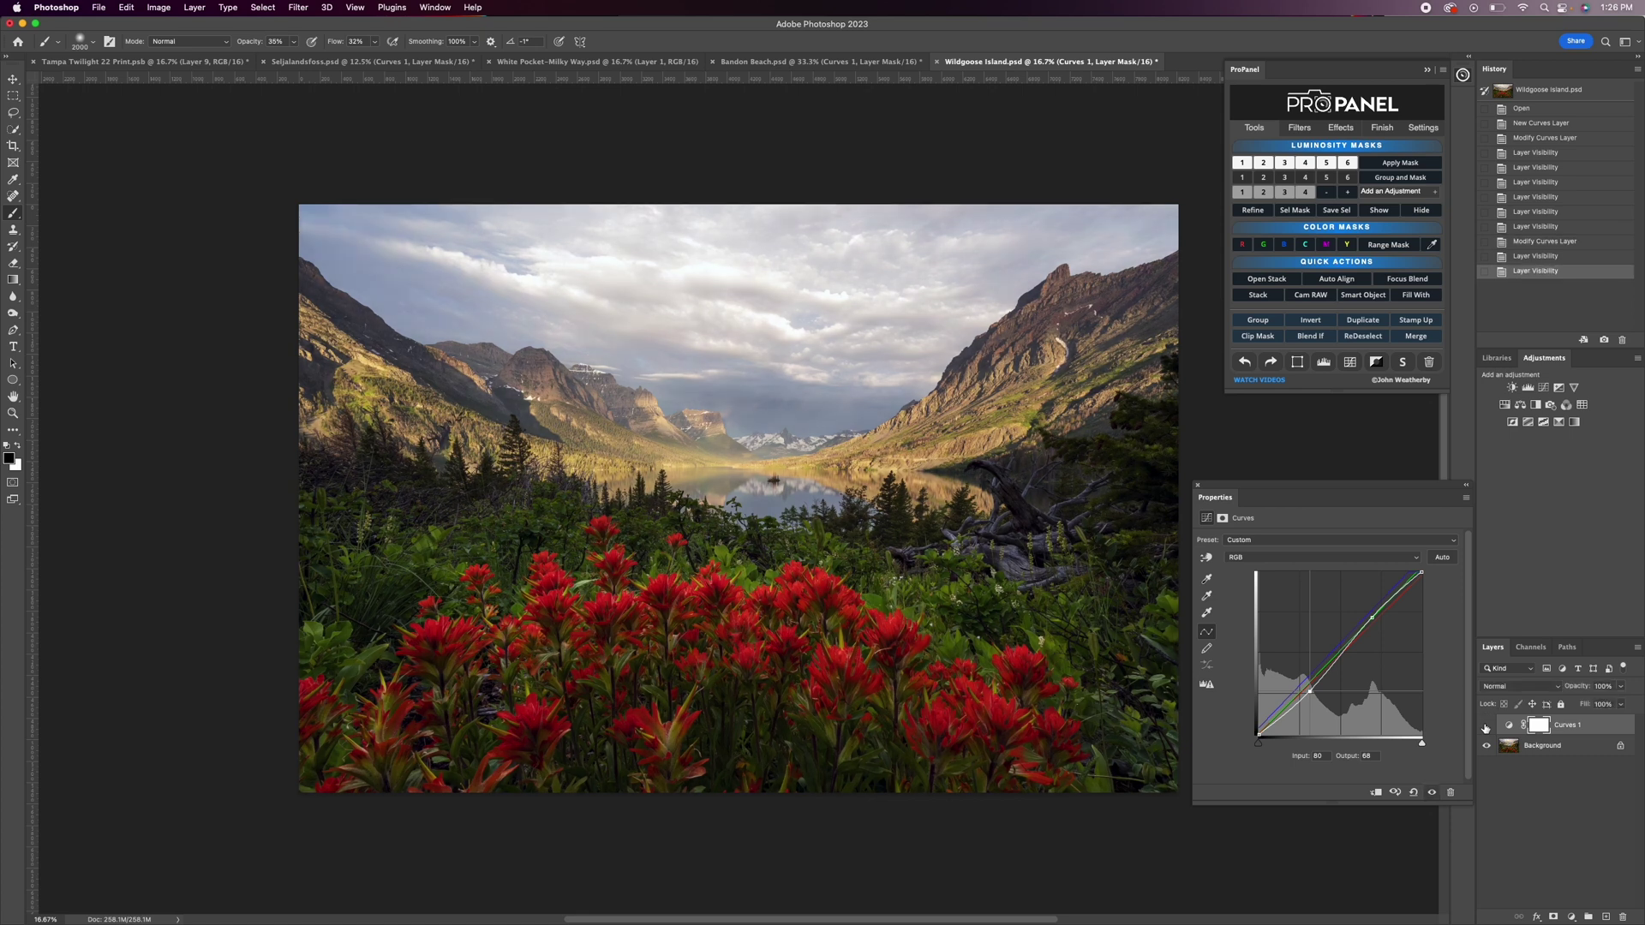
pyautogui.click(1486, 726)
pyautogui.click(1486, 725)
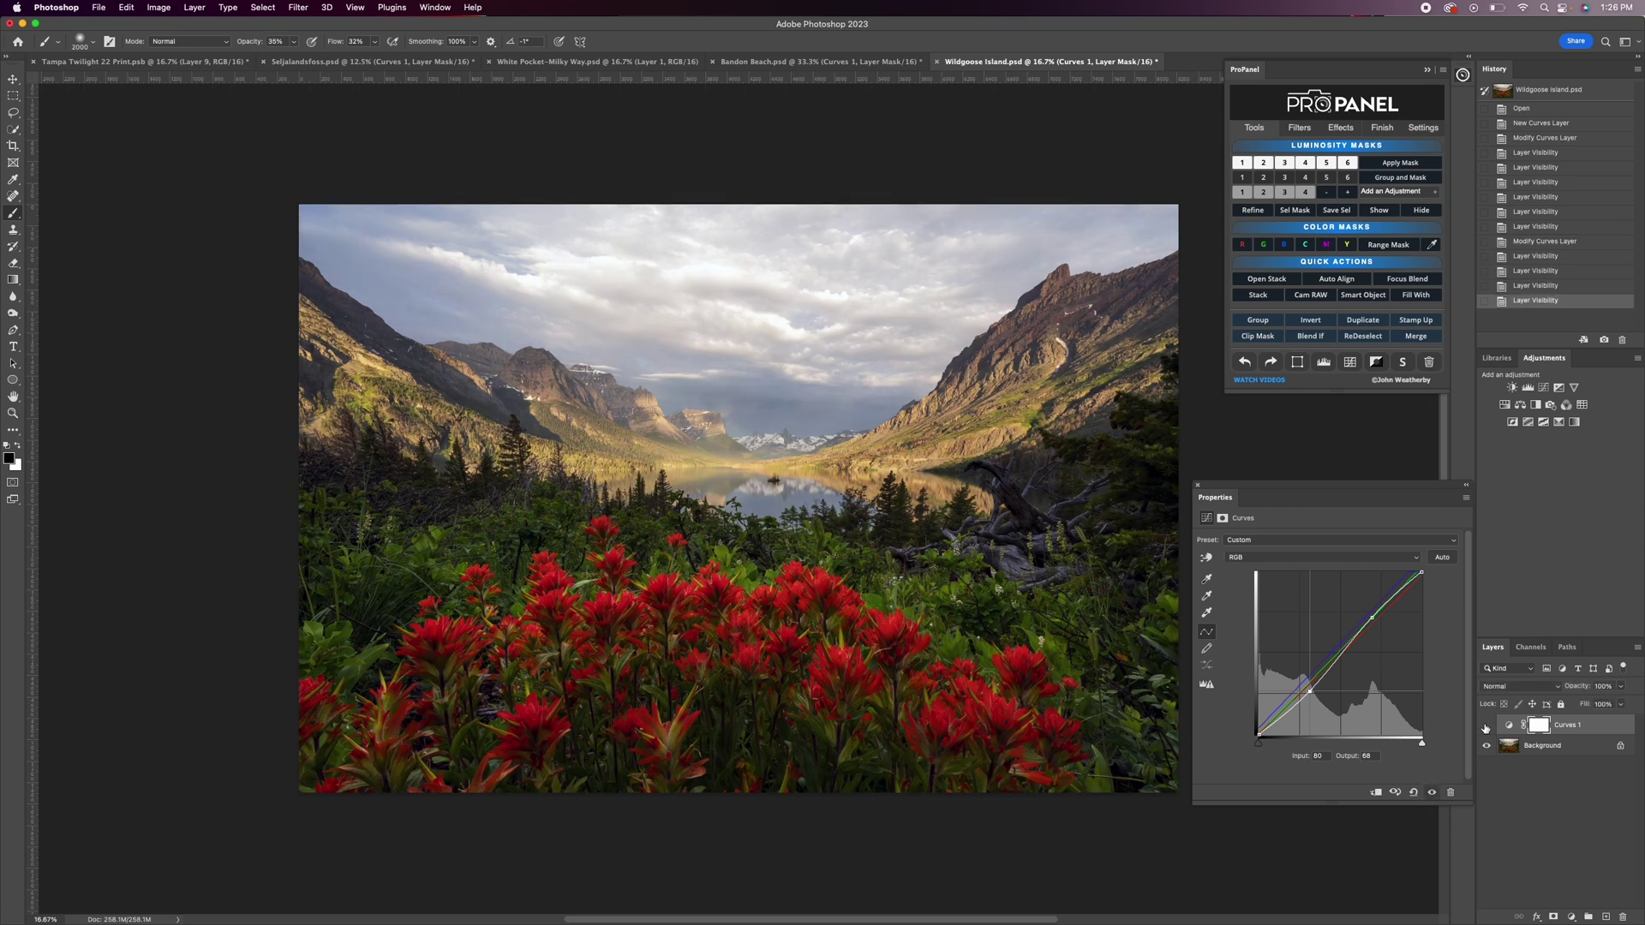
pyautogui.click(1487, 726)
pyautogui.click(1486, 726)
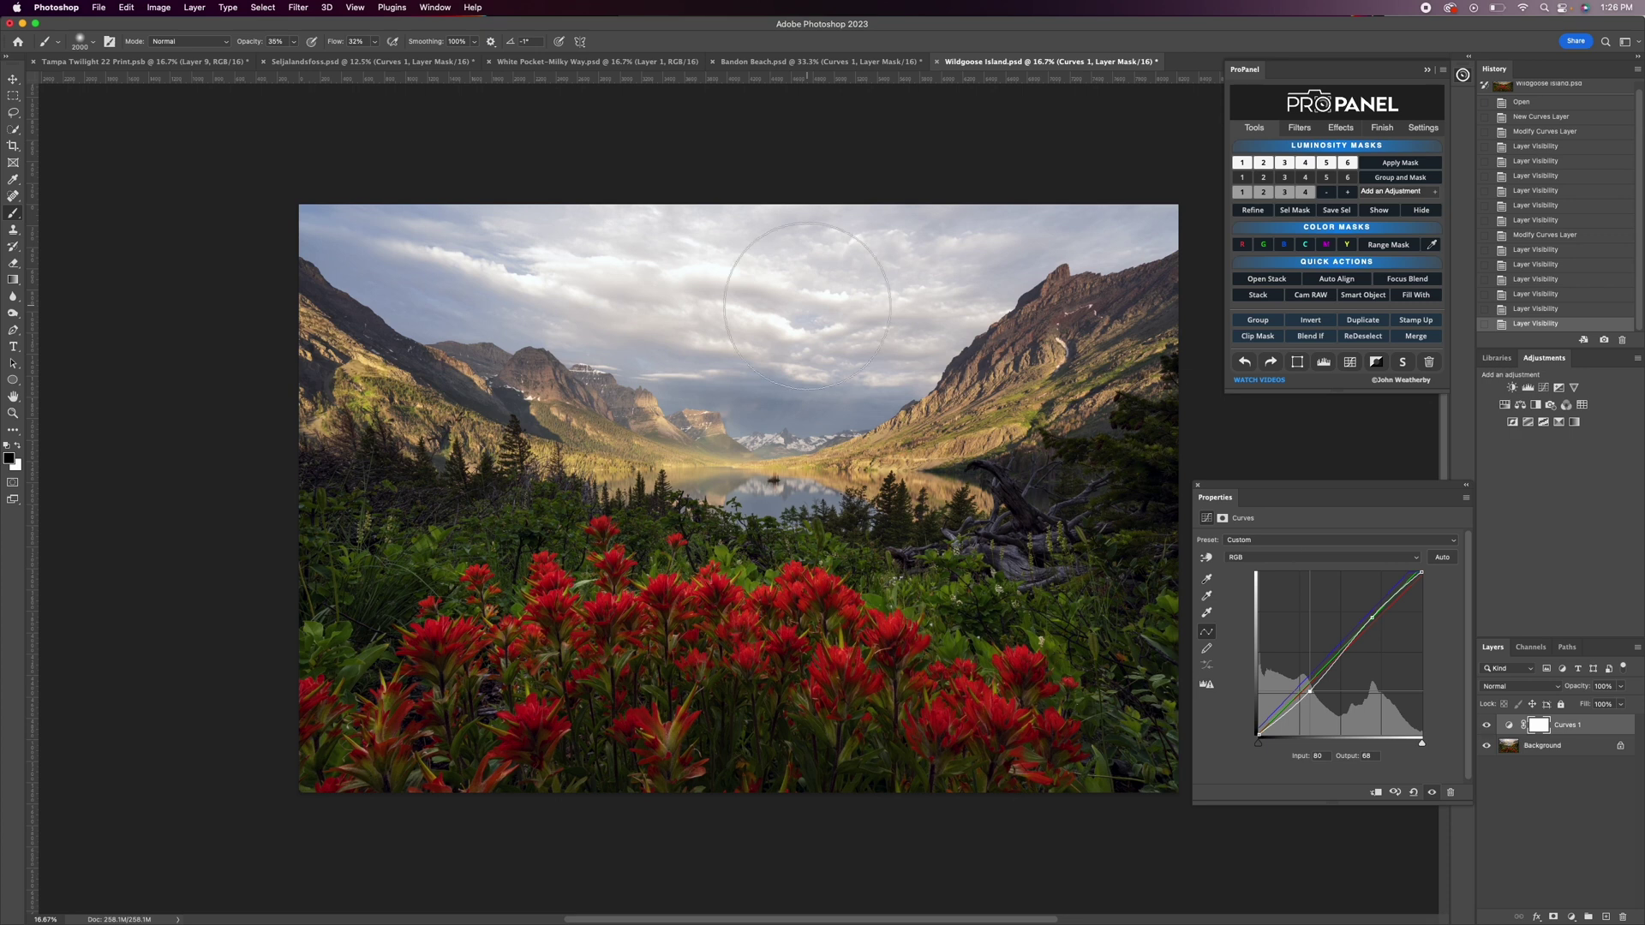
# Switch to the White Pocket-Milky Way image and add a Curves adjustment layer above Layer 1.
pyautogui.click(593, 62)
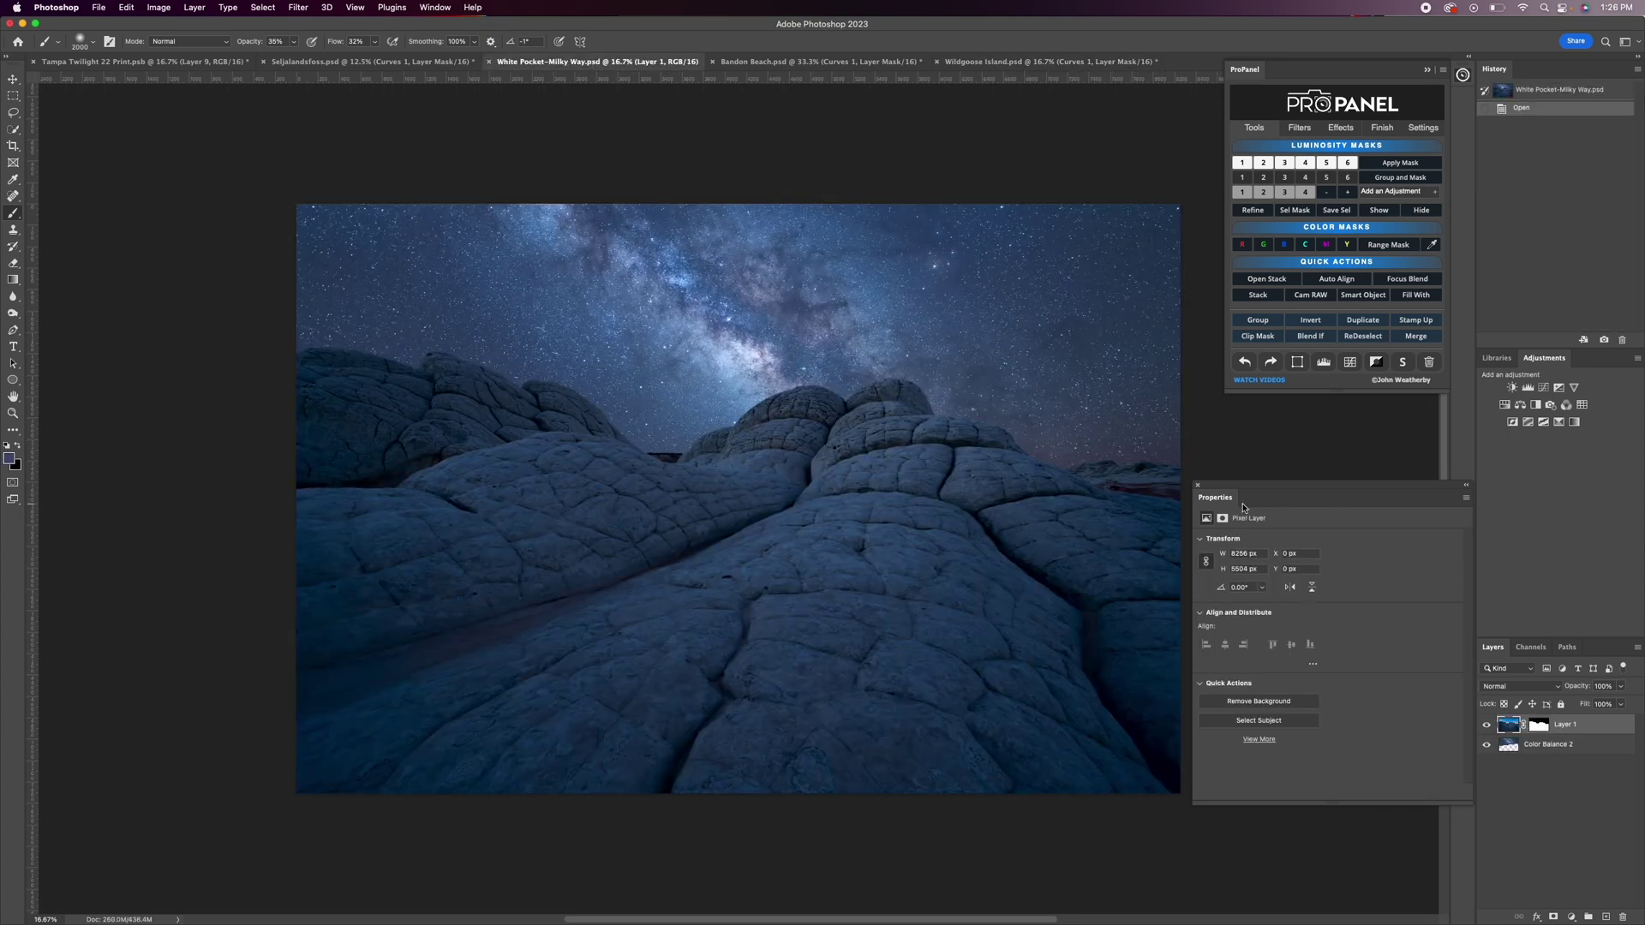
pyautogui.hscroll(2, 961, 551)
pyautogui.scroll(2, 961, 551)
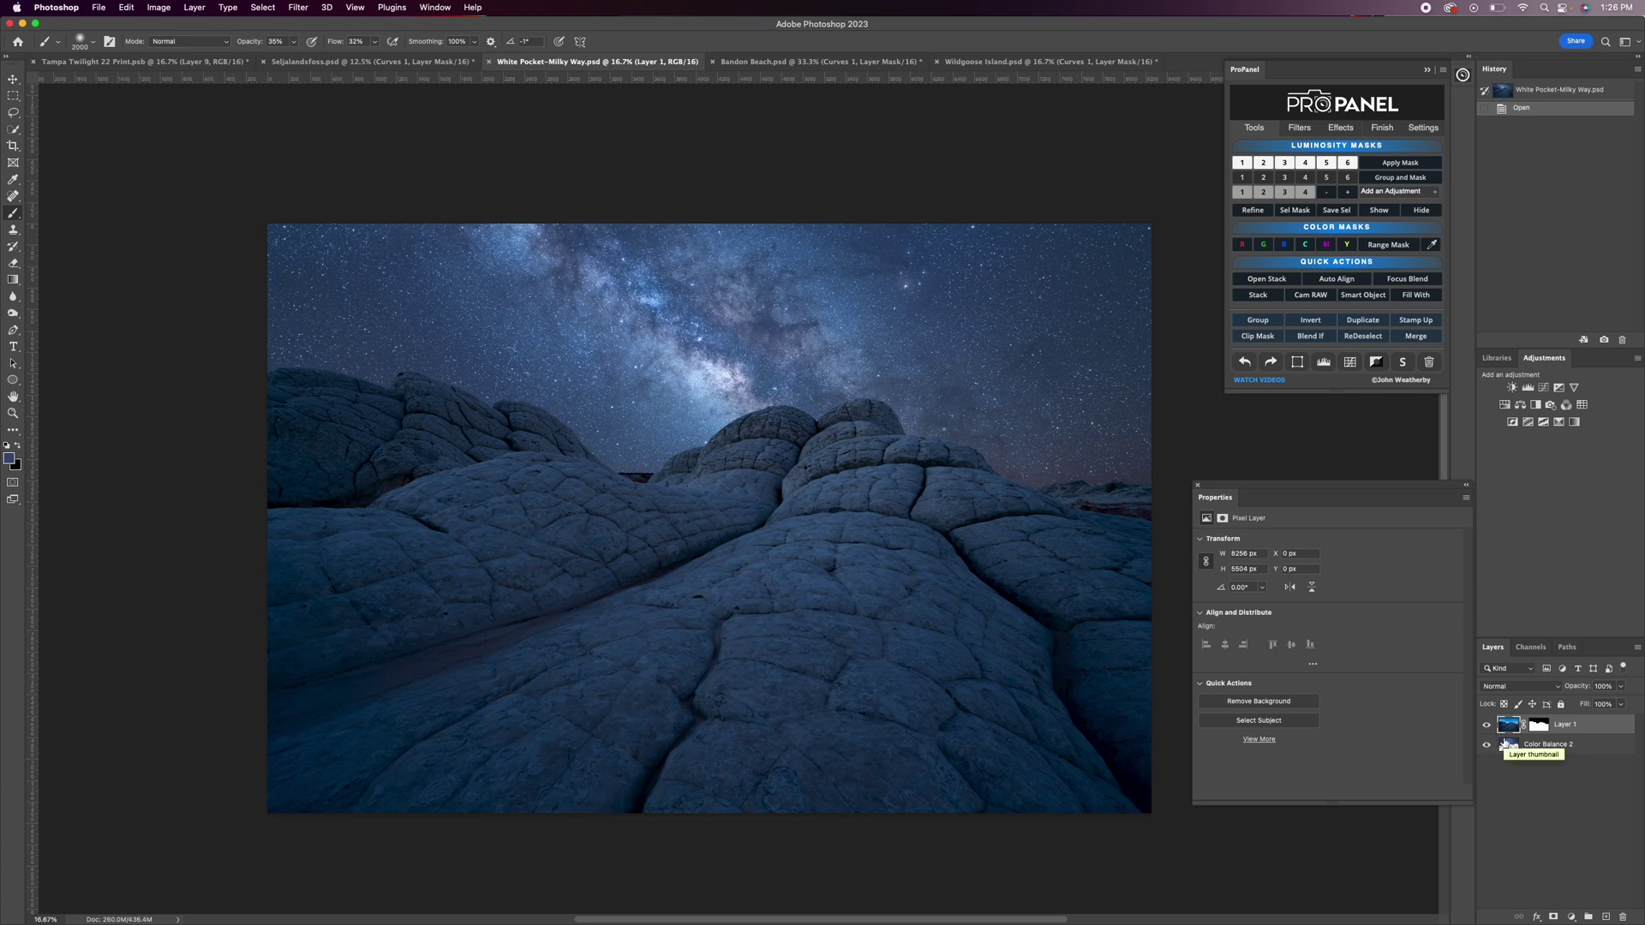
pyautogui.click(1376, 362)
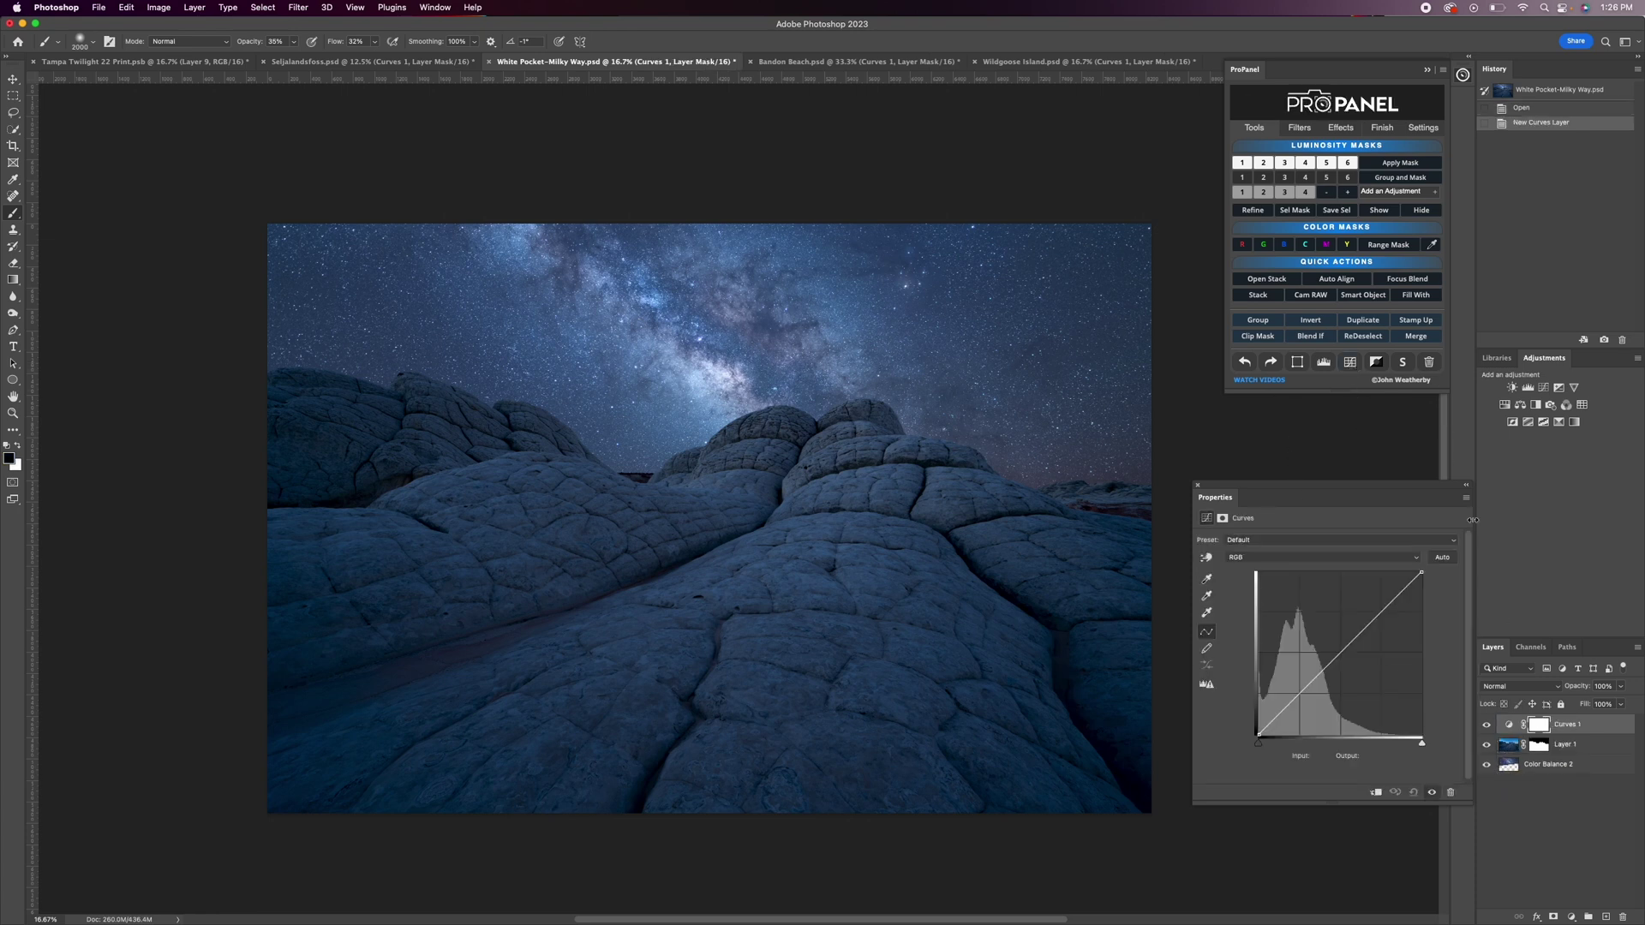
# Form an RGB S-curve with points at input 71, output 69 and input 163, output 183, and compare with the Curves layer hidden.
pyautogui.click(1306, 687)
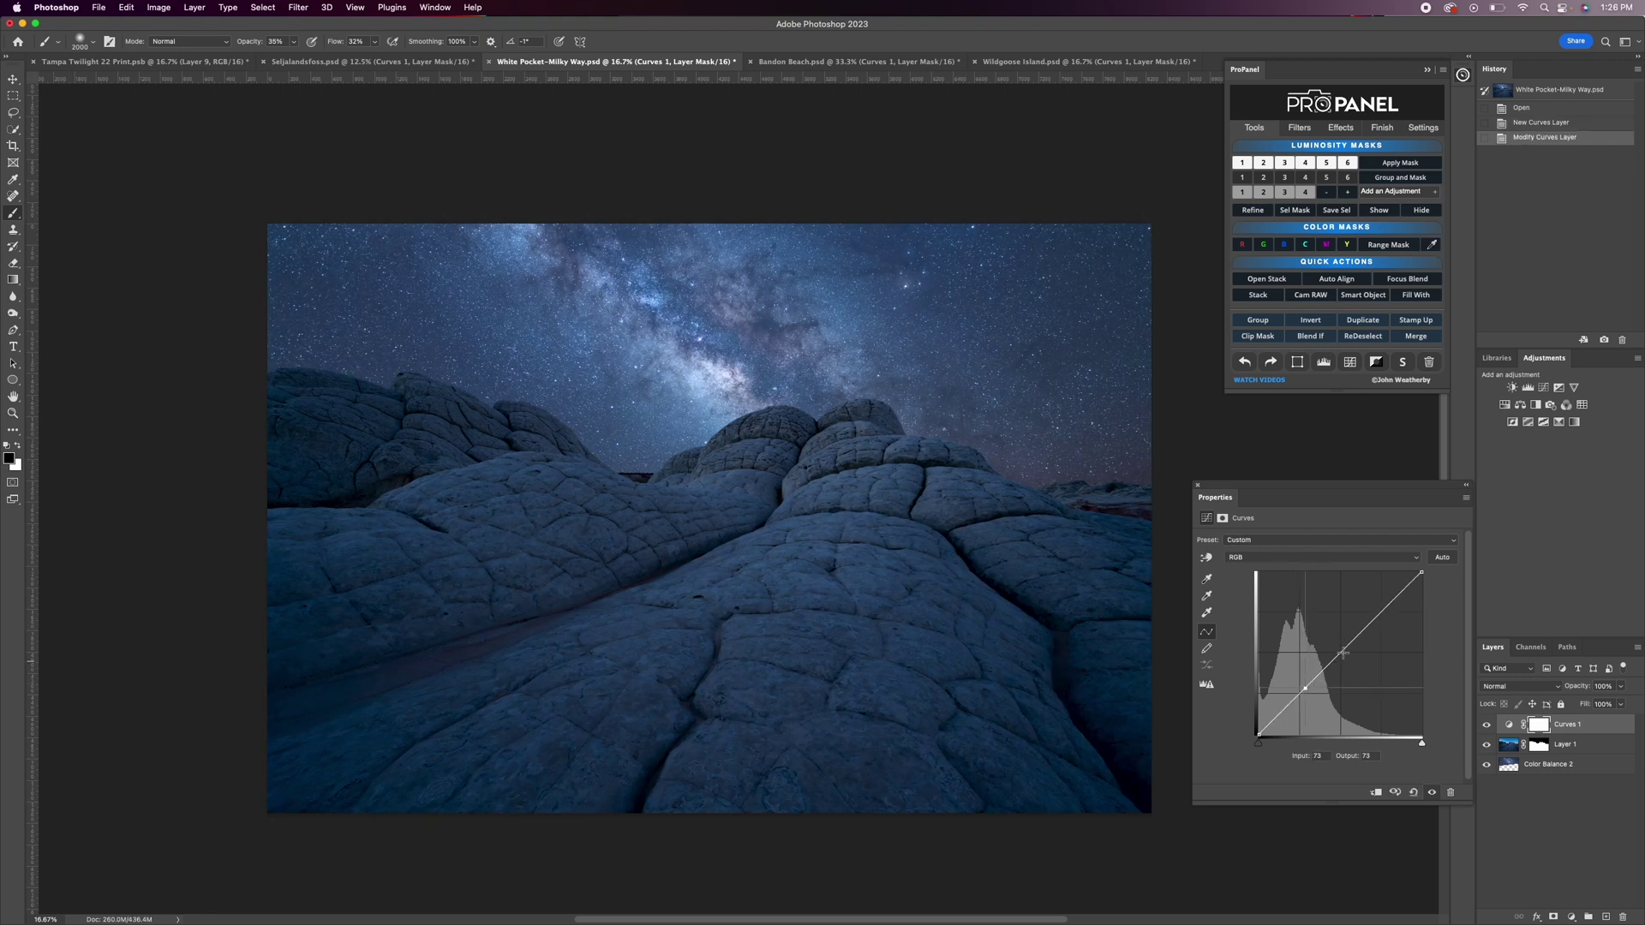
pyautogui.moveTo(1366, 628); pyautogui.dragTo(1365, 617)
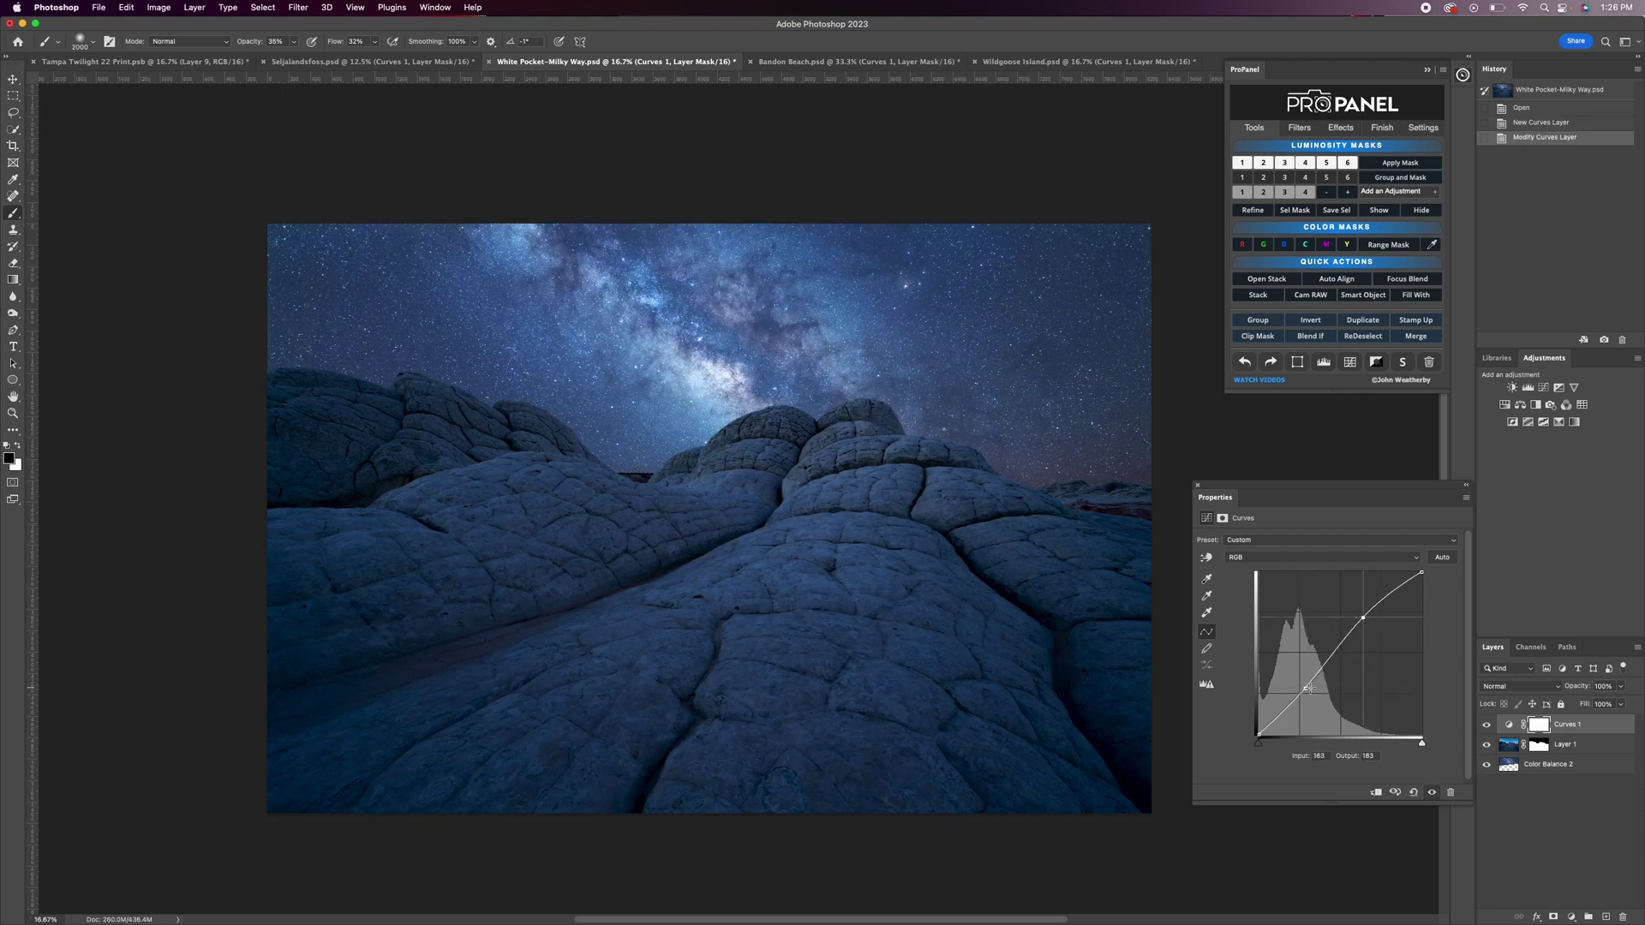
pyautogui.moveTo(1306, 687); pyautogui.dragTo(1304, 690)
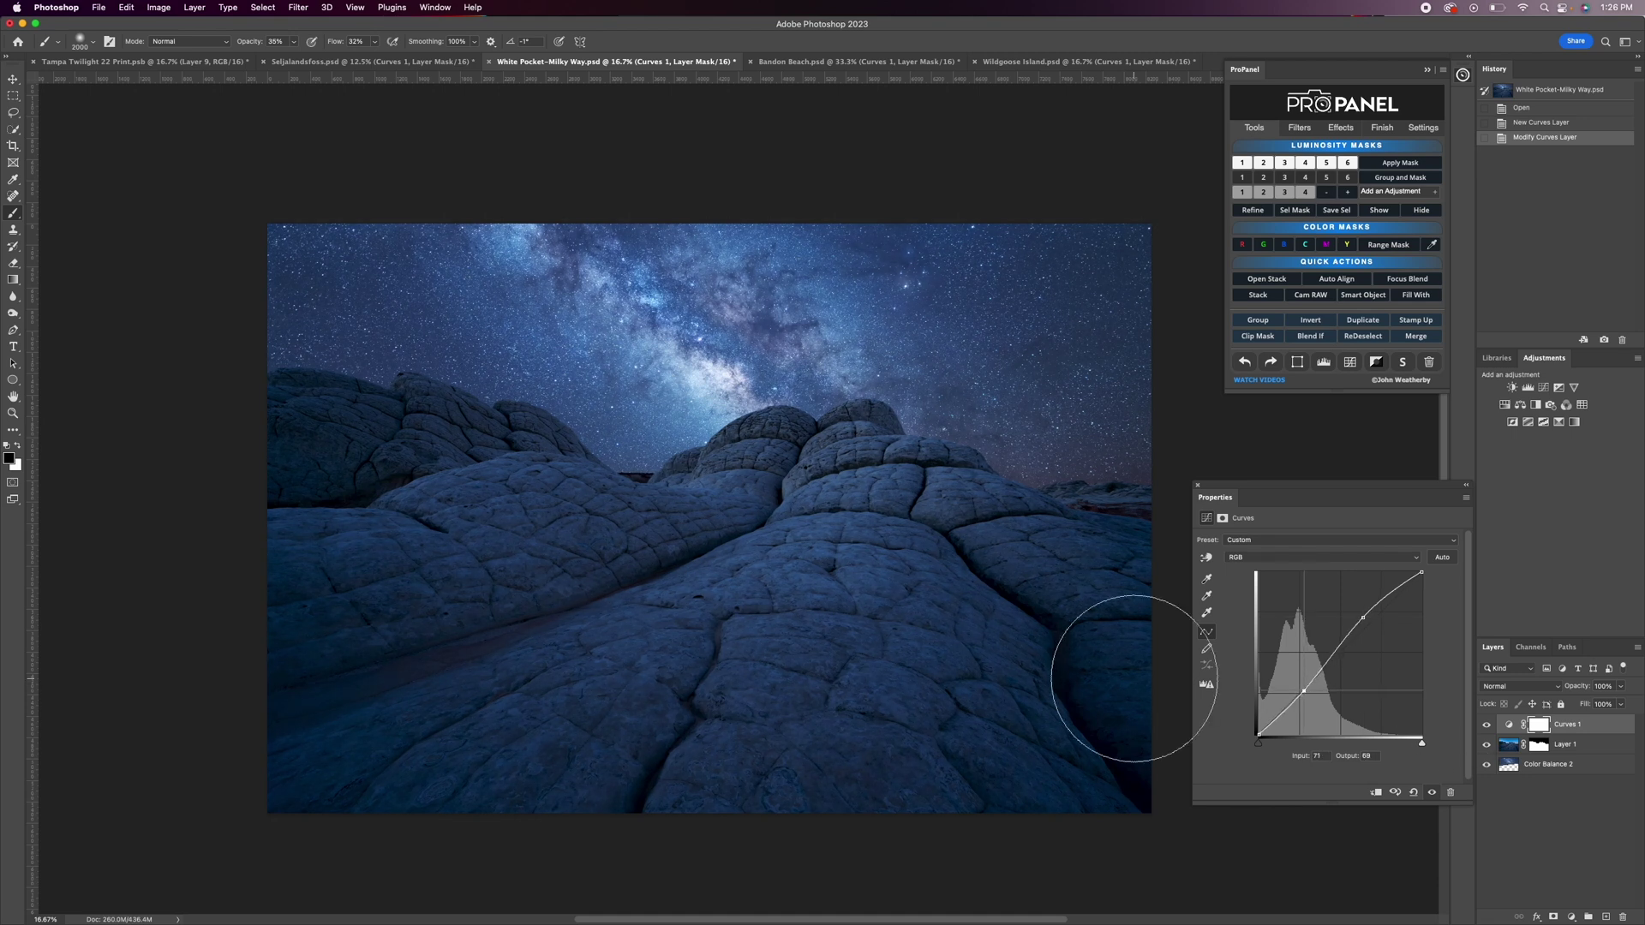
pyautogui.click(1487, 724)
pyautogui.click(1488, 725)
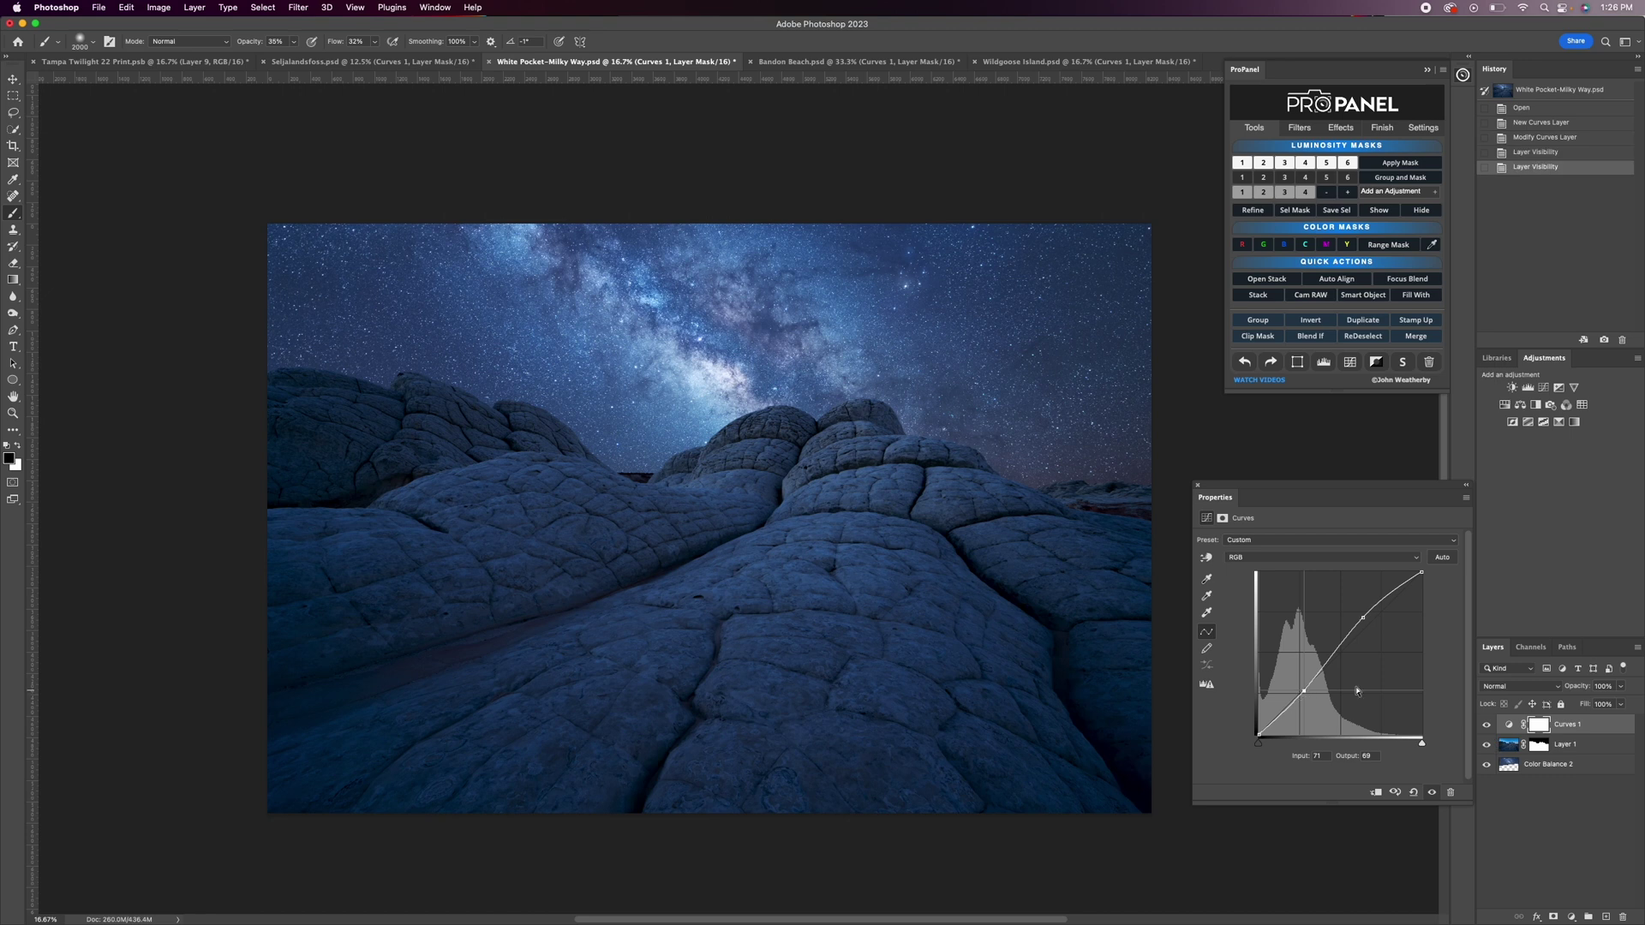
# Isolate Layer 1 to view it alone, restore all layers, and clip Curves 1 to Layer 1.
pyautogui.keyDown('alt'); pyautogui.click(1487, 745); pyautogui.keyUp('alt')
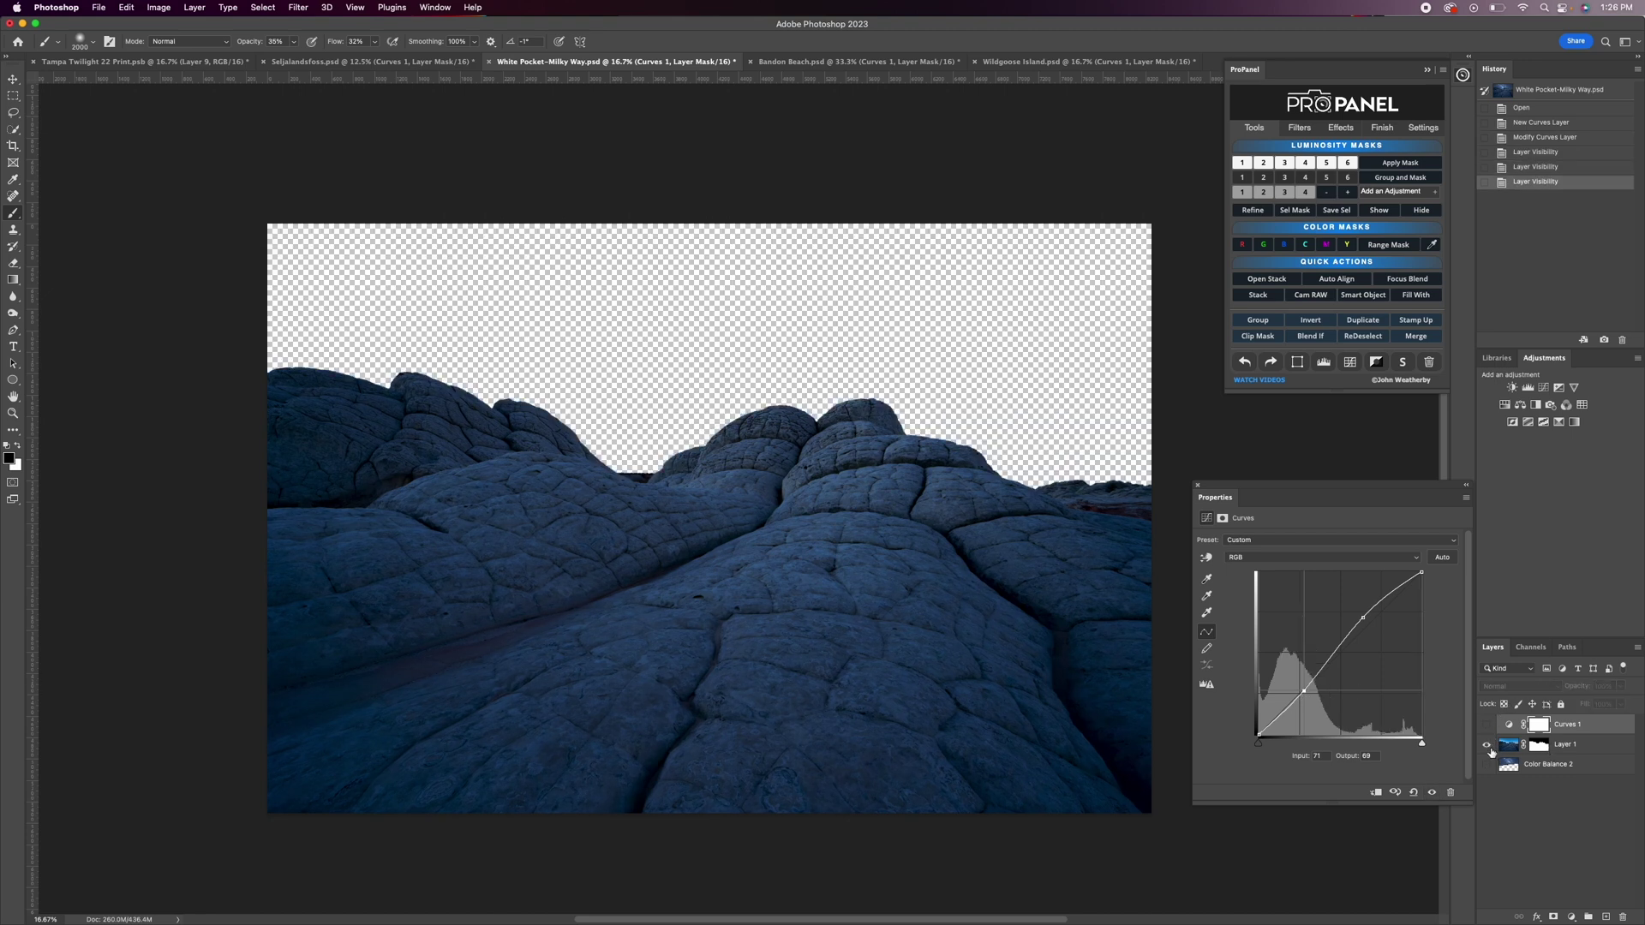
pyautogui.keyDown('alt'); pyautogui.click(1487, 746); pyautogui.keyUp('alt')
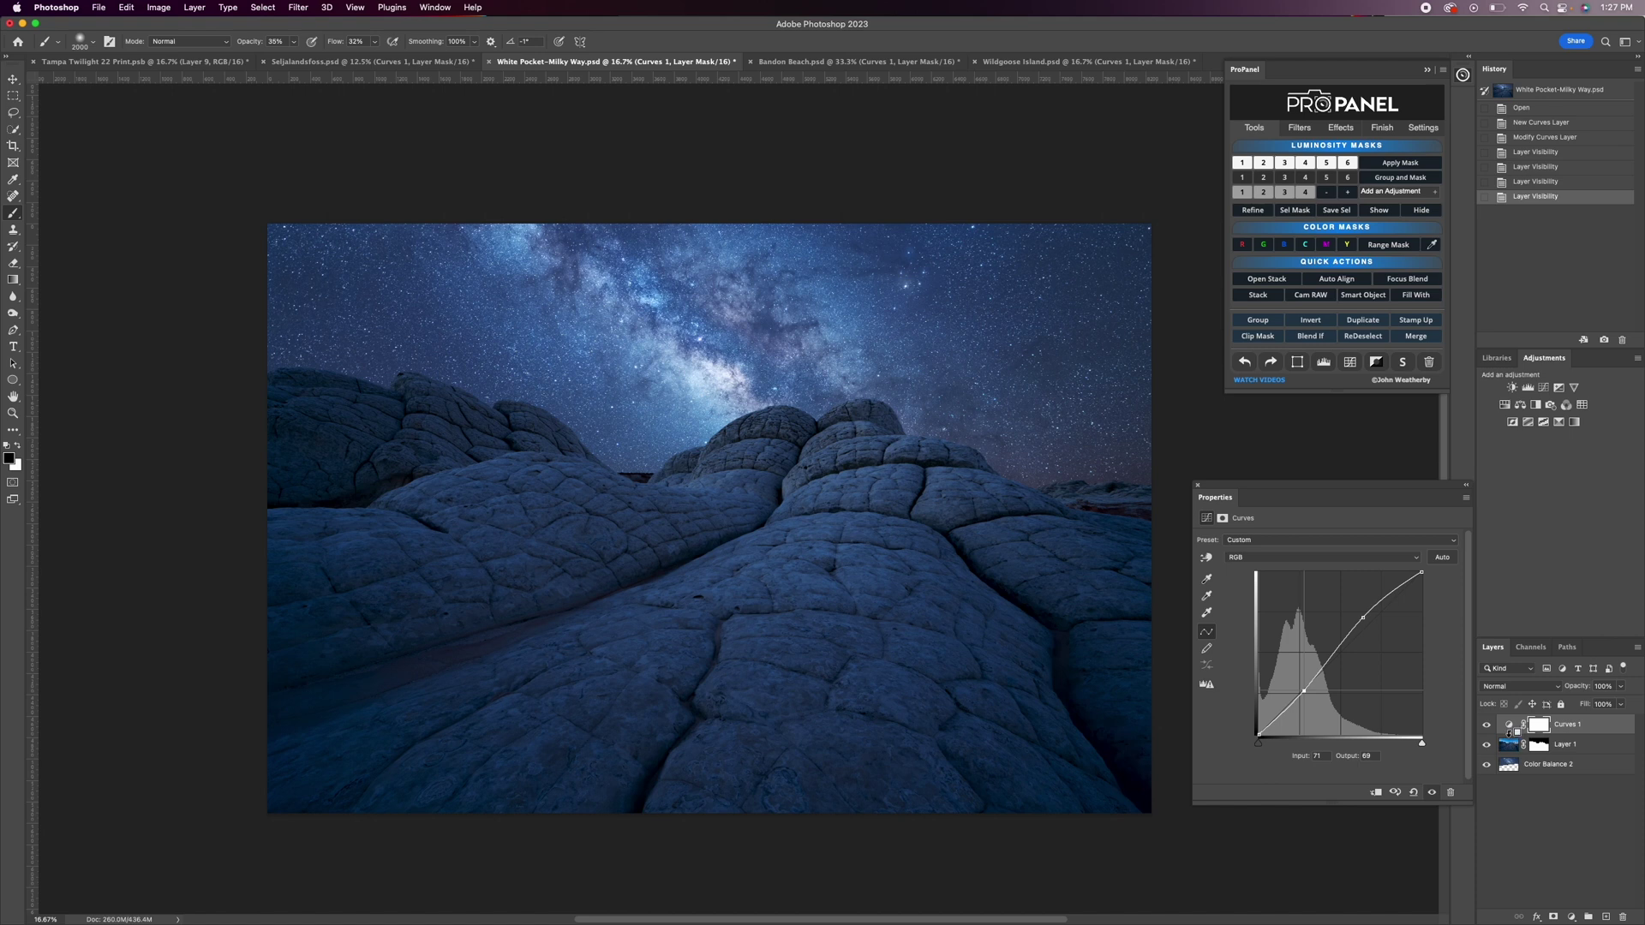
pyautogui.keyDown('alt'); pyautogui.click(1509, 733); pyautogui.keyUp('alt')
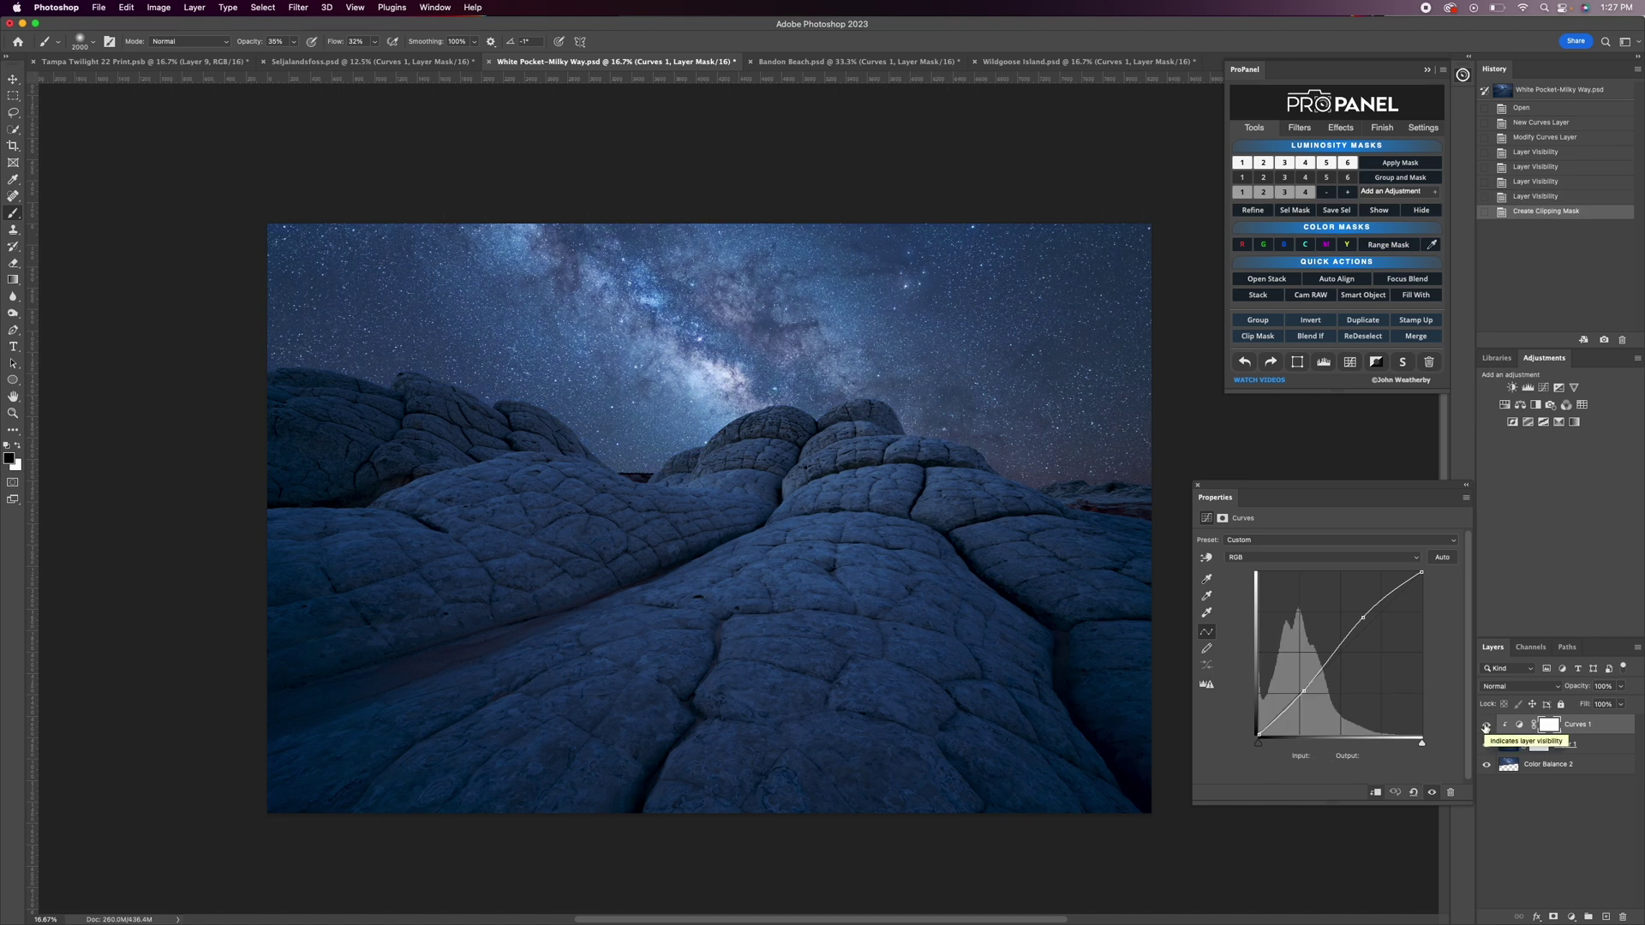
# Toggle the clipped Curves 1 layer to compare the foreground rocks with and without its contrast.
pyautogui.click(1486, 726)
pyautogui.click(1487, 727)
pyautogui.click(1487, 727)
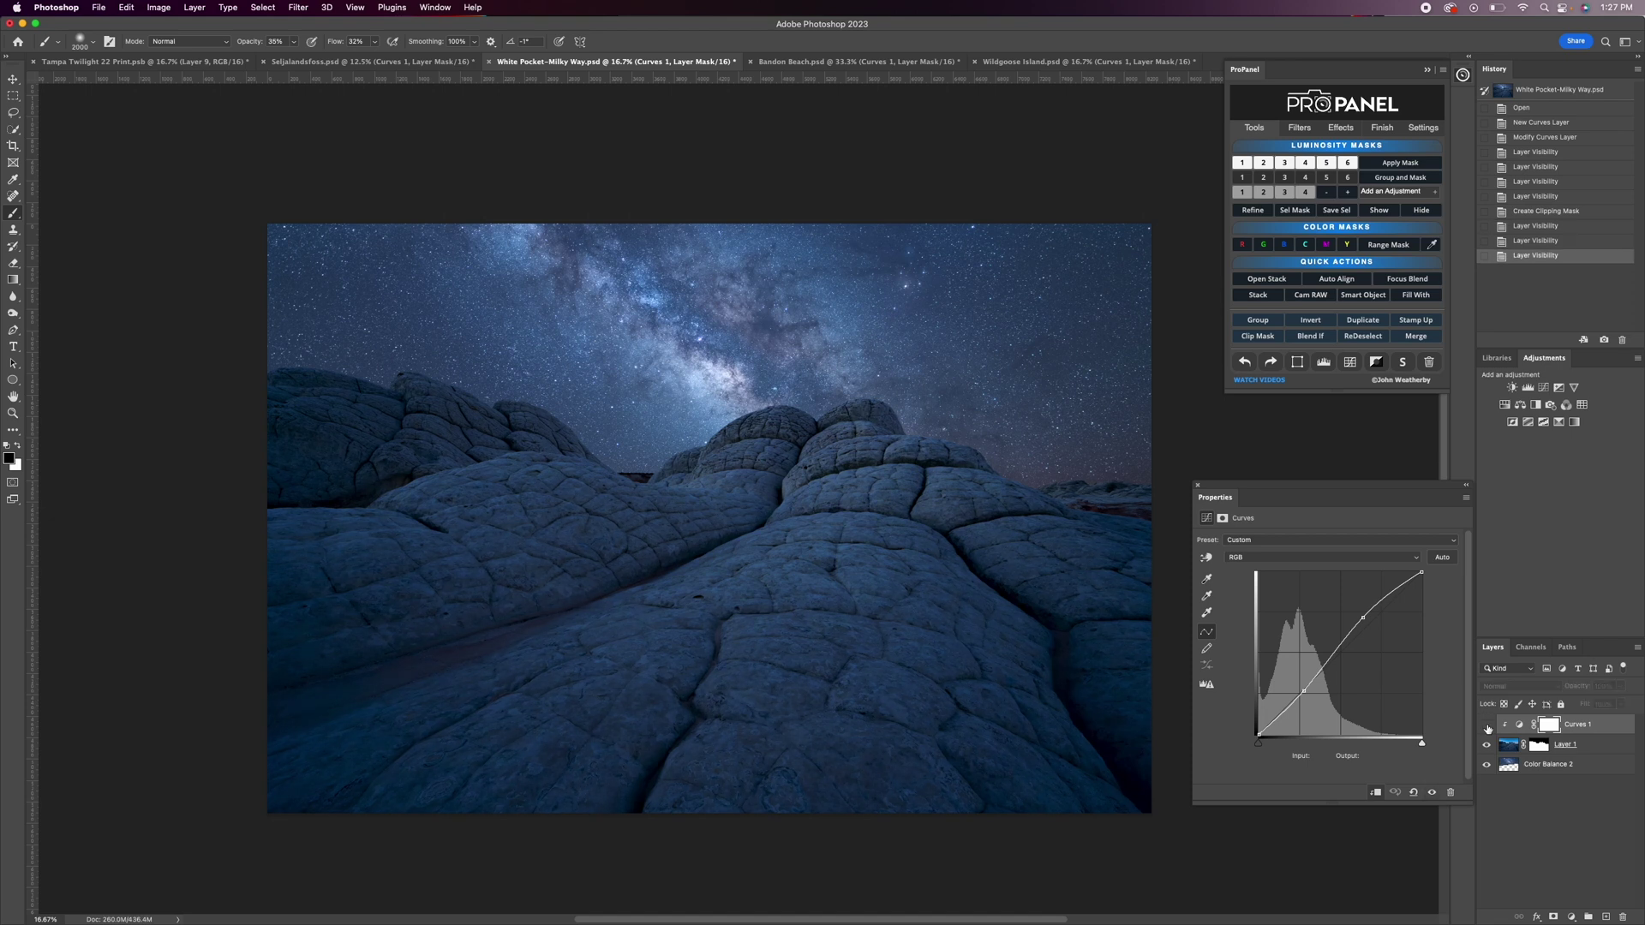
pyautogui.click(1487, 727)
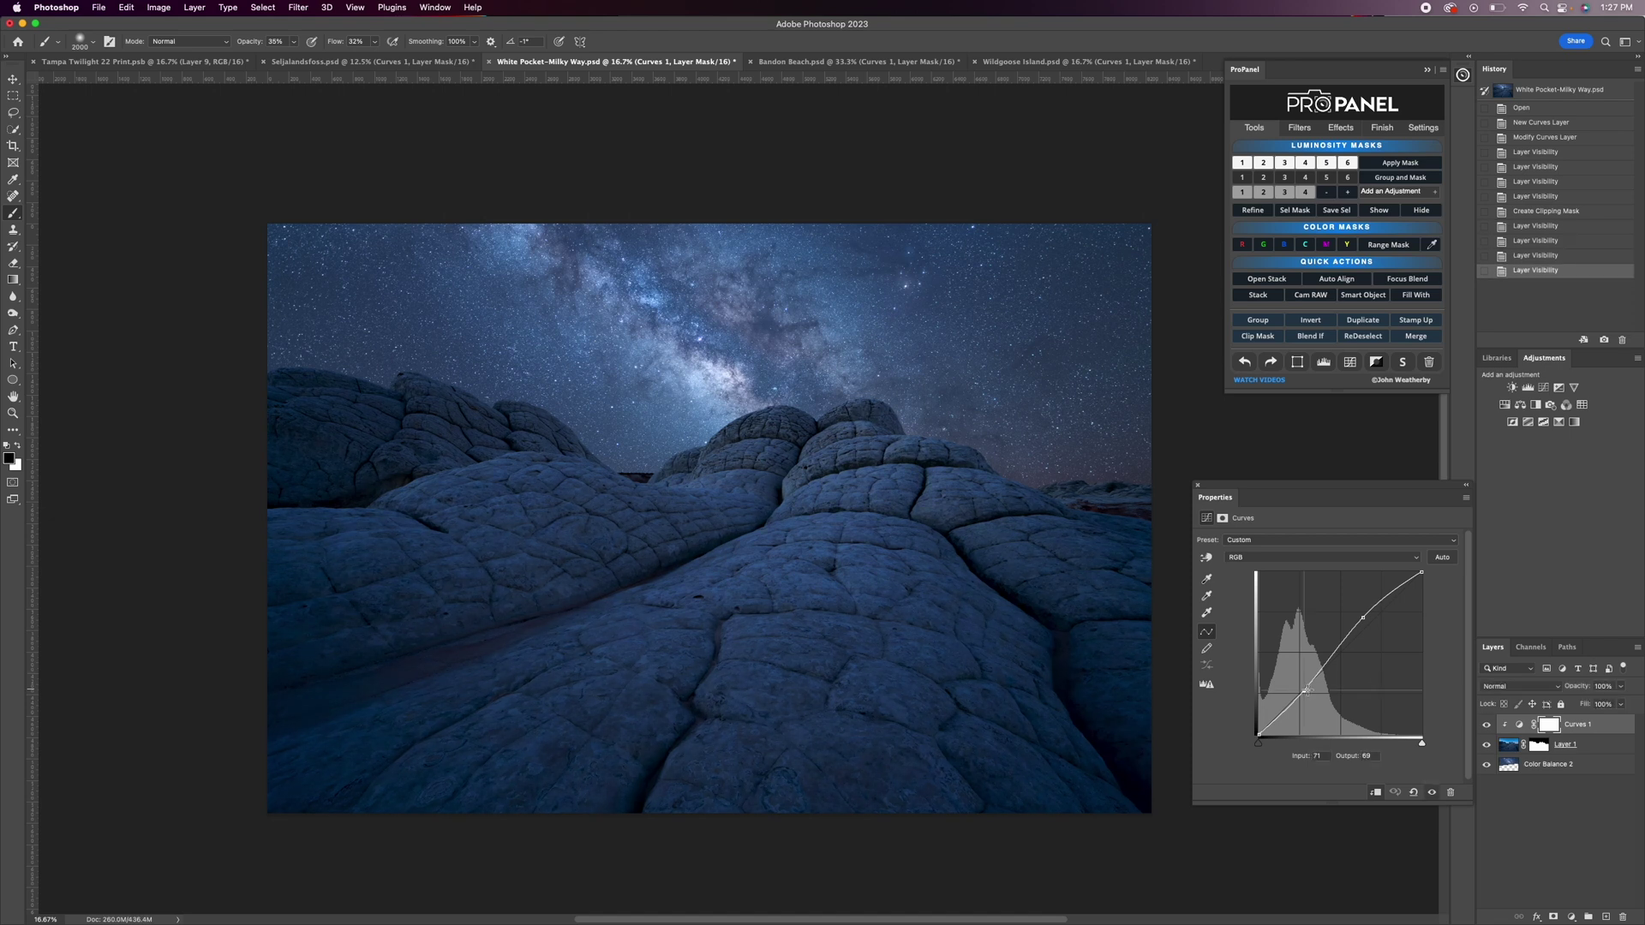
# Fine-tune Curves 1, moving its highlight point to input 163, output 186, and compare with the layer hidden.
pyautogui.moveTo(1304, 690); pyautogui.dragTo(1305, 689)
pyautogui.click(1362, 617)
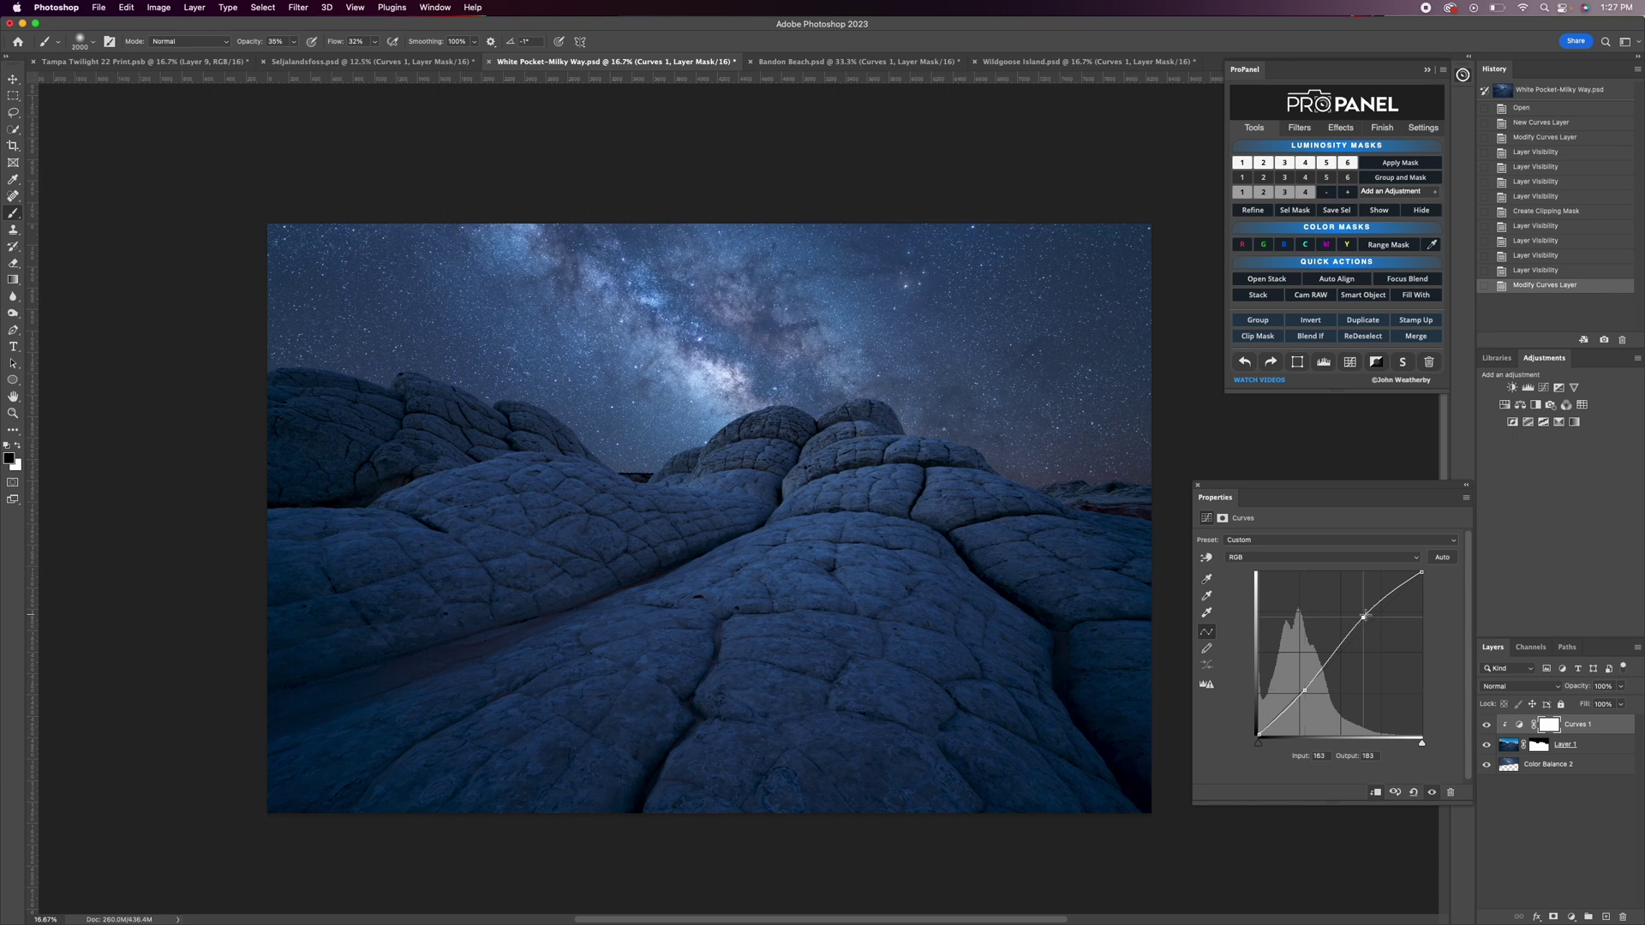
pyautogui.moveTo(1365, 614); pyautogui.dragTo(1363, 616)
pyautogui.click(1487, 724)
pyautogui.click(1487, 724)
pyautogui.click(1487, 724)
pyautogui.click(1487, 726)
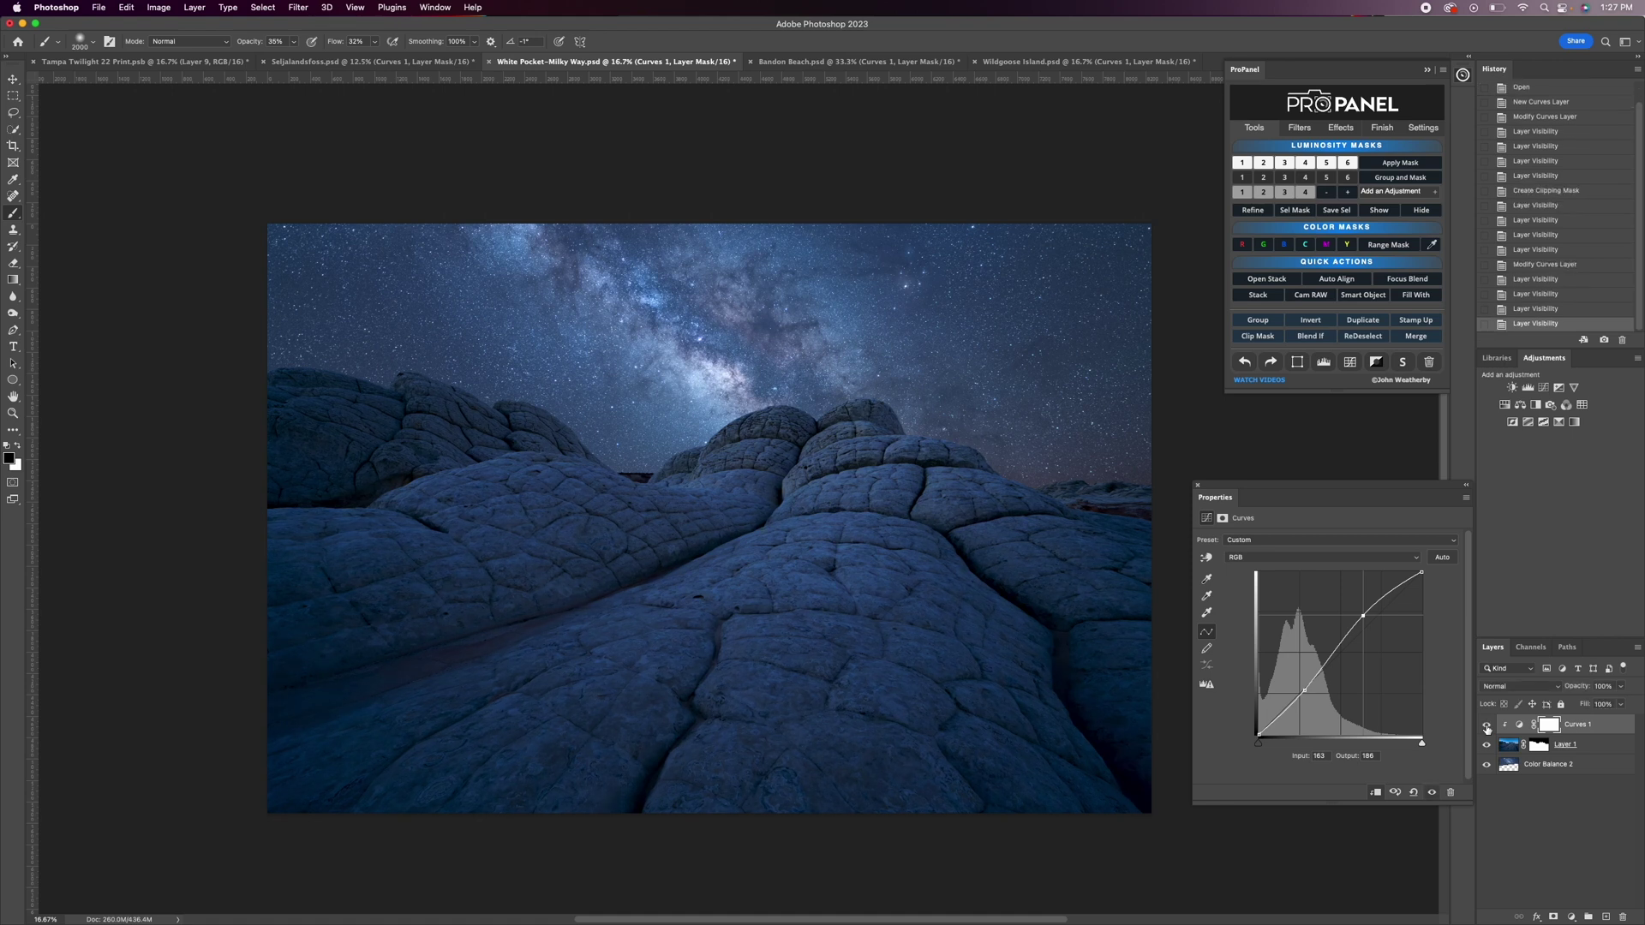
pyautogui.click(1487, 726)
pyautogui.click(1487, 727)
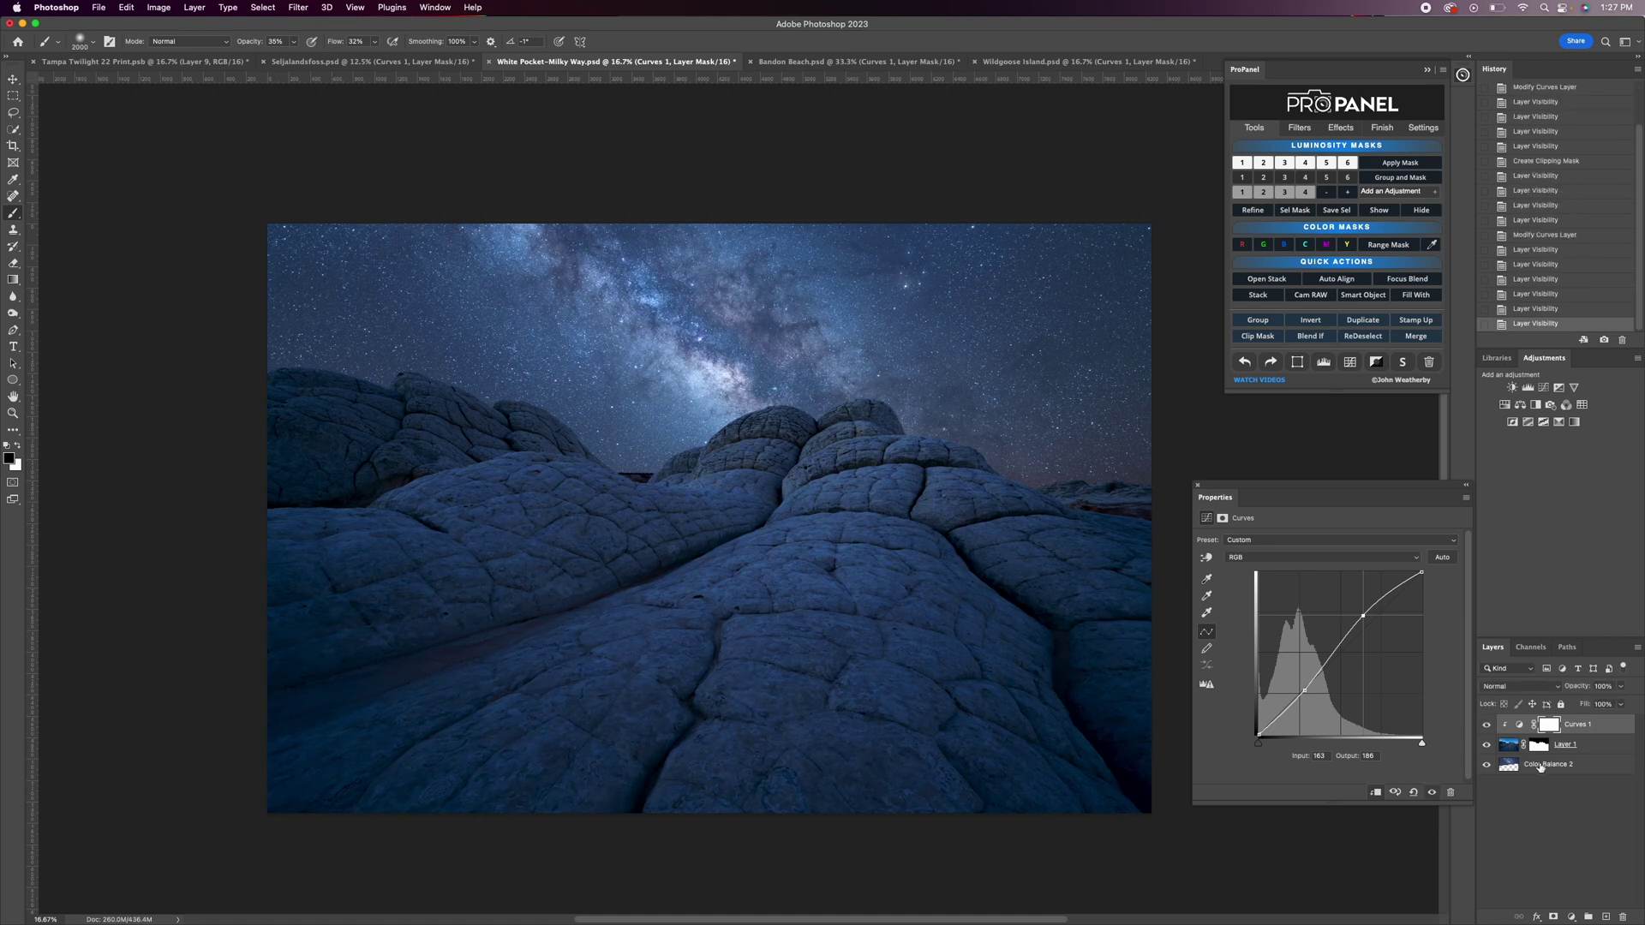
# Add a Curves layer above Color Balance 2 with RGB points at about input 94, output 87 and input 174, output 177.
pyautogui.click(1542, 765)
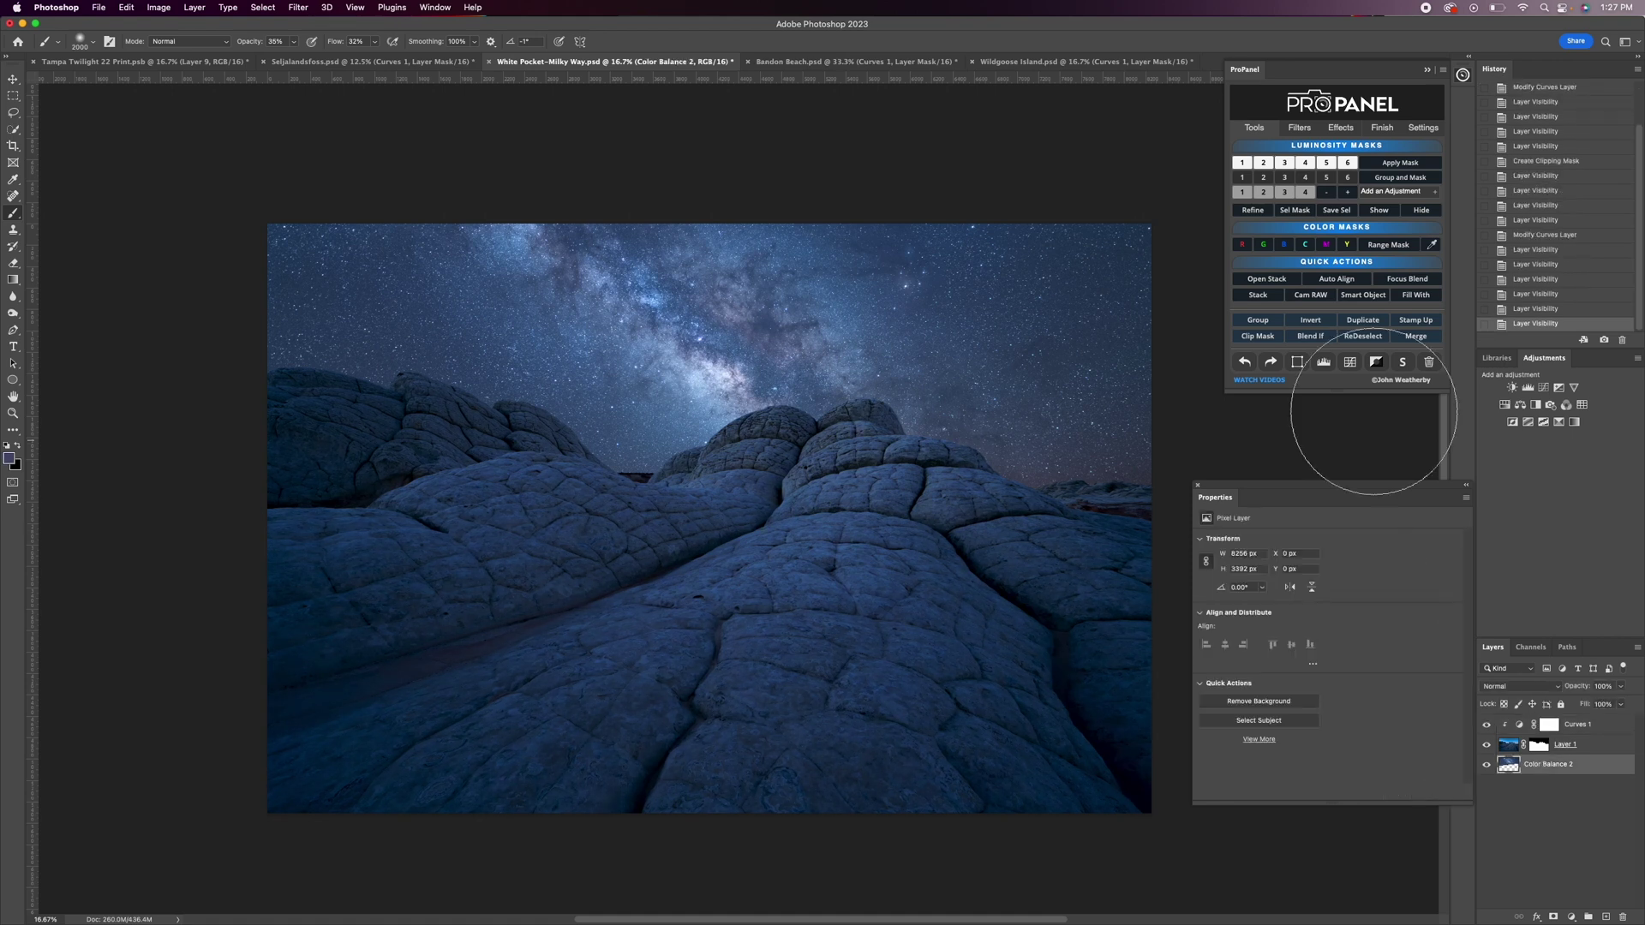
pyautogui.click(1350, 362)
pyautogui.moveTo(1316, 674); pyautogui.dragTo(1319, 680)
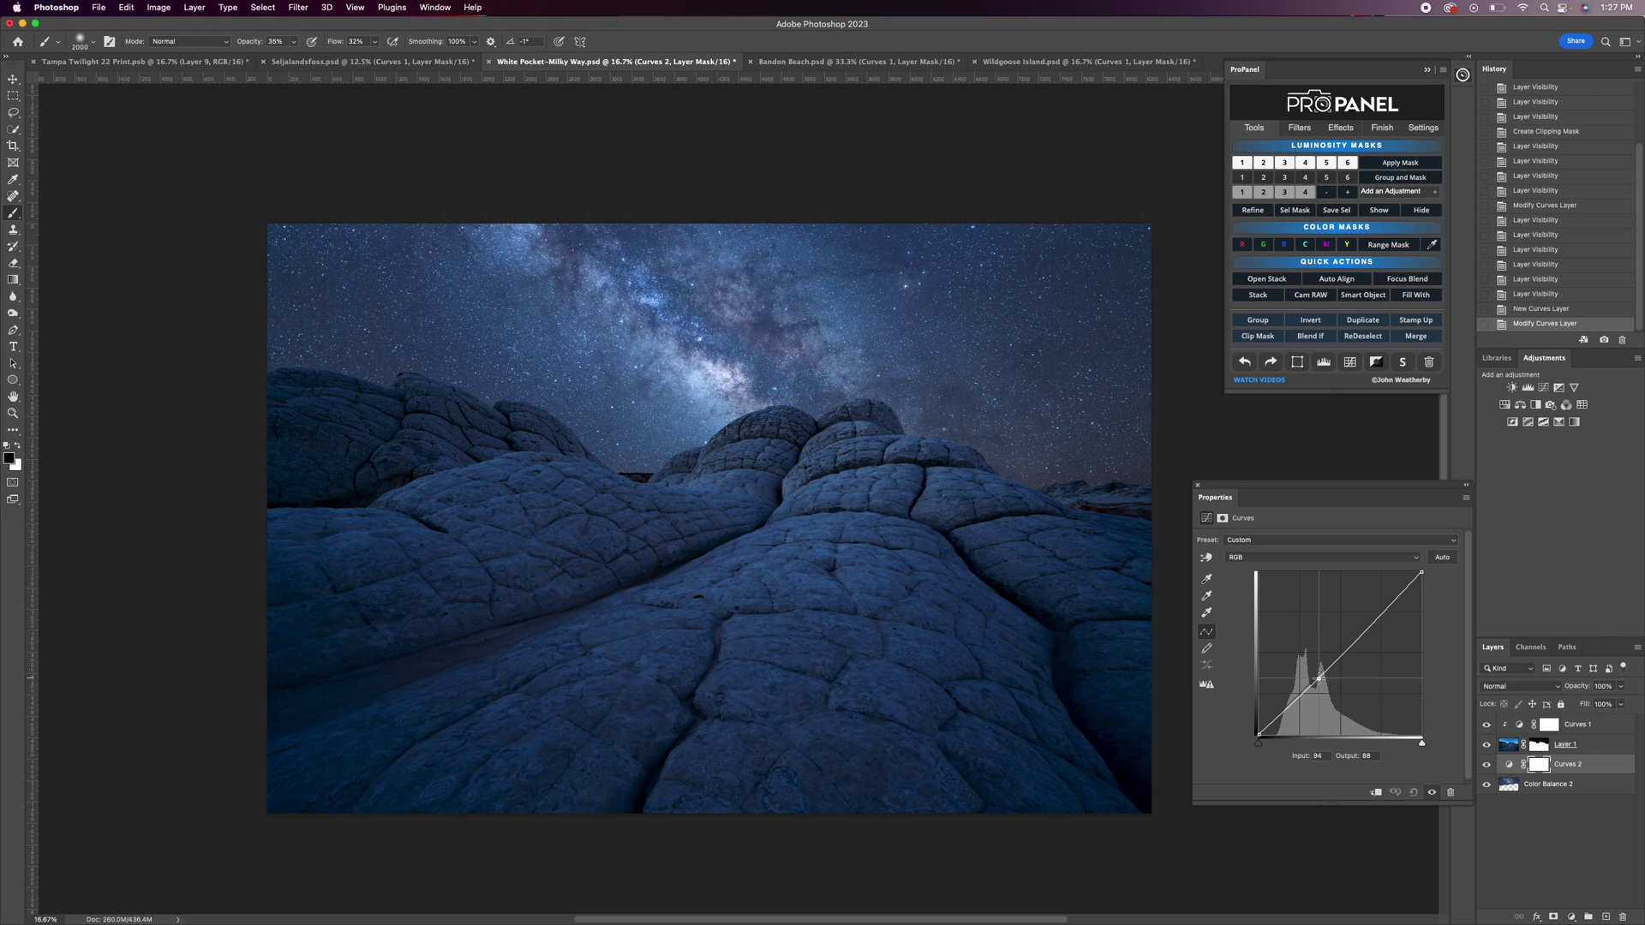
pyautogui.click(1370, 622)
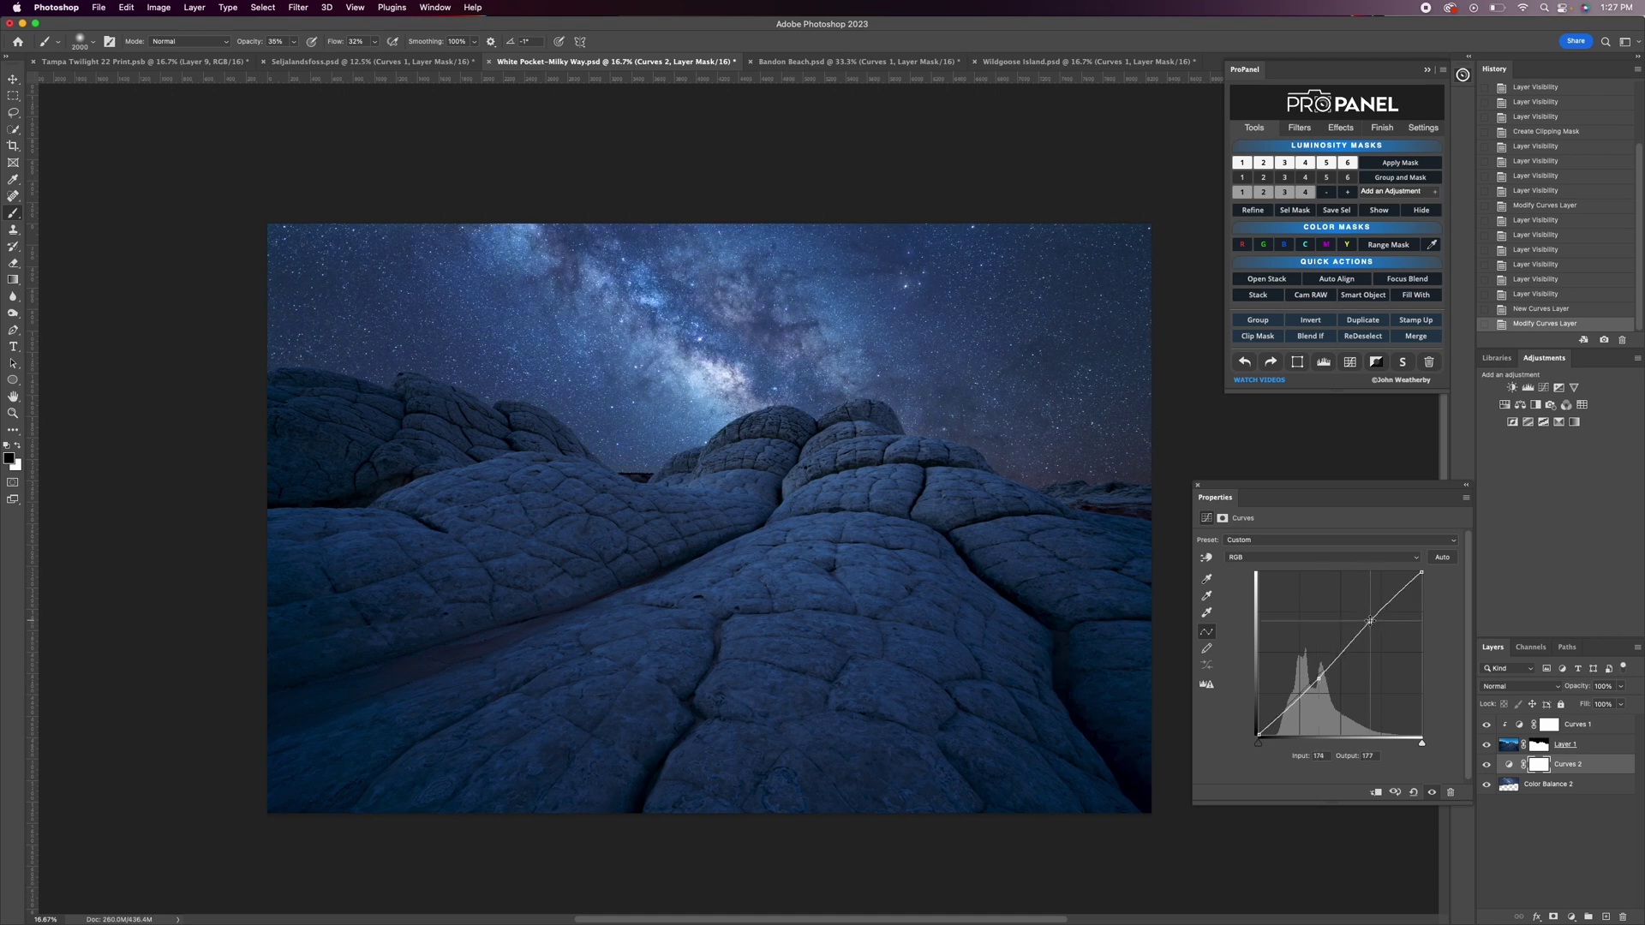
pyautogui.moveTo(1319, 679); pyautogui.dragTo(1319, 680)
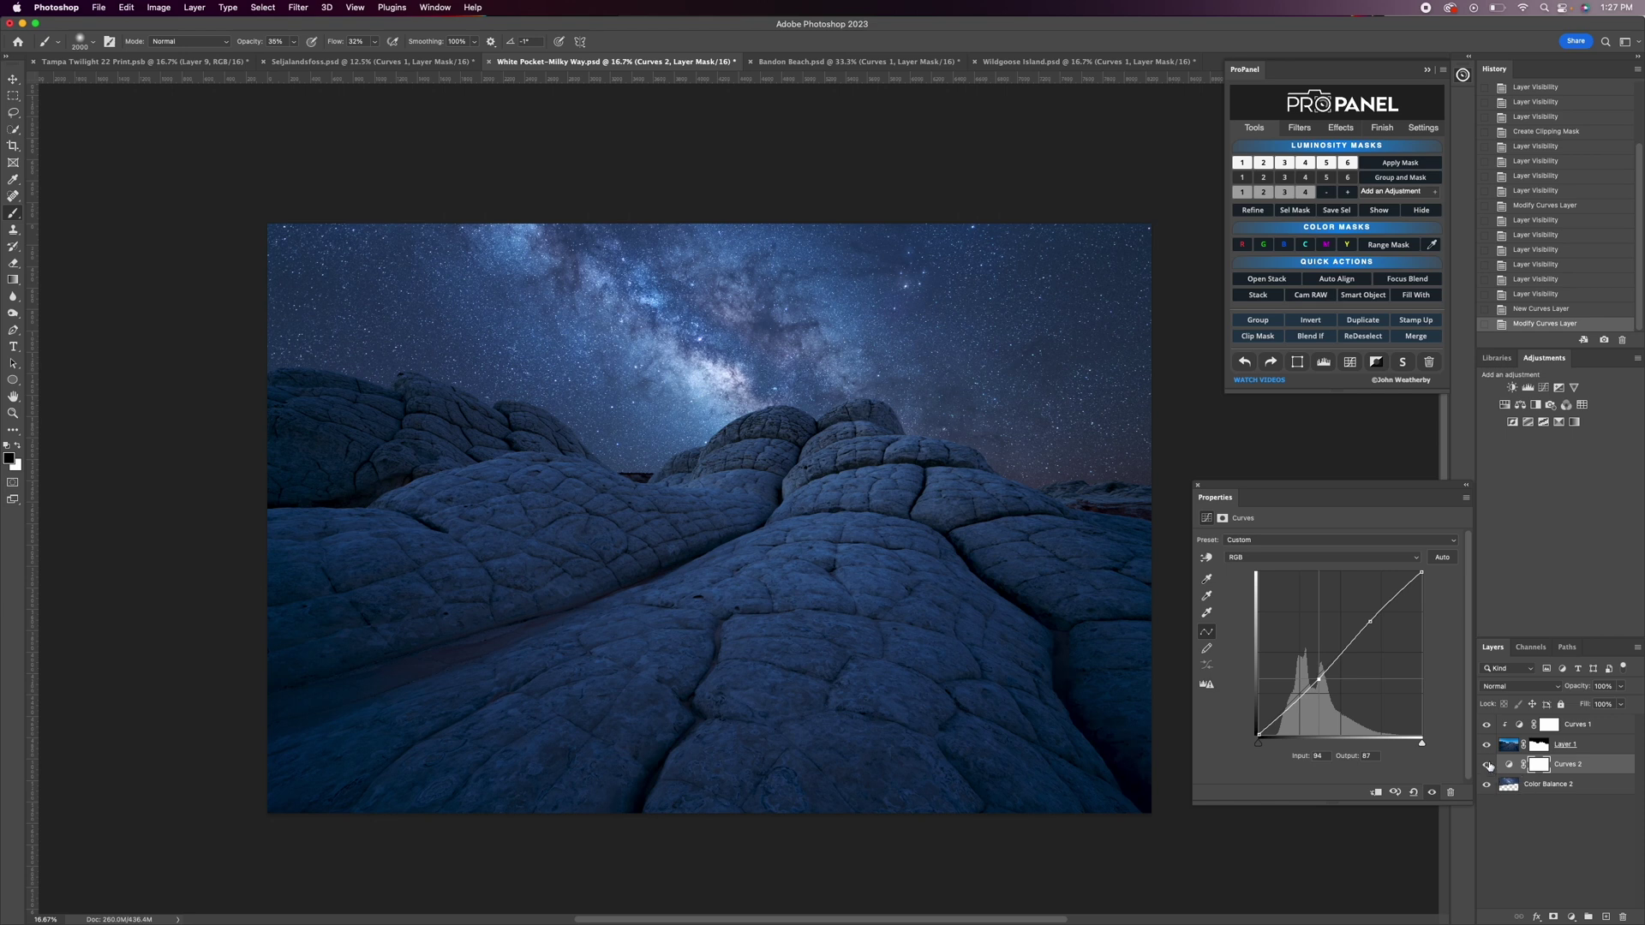
# Strengthen the RGB S-curve on Curves 2 with points at input 92, output 81 and input 173, output 180.
pyautogui.click(1486, 744)
pyautogui.click(1486, 744)
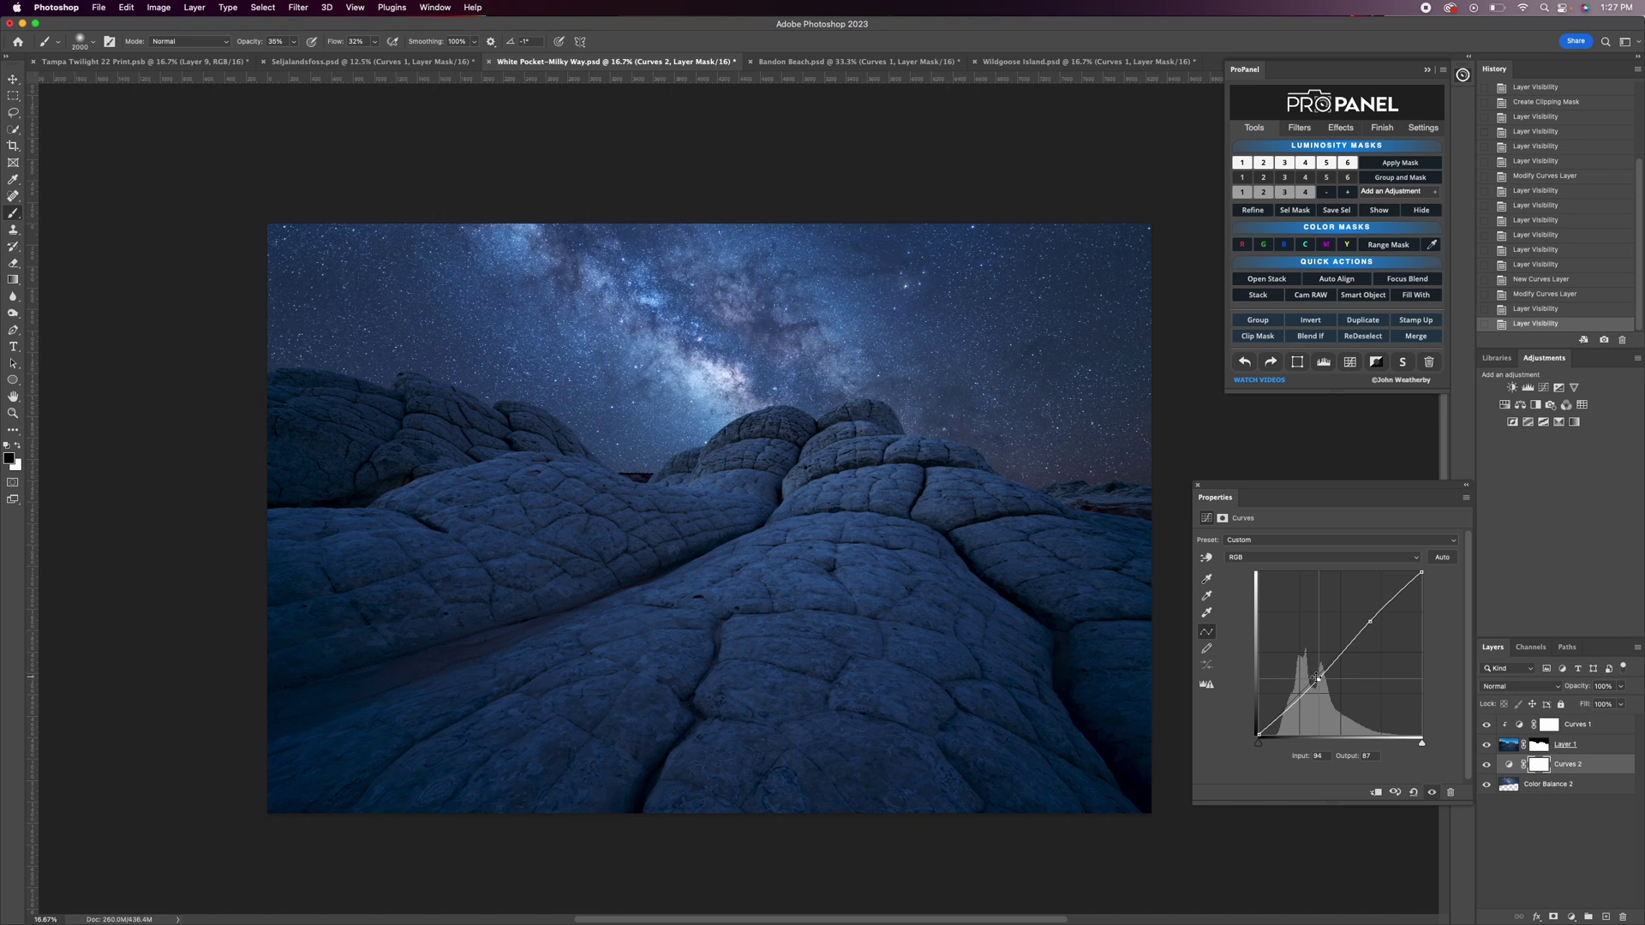
pyautogui.moveTo(1319, 680); pyautogui.dragTo(1318, 683)
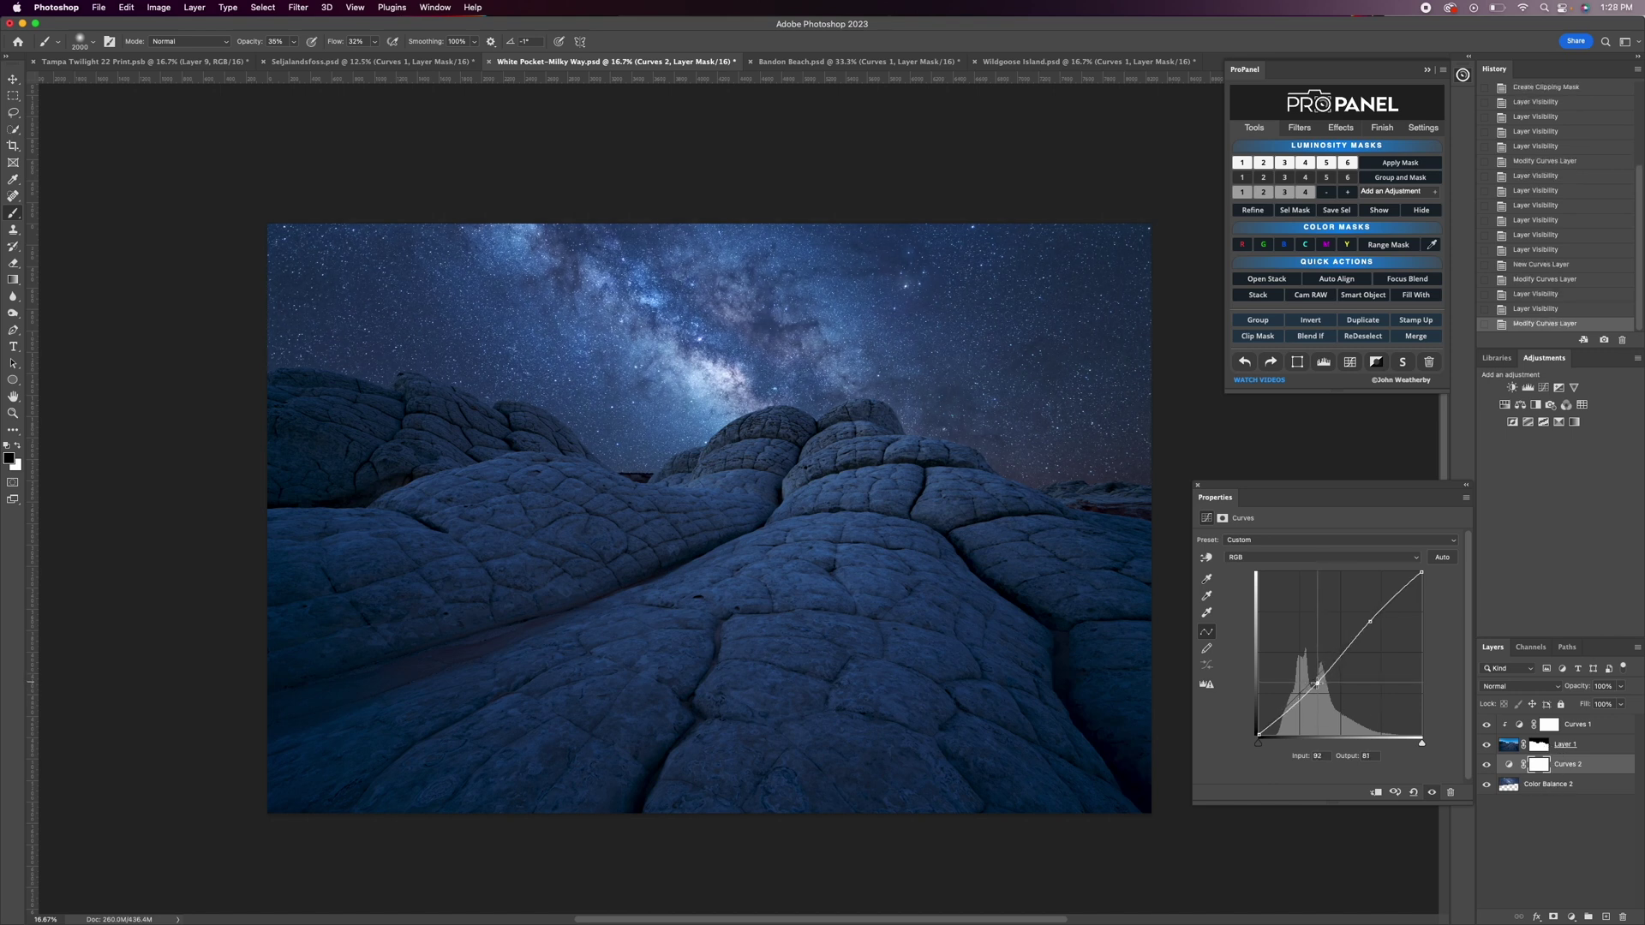
pyautogui.moveTo(1370, 623); pyautogui.dragTo(1370, 619)
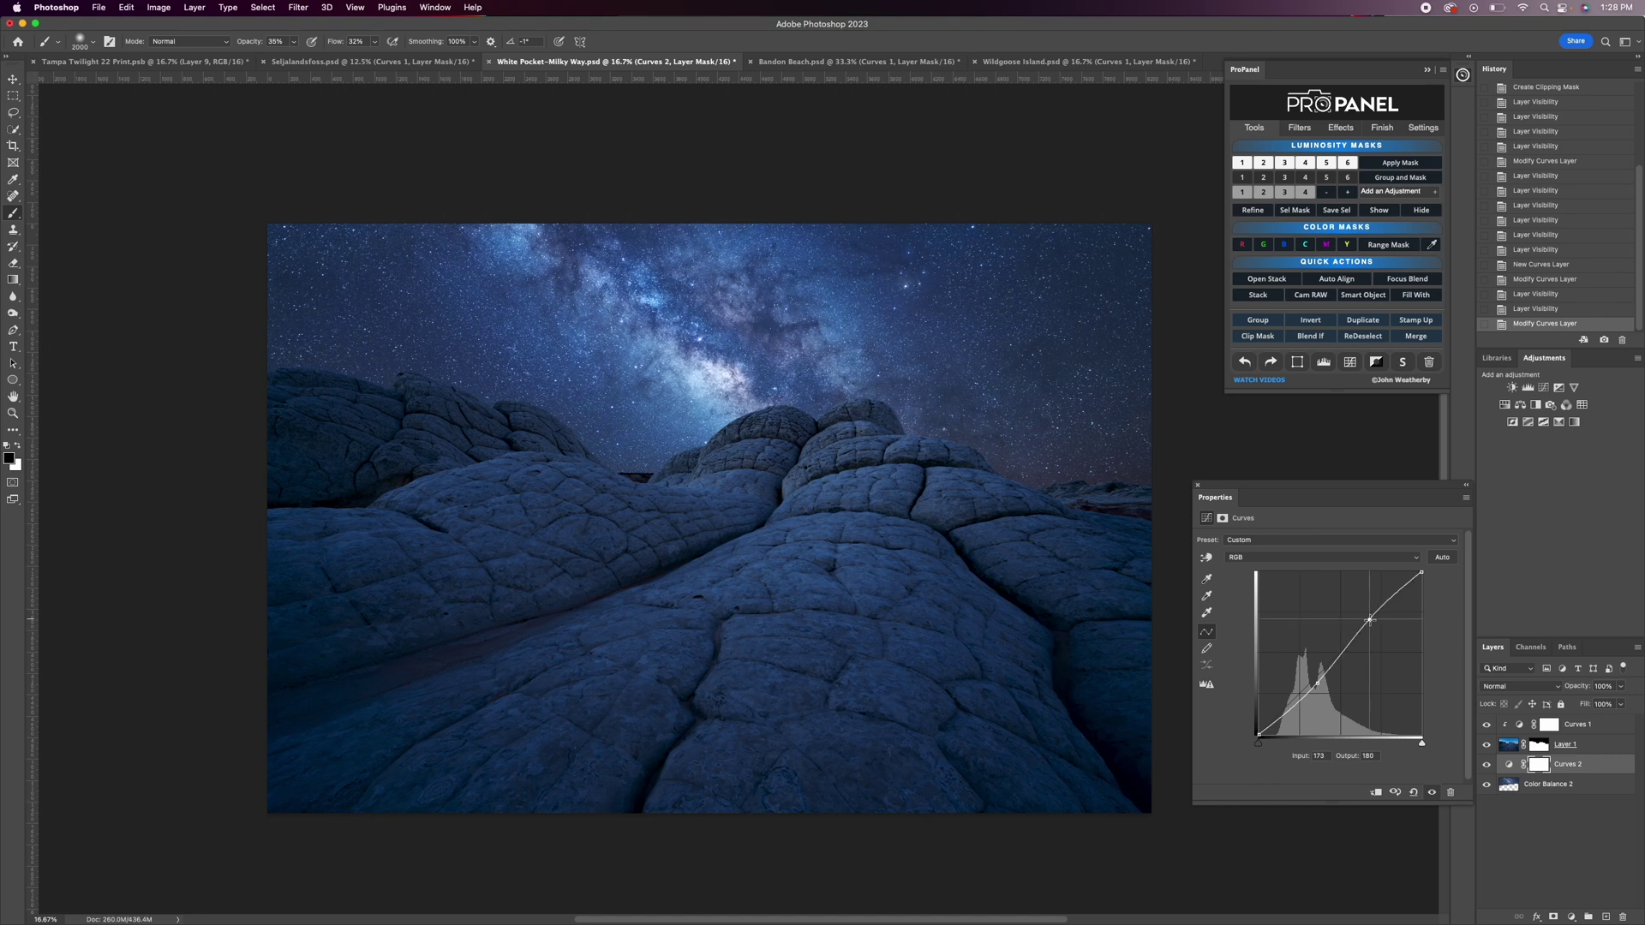
# Raise the highlights of the Red channel slightly on Curves 2 to warm the sky.
pyautogui.click(1265, 561)
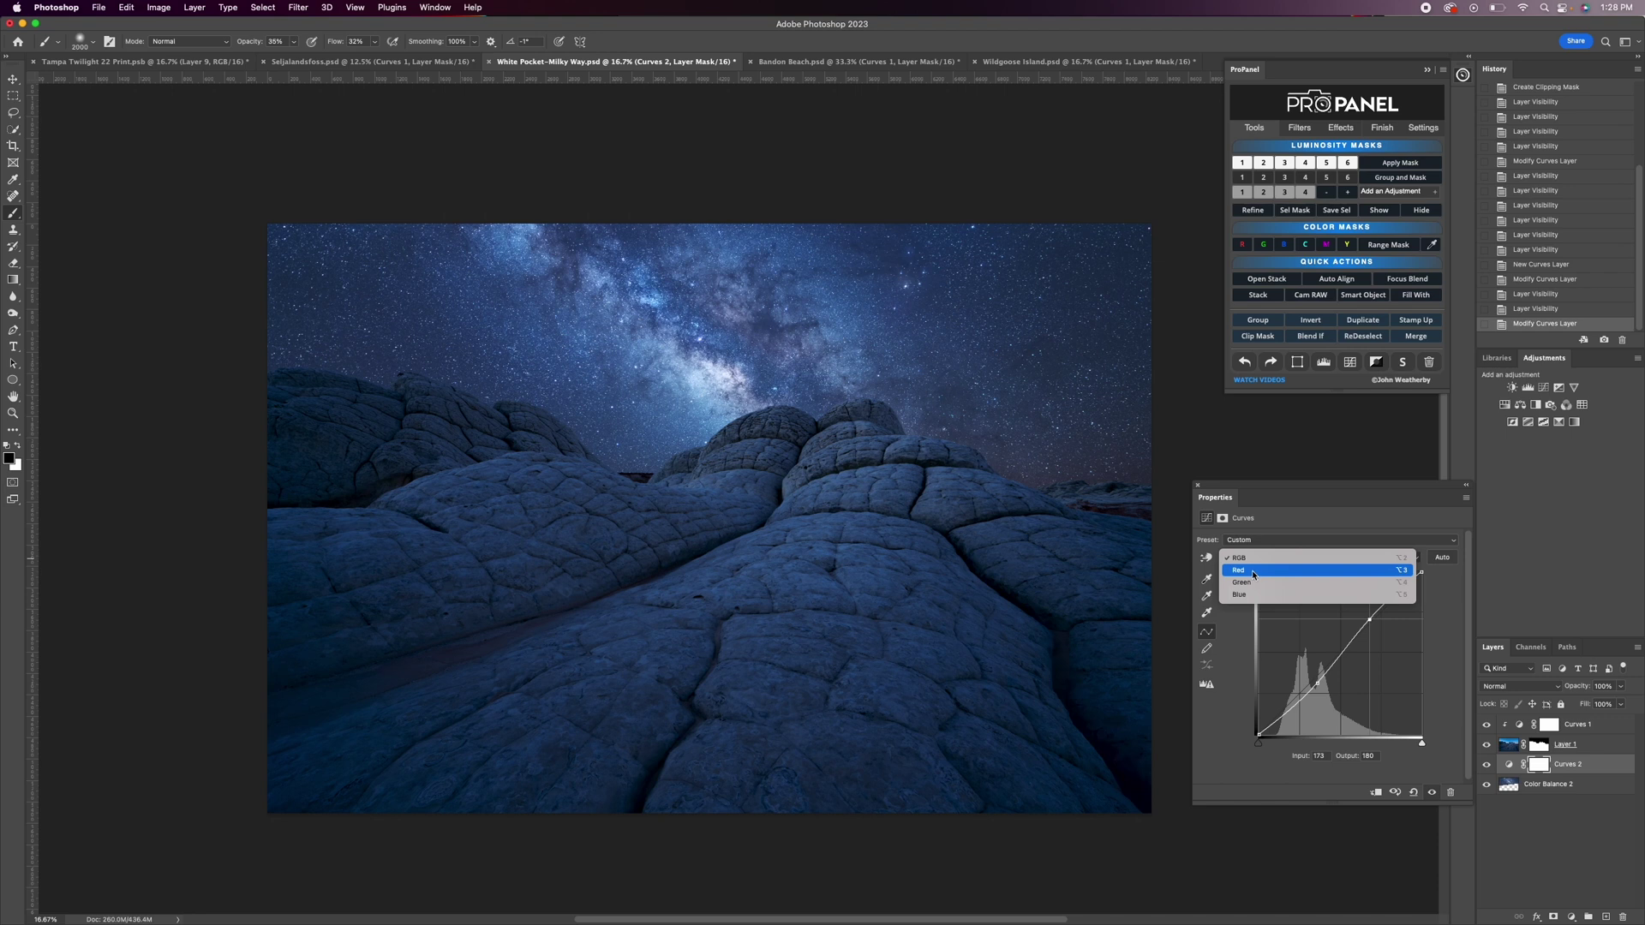
pyautogui.click(1249, 572)
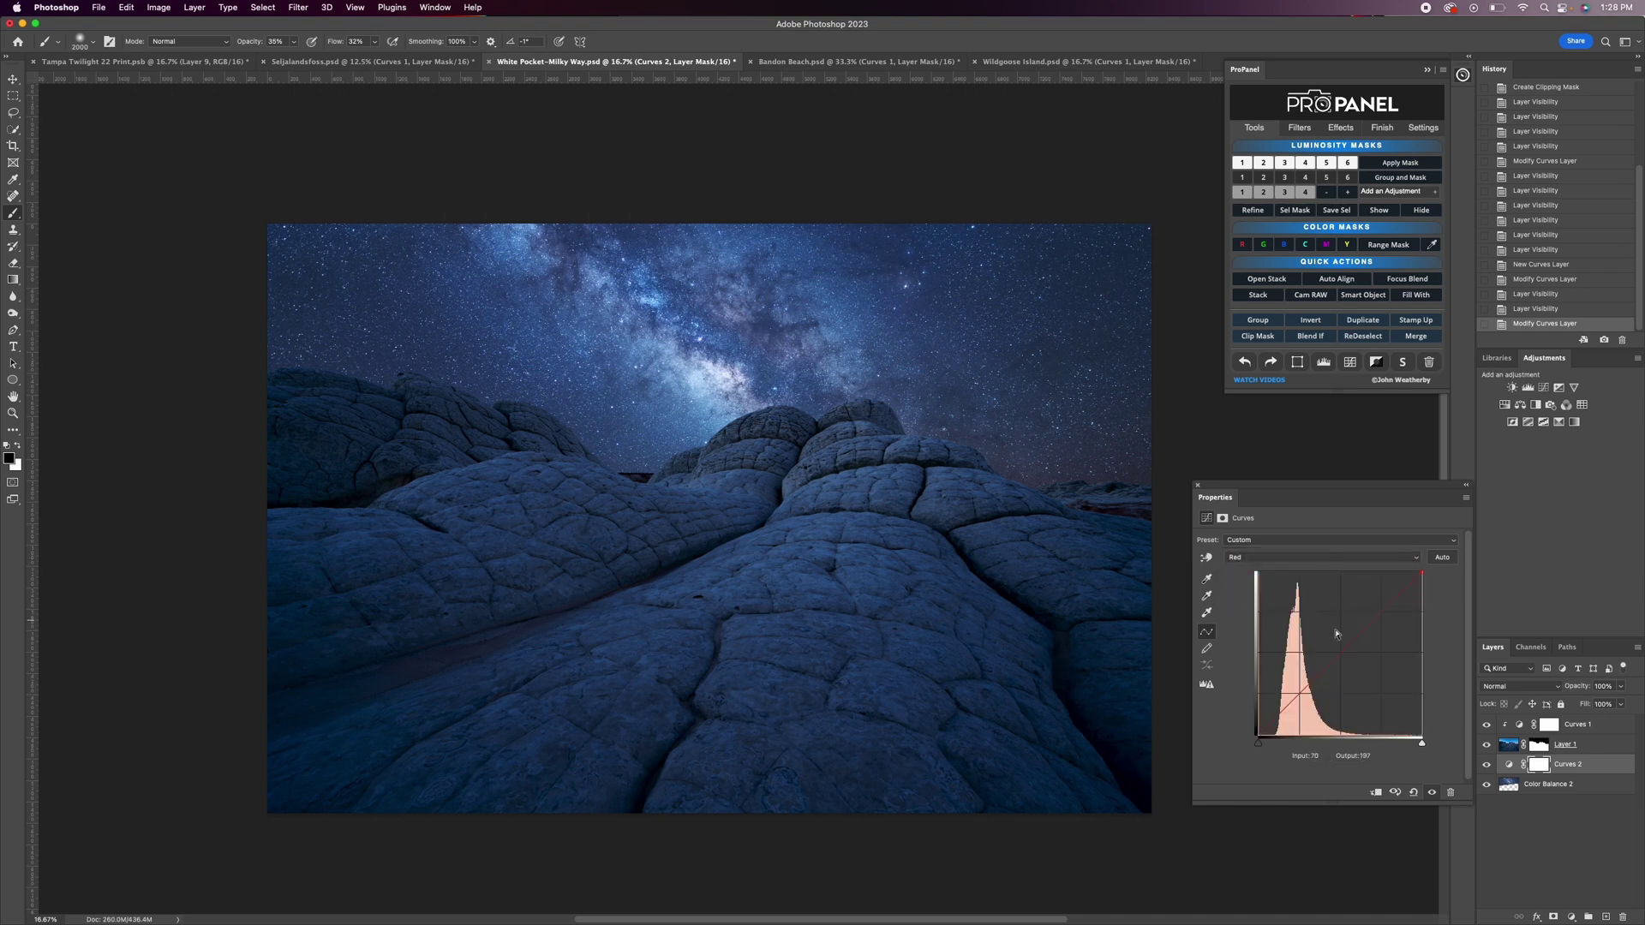
pyautogui.click(1383, 610)
pyautogui.moveTo(1381, 611); pyautogui.dragTo(1380, 609)
# Reduce blue in the foreground rocks on Curves 1 with on-image adjustment, placing a Blue channel point at input 109, output 103.
pyautogui.click(1581, 747)
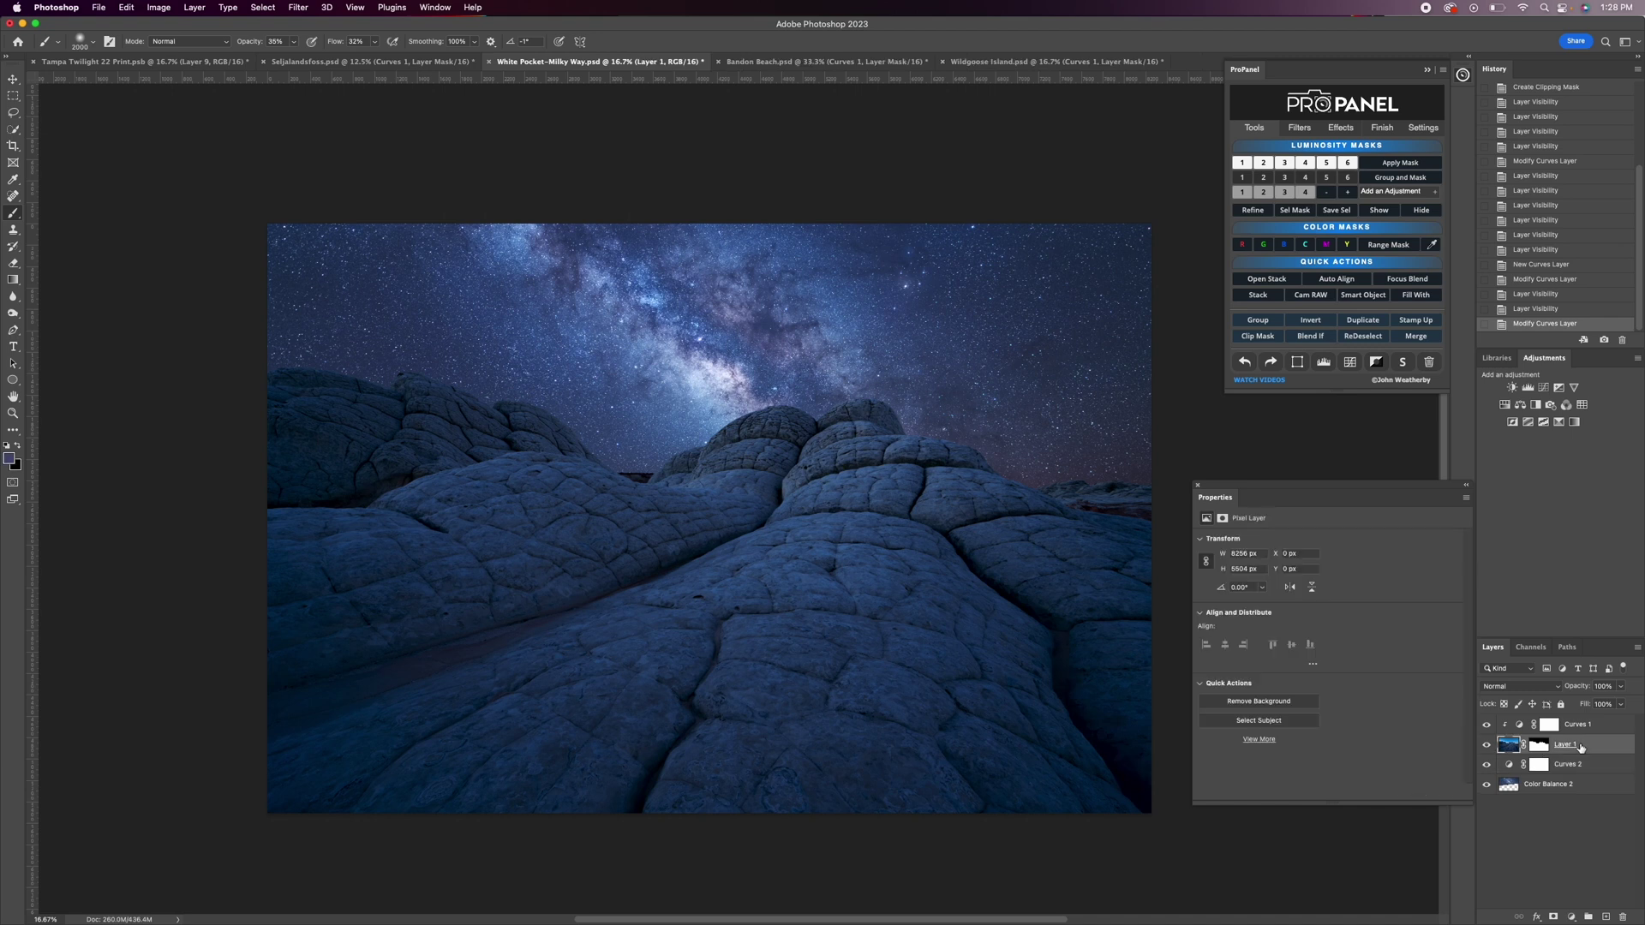
pyautogui.click(1549, 725)
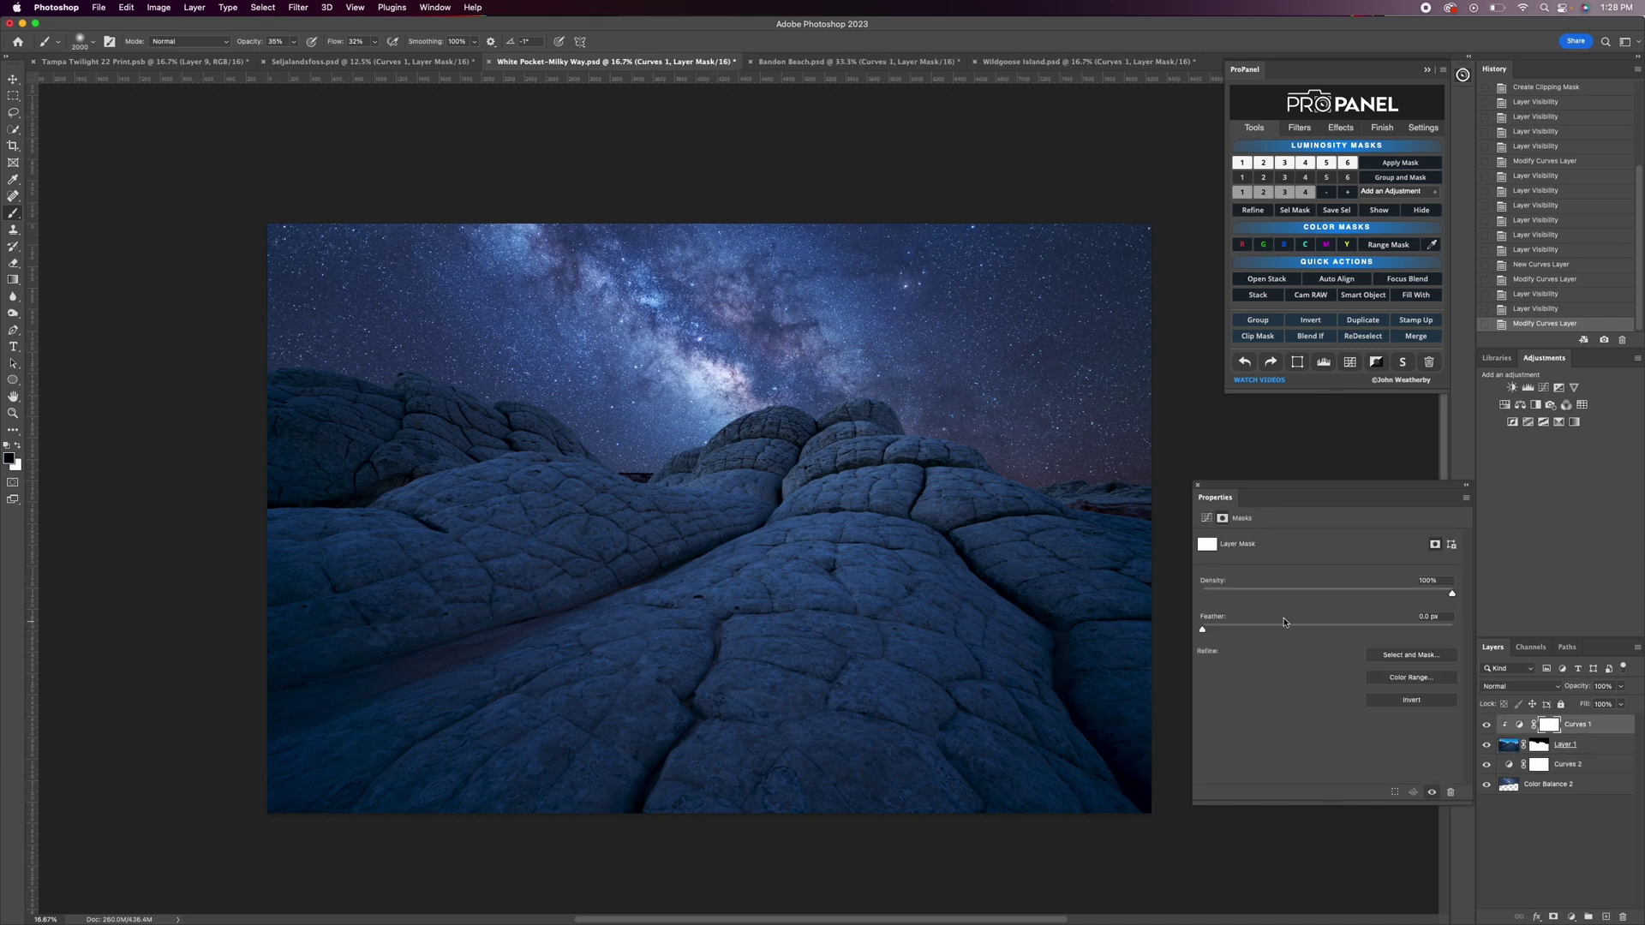
pyautogui.click(1207, 518)
pyautogui.click(1277, 558)
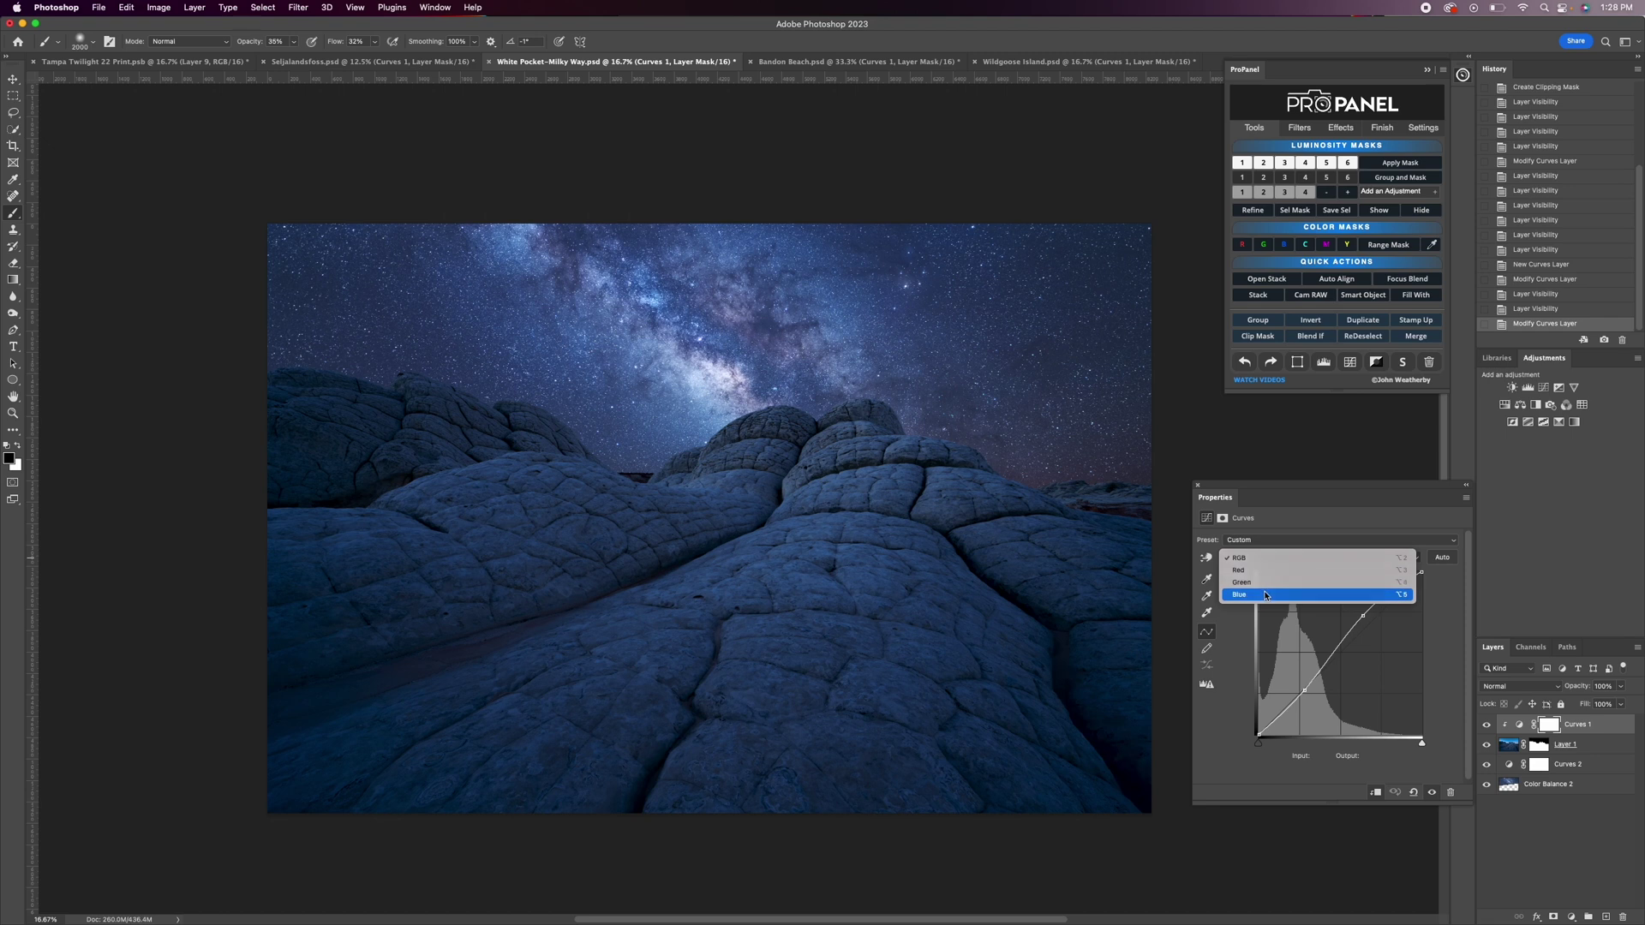
pyautogui.click(1266, 595)
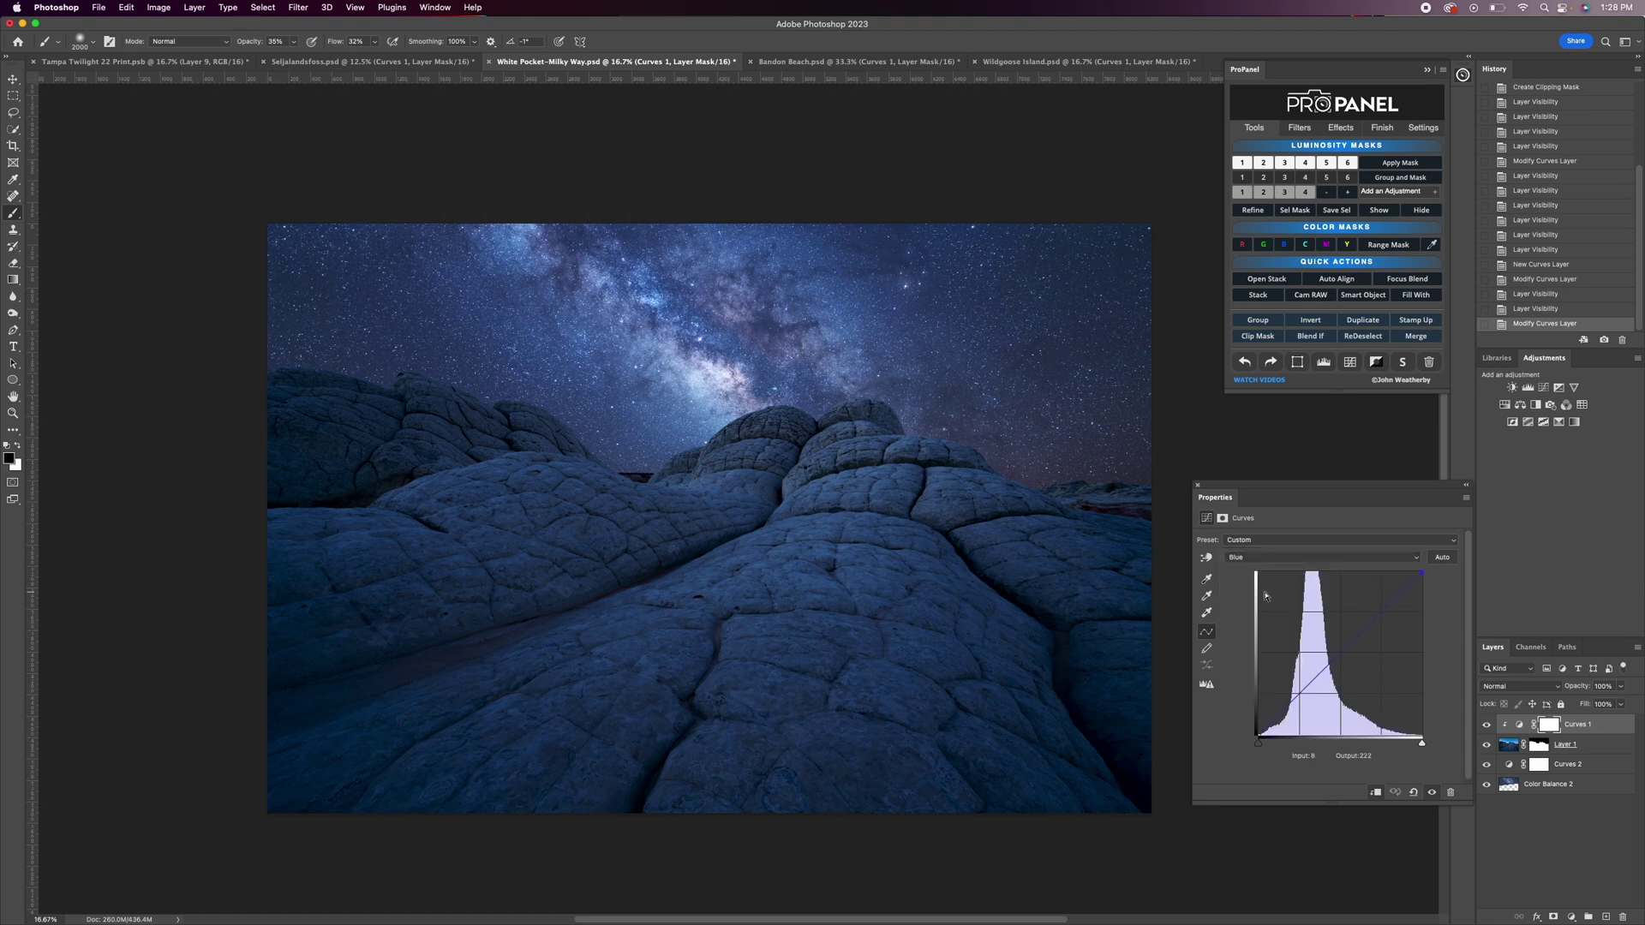
pyautogui.click(1205, 558)
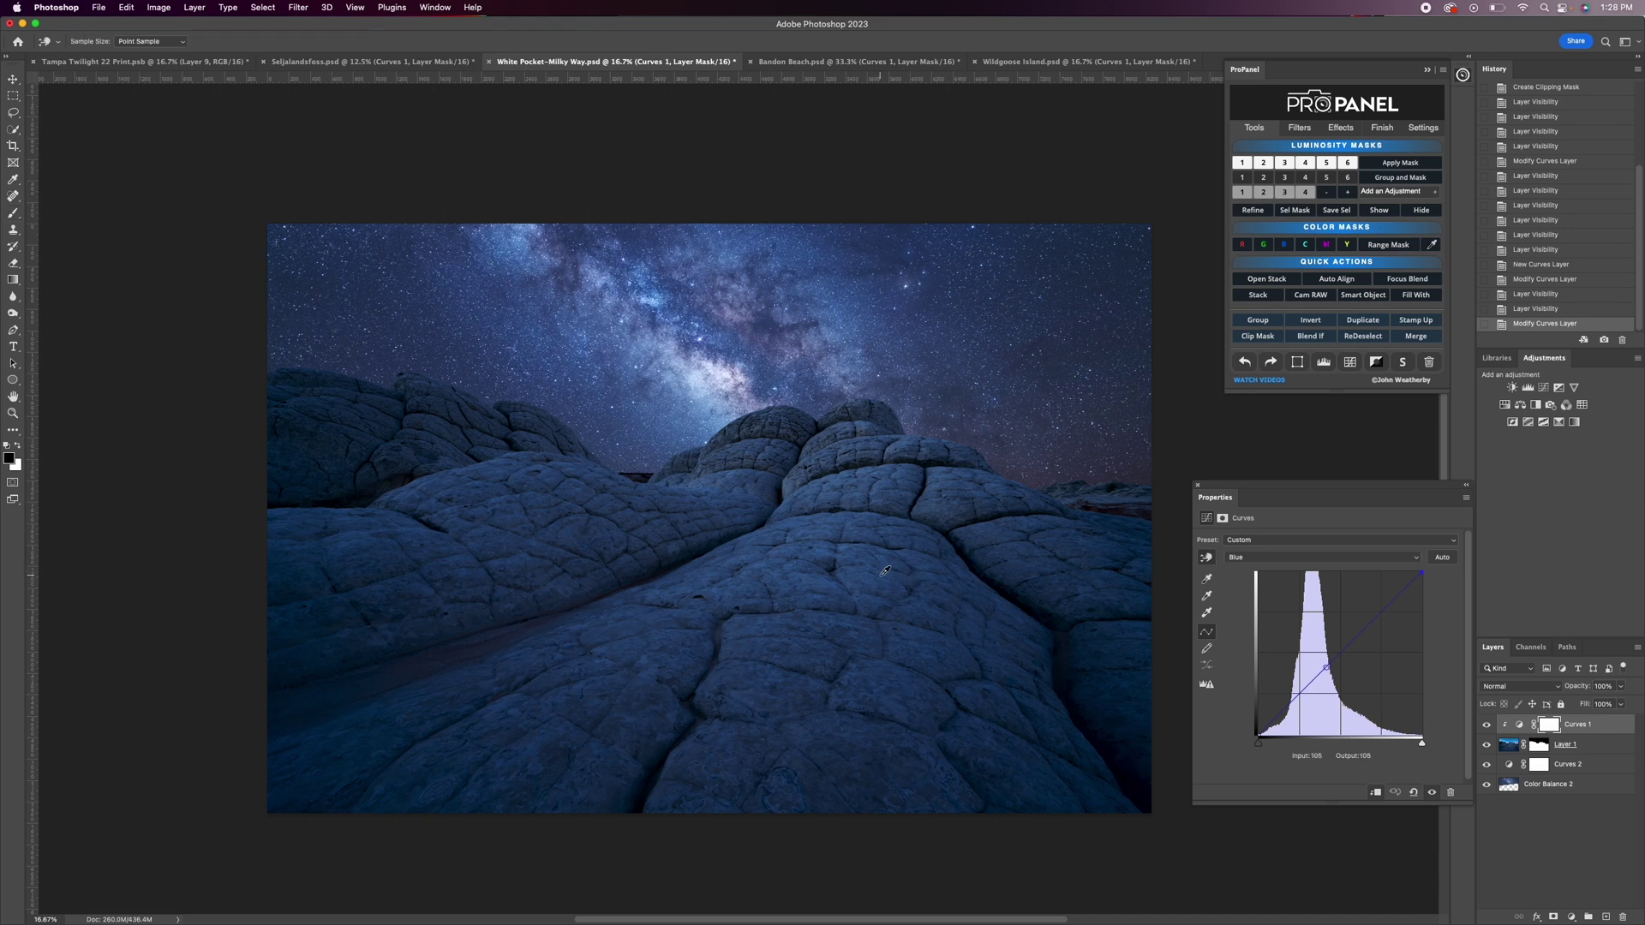
pyautogui.moveTo(885, 571); pyautogui.dragTo(888, 576)
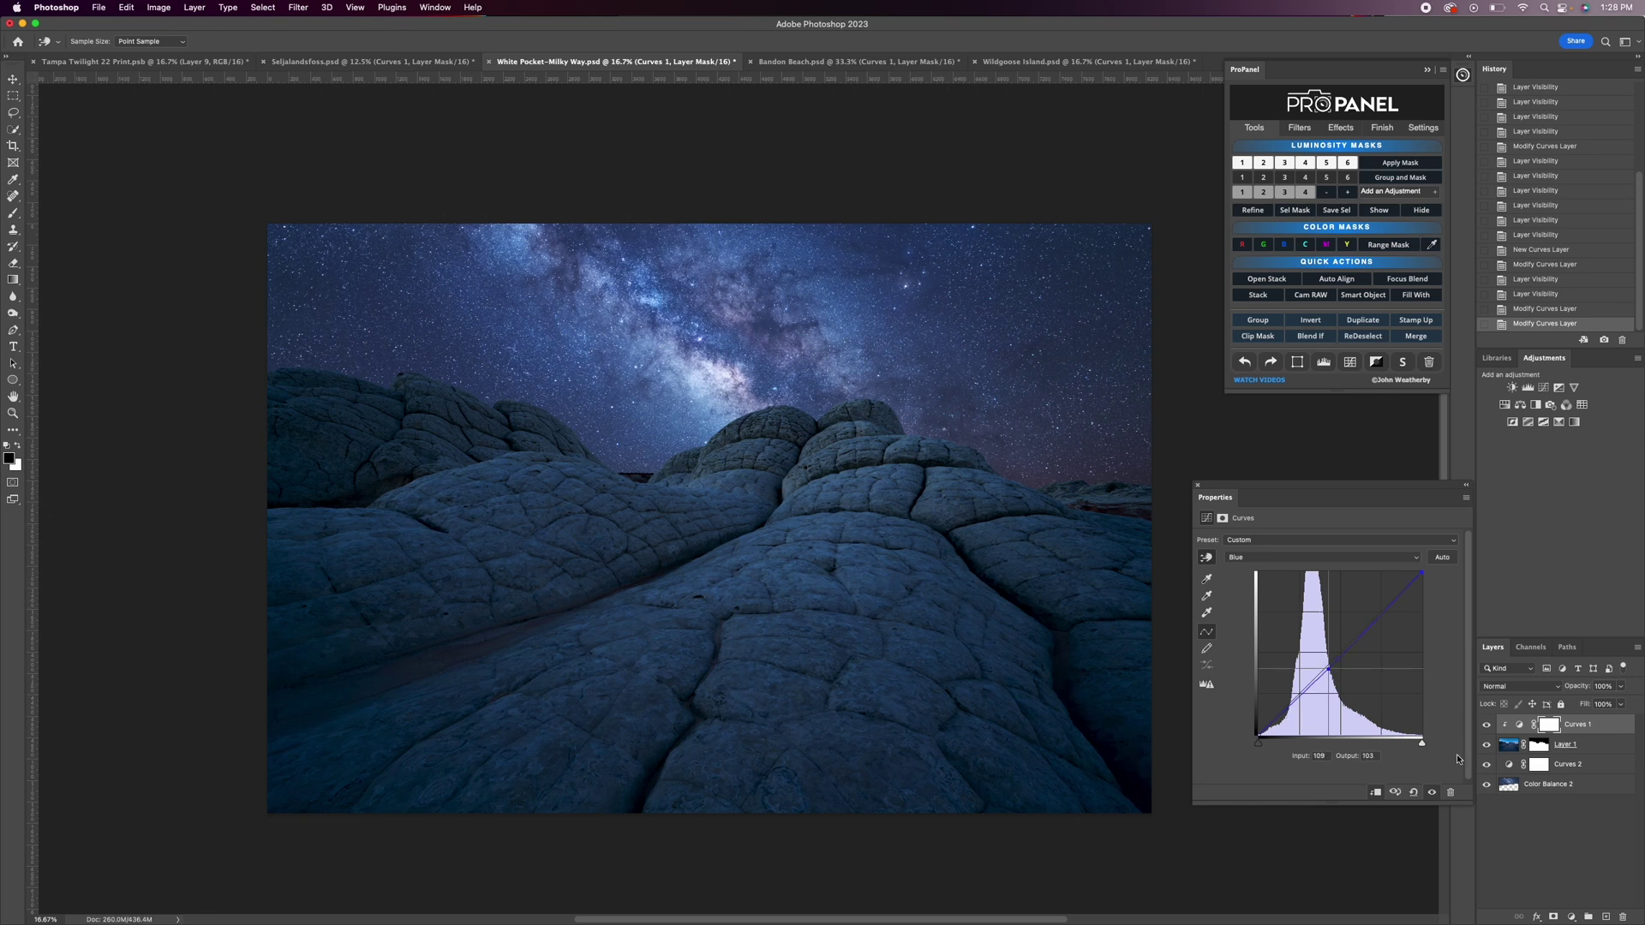
# Lower the opacity of the Curves 2 layer to soften its effect on the sky.
pyautogui.click(1606, 764)
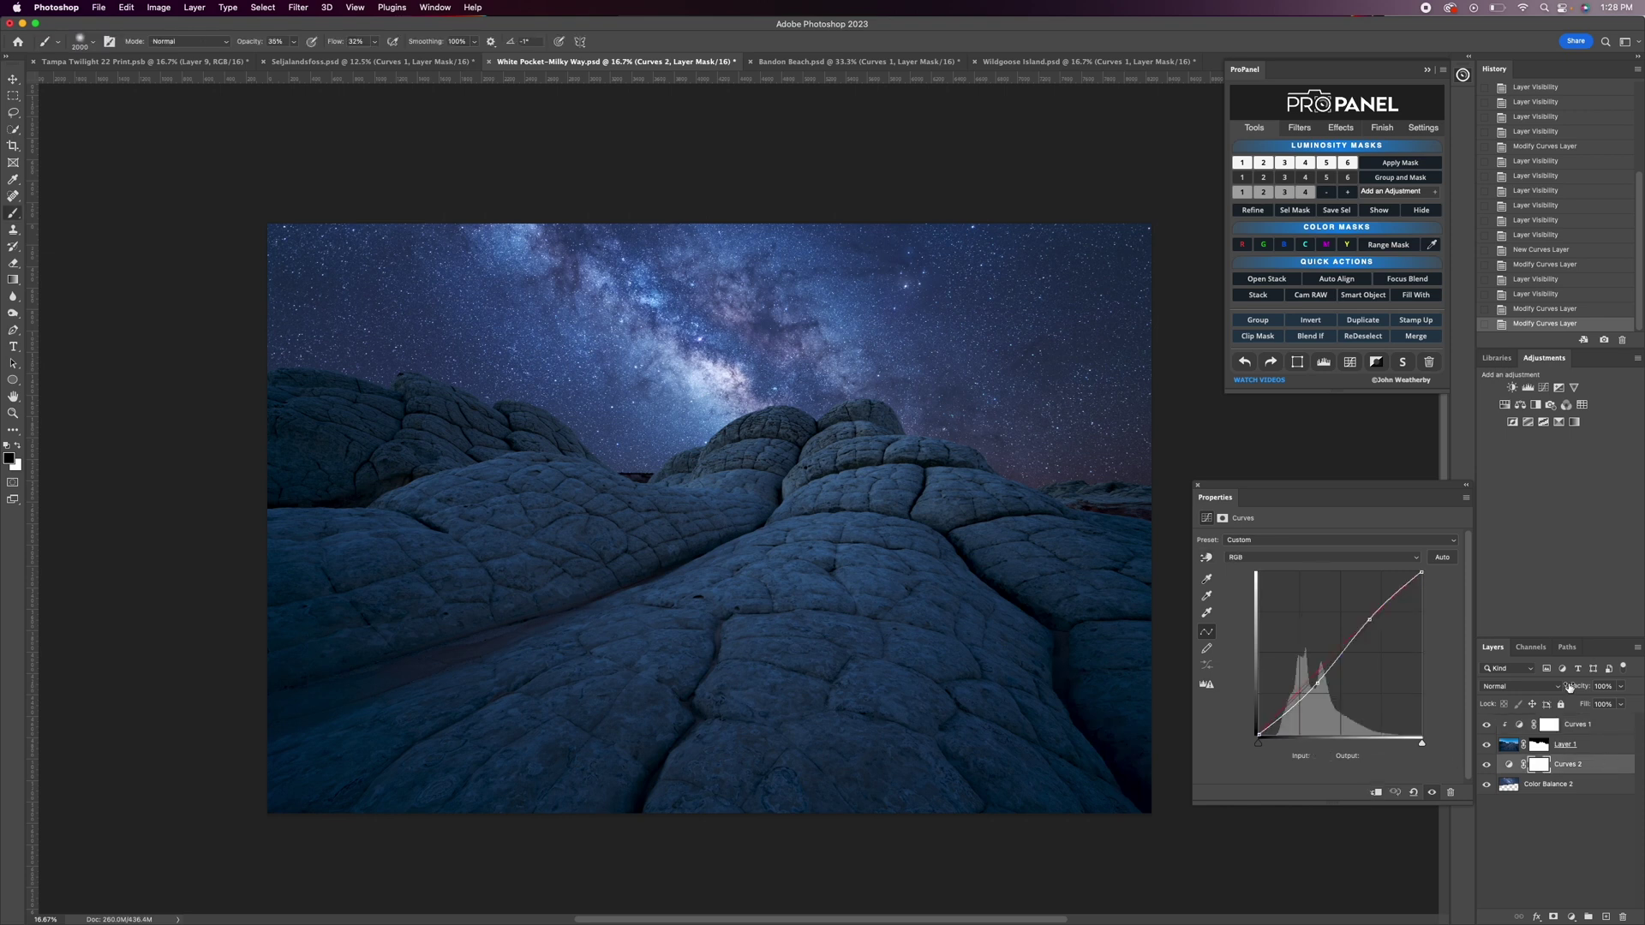
pyautogui.moveTo(1583, 687); pyautogui.dragTo(1561, 689)
# Add a new Curves layer above Curves 1 and set its blend mode to Soft Light.
pyautogui.click(1581, 730)
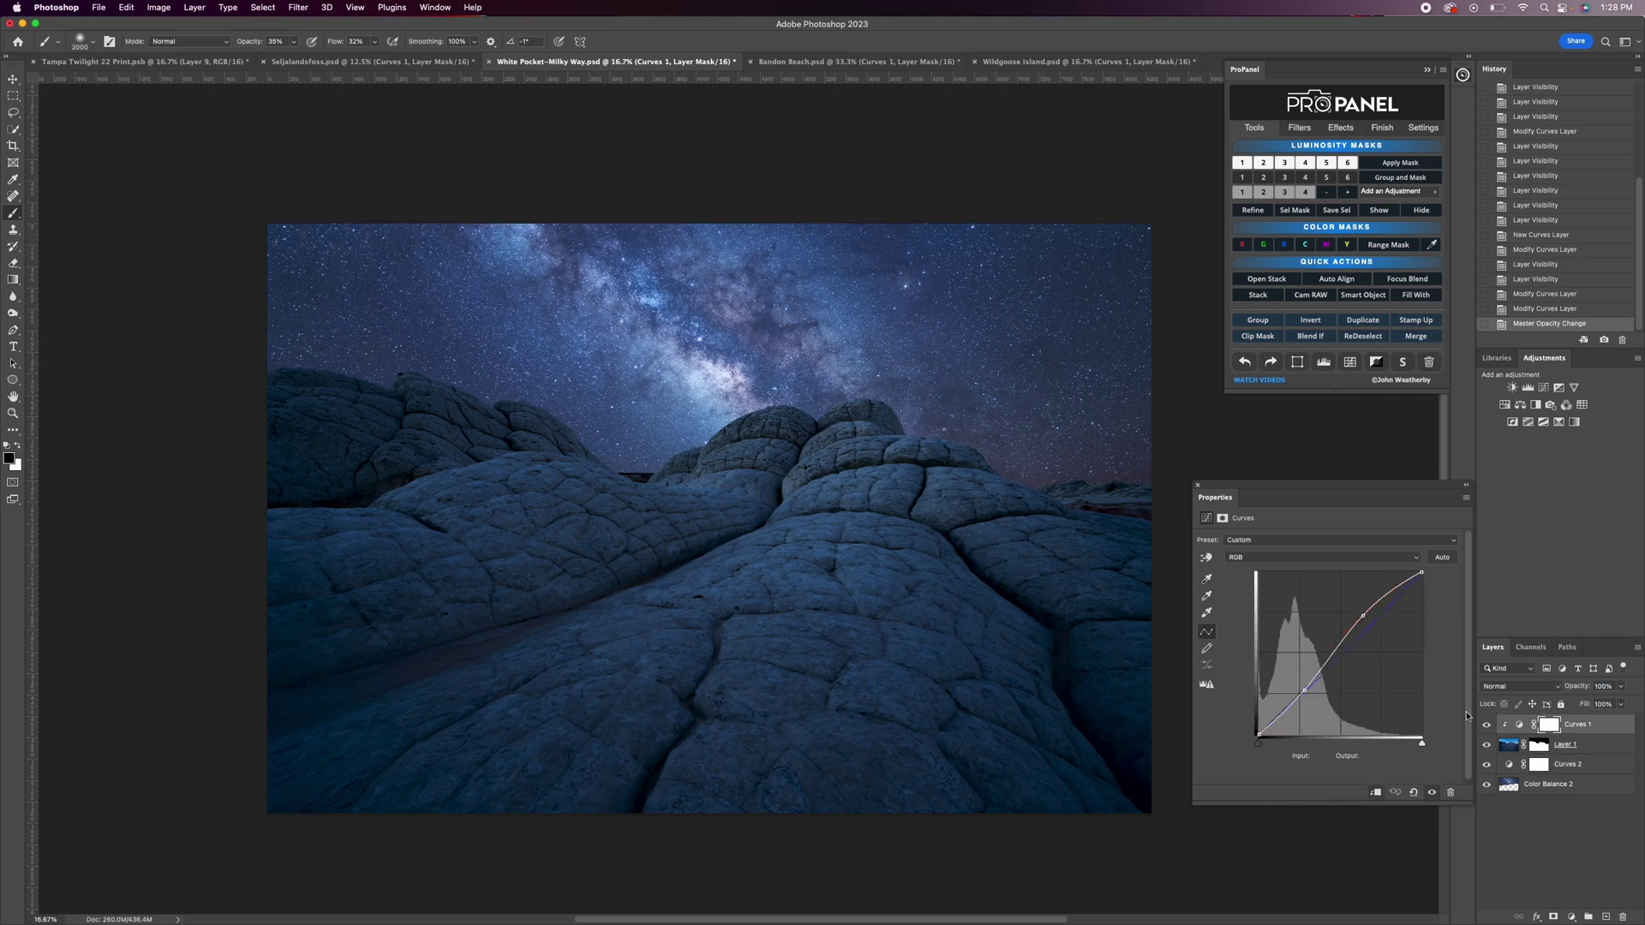
pyautogui.click(1349, 363)
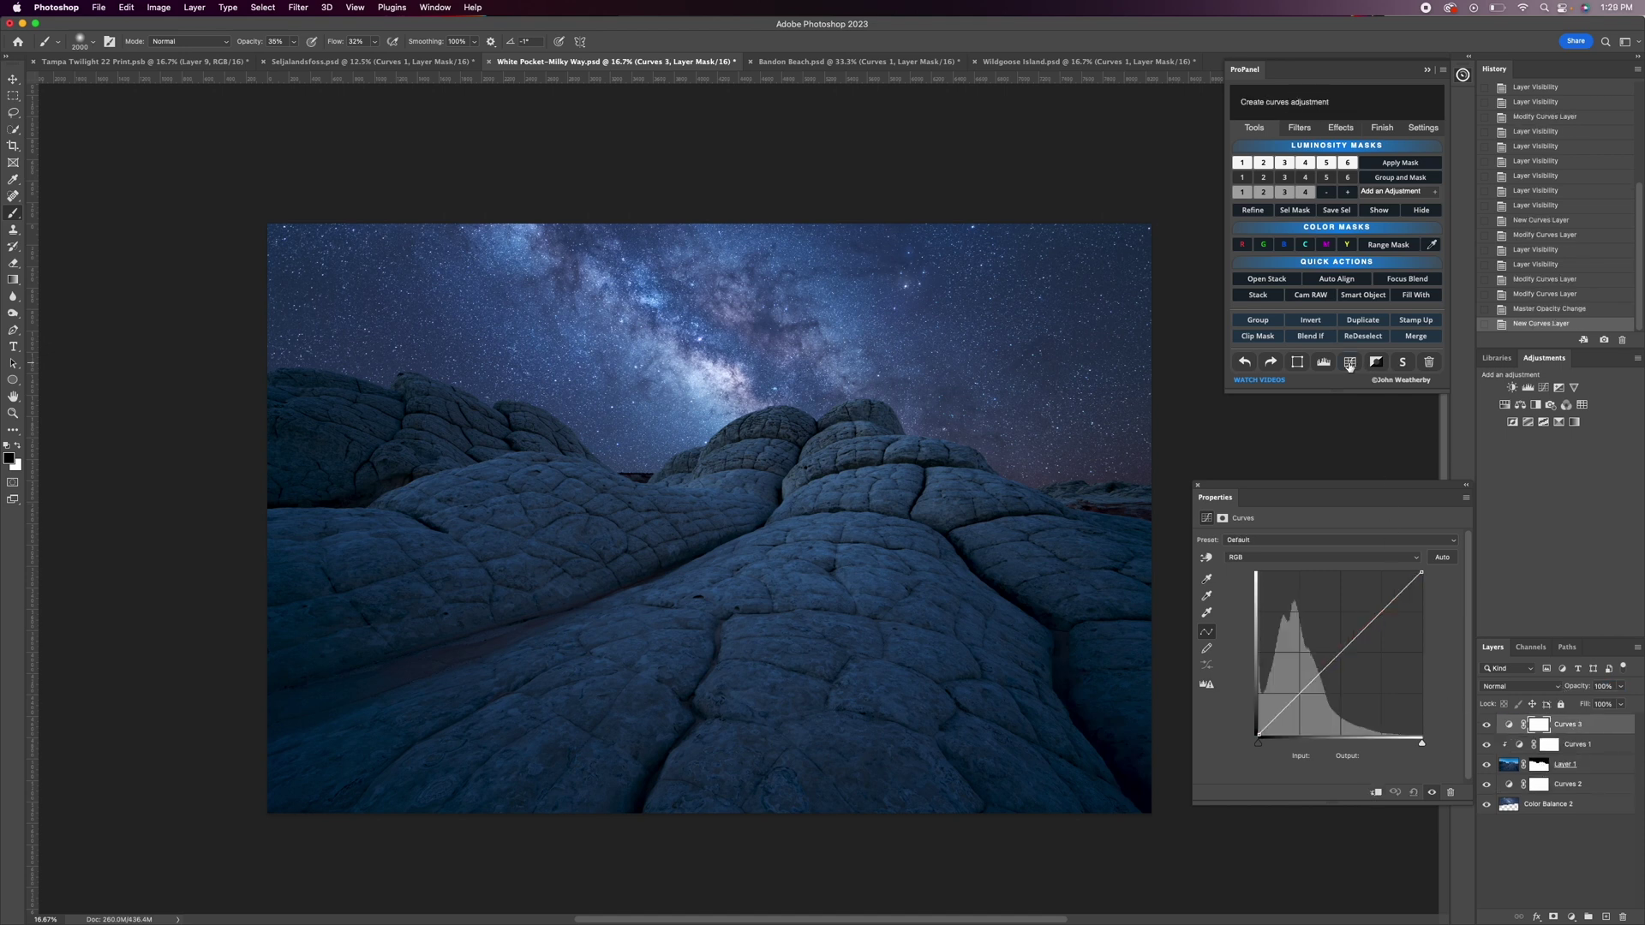
pyautogui.click(1512, 691)
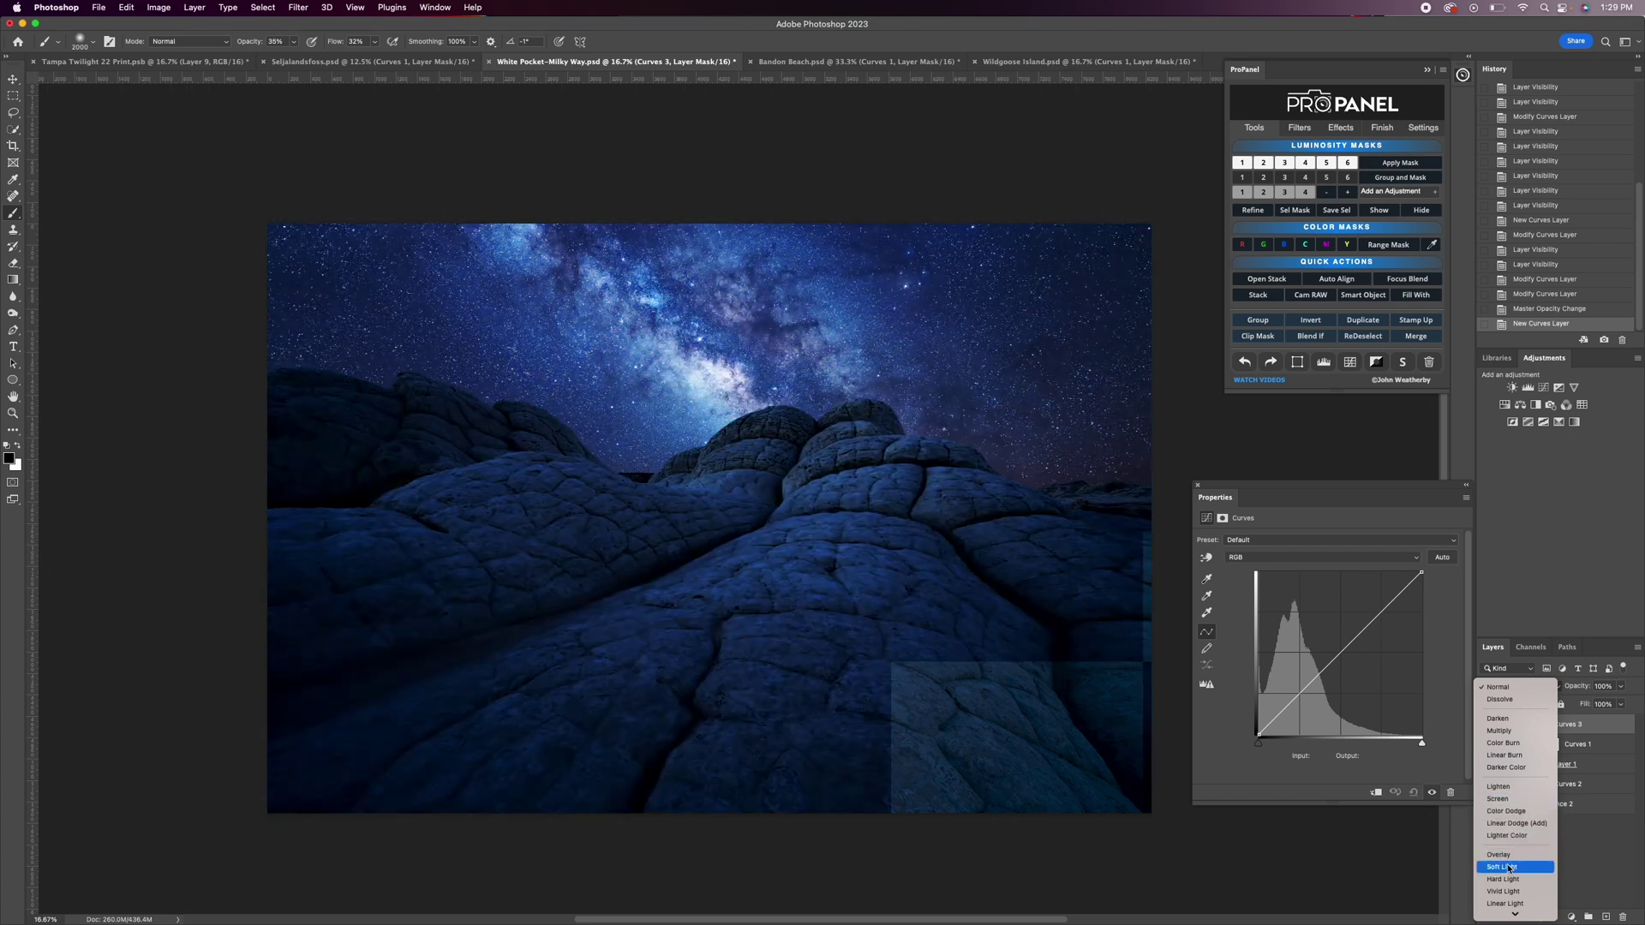
pyautogui.click(1510, 868)
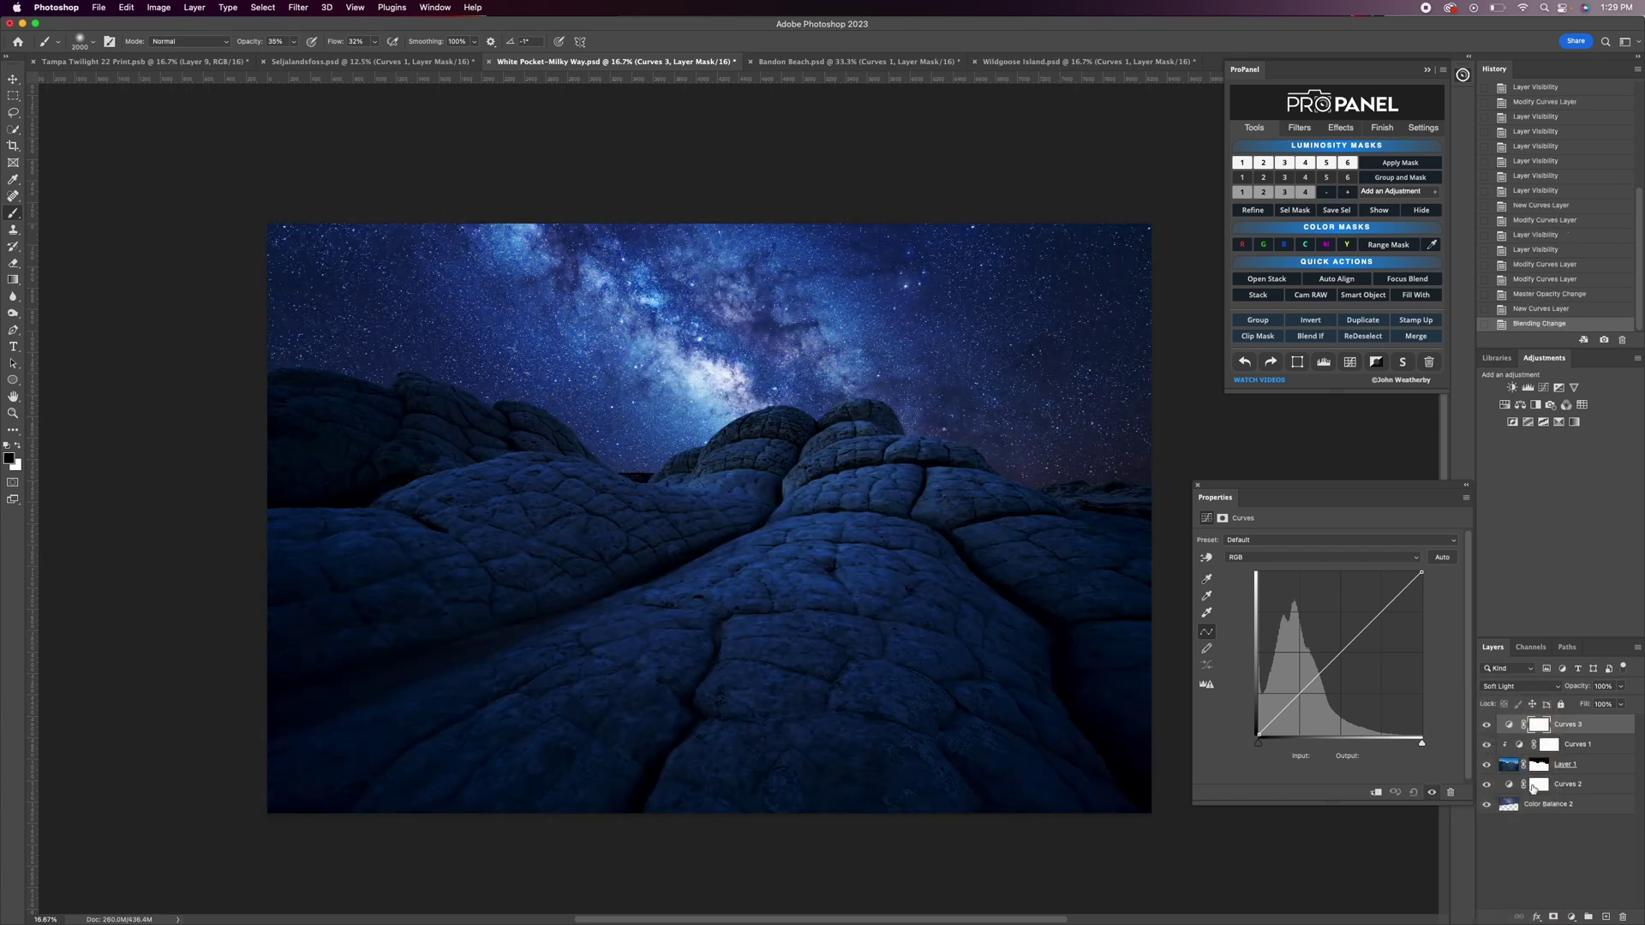
# Toggle the visibility of Curves 3 to review the Soft Light effect on the image.
pyautogui.click(1487, 727)
pyautogui.click(1487, 726)
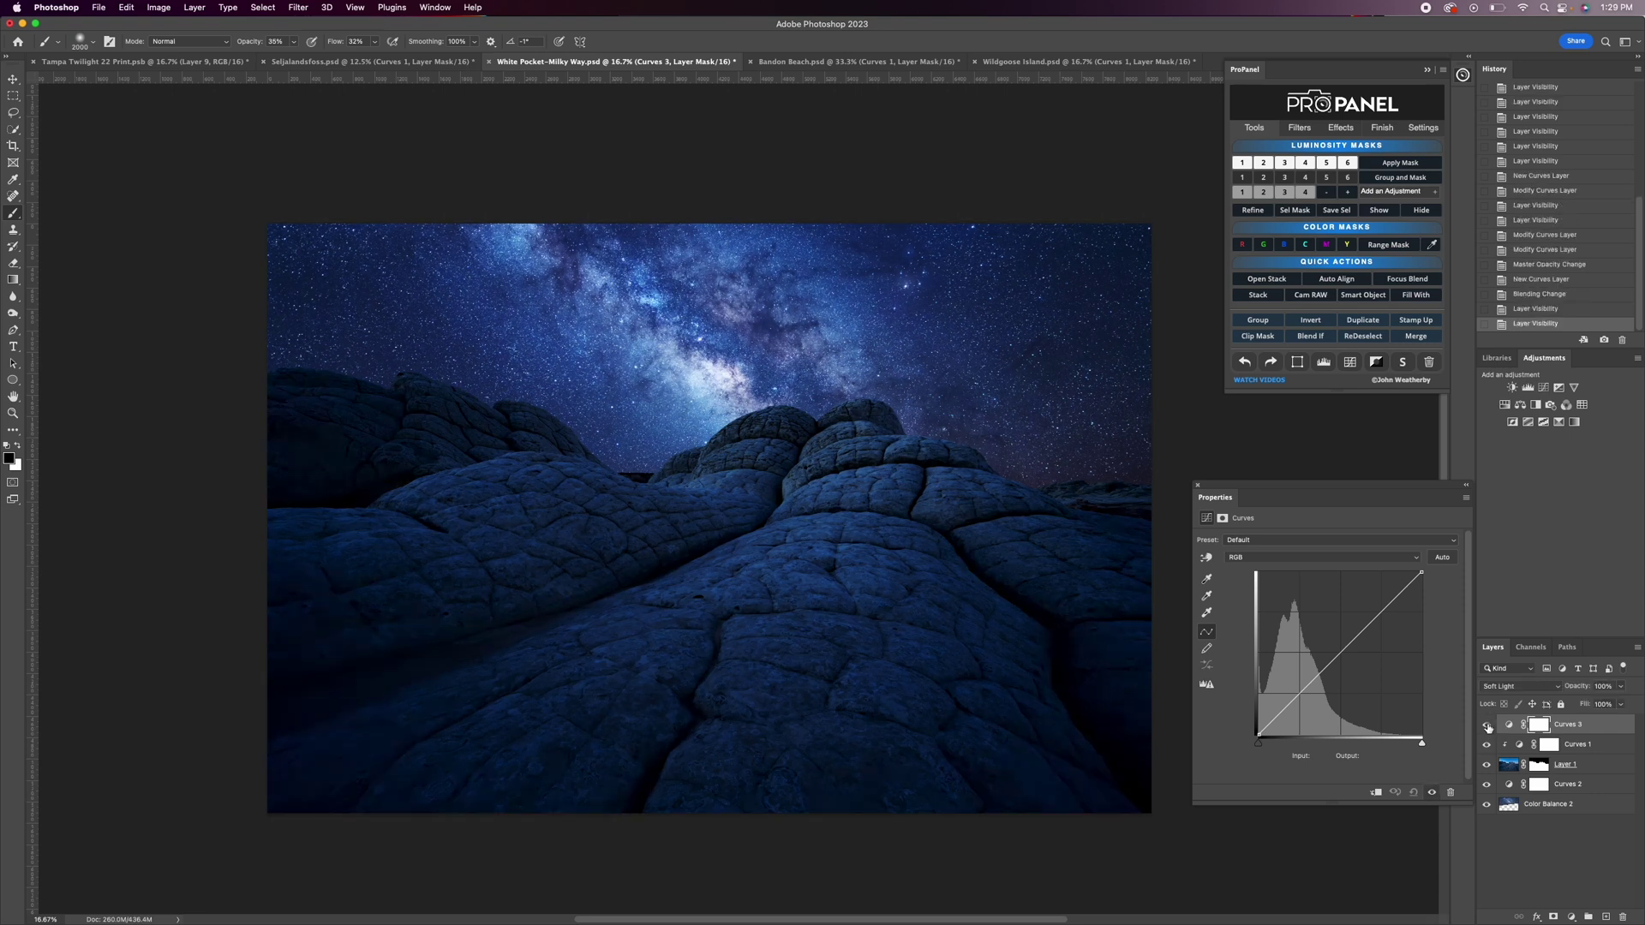
pyautogui.click(1487, 727)
pyautogui.click(1487, 726)
pyautogui.click(1487, 727)
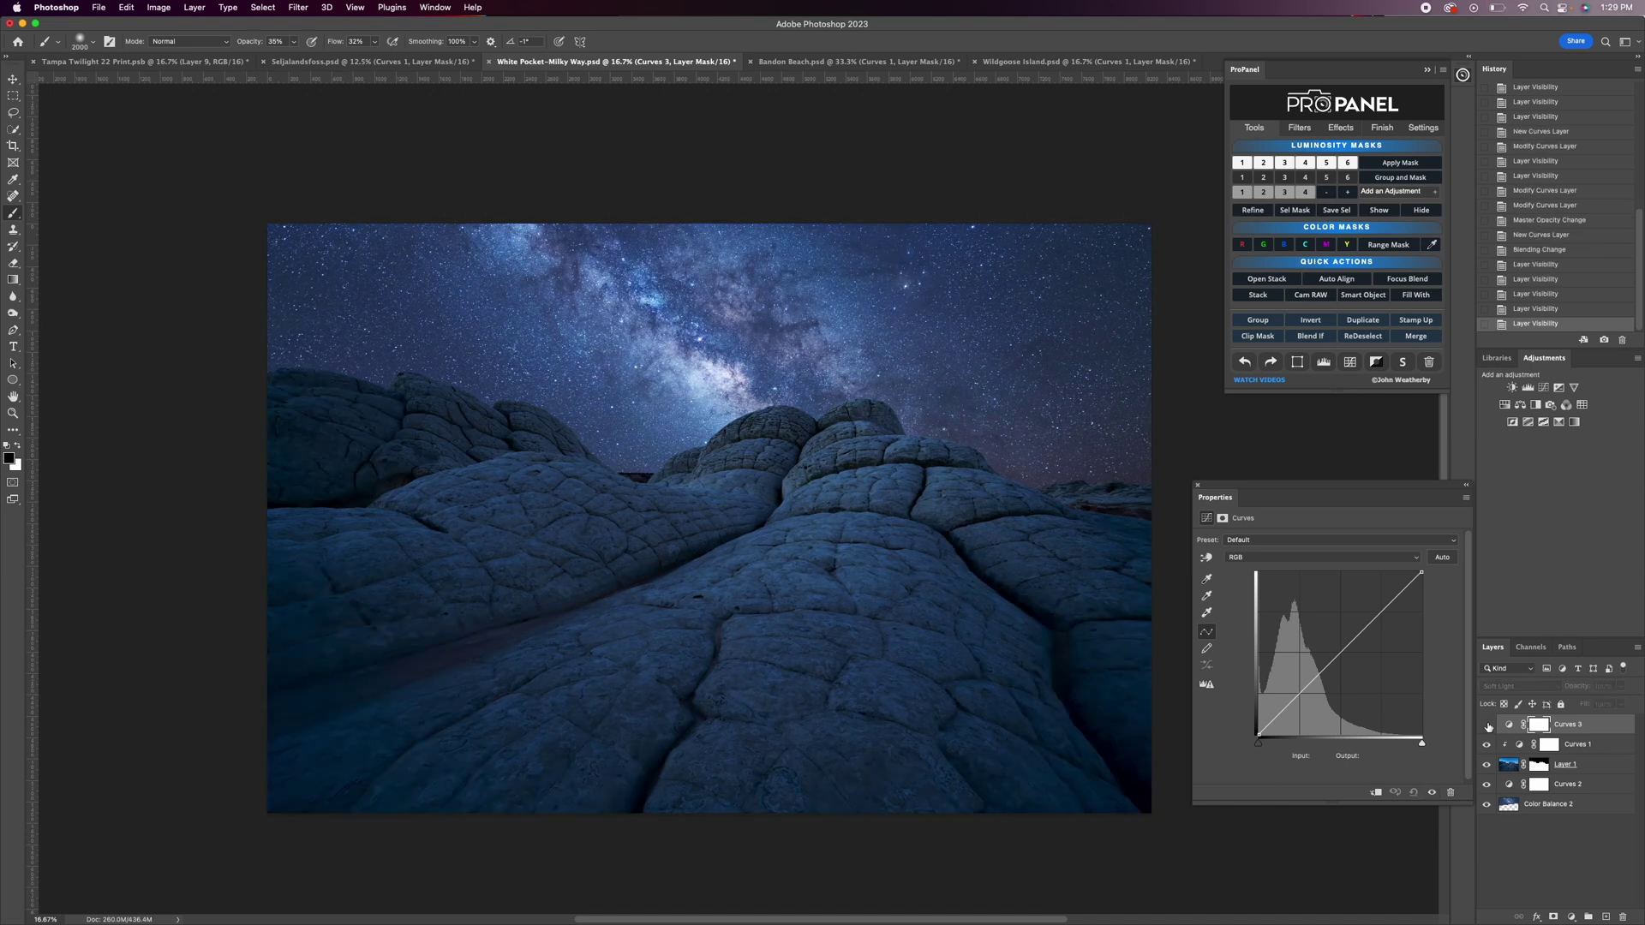
pyautogui.click(1487, 726)
# Set the opacity of Curves 3 to 28% and invert its layer mask to black.
pyautogui.moveTo(1581, 686); pyautogui.dragTo(1548, 687)
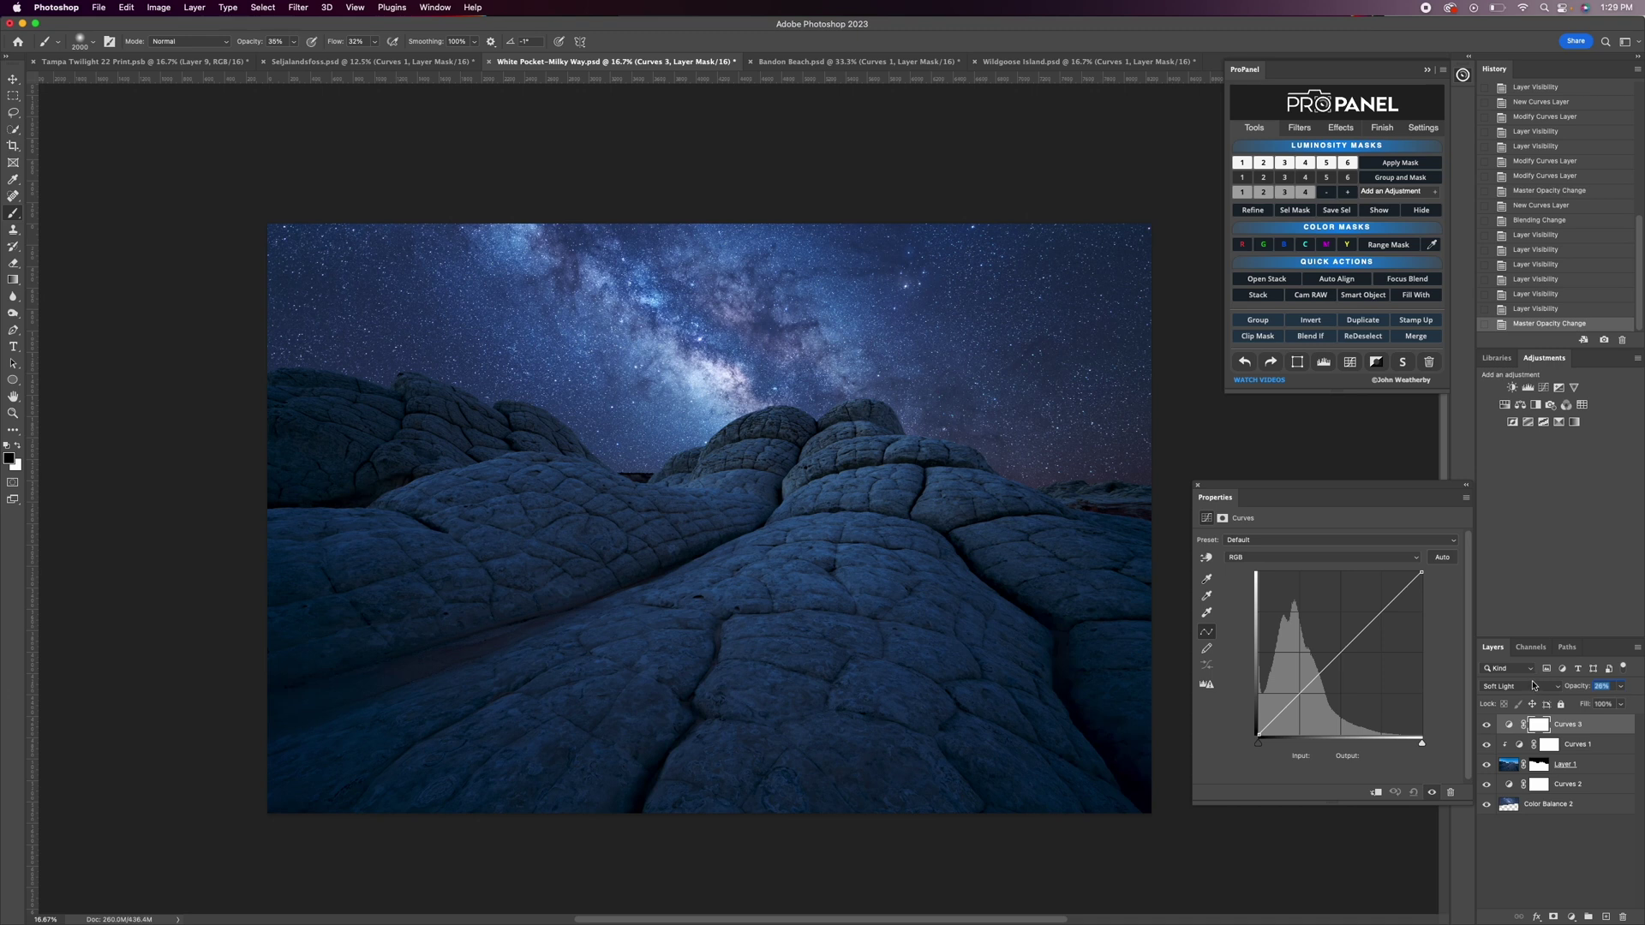
pyautogui.click(1537, 728)
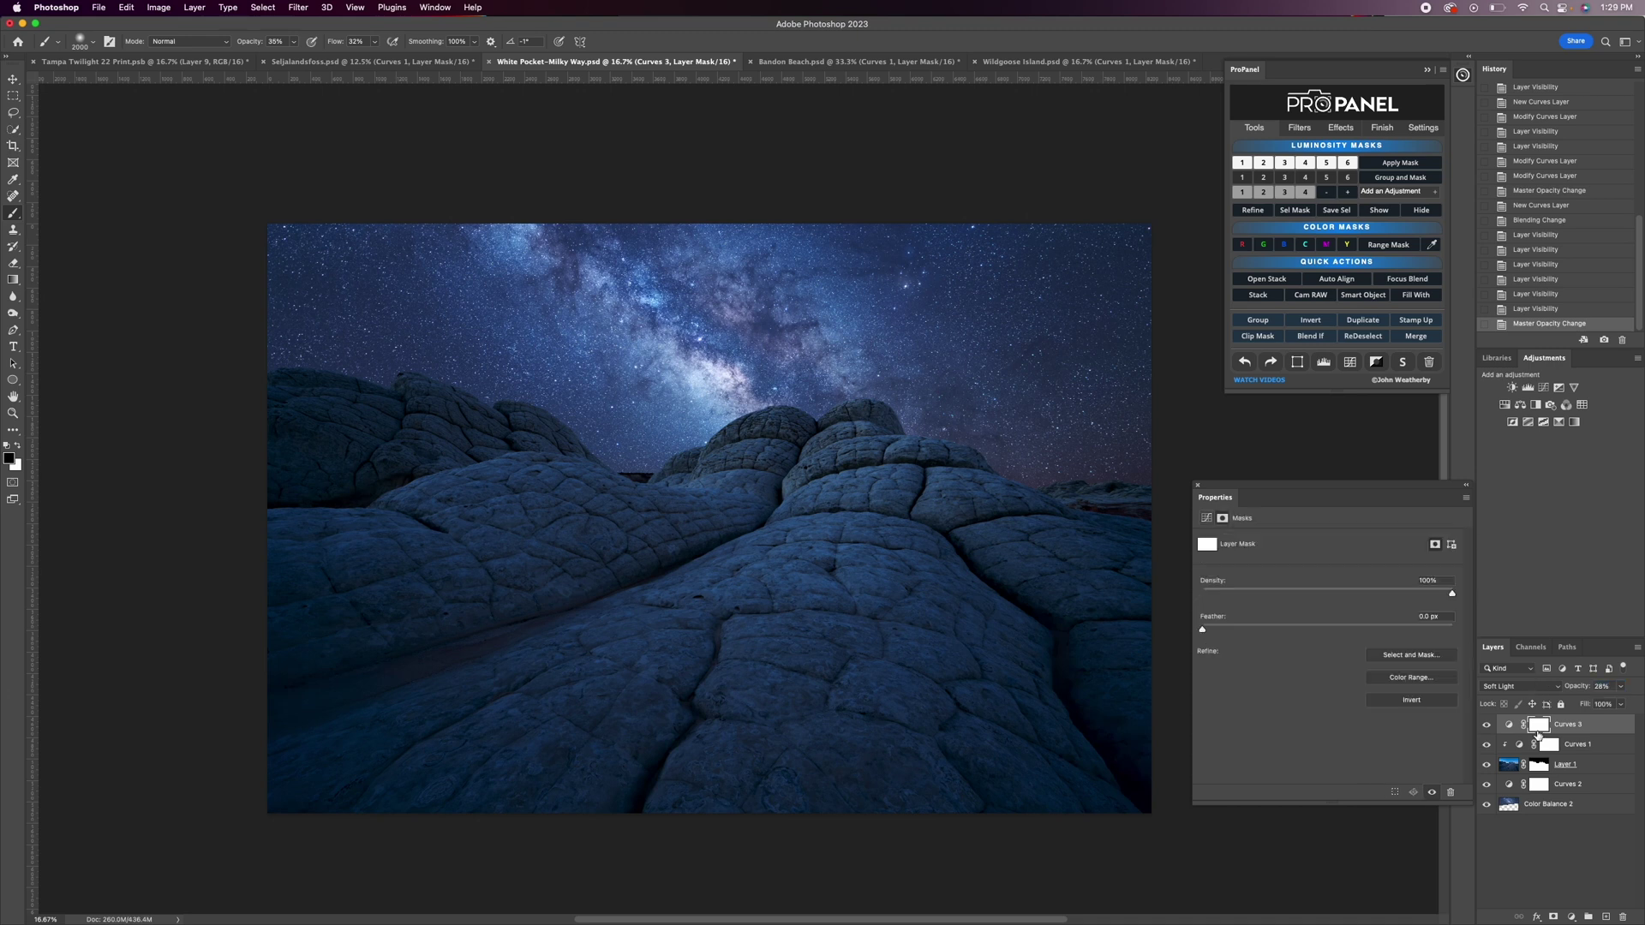
pyautogui.press('super+i')
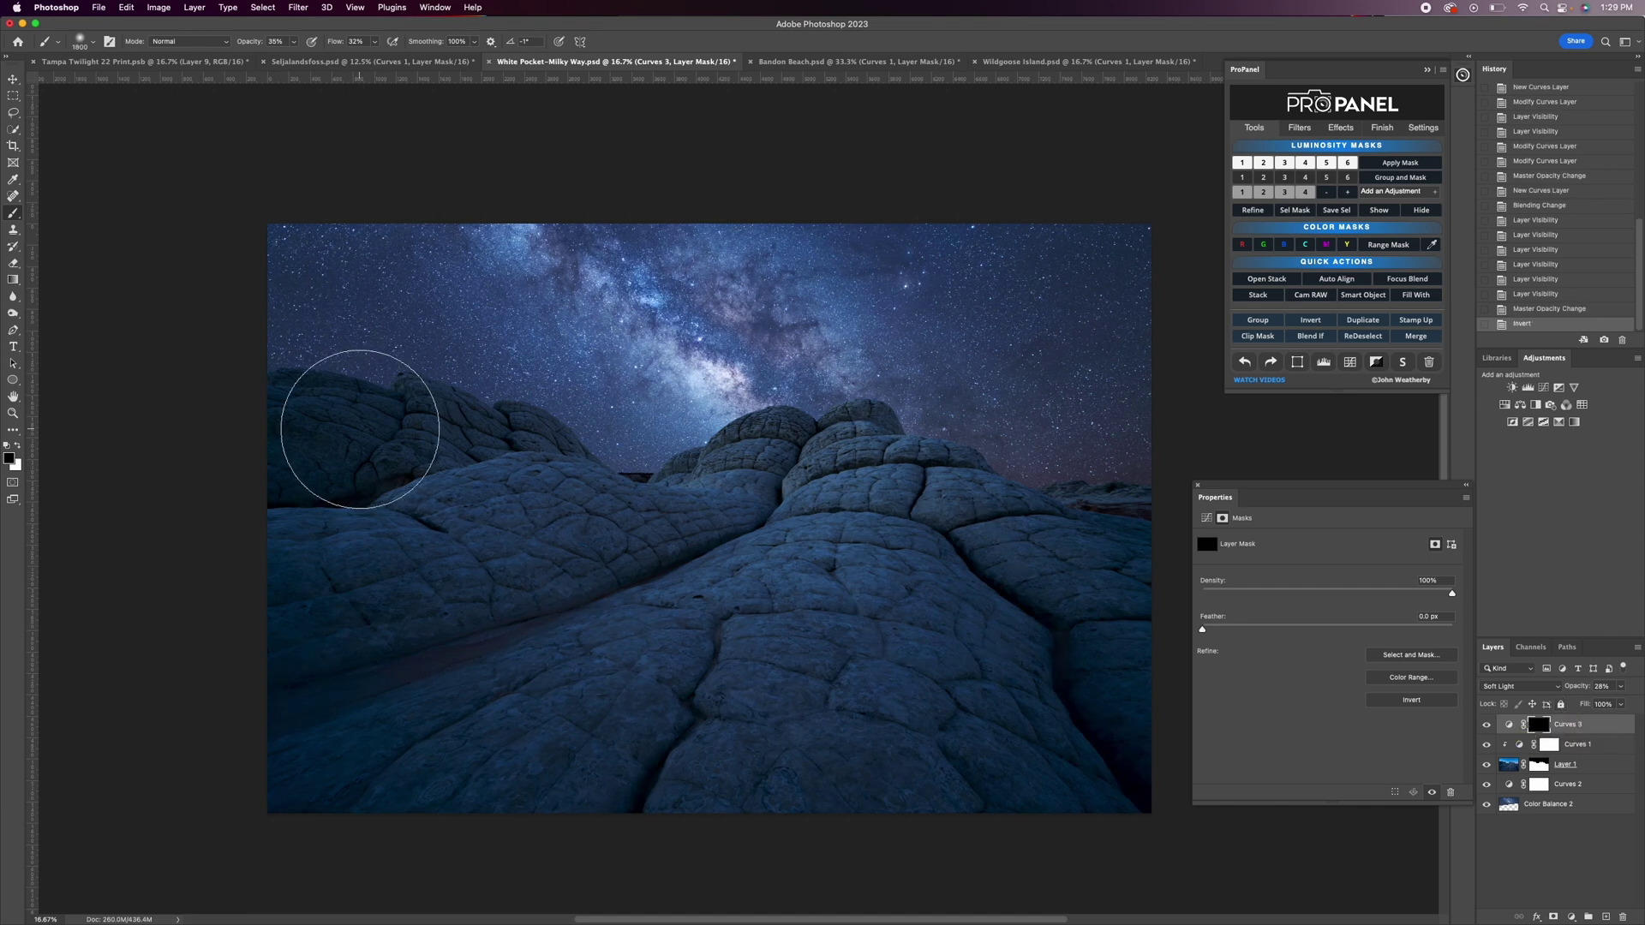
# Paint white with a smaller brush on the Curves 3 mask along the diagonal crevice in the left foreground rock.
pyautogui.press('[')
pyautogui.press('[')
pyautogui.press('[')
pyautogui.press('[')
pyautogui.press('[')
pyautogui.press('[')
pyautogui.press('[')
pyautogui.press('[')
pyautogui.press('[')
pyautogui.press('[')
pyautogui.press('[')
pyautogui.press('[')
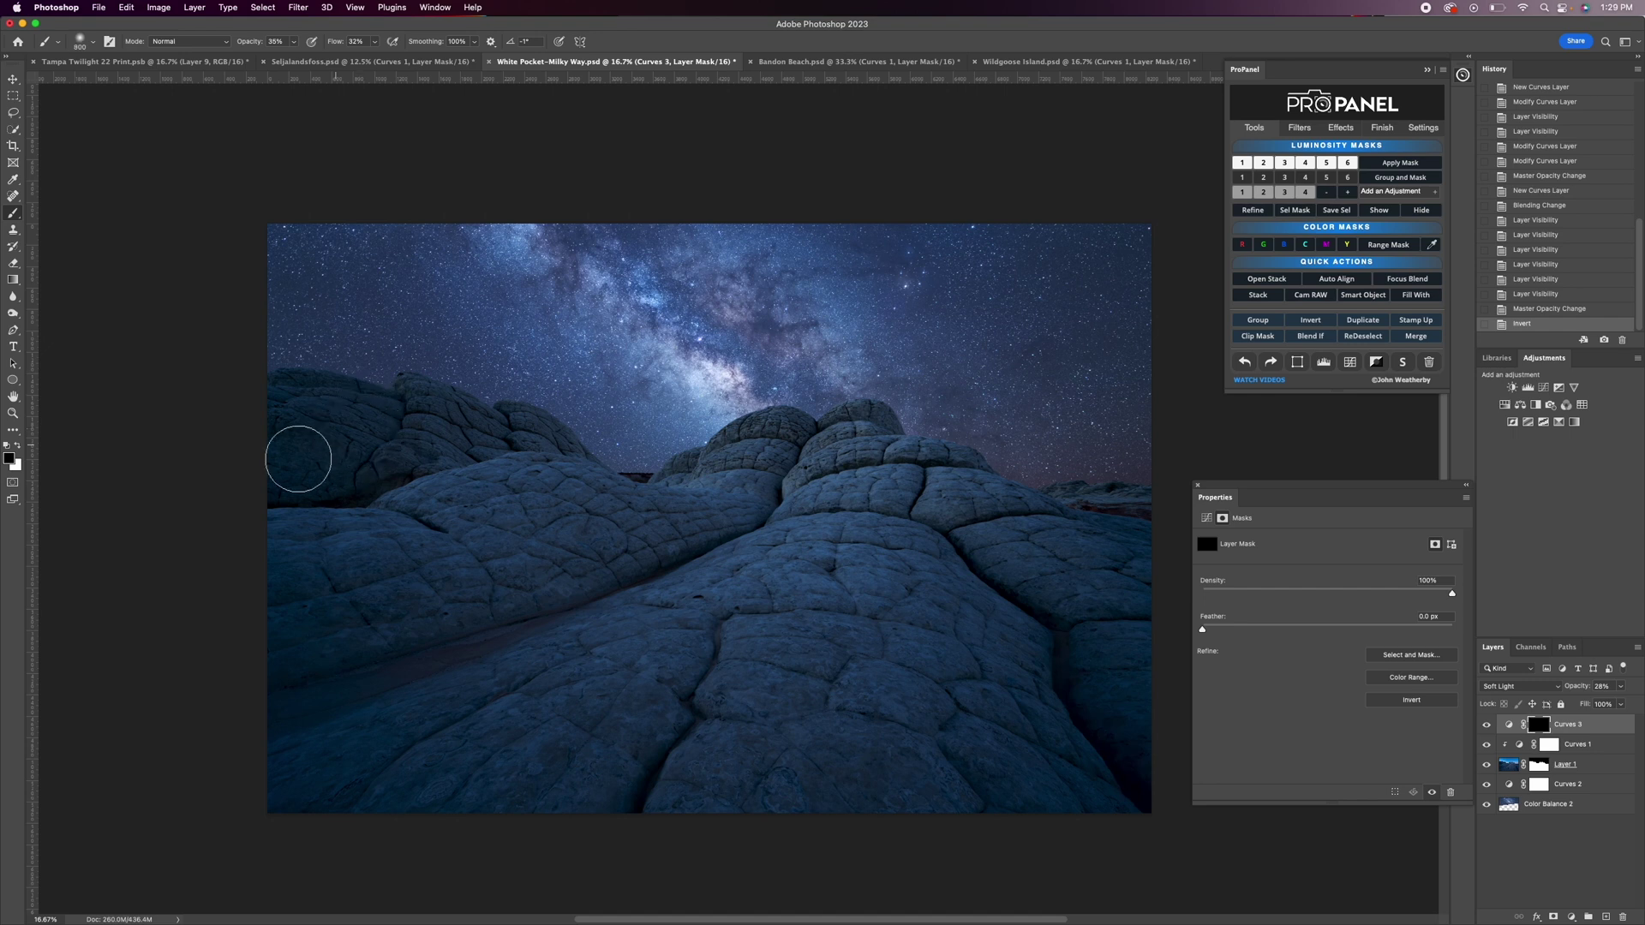
pyautogui.click(16, 447)
pyautogui.press('[')
pyautogui.moveTo(424, 662); pyautogui.dragTo(617, 580)
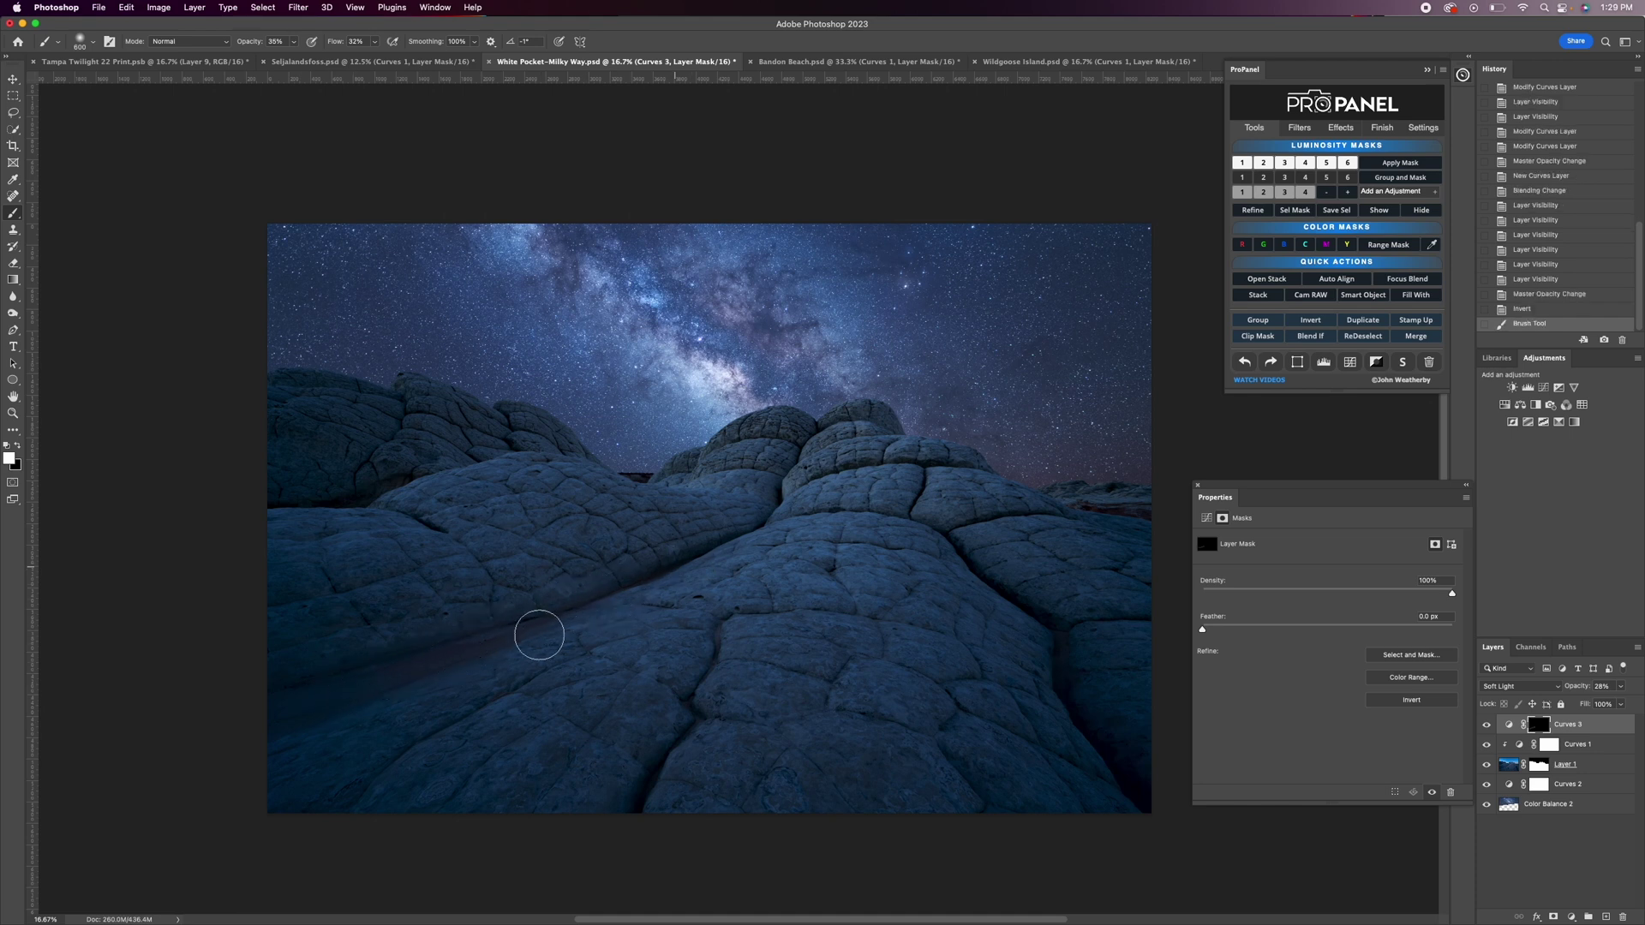
pyautogui.moveTo(539, 635)
pyautogui.mouseDown()
pyautogui.moveTo(234, 740)
pyautogui.moveTo(253, 717)
pyautogui.moveTo(551, 610)
pyautogui.moveTo(220, 723)
pyautogui.mouseUp()
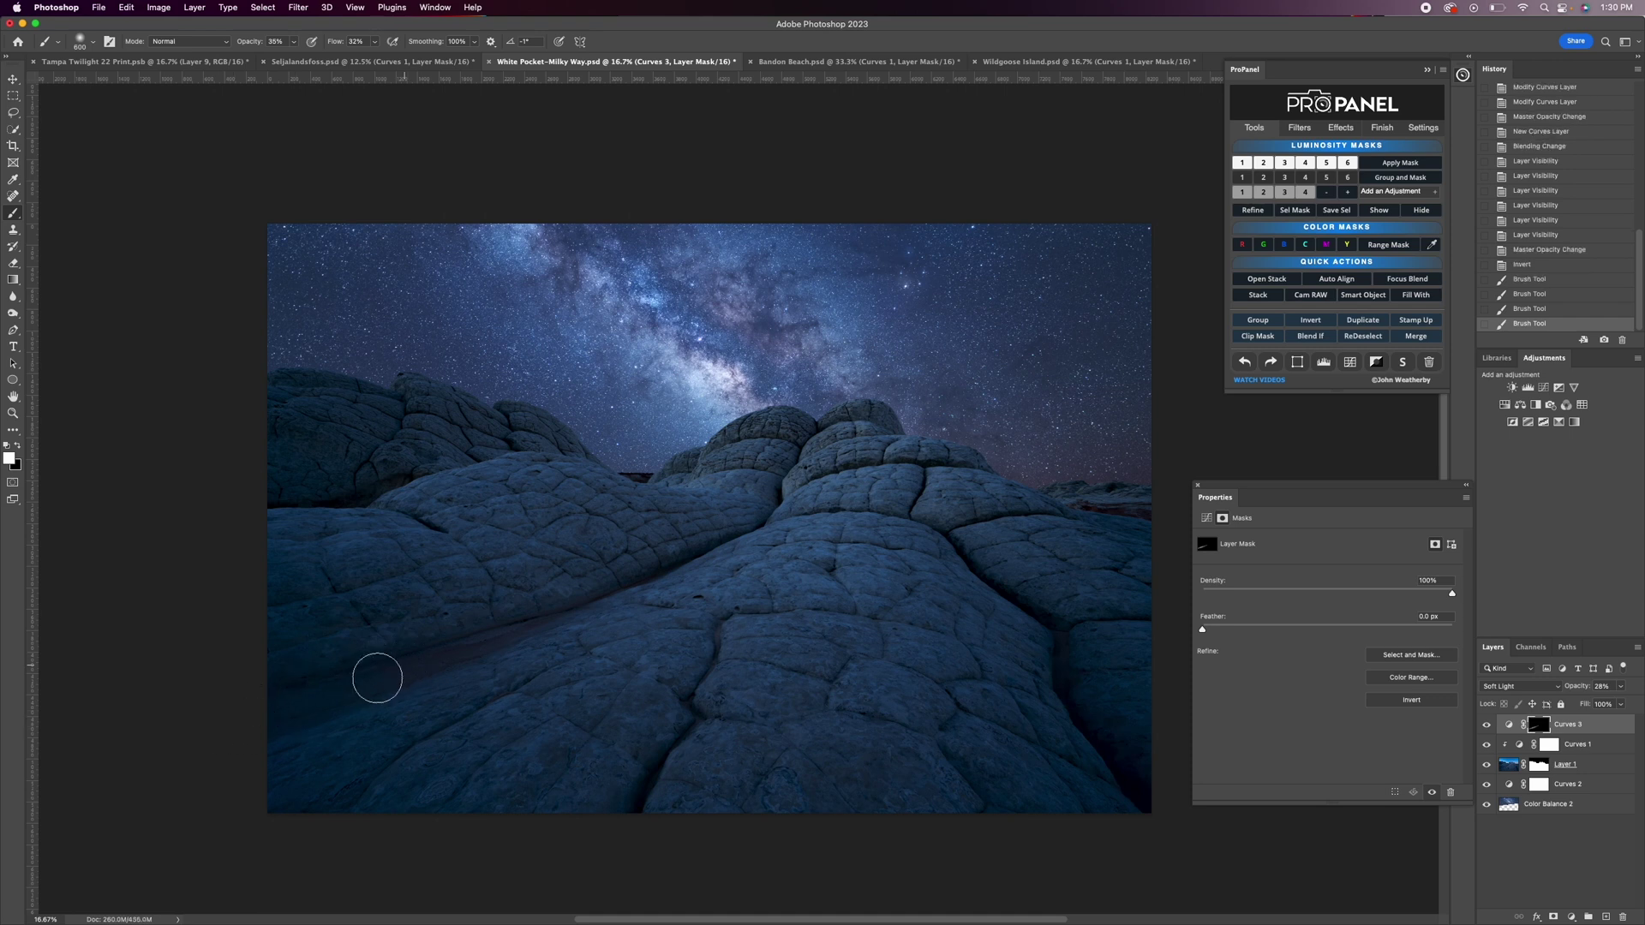
pyautogui.moveTo(377, 677)
pyautogui.mouseDown()
pyautogui.moveTo(272, 726)
pyautogui.moveTo(466, 633)
pyautogui.moveTo(334, 700)
pyautogui.moveTo(477, 645)
pyautogui.moveTo(315, 677)
pyautogui.moveTo(261, 716)
pyautogui.mouseUp()
pyautogui.press('[')
pyautogui.press('[')
pyautogui.press('[')
pyautogui.press('[')
pyautogui.press(']')
pyautogui.press(']')
pyautogui.press(']')
pyautogui.press(']')
pyautogui.press(']')
pyautogui.press(']')
pyautogui.press(']')
pyautogui.press(']')
pyautogui.press(']')
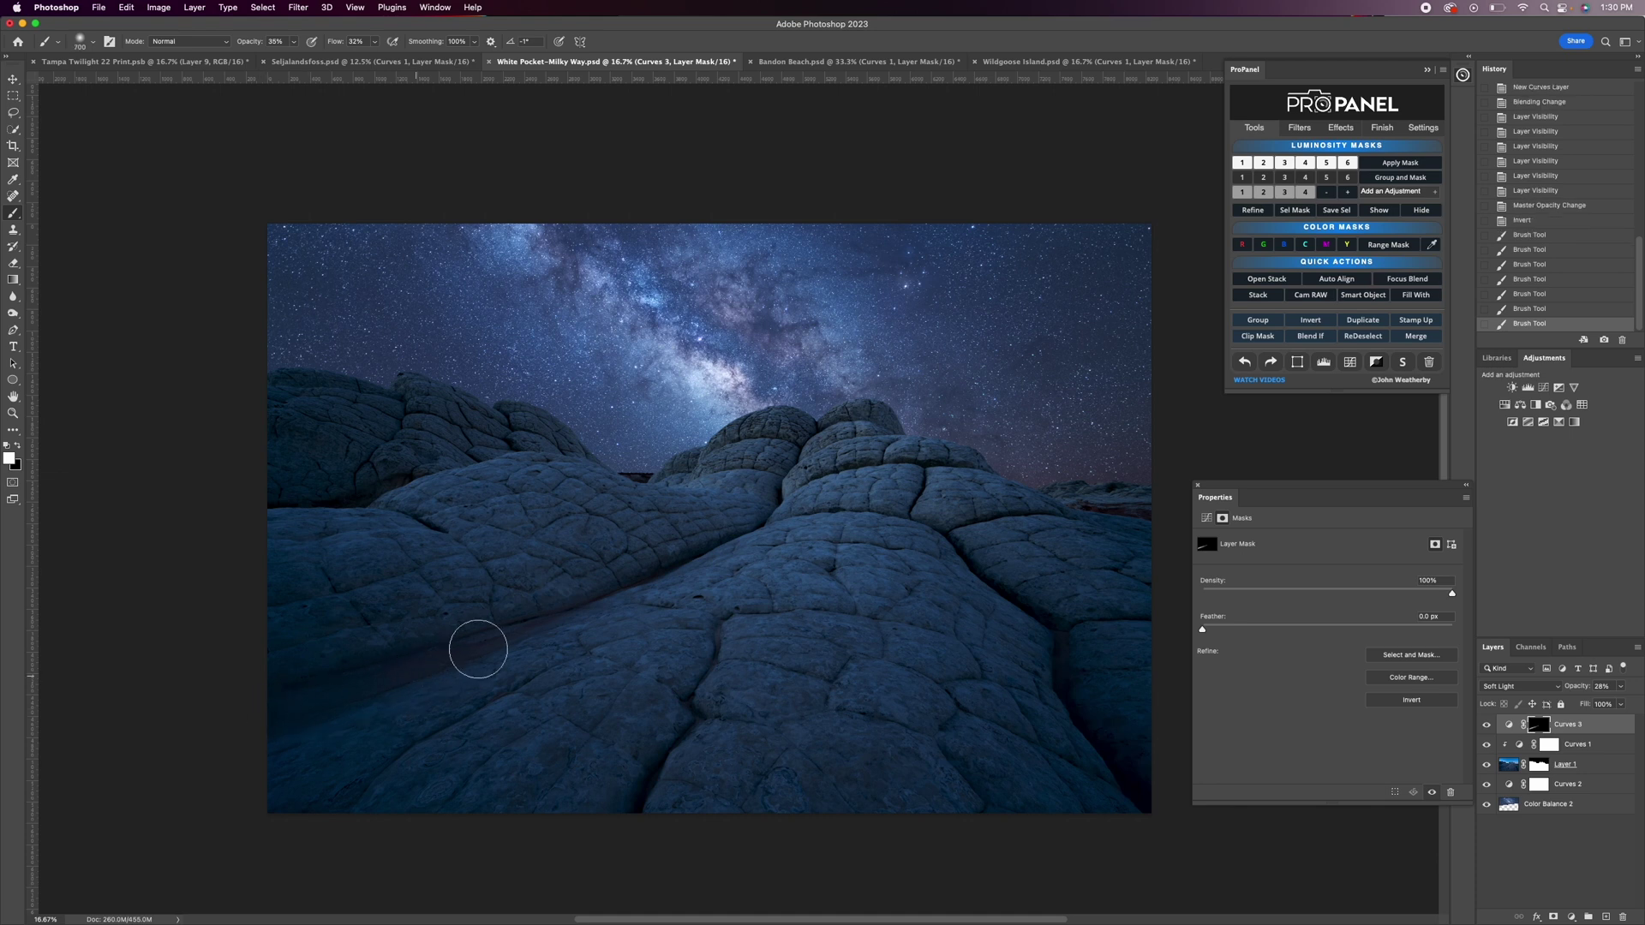
pyautogui.moveTo(474, 649)
pyautogui.mouseDown()
pyautogui.moveTo(527, 629)
pyautogui.moveTo(286, 691)
pyautogui.moveTo(191, 745)
pyautogui.moveTo(519, 626)
pyautogui.moveTo(485, 660)
pyautogui.moveTo(202, 800)
pyautogui.moveTo(227, 782)
pyautogui.mouseUp()
# Brush white on the Curves 3 mask over the cracks in the central, right and far-left rocks.
pyautogui.press('[')
pyautogui.press('[')
pyautogui.press('[')
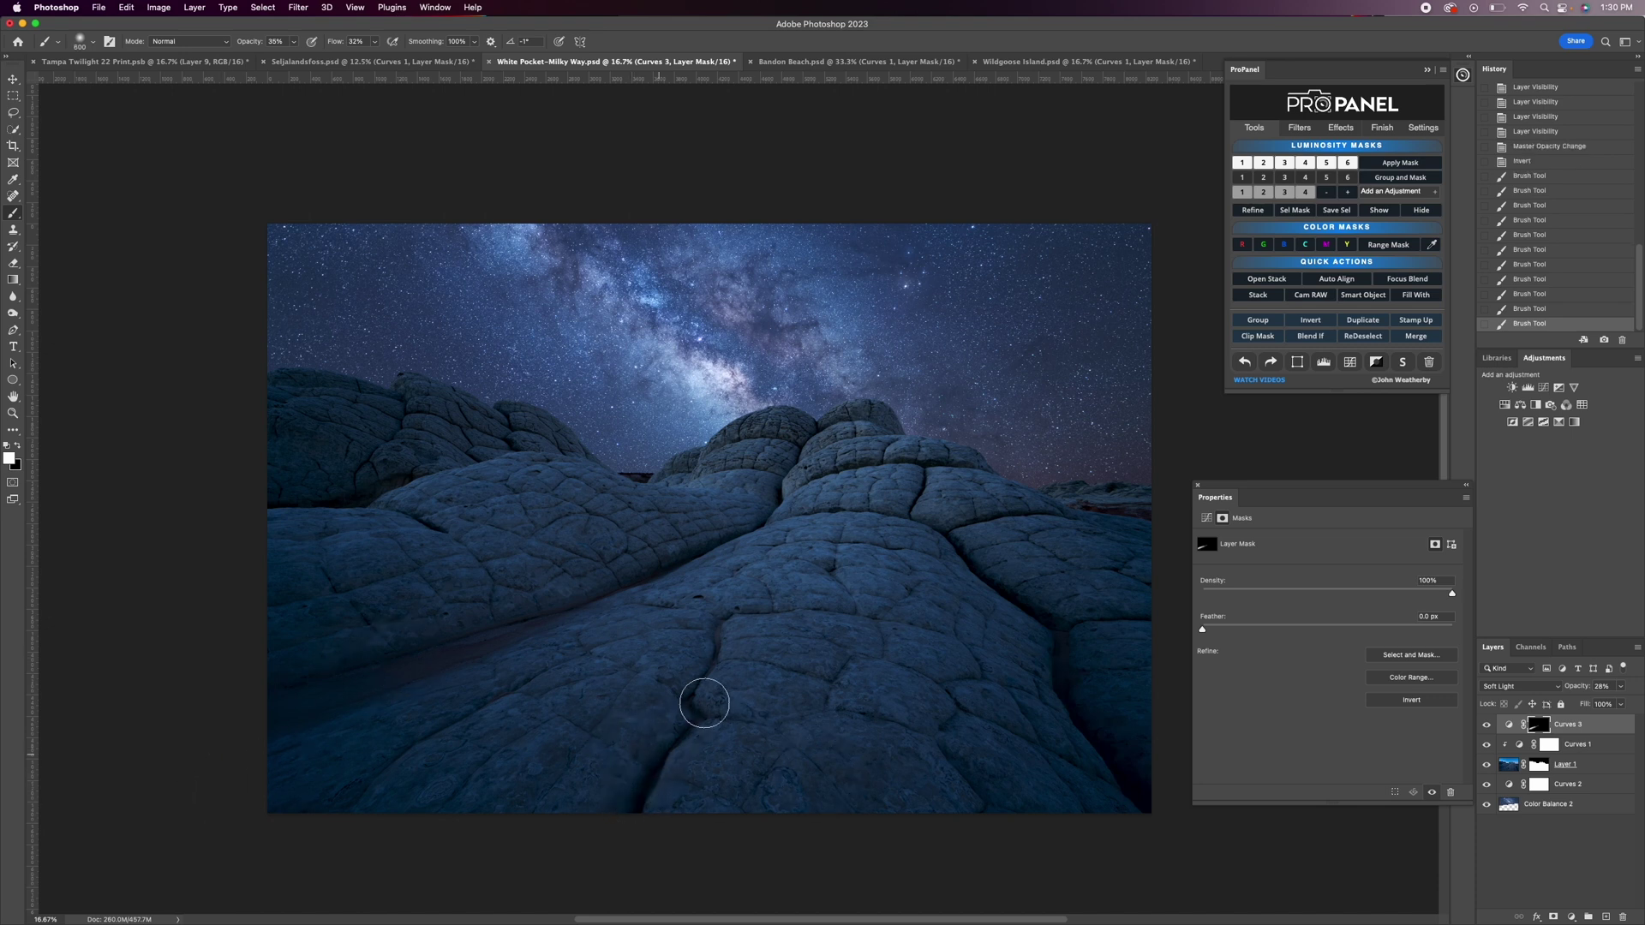
pyautogui.moveTo(738, 614)
pyautogui.mouseDown()
pyautogui.moveTo(999, 624)
pyautogui.moveTo(962, 551)
pyautogui.moveTo(1068, 671)
pyautogui.moveTo(1116, 794)
pyautogui.moveTo(1076, 583)
pyautogui.moveTo(1101, 609)
pyautogui.mouseUp()
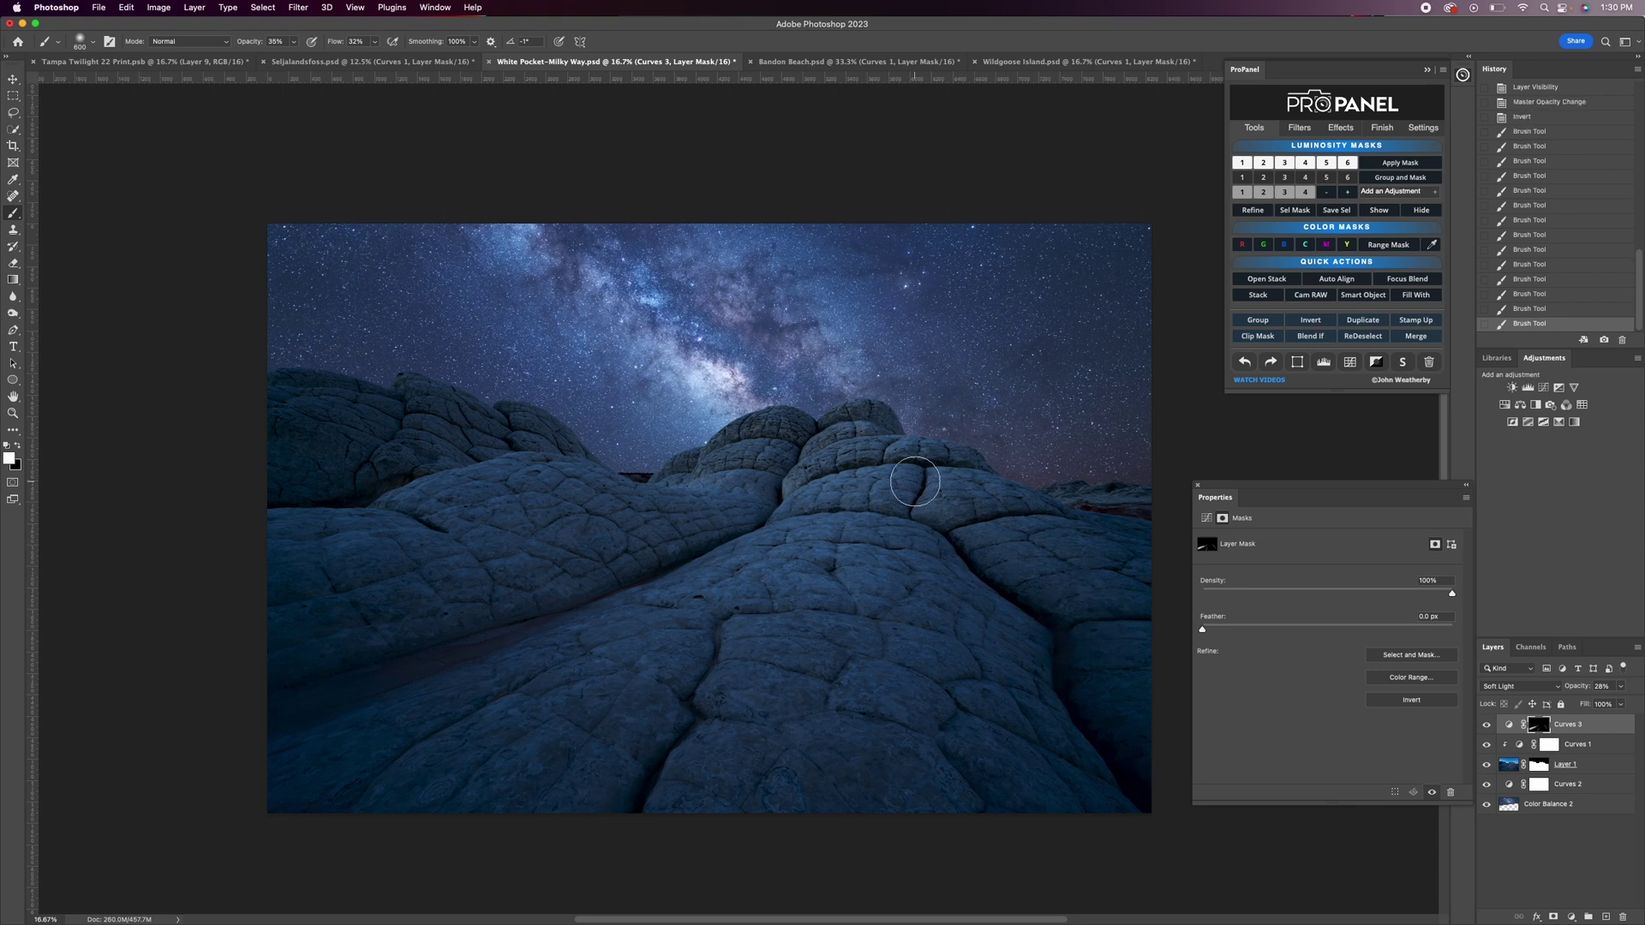
pyautogui.moveTo(341, 477)
pyautogui.mouseDown()
pyautogui.moveTo(265, 488)
pyautogui.moveTo(435, 463)
pyautogui.moveTo(294, 492)
pyautogui.mouseUp()
# Toggle the visibility of Curves 3 to compare the rock crevices with and without the masked effect.
pyautogui.click(1487, 724)
pyautogui.click(1487, 724)
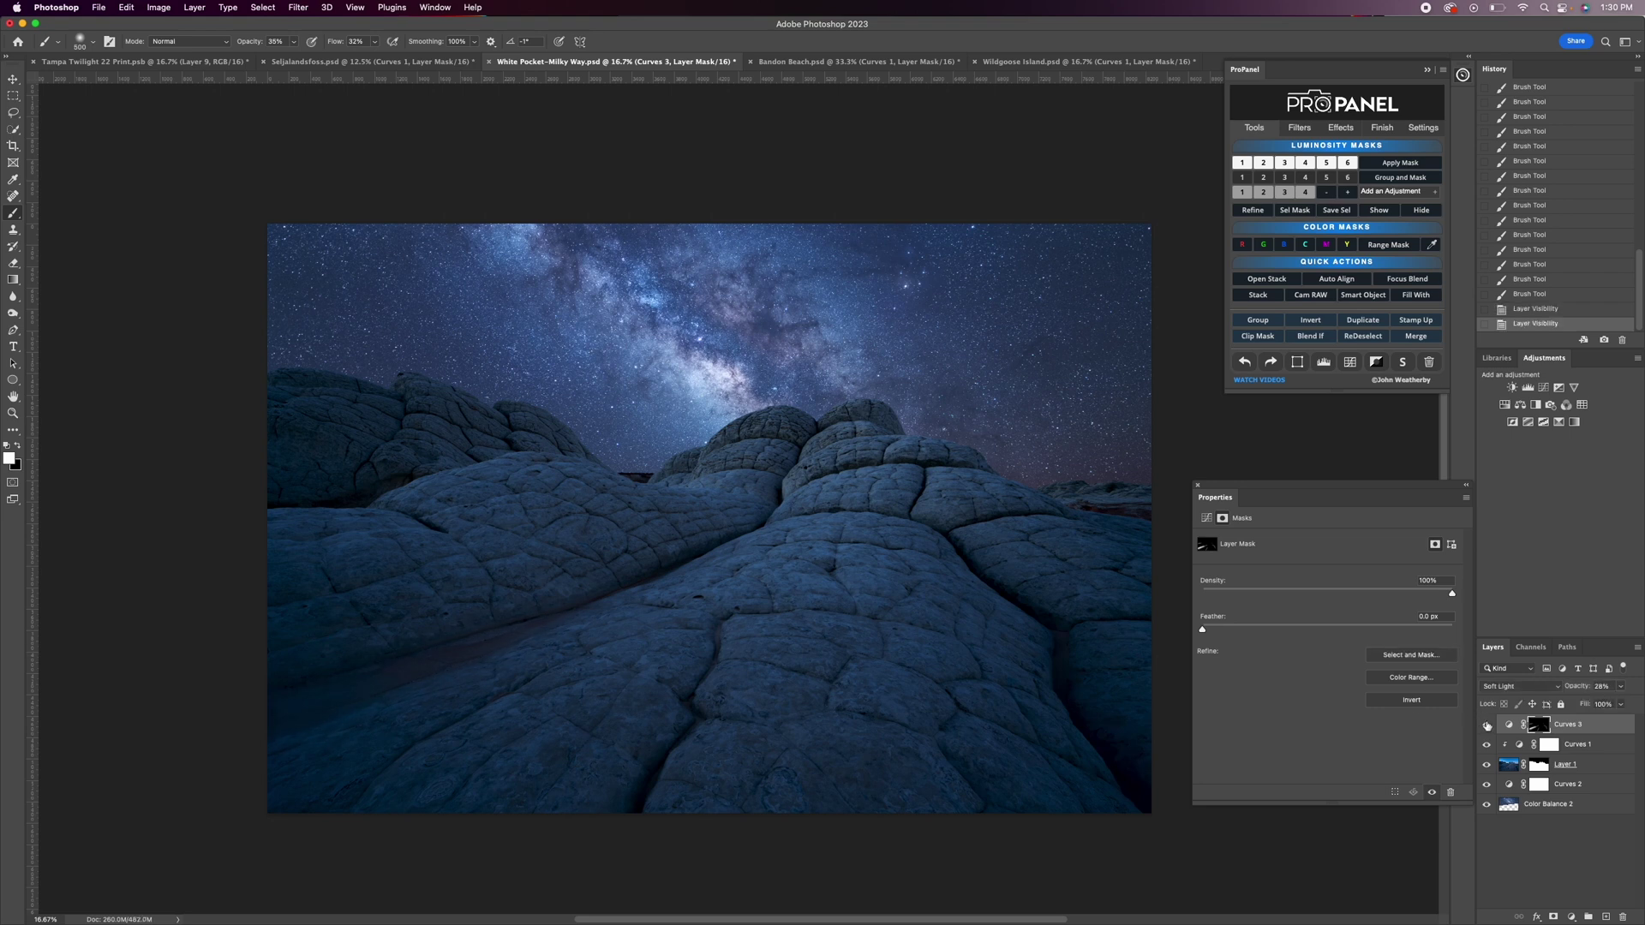
pyautogui.click(1487, 724)
pyautogui.click(1487, 724)
pyautogui.click(1487, 724)
pyautogui.click(1487, 724)
# Add a Curves layer in Screen blend mode at 27% opacity, then invert and select its layer mask.
pyautogui.click(1349, 363)
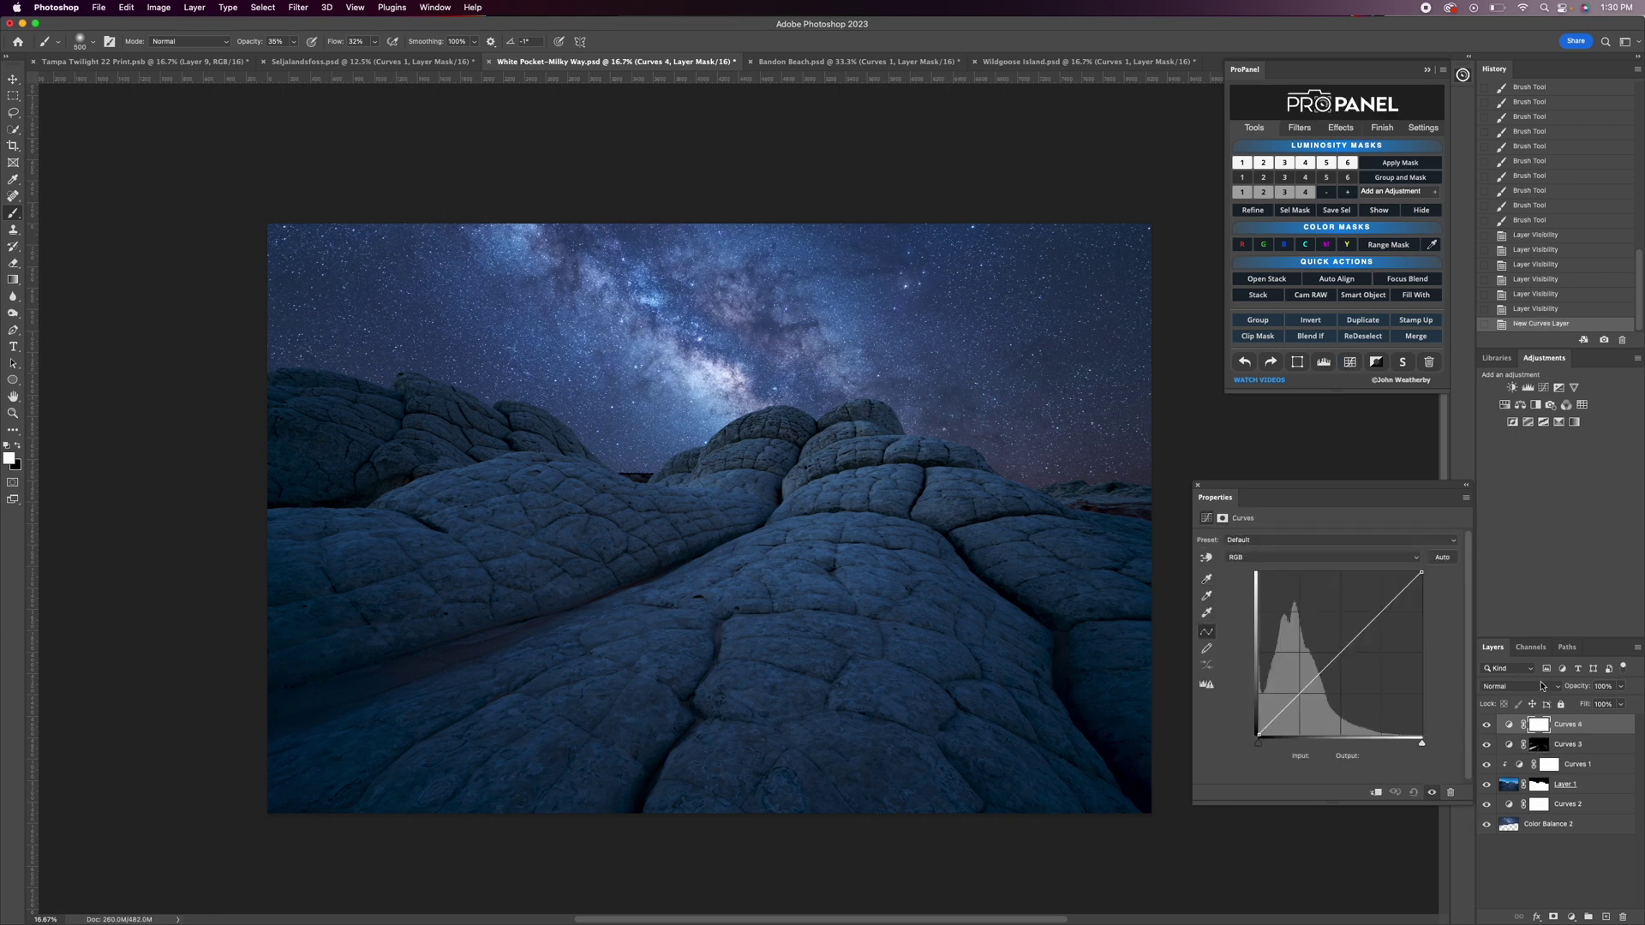
pyautogui.click(1505, 689)
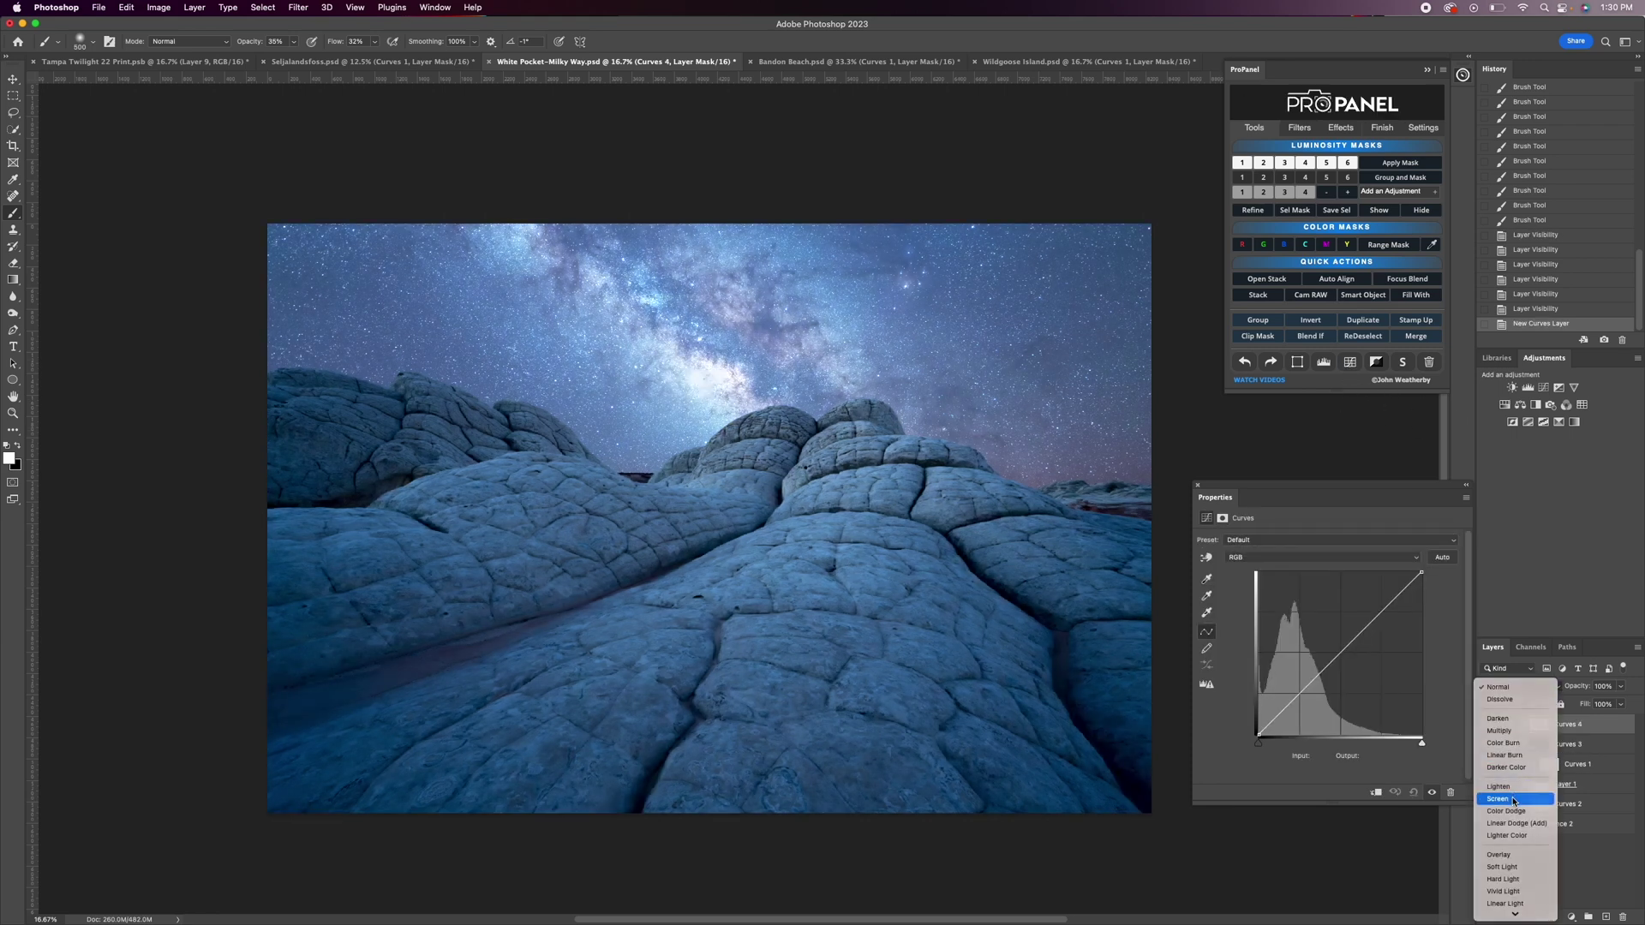
pyautogui.click(1510, 789)
pyautogui.moveTo(1585, 692); pyautogui.dragTo(1535, 690)
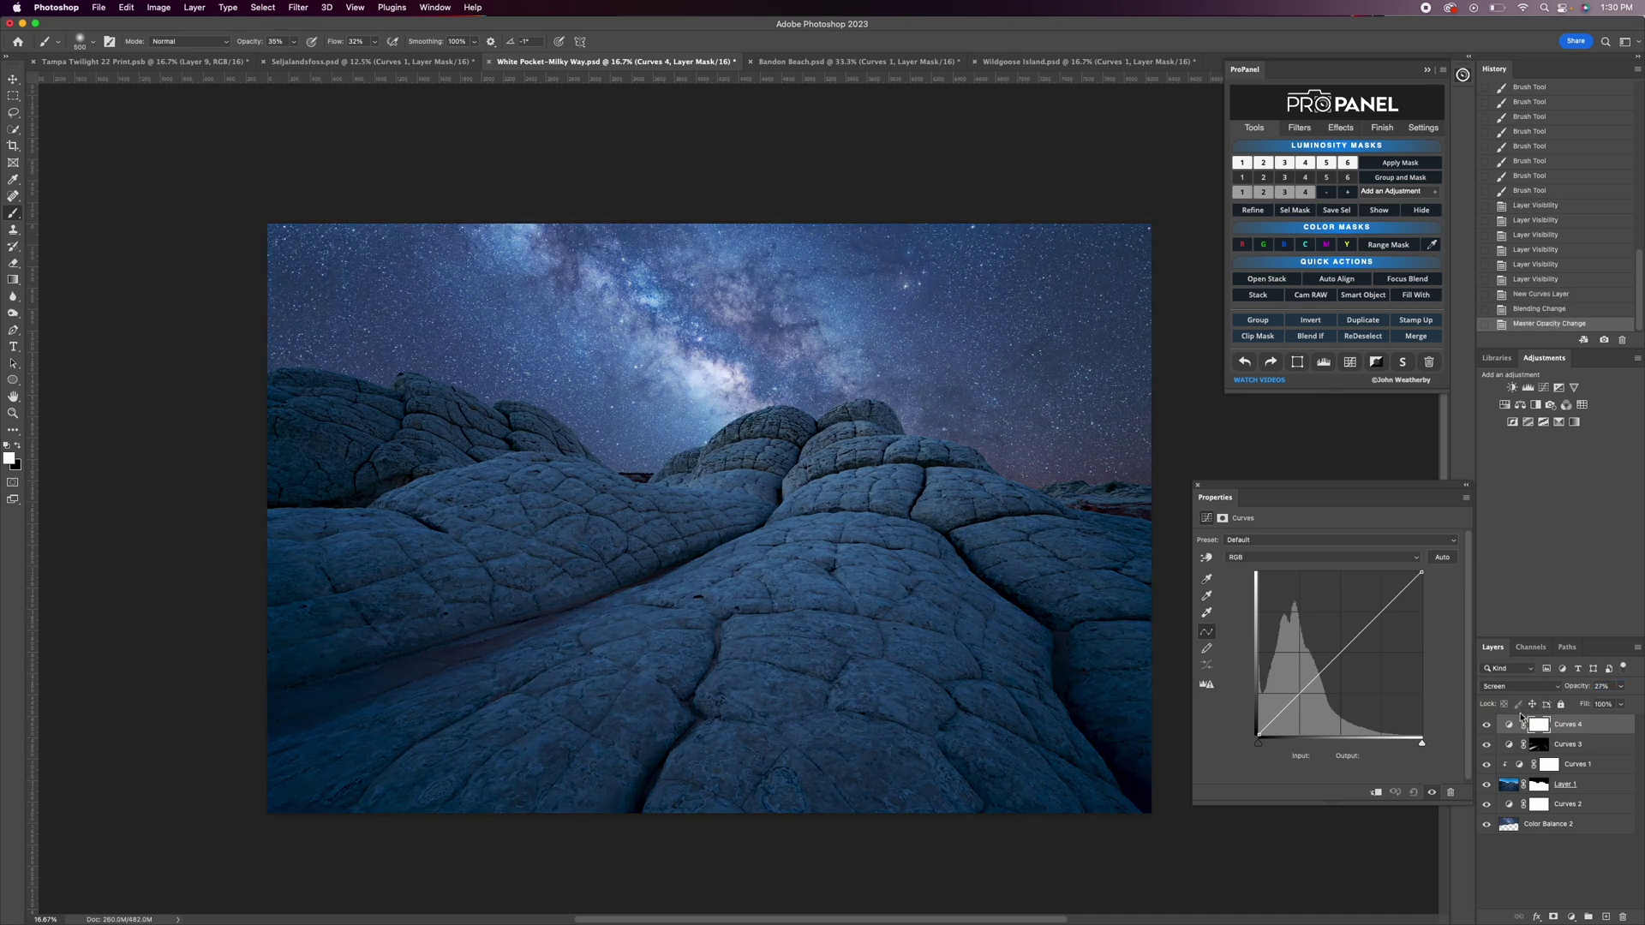
pyautogui.click(1311, 322)
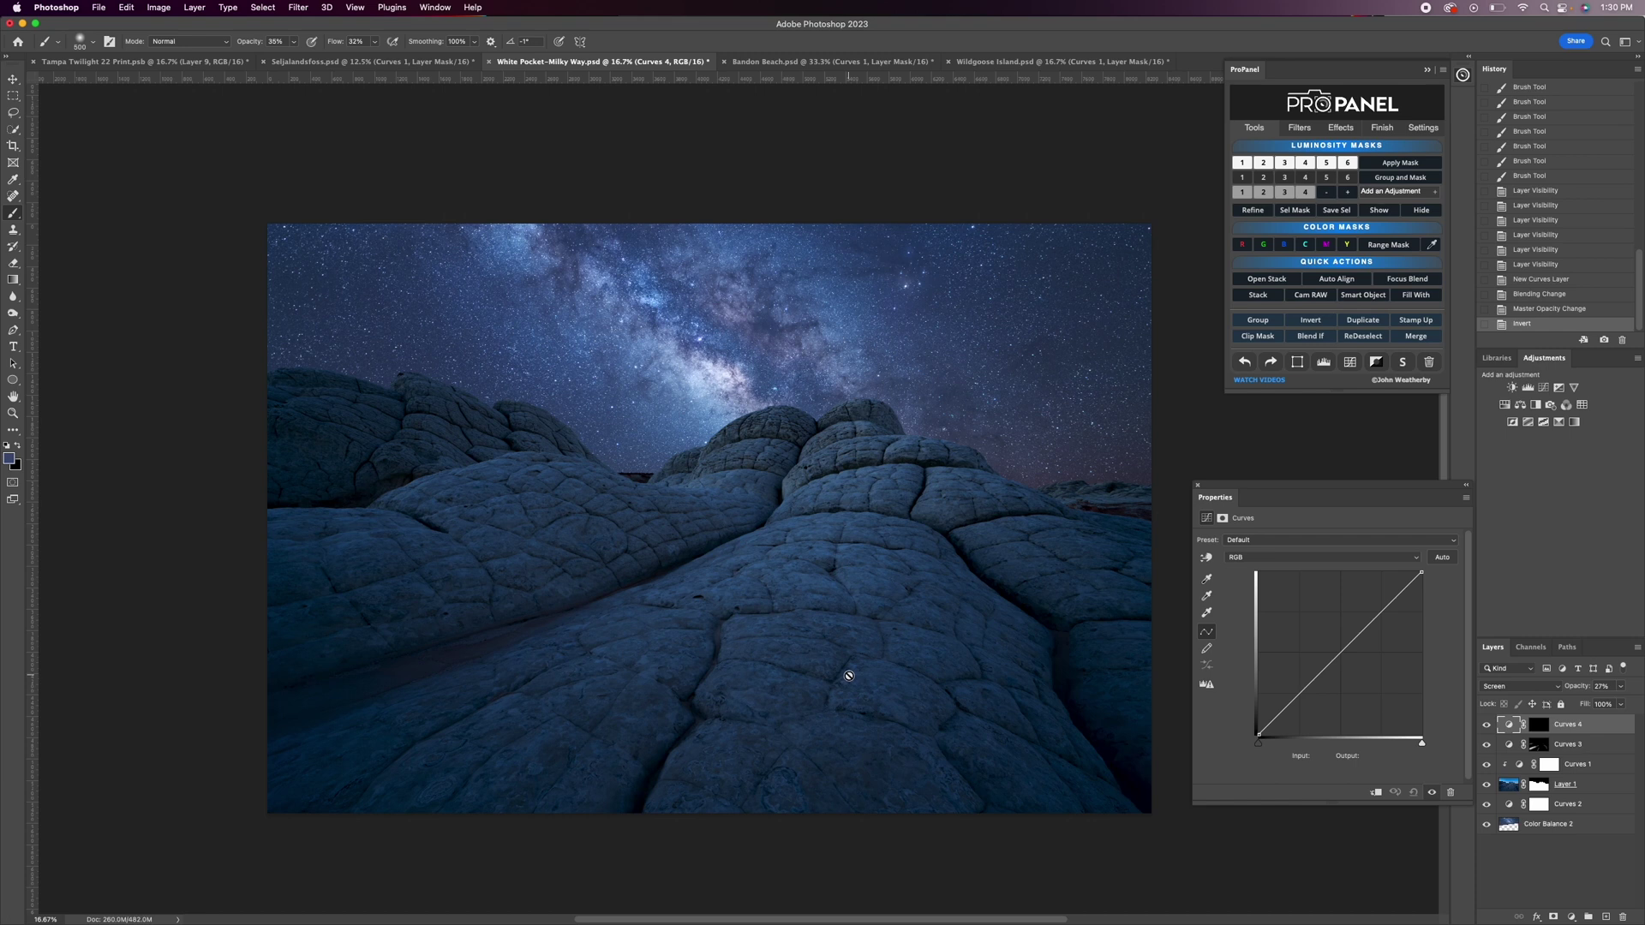
pyautogui.click(1541, 728)
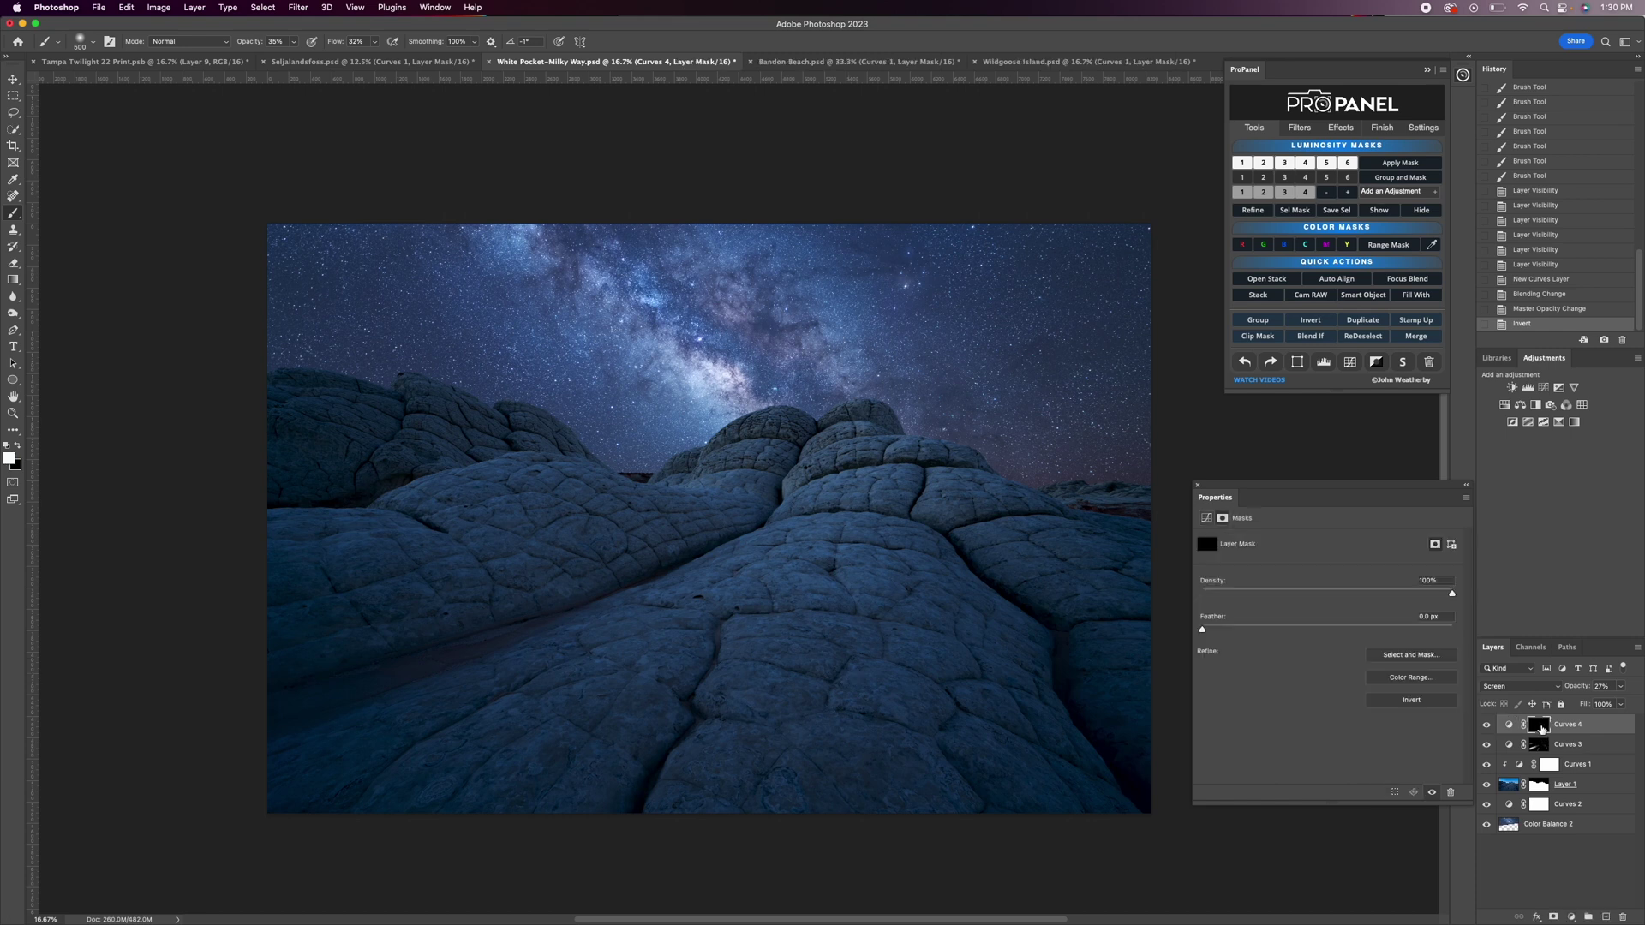
# Paint white with a larger brush on the Curves 4 mask to brighten the raised rock surfaces across the foreground.
pyautogui.press(']')
pyautogui.press(']')
pyautogui.press(']')
pyautogui.press(']')
pyautogui.press(']')
pyautogui.press(']')
pyautogui.press(']')
pyautogui.press(']')
pyautogui.press(']')
pyautogui.press(']')
pyautogui.moveTo(884, 680)
pyautogui.mouseDown()
pyautogui.moveTo(789, 672)
pyautogui.moveTo(797, 569)
pyautogui.mouseUp()
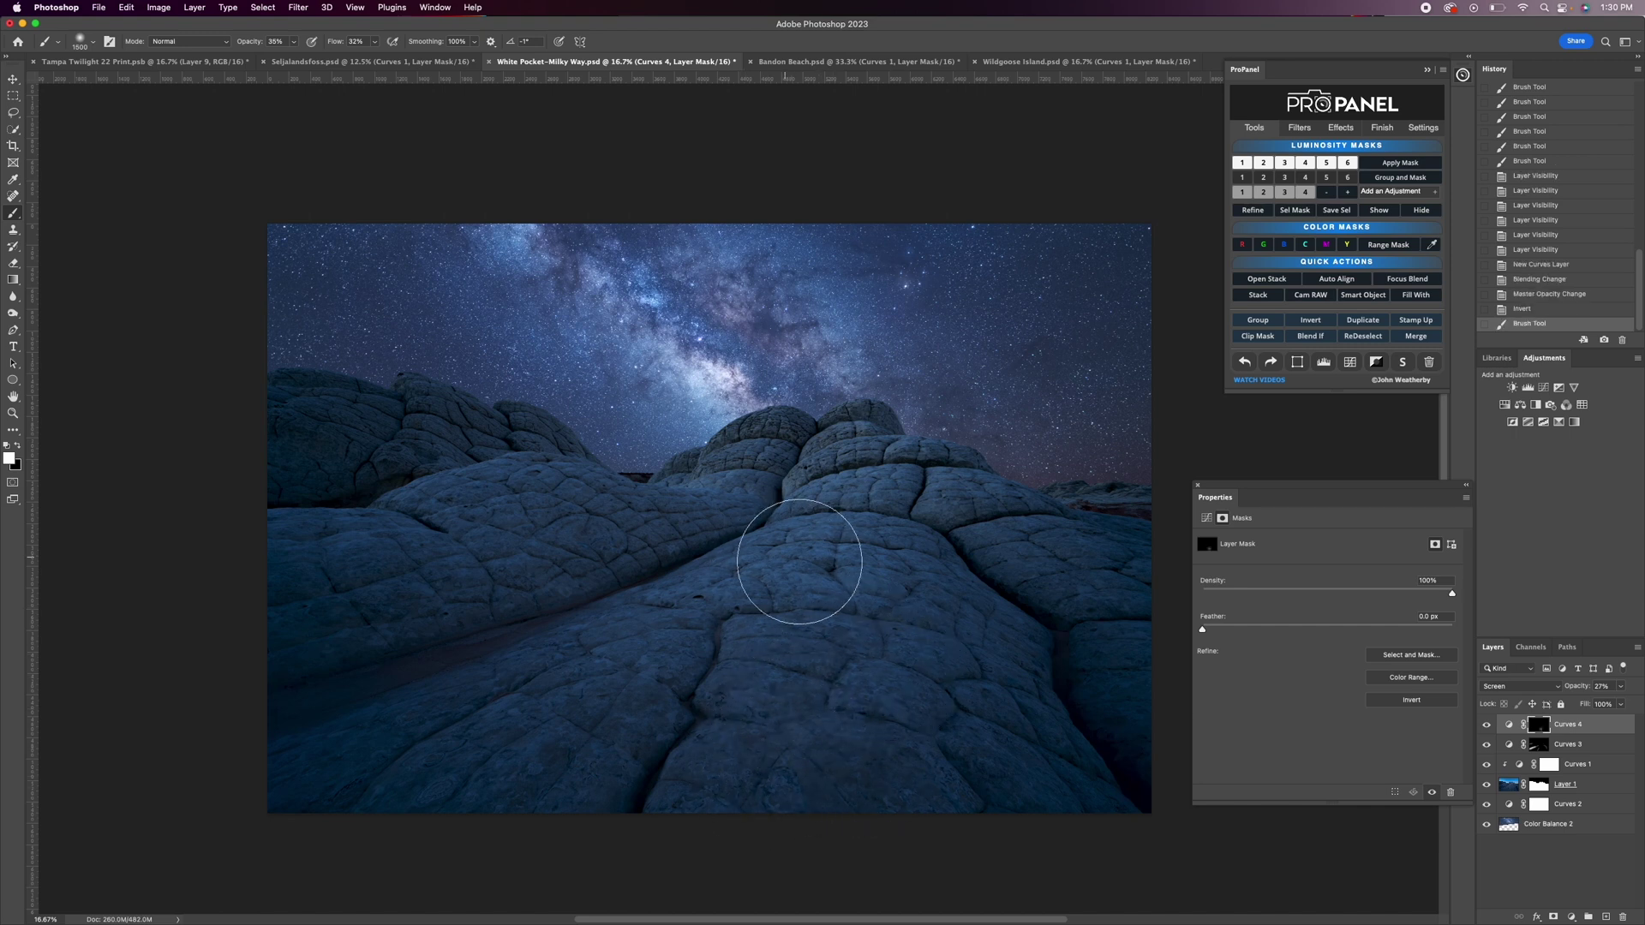
pyautogui.moveTo(496, 808)
pyautogui.mouseDown()
pyautogui.moveTo(664, 634)
pyautogui.moveTo(427, 775)
pyautogui.moveTo(379, 782)
pyautogui.moveTo(446, 752)
pyautogui.moveTo(407, 741)
pyautogui.moveTo(297, 631)
pyautogui.moveTo(358, 574)
pyautogui.moveTo(241, 586)
pyautogui.moveTo(357, 534)
pyautogui.moveTo(510, 532)
pyautogui.moveTo(594, 558)
pyautogui.mouseUp()
pyautogui.moveTo(914, 554)
pyautogui.mouseDown()
pyautogui.moveTo(892, 764)
pyautogui.moveTo(984, 757)
pyautogui.moveTo(984, 624)
pyautogui.mouseUp()
pyautogui.moveTo(1032, 573)
pyautogui.mouseDown()
pyautogui.moveTo(1128, 611)
pyautogui.moveTo(1142, 685)
pyautogui.moveTo(1076, 577)
pyautogui.mouseUp()
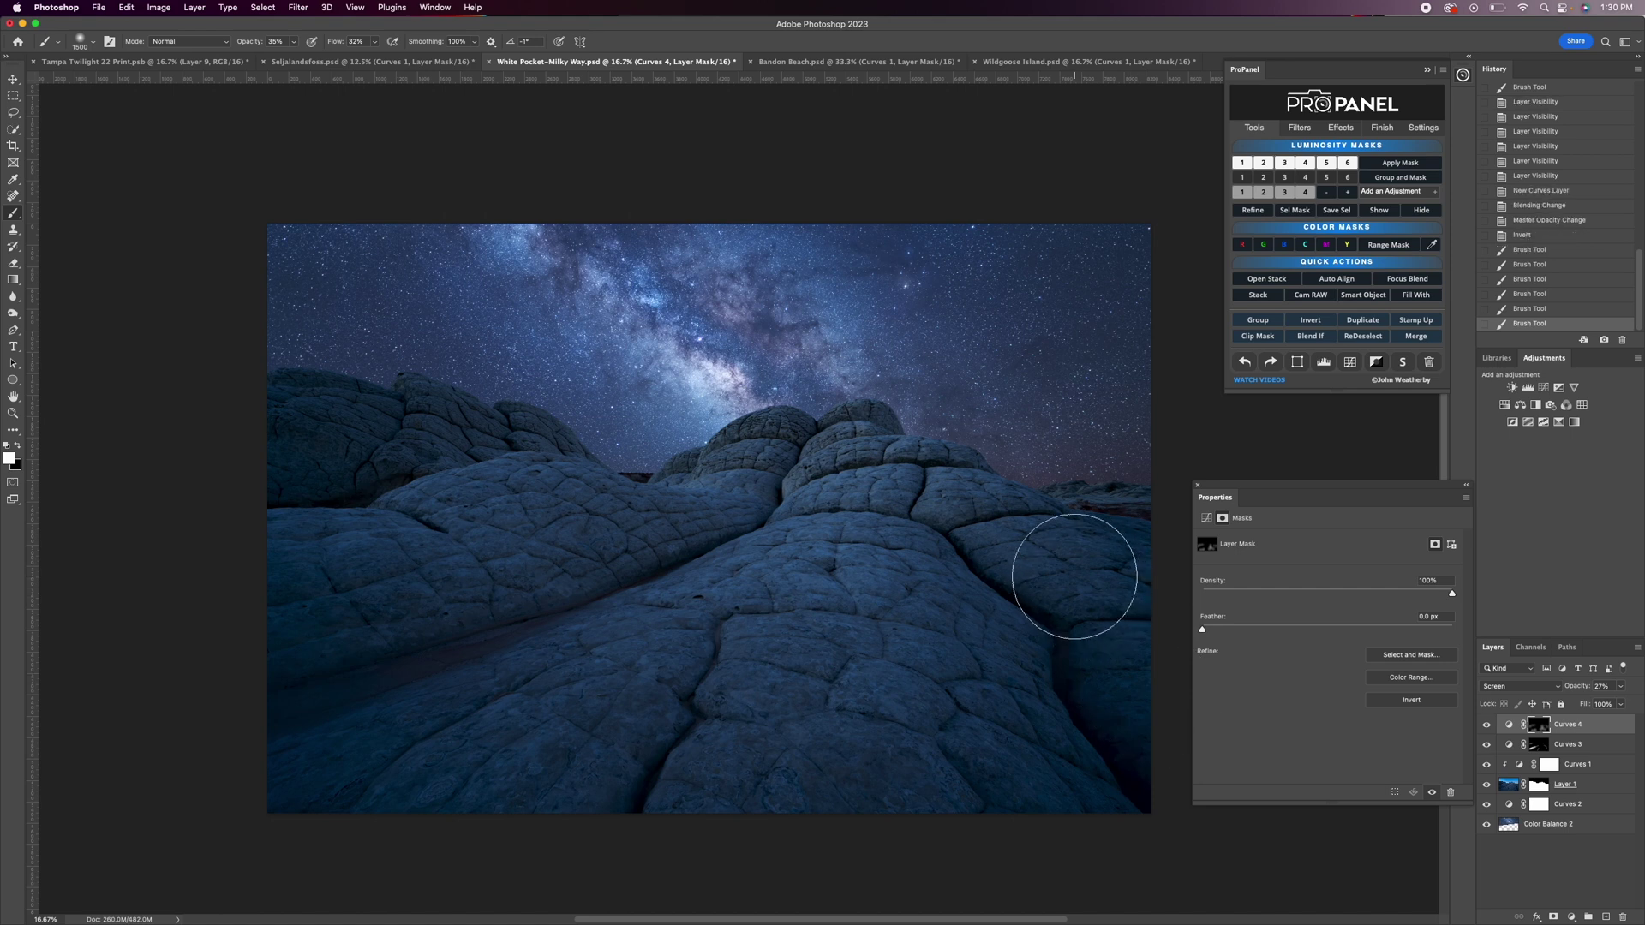
pyautogui.moveTo(275, 687); pyautogui.dragTo(361, 599)
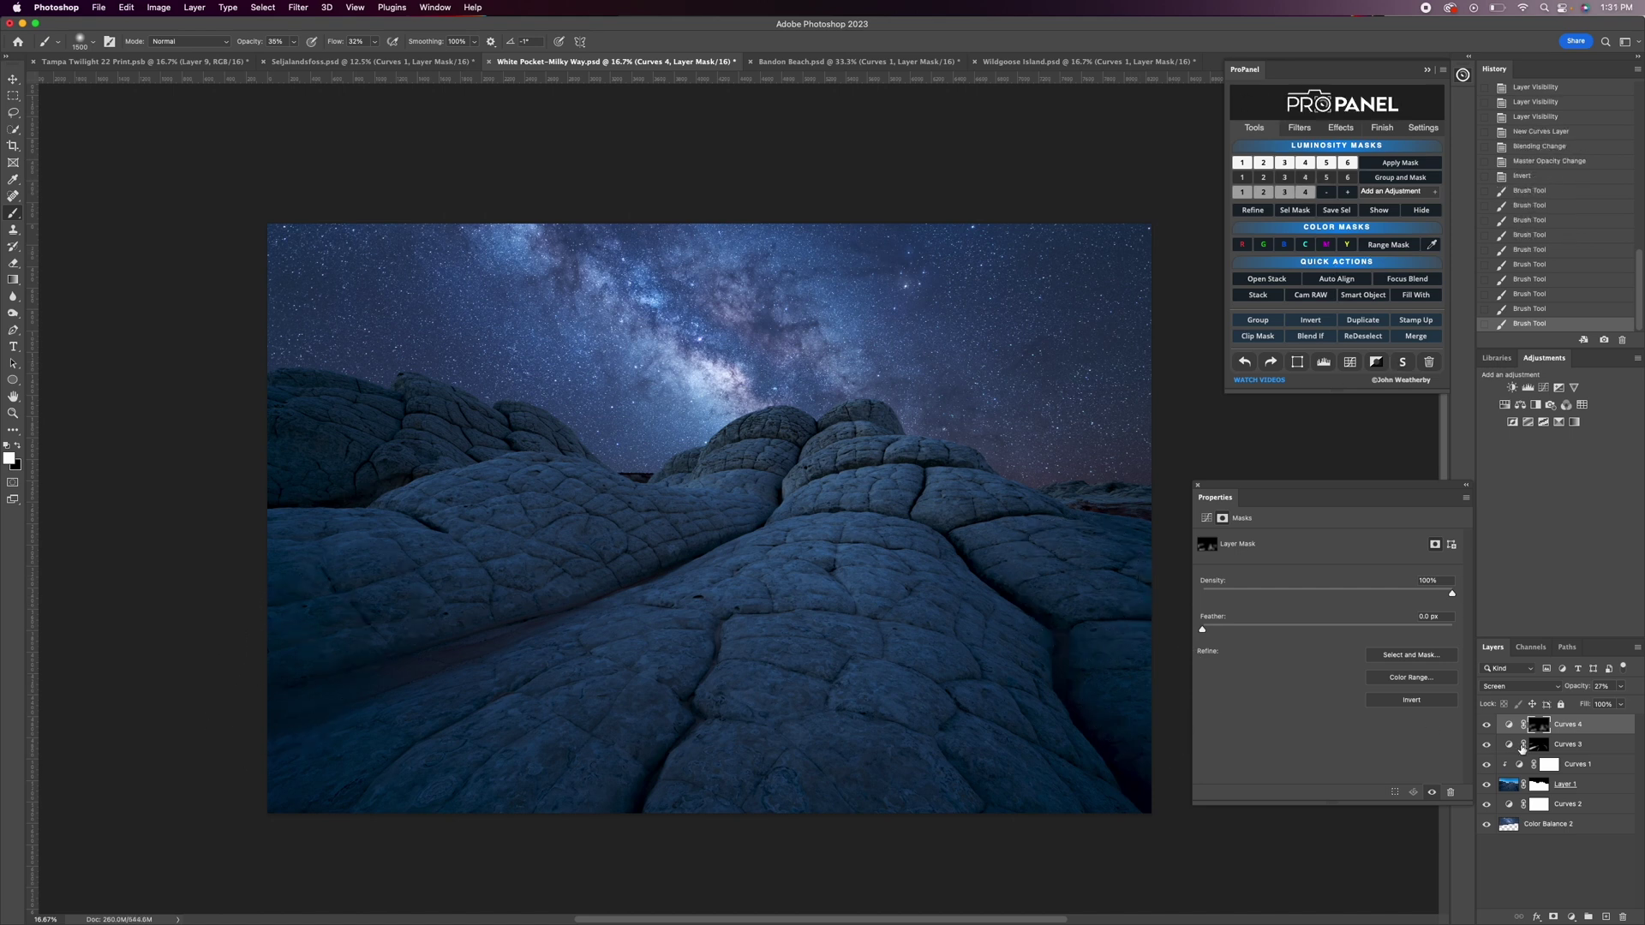
# Add a Curves layer darkened at input 82, output 63, and apply the Darks 3 luminosity mask to it.
pyautogui.click(1351, 367)
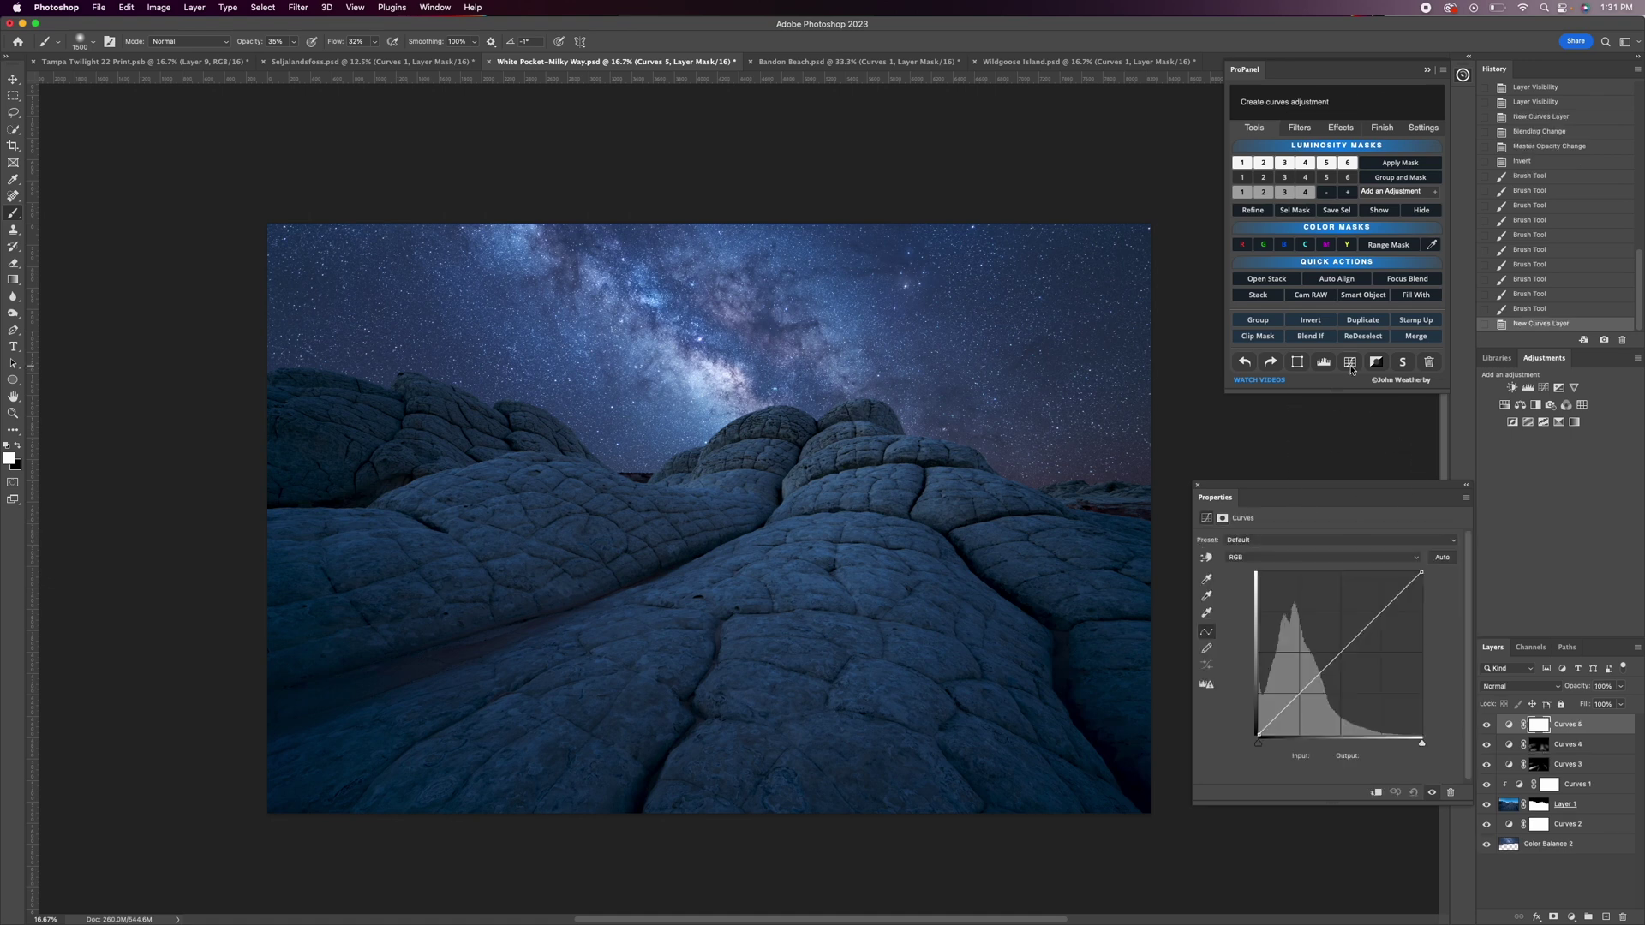
pyautogui.moveTo(1314, 679); pyautogui.dragTo(1311, 695)
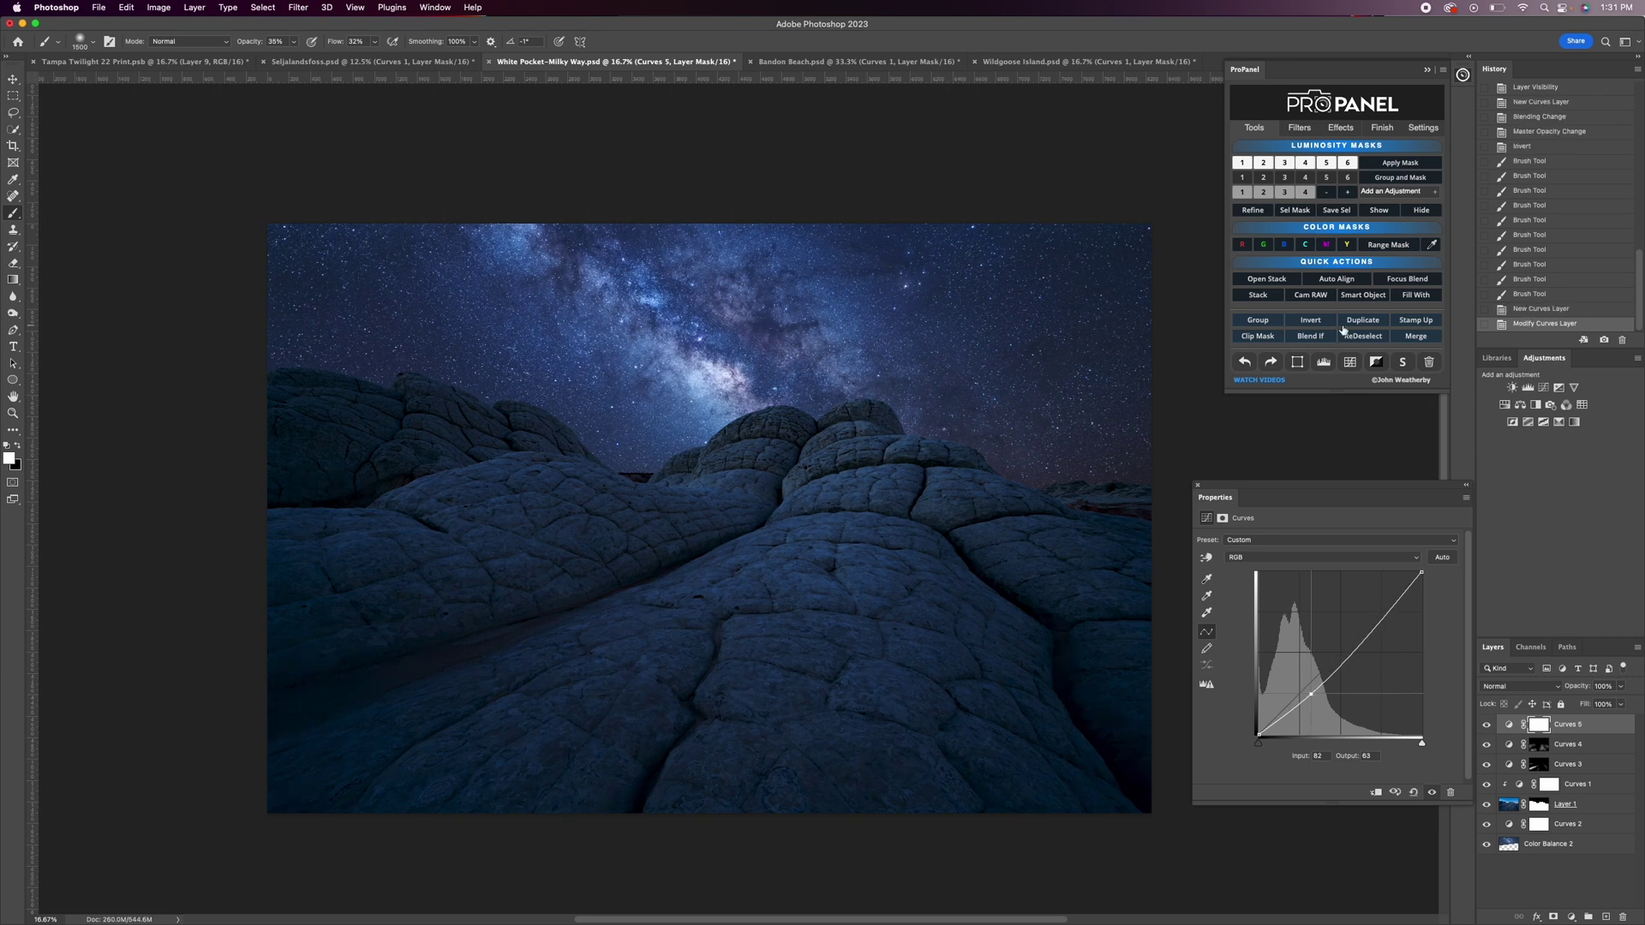
pyautogui.click(1288, 181)
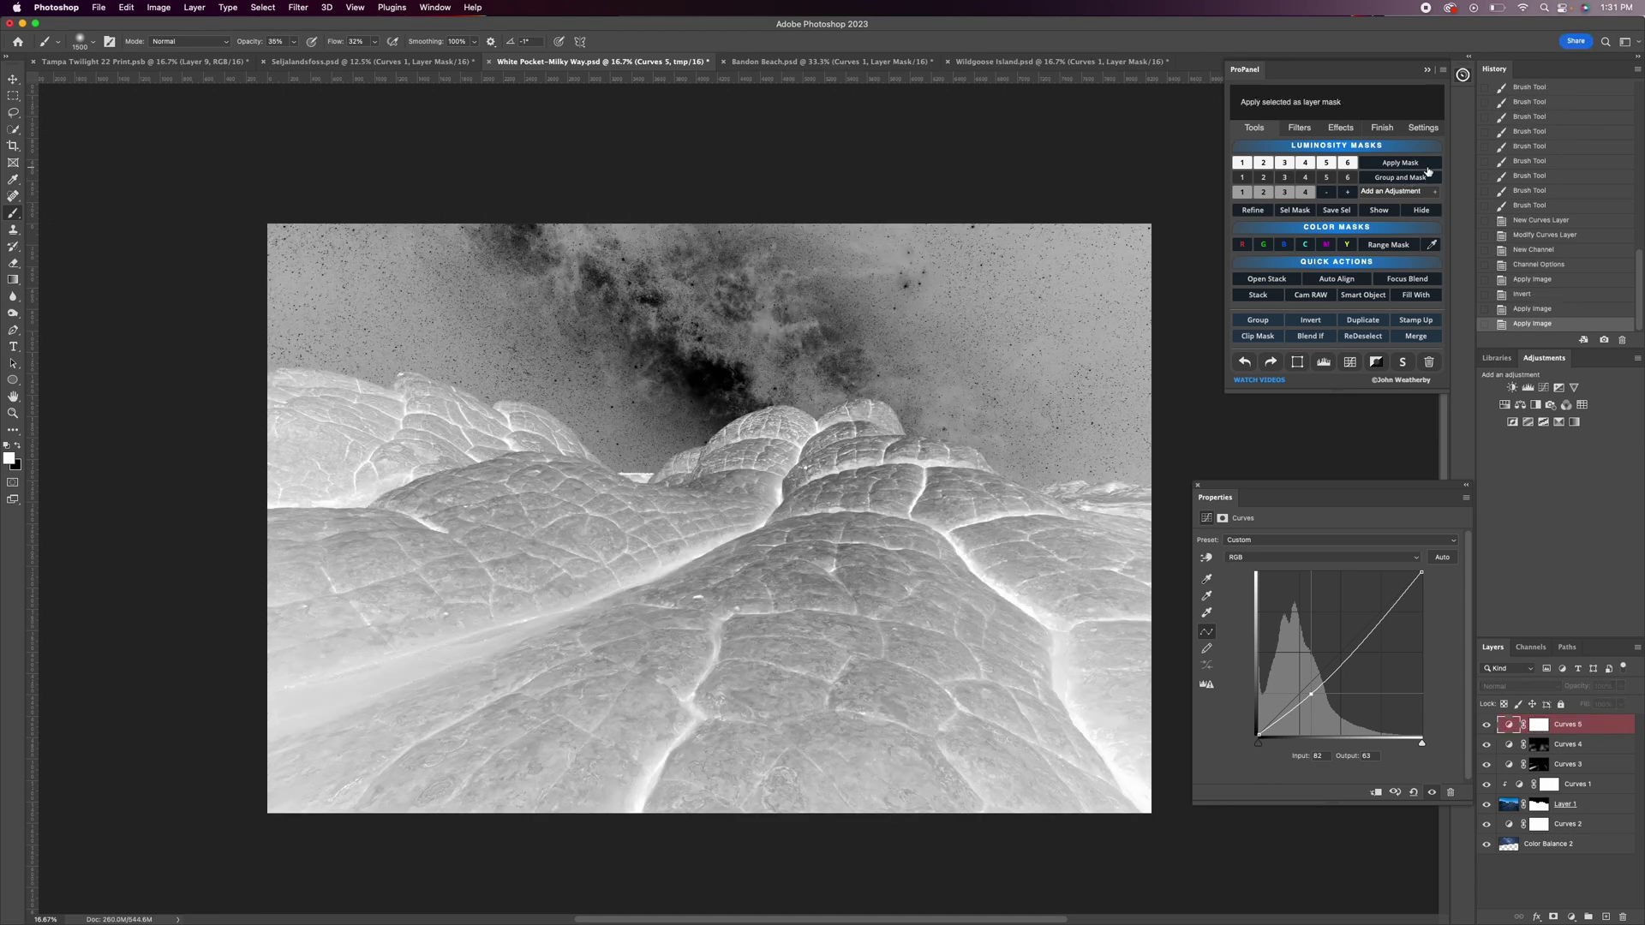
pyautogui.click(1424, 164)
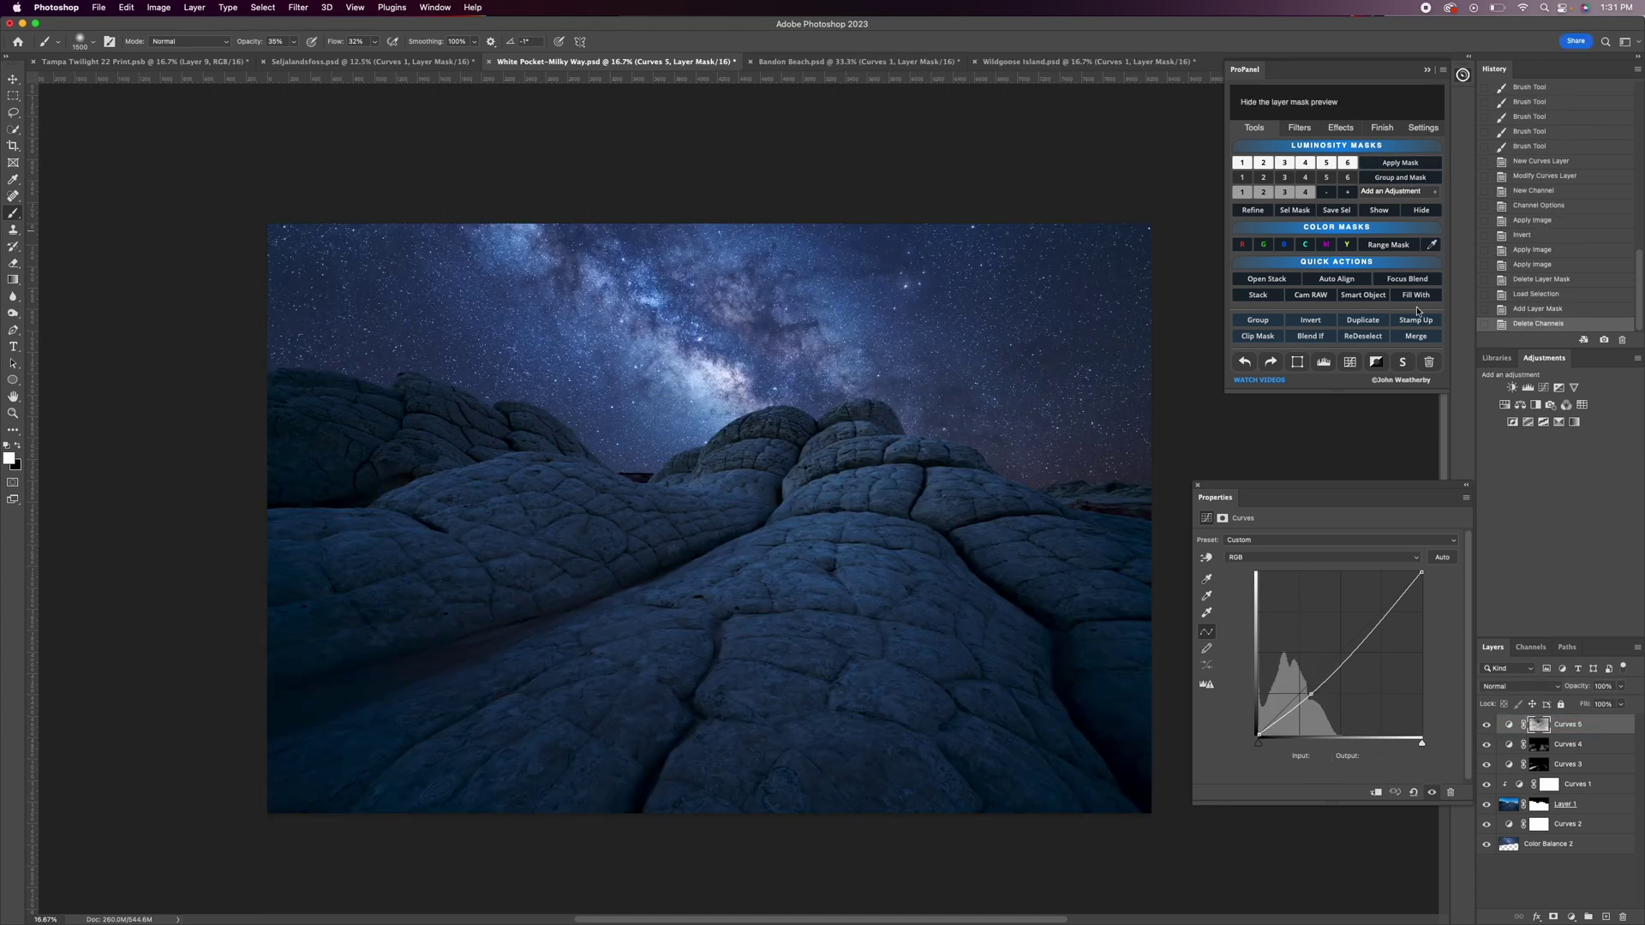
# Toggle the visibility of Curves 5 to compare the image with and without the luminosity-masked darkening.
pyautogui.click(1486, 726)
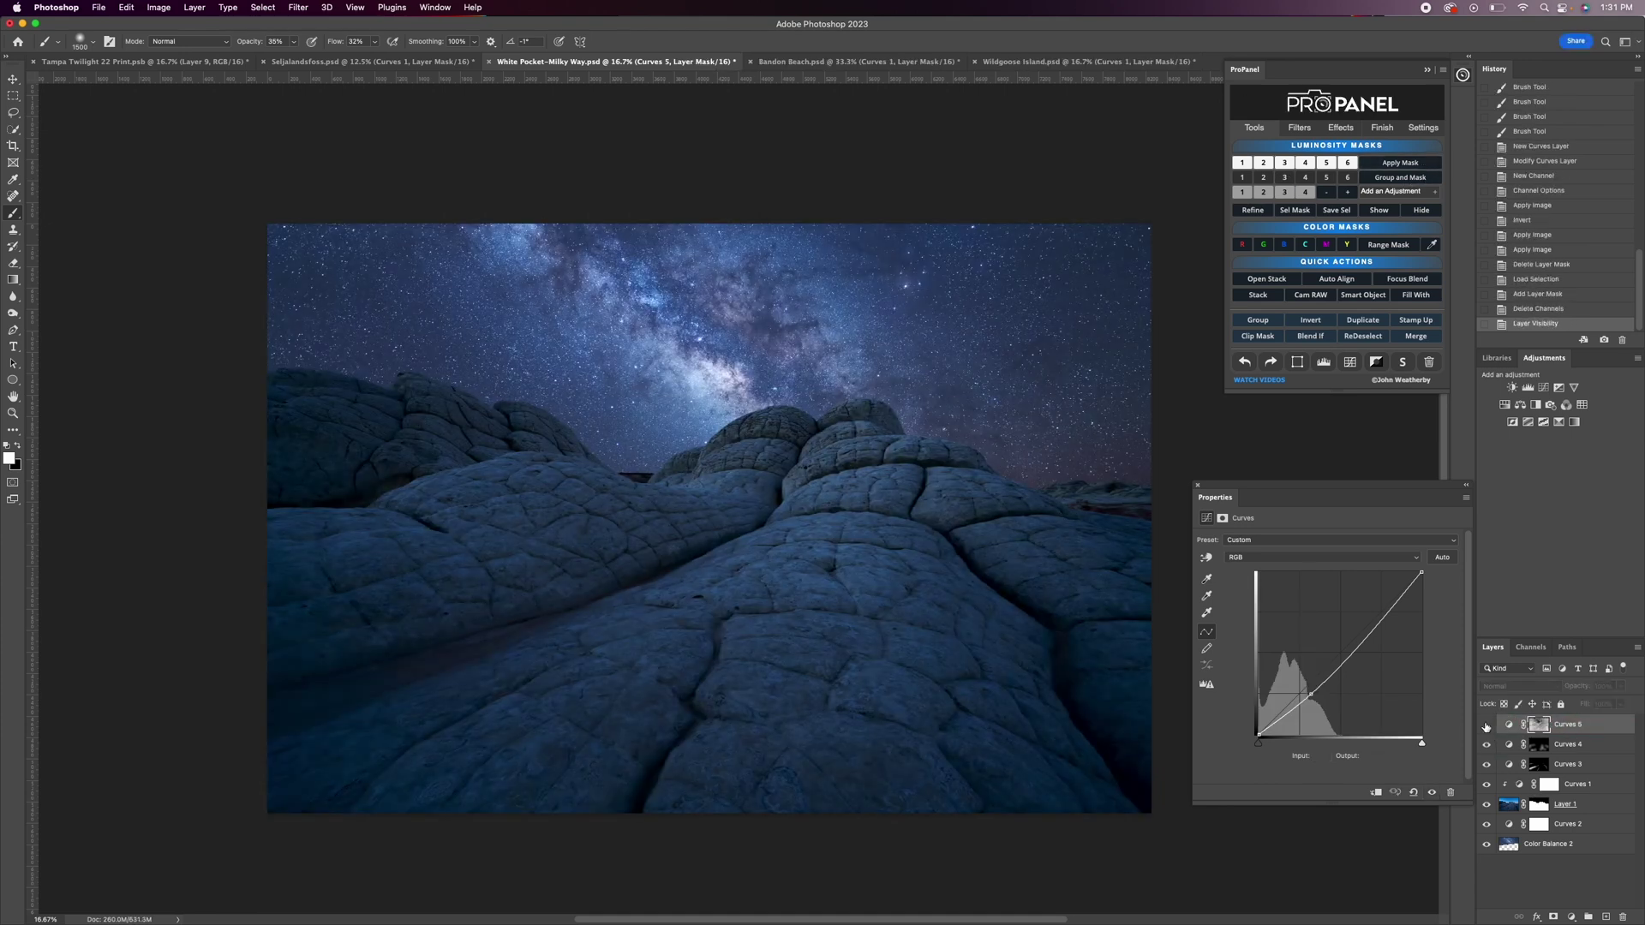
pyautogui.click(1486, 725)
pyautogui.click(1486, 725)
pyautogui.click(1486, 725)
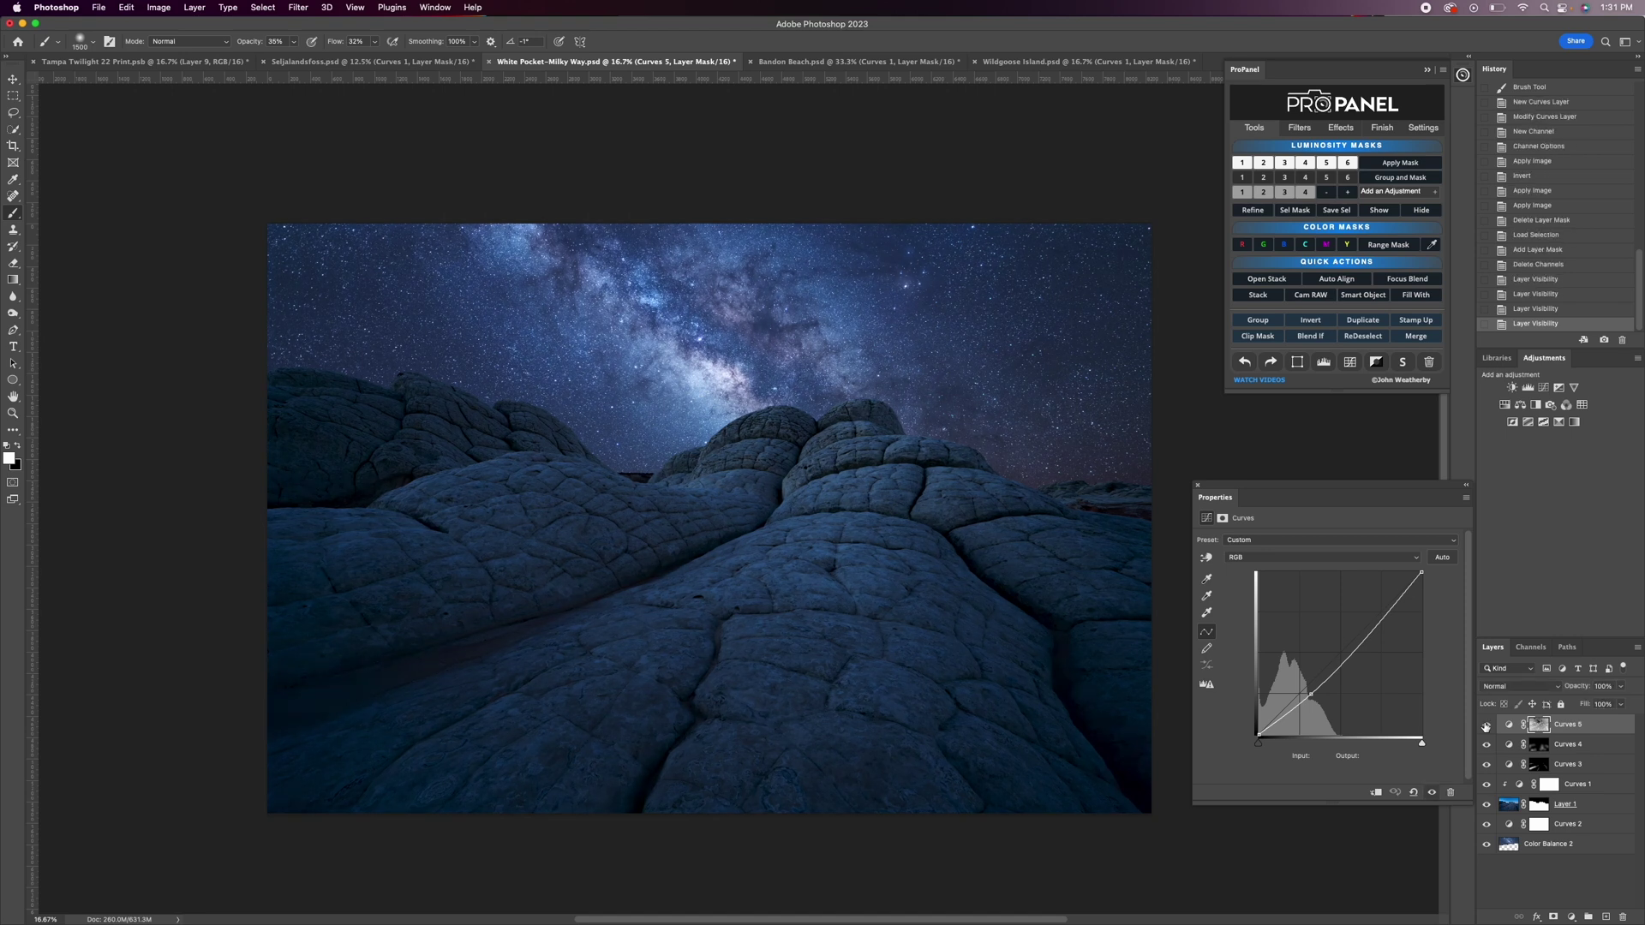
# Refine the Curves 5 layer mask with Levels, raising the black input level to limit the darkening to the deepest shadows.
pyautogui.click(1508, 725)
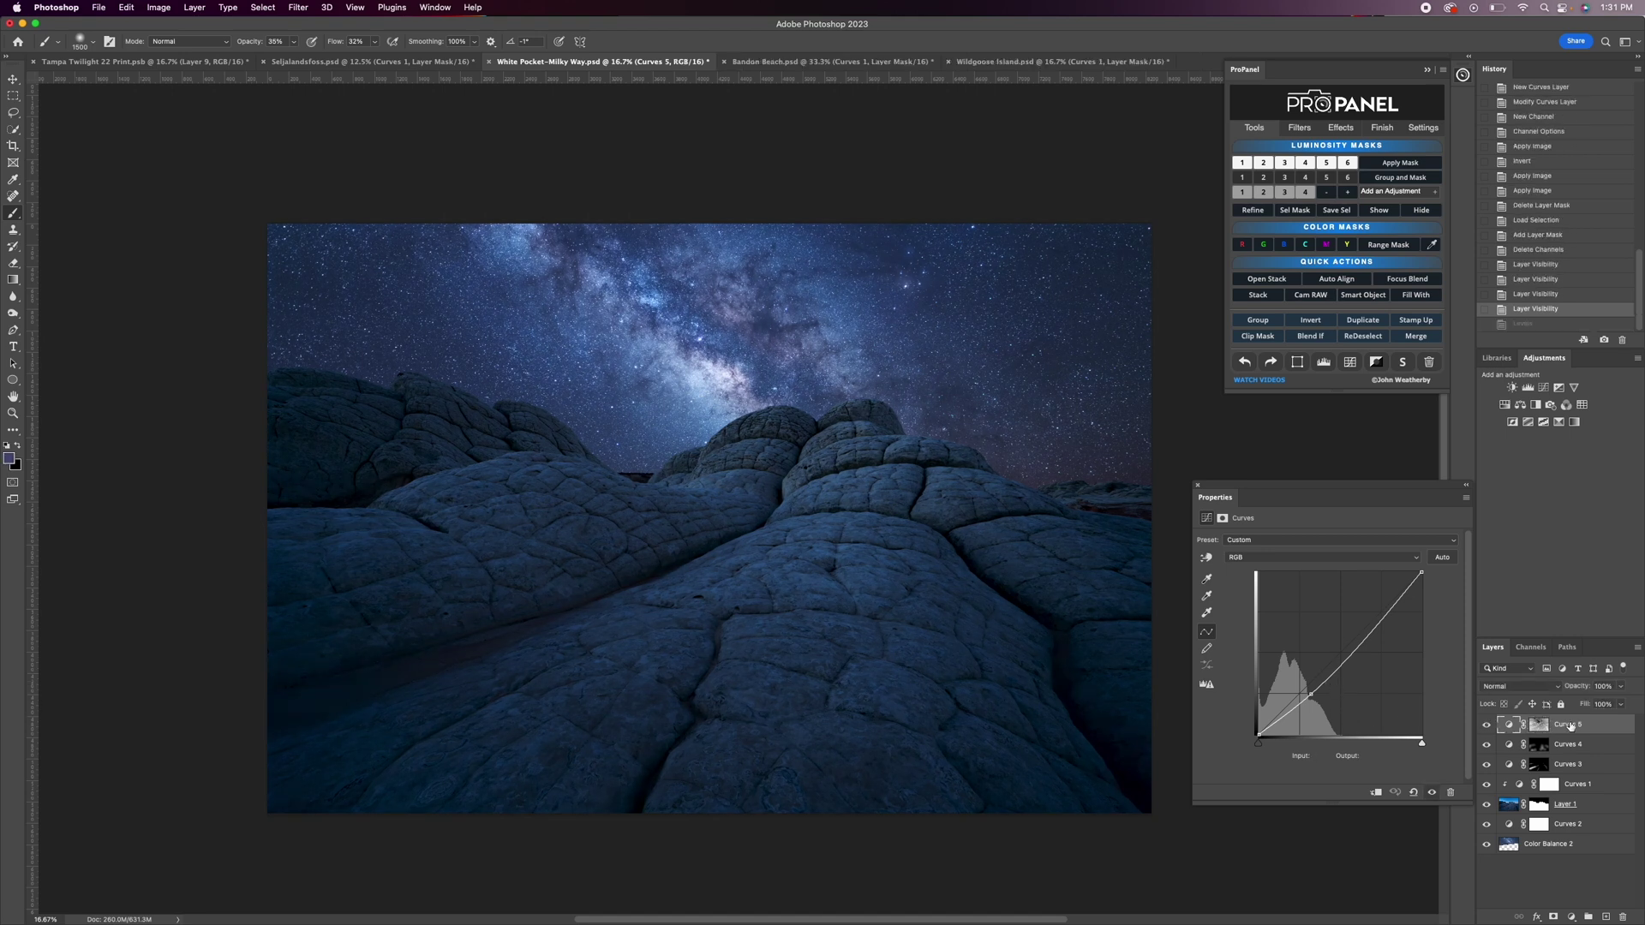
pyautogui.click(1539, 725)
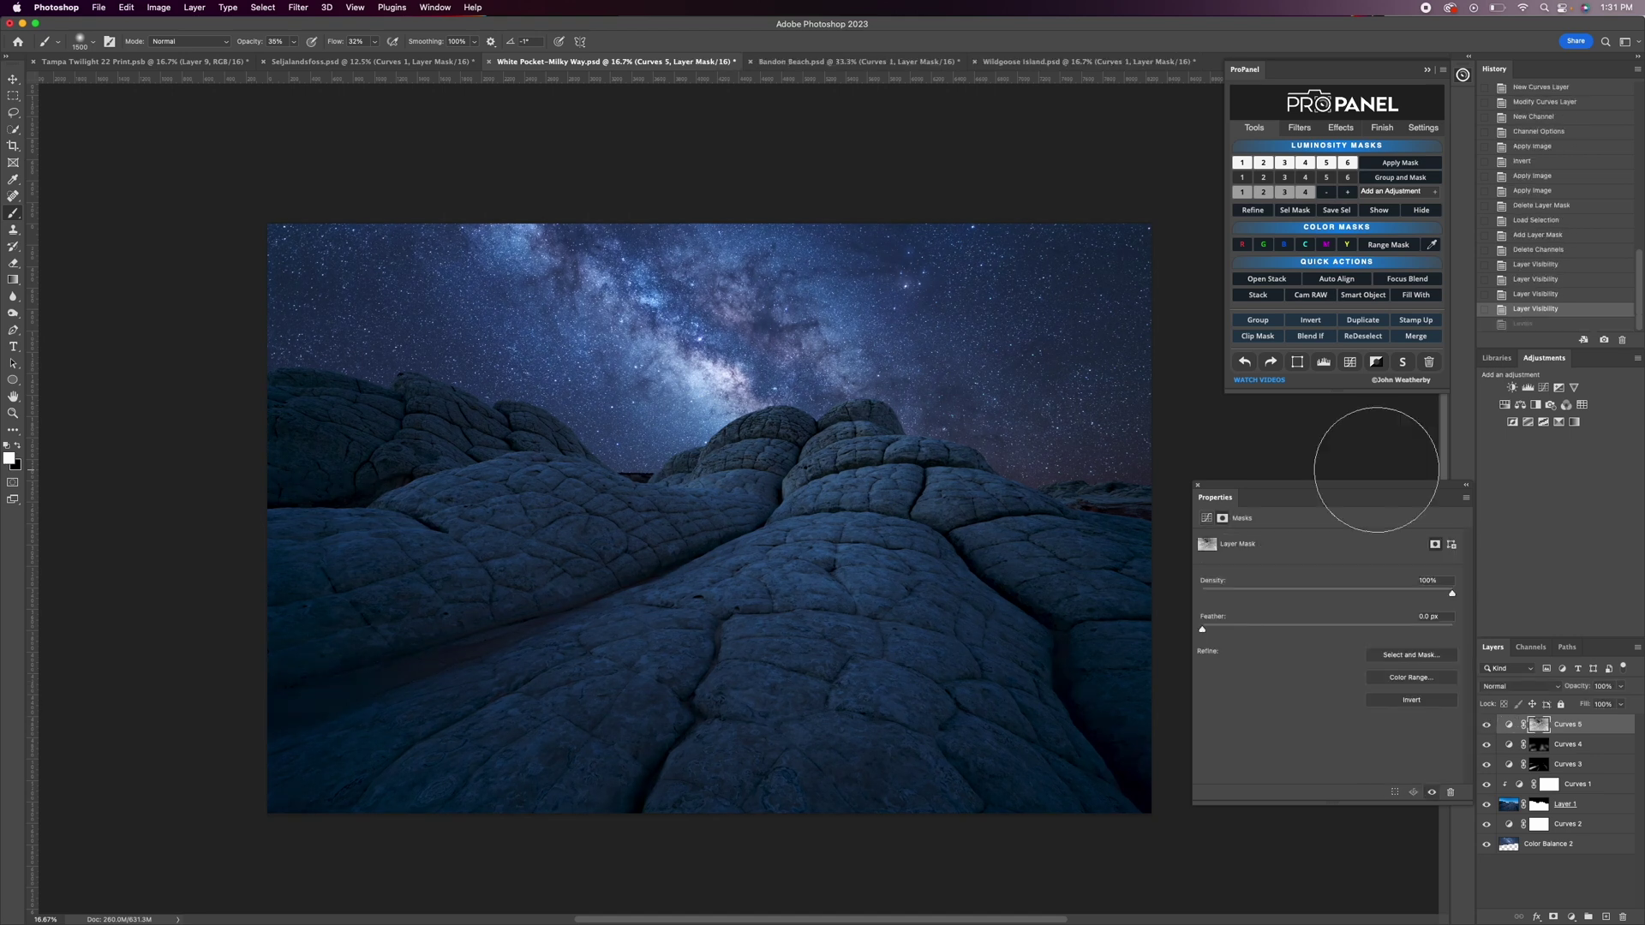
pyautogui.click(1250, 211)
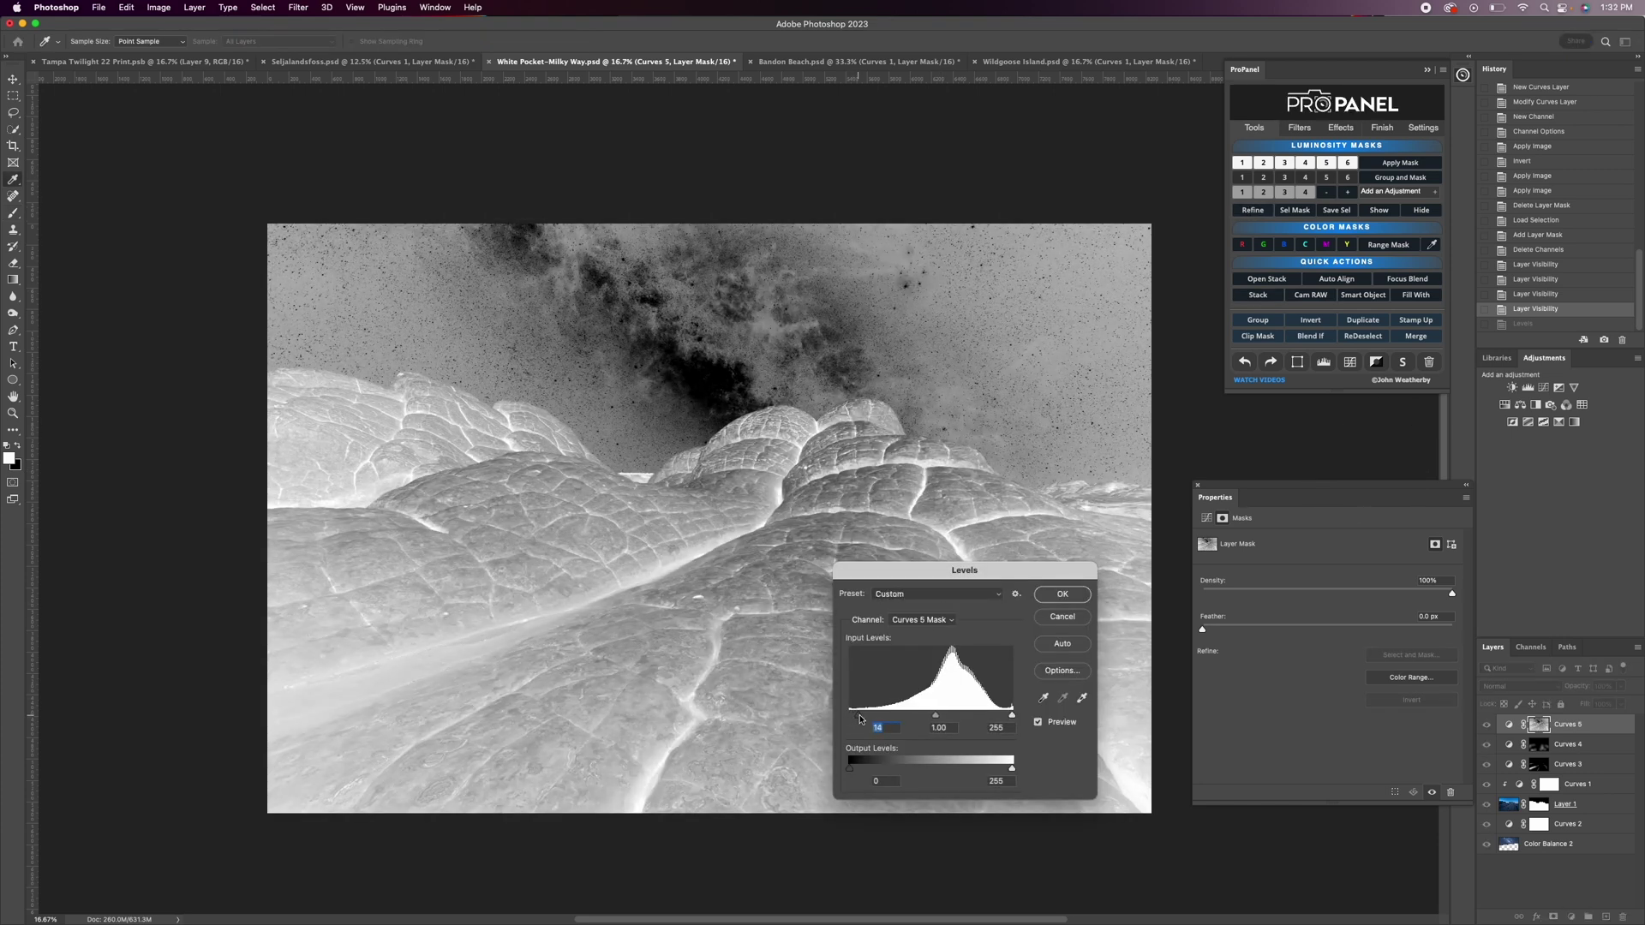
pyautogui.moveTo(860, 720); pyautogui.dragTo(952, 715)
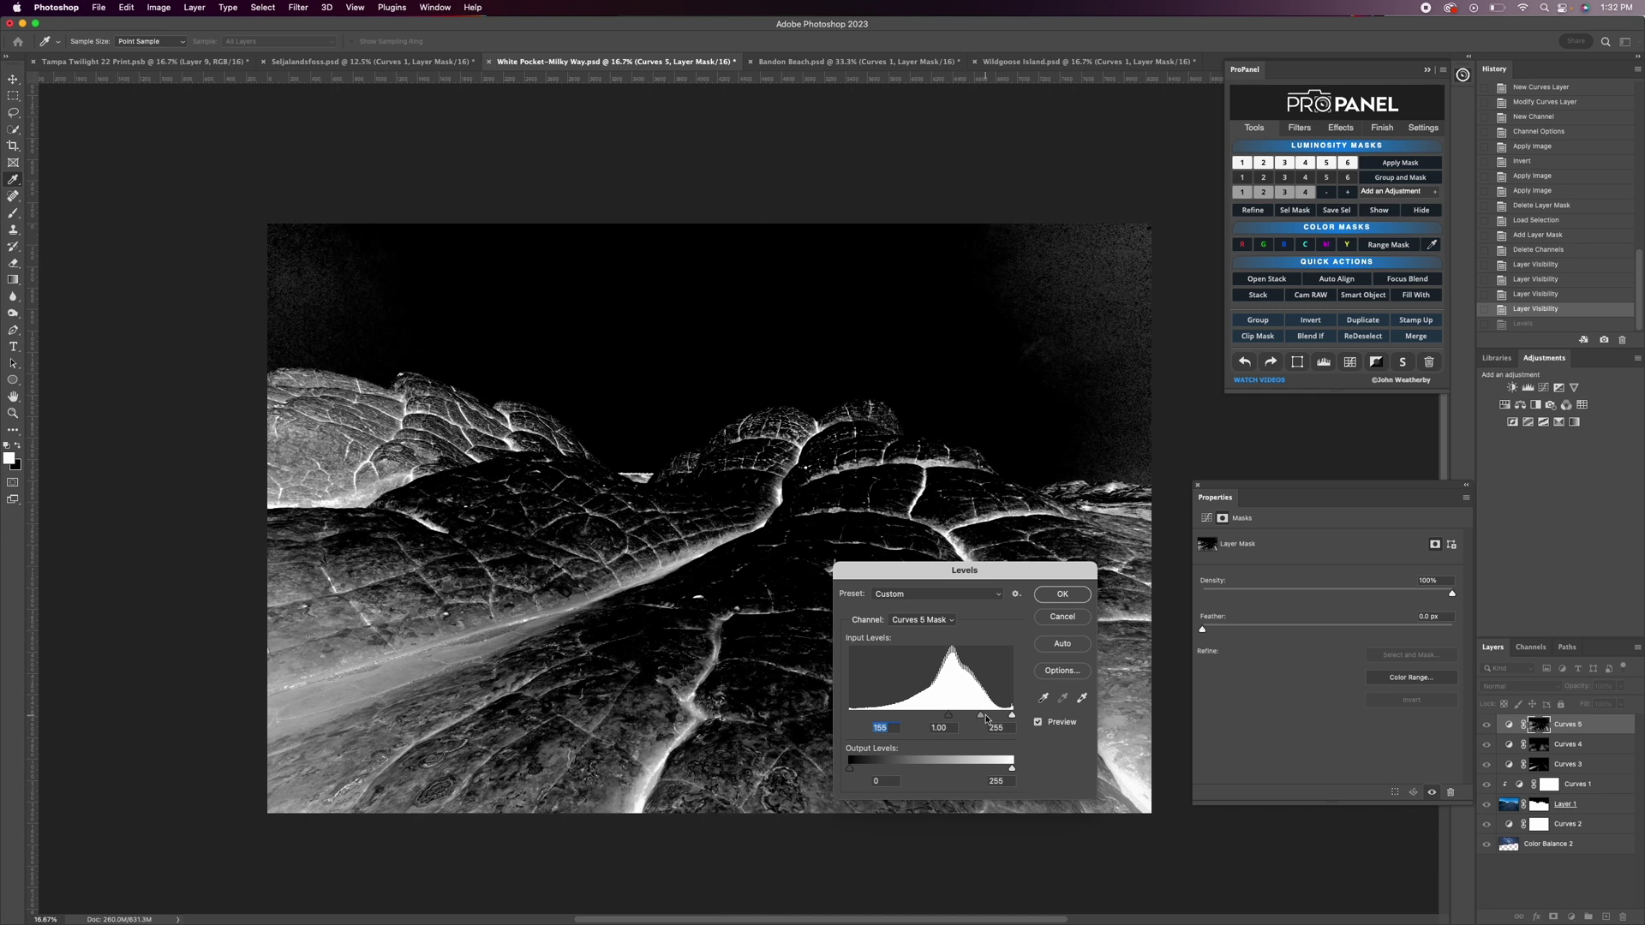
pyautogui.moveTo(947, 716); pyautogui.dragTo(974, 716)
pyautogui.click(1060, 595)
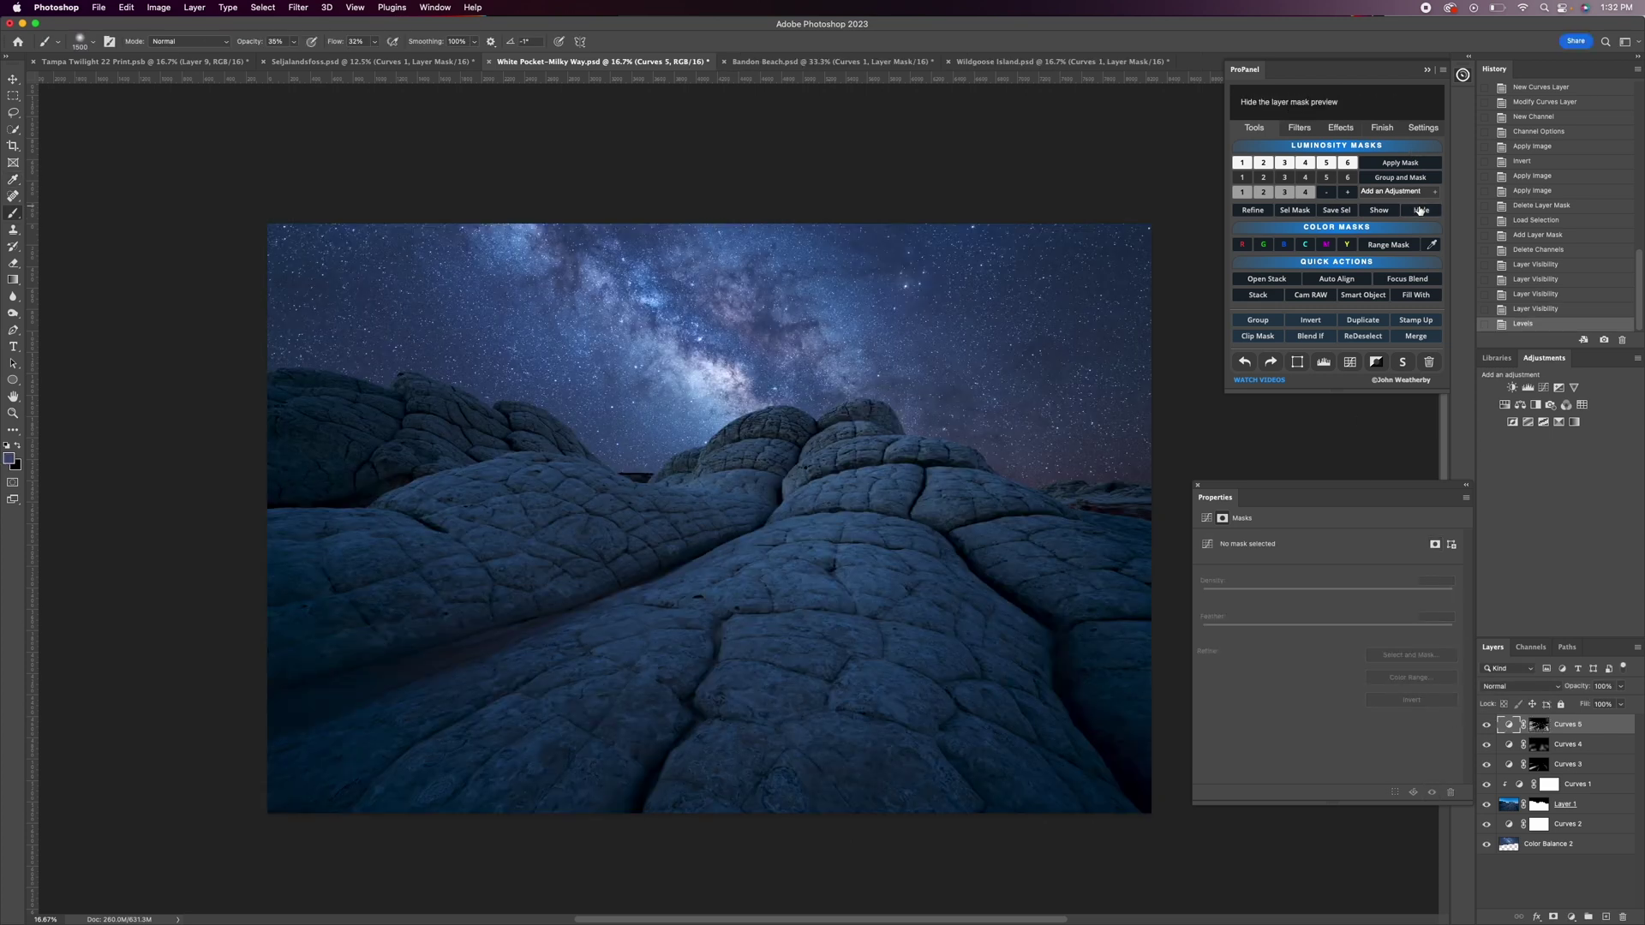
# Toggle the visibility of Curves 5 to review the darkening with its refined mask.
pyautogui.click(1508, 724)
pyautogui.click(1485, 725)
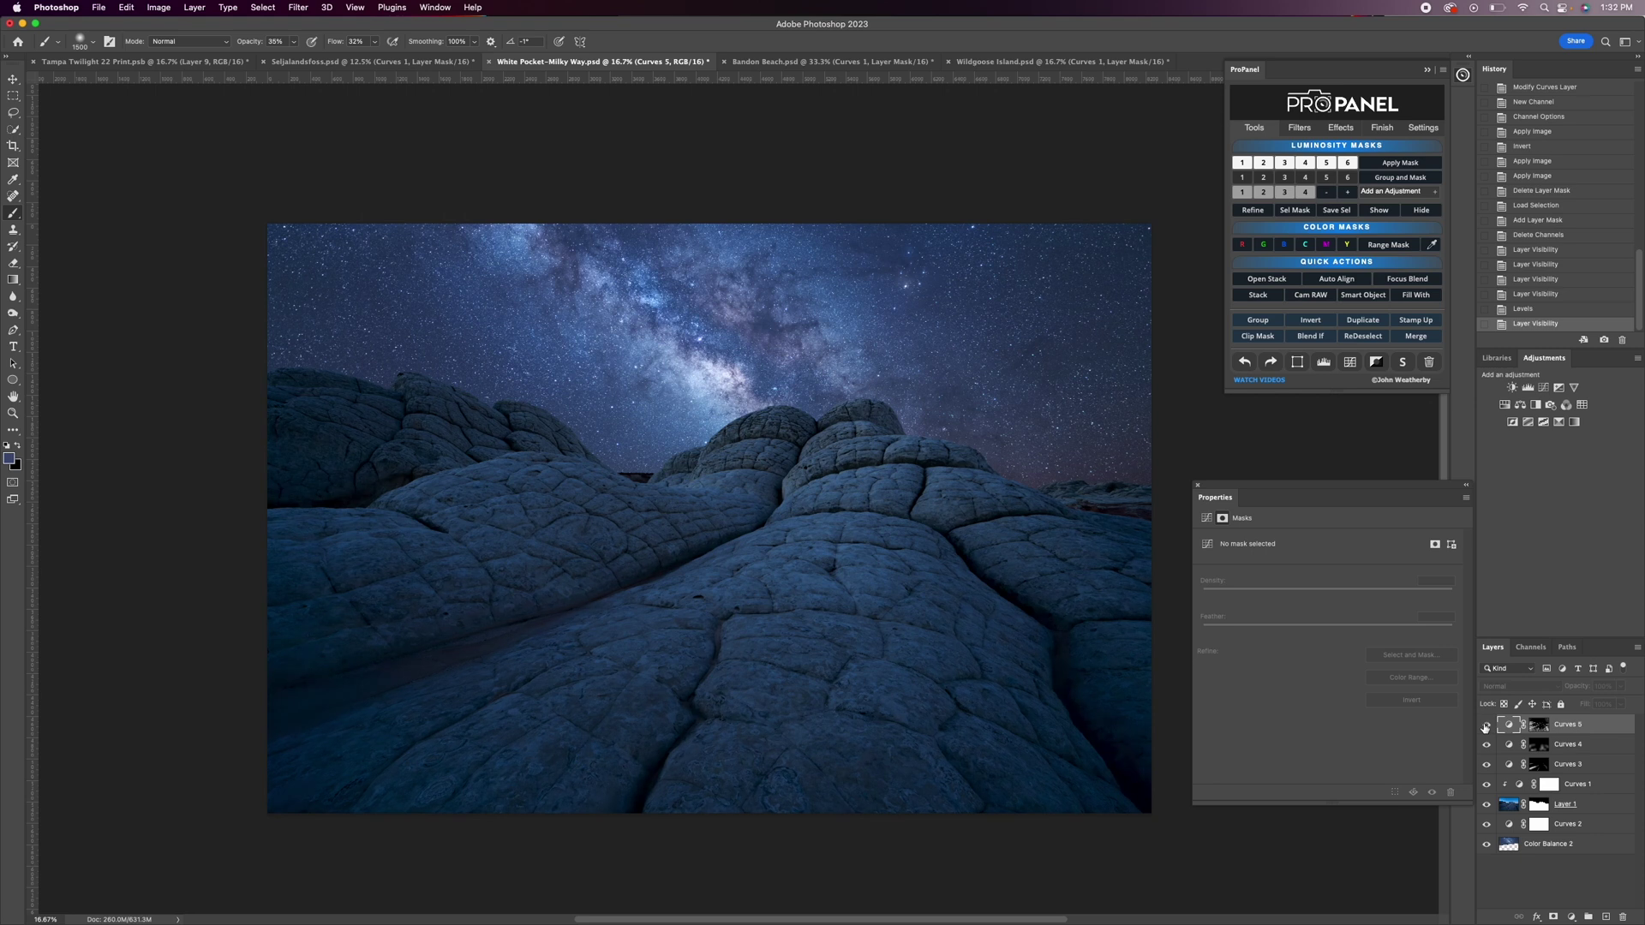
pyautogui.click(1485, 725)
pyautogui.click(1486, 726)
pyautogui.click(1485, 725)
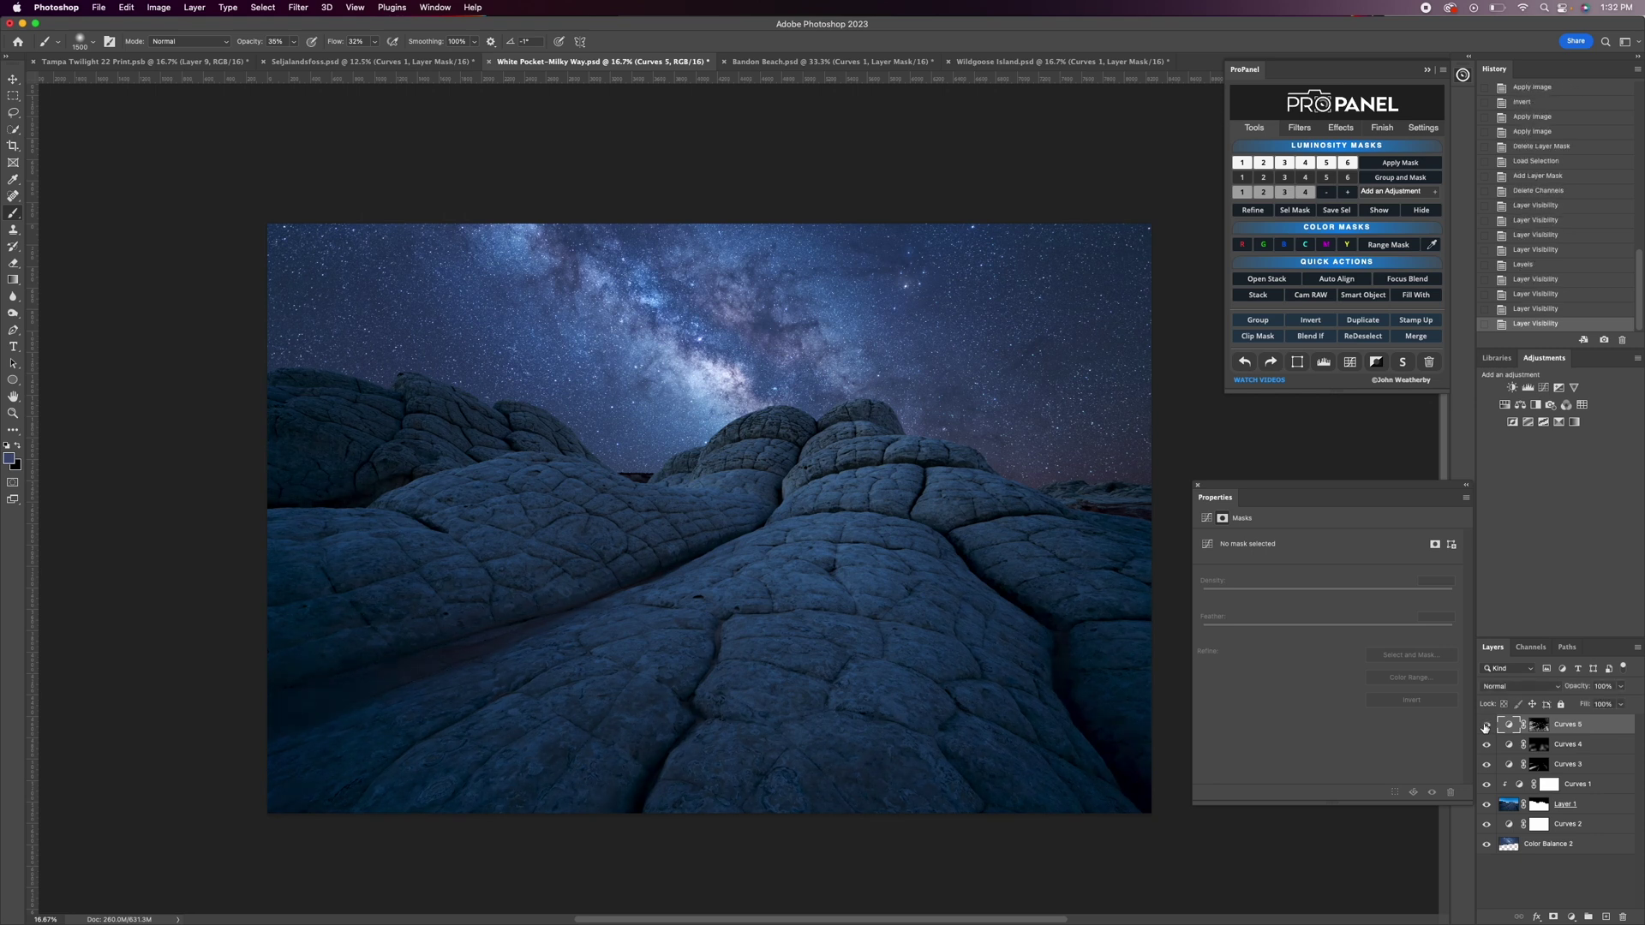
pyautogui.click(1485, 725)
pyautogui.click(1485, 725)
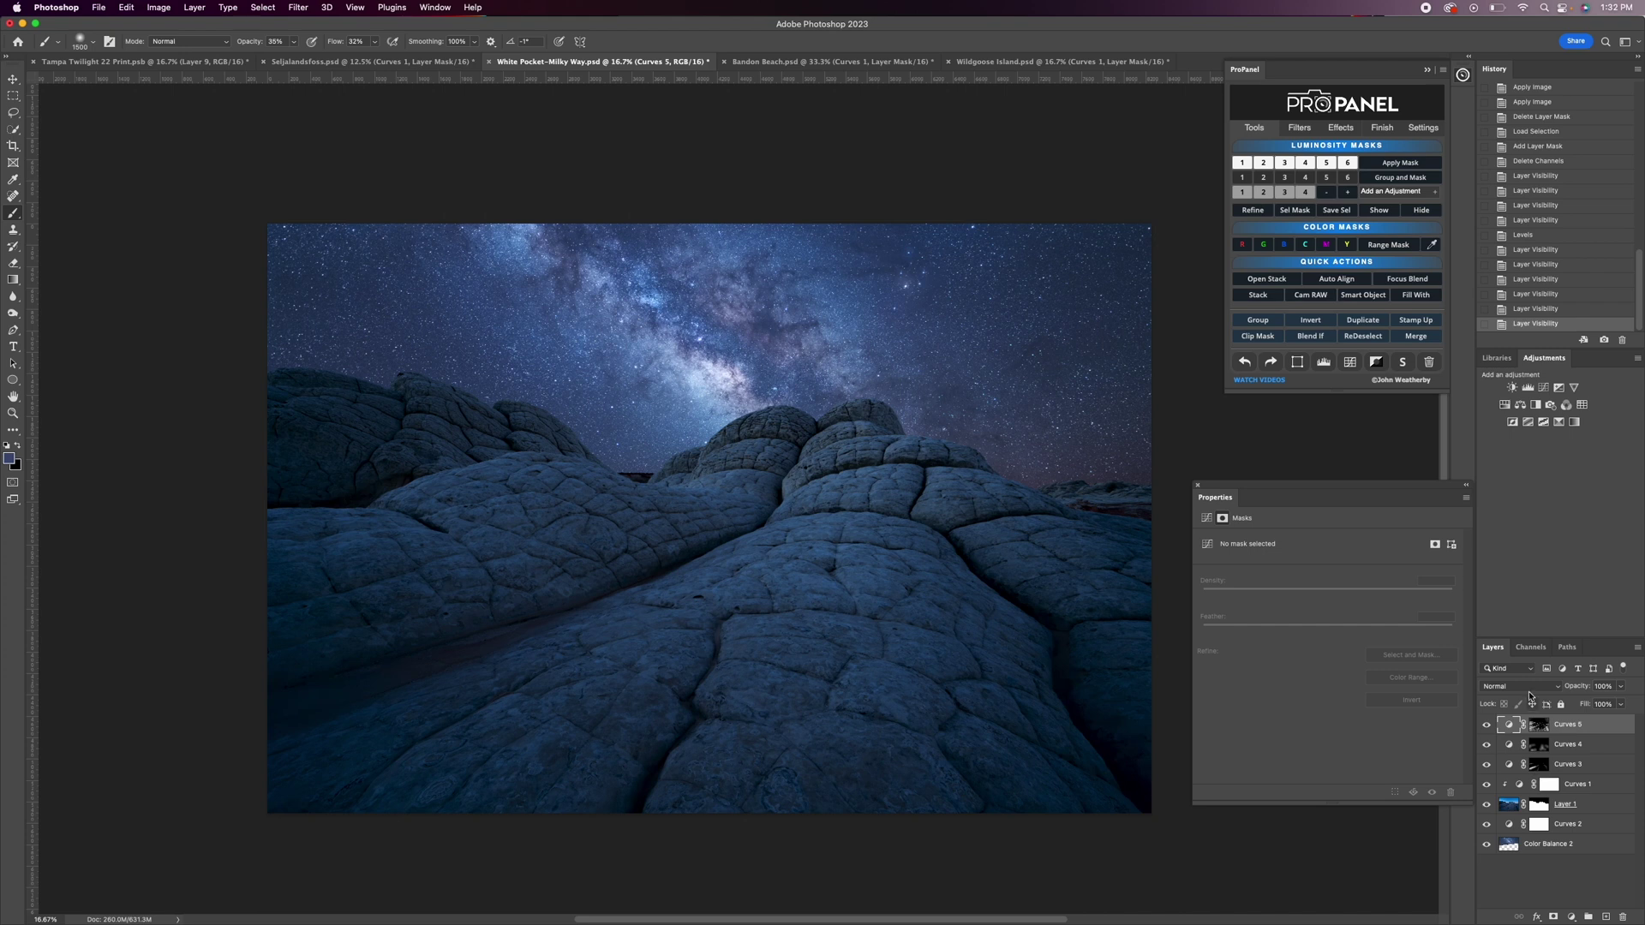
# Add a Curves layer above Curves 5, brighten it by raising the curve at input 174, and hide the layer.
pyautogui.click(1376, 361)
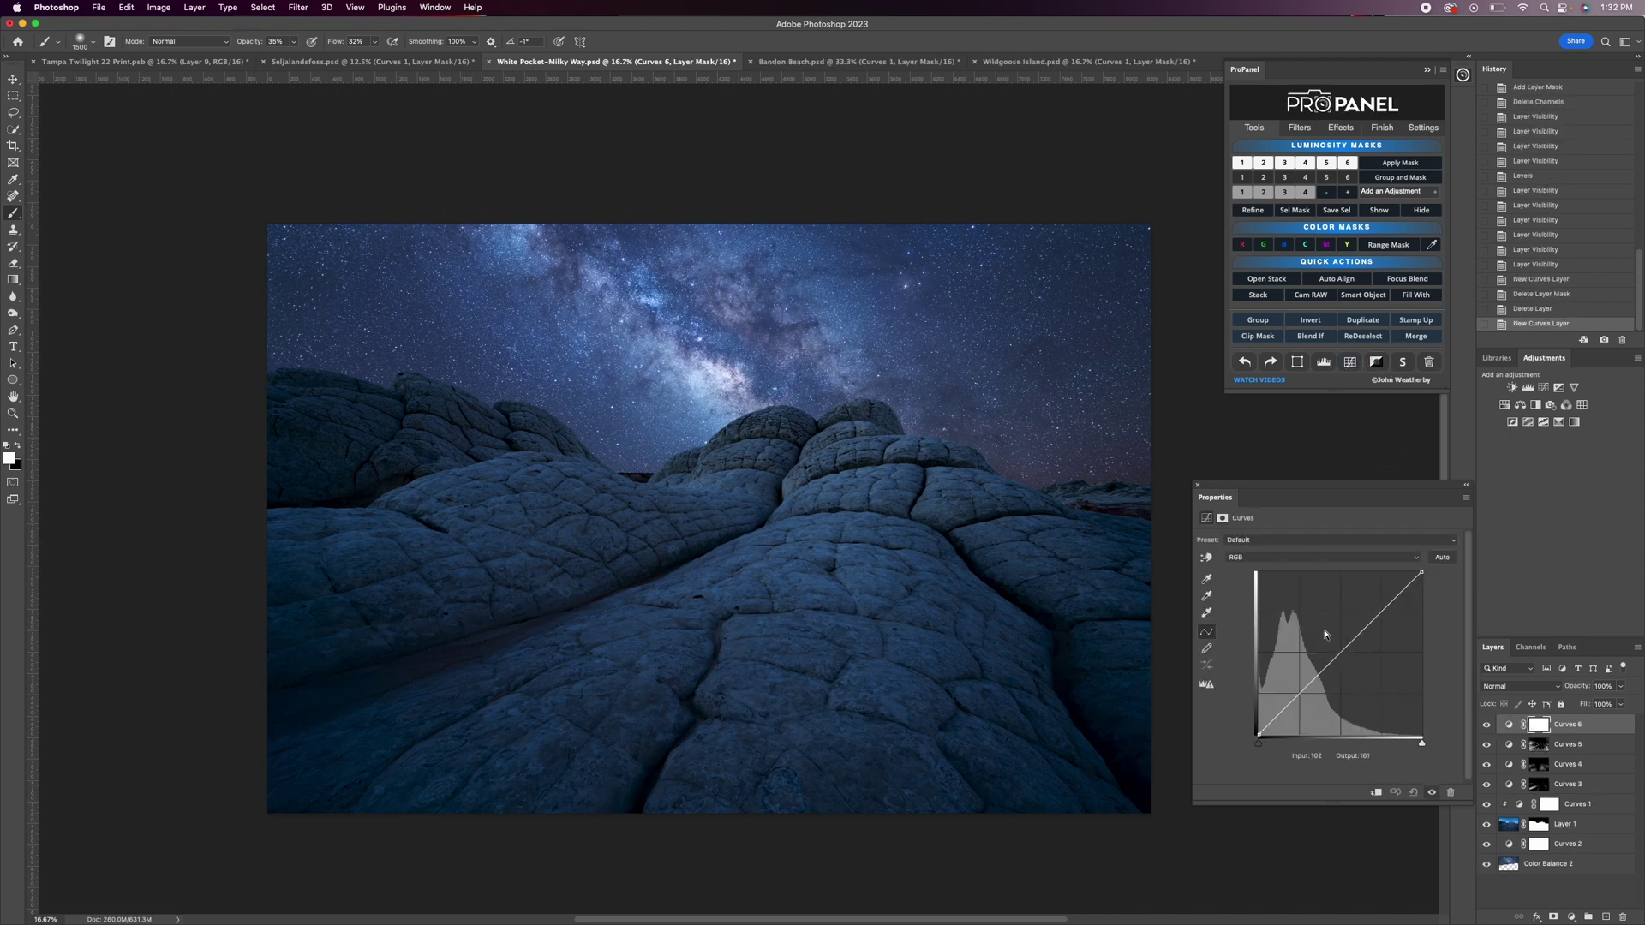
pyautogui.moveTo(1380, 610); pyautogui.dragTo(1369, 607)
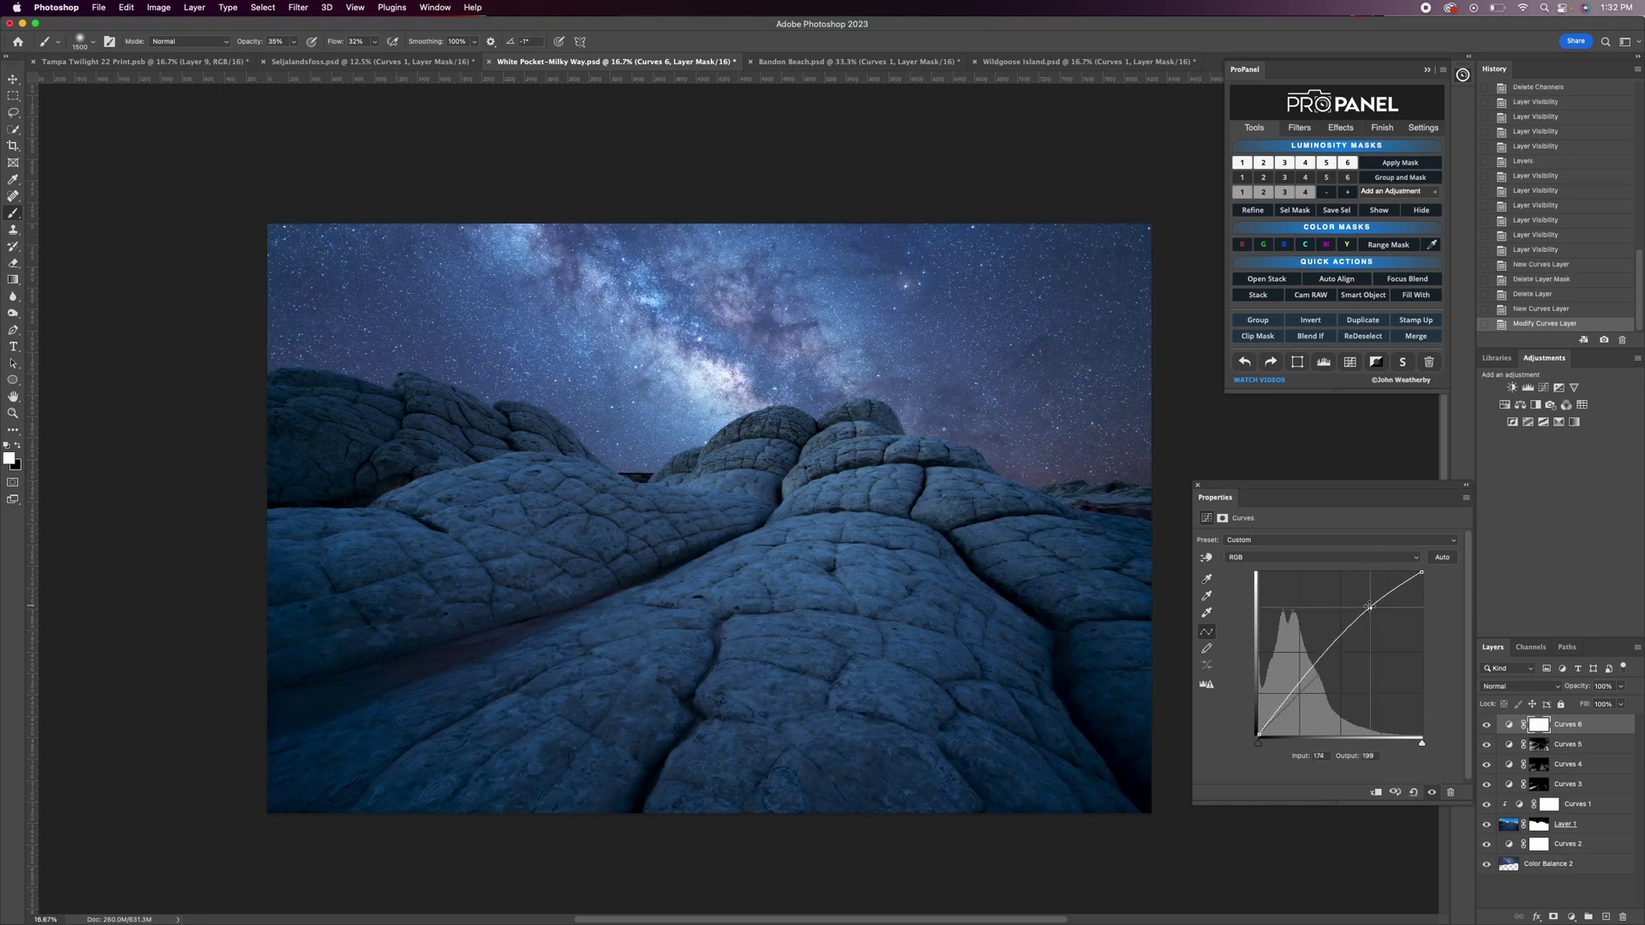
pyautogui.click(1488, 725)
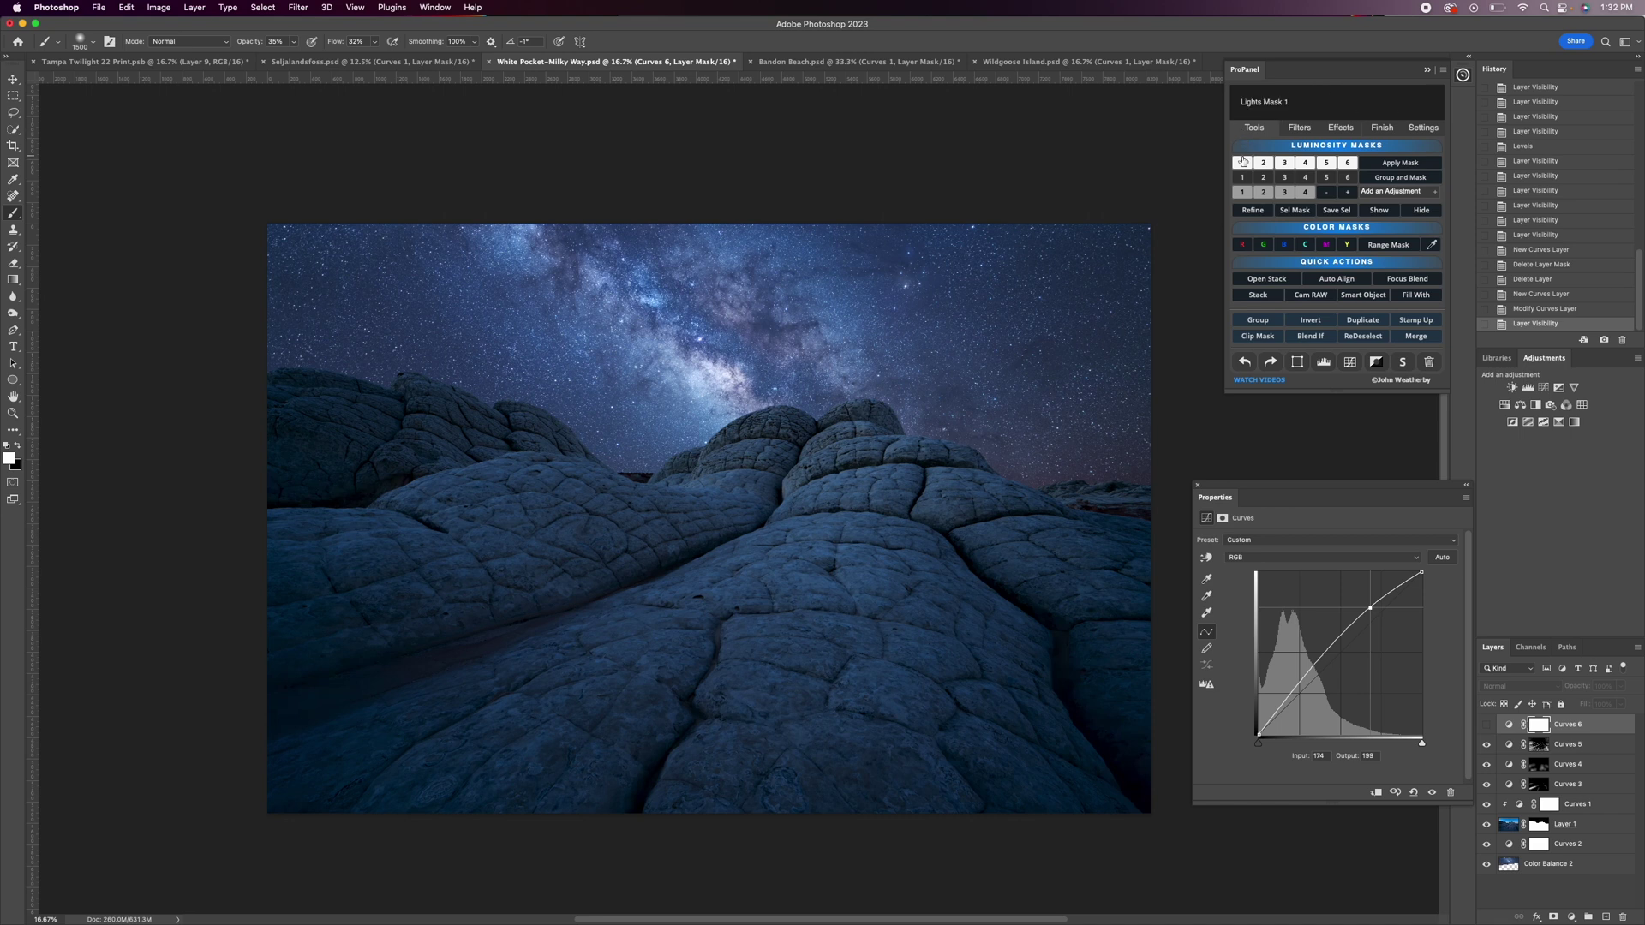
# Preview the luminosity masks for the lights, apply Lights Mask 1 as the Curves 6 layer mask, and show the layer.
pyautogui.click(1280, 164)
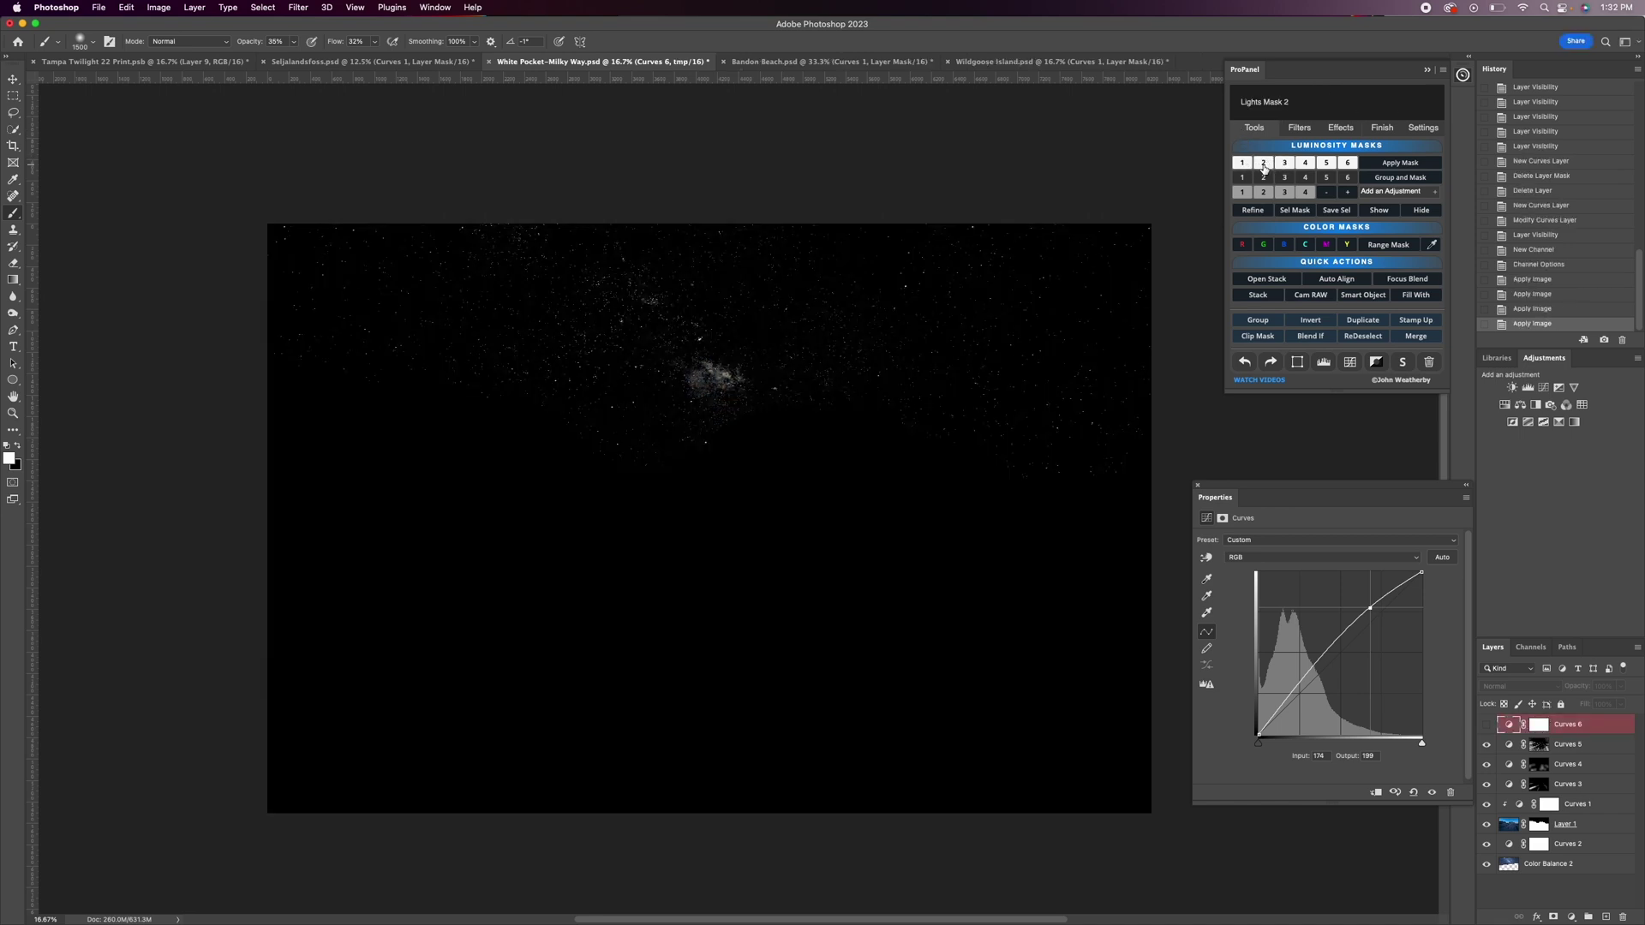
pyautogui.click(1262, 164)
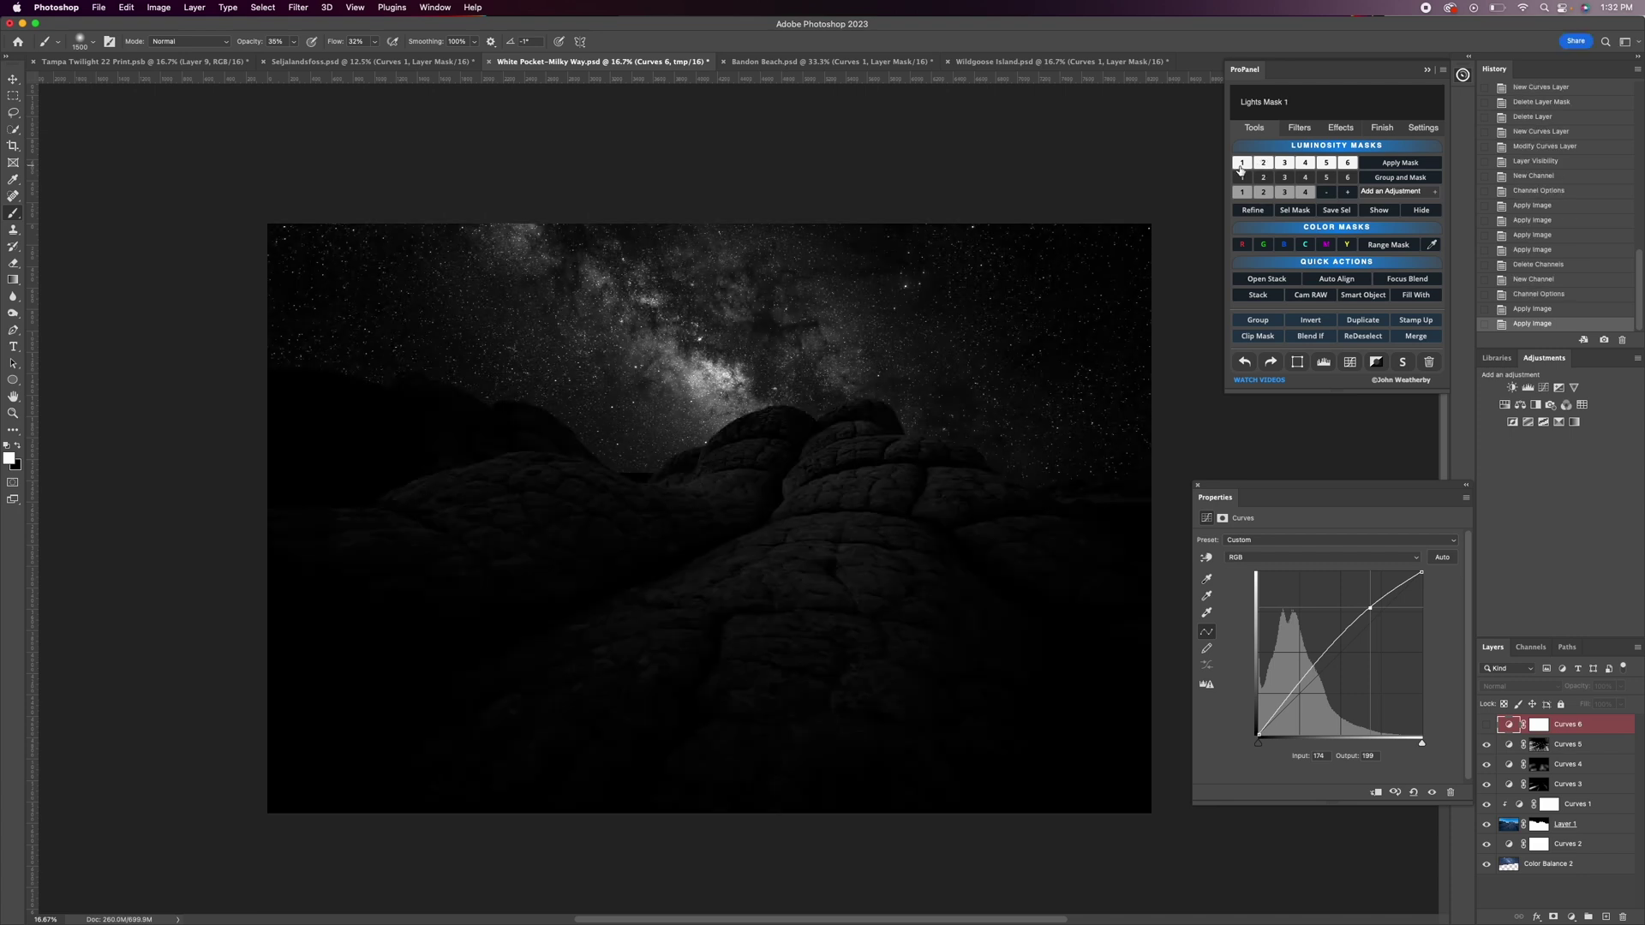
pyautogui.click(1239, 168)
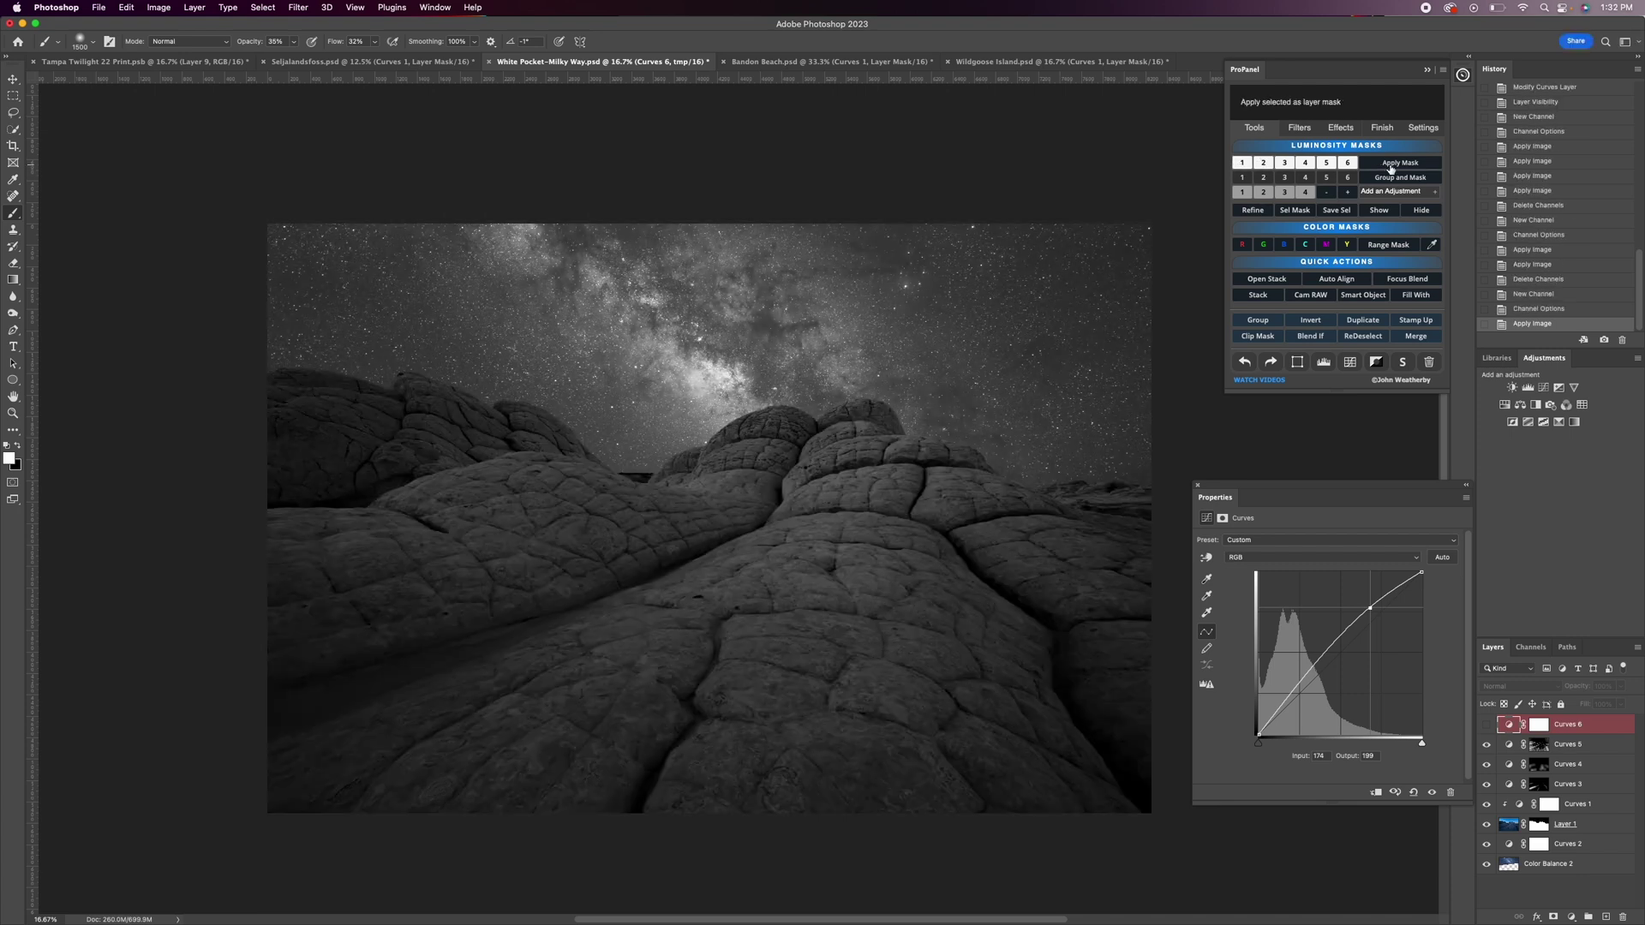
pyautogui.click(1487, 725)
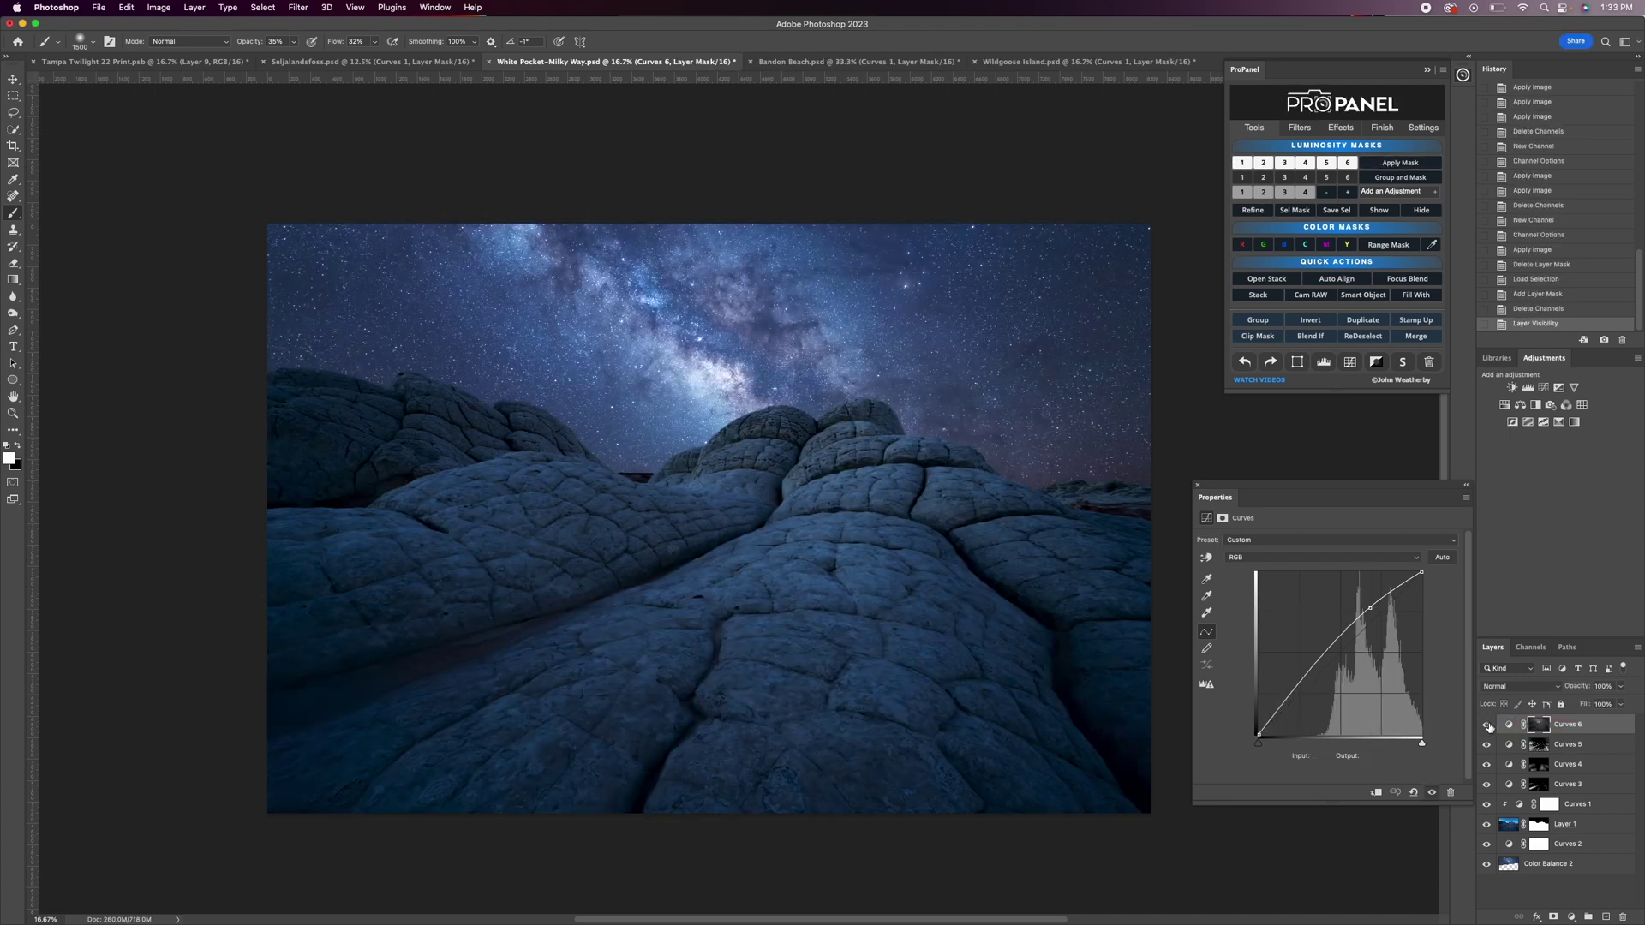
# Toggle the visibility of Curves 6 to compare the image with and without the luminosity-masked brightening.
pyautogui.click(1487, 725)
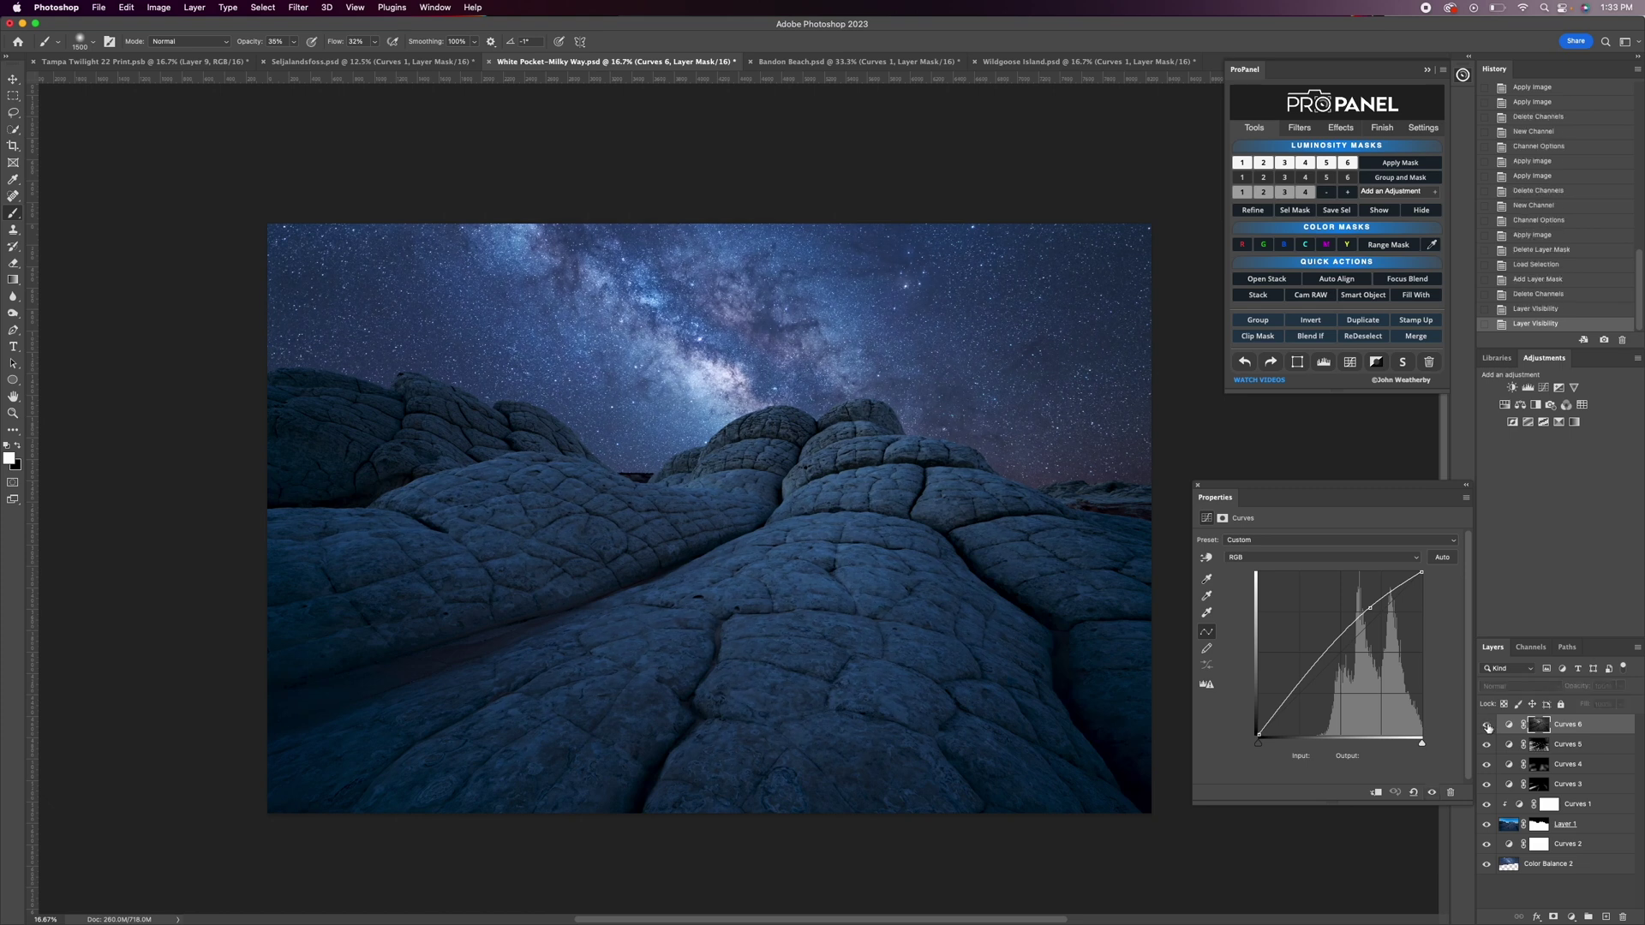
pyautogui.click(1487, 725)
pyautogui.click(1487, 725)
pyautogui.click(1487, 725)
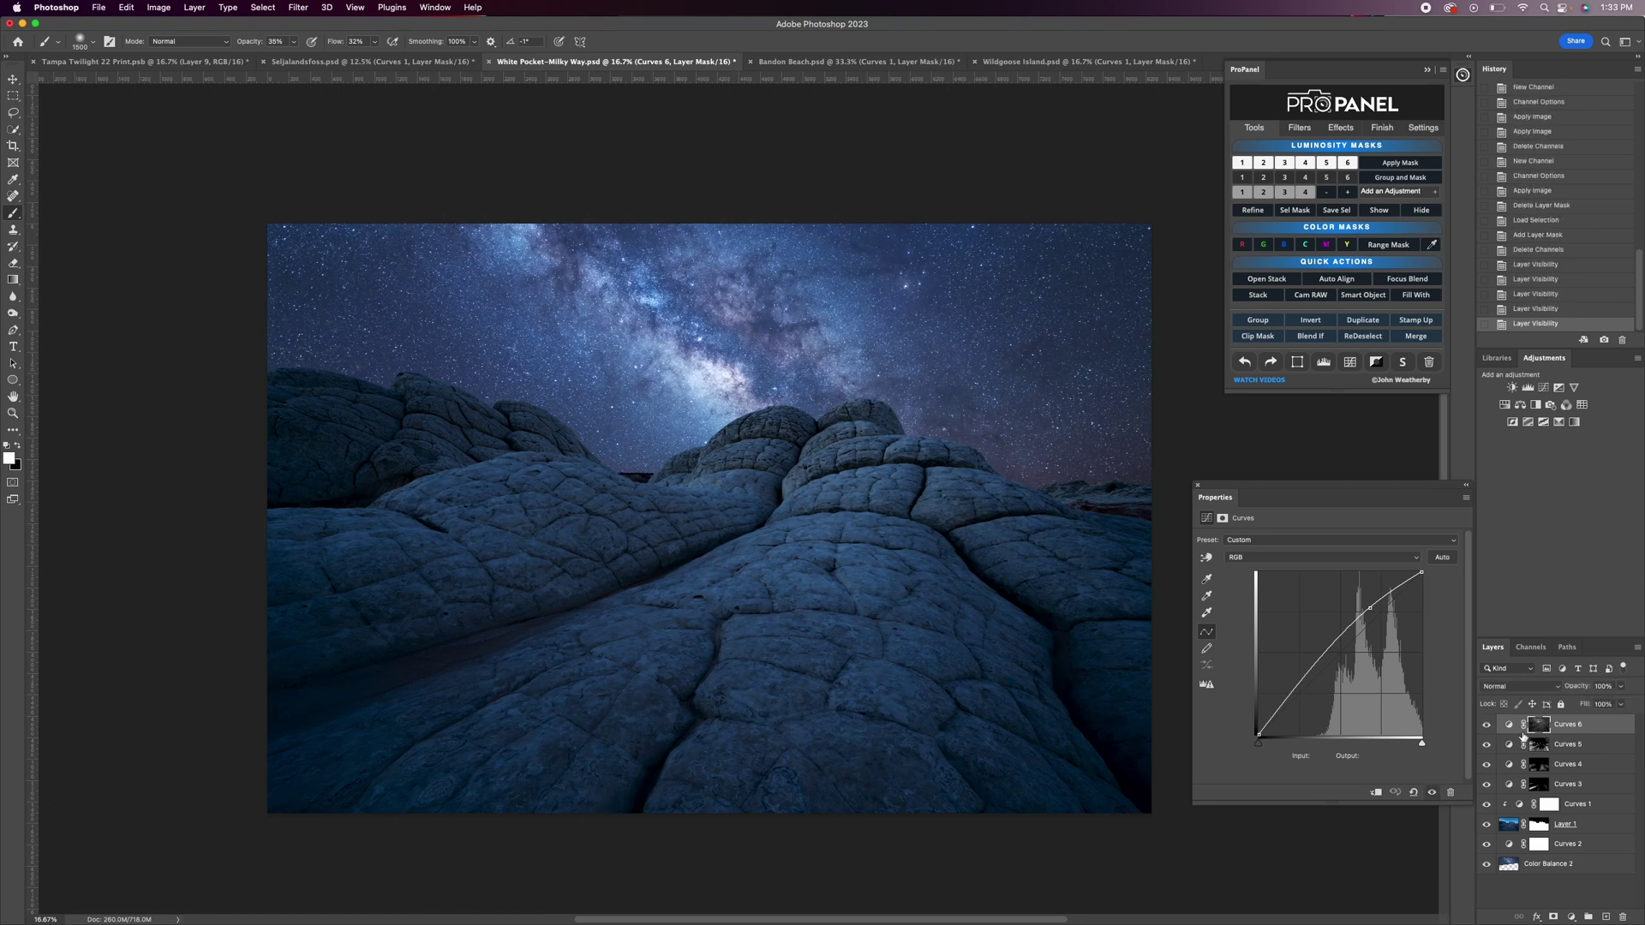
# Paint black on the Curves 6 layer mask at 35% brush opacity over the bright Milky Way core, reducing the brush size for finer strokes.
pyautogui.click(1539, 726)
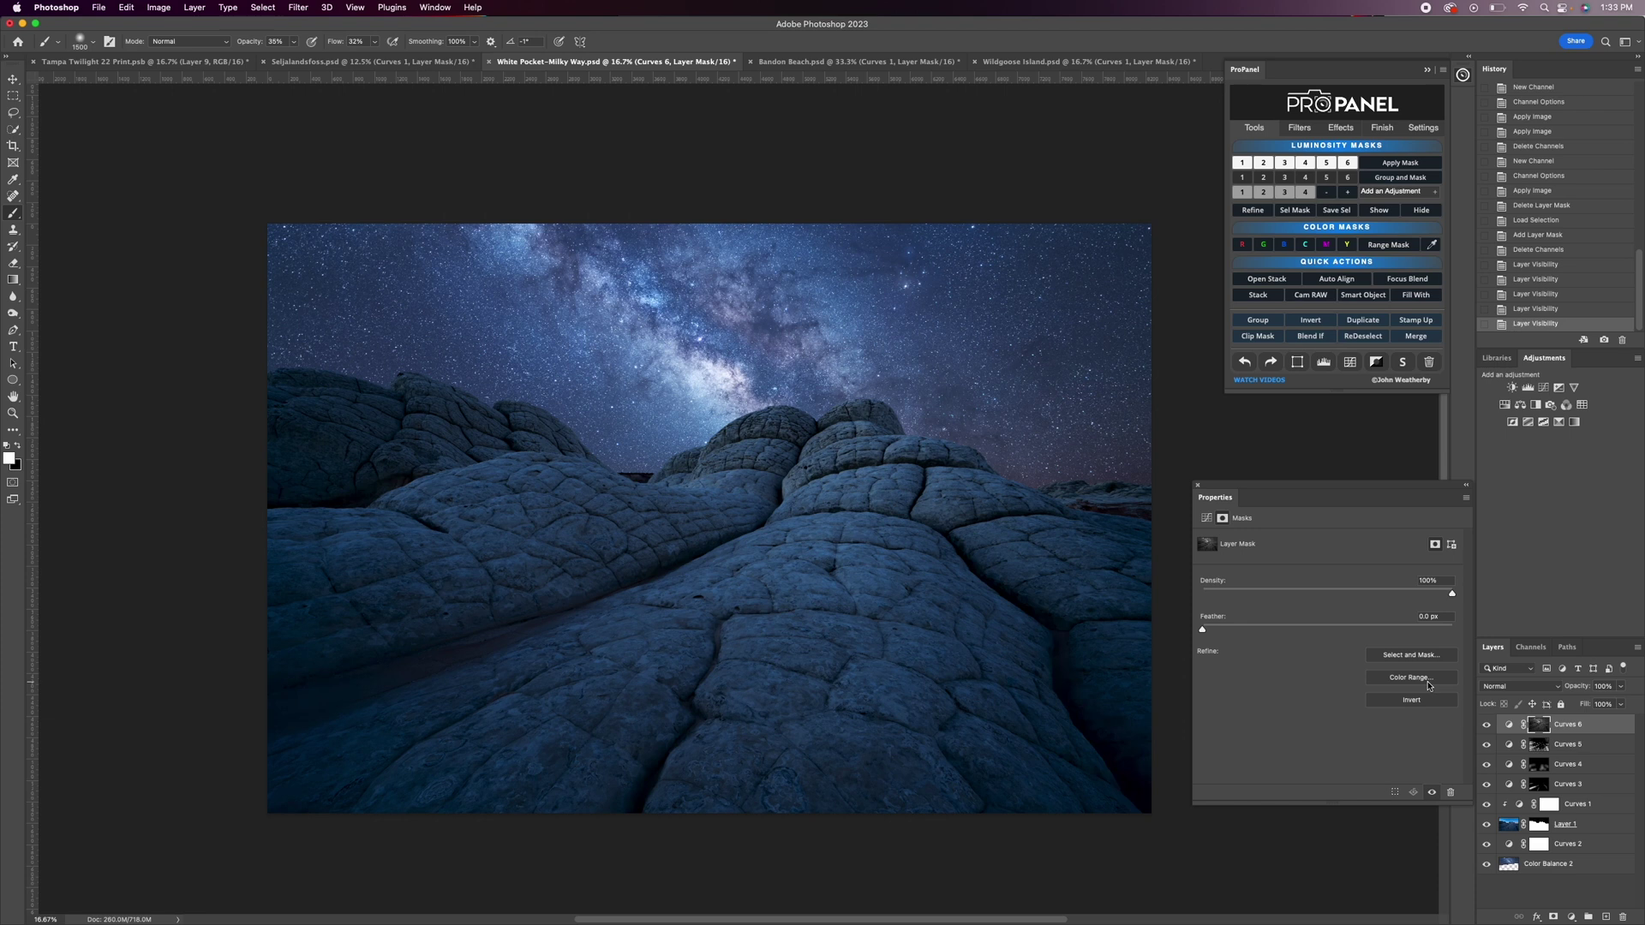
pyautogui.press('x')
pyautogui.moveTo(691, 382)
pyautogui.mouseDown()
pyautogui.moveTo(767, 368)
pyautogui.moveTo(707, 387)
pyautogui.mouseUp()
pyautogui.press('[')
pyautogui.press('[')
pyautogui.press('[')
pyautogui.press('[')
pyautogui.press('[')
pyautogui.press('[')
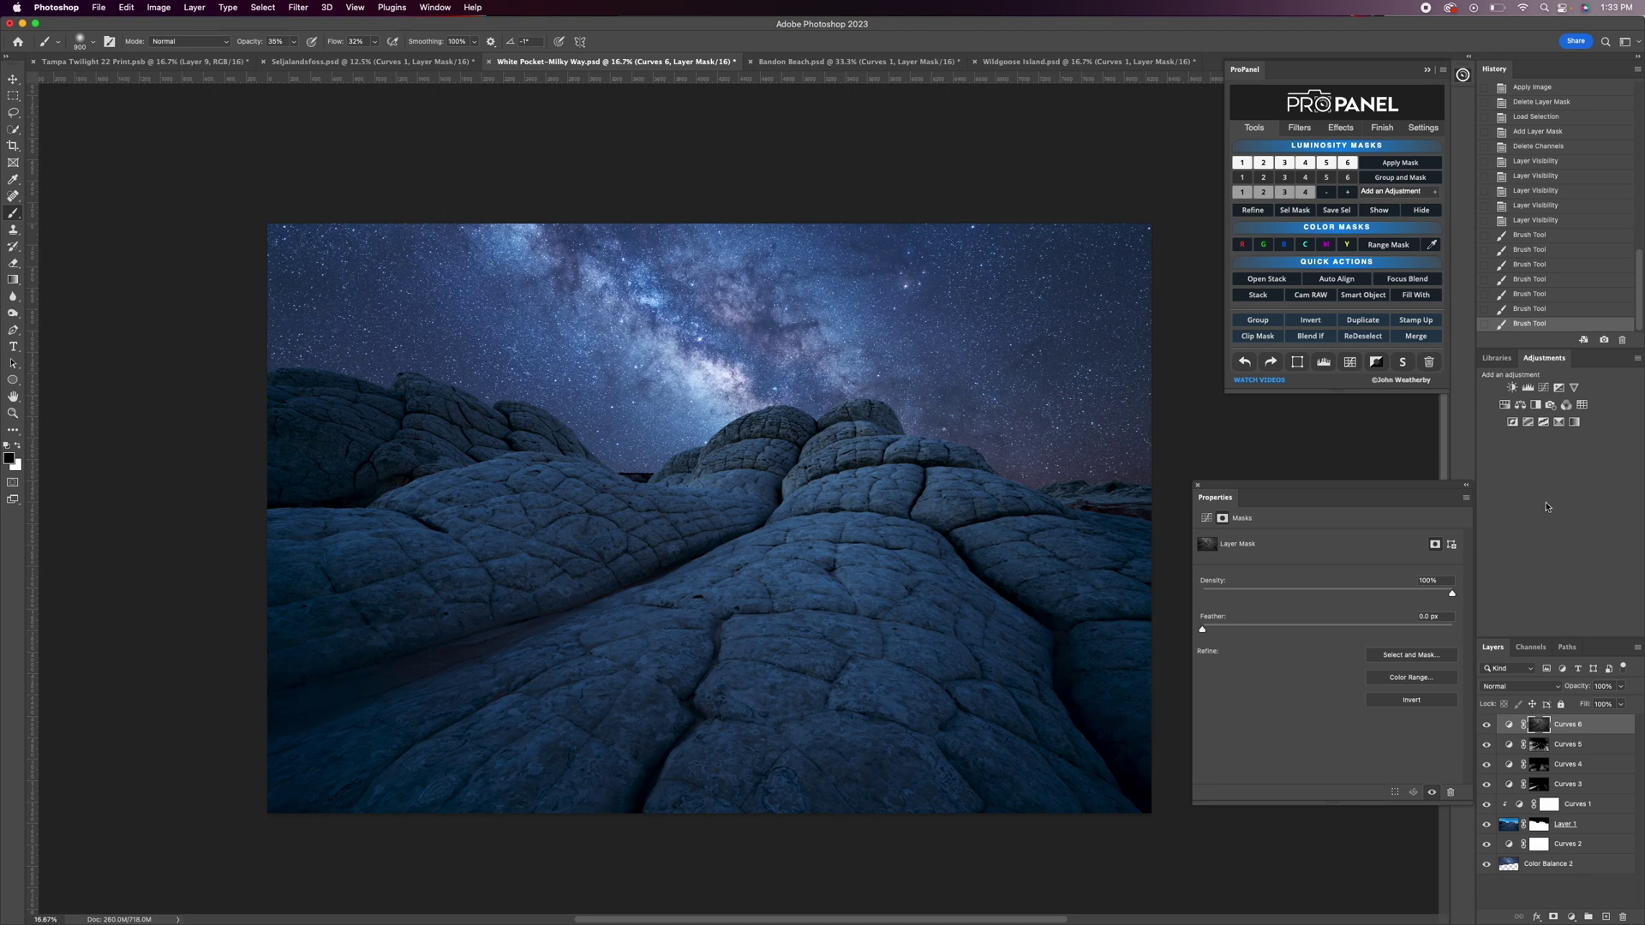
# Compare the document's opening history state with the edited image, and return to the latest brush stroke state.
pyautogui.scroll(10, 1533, 159)
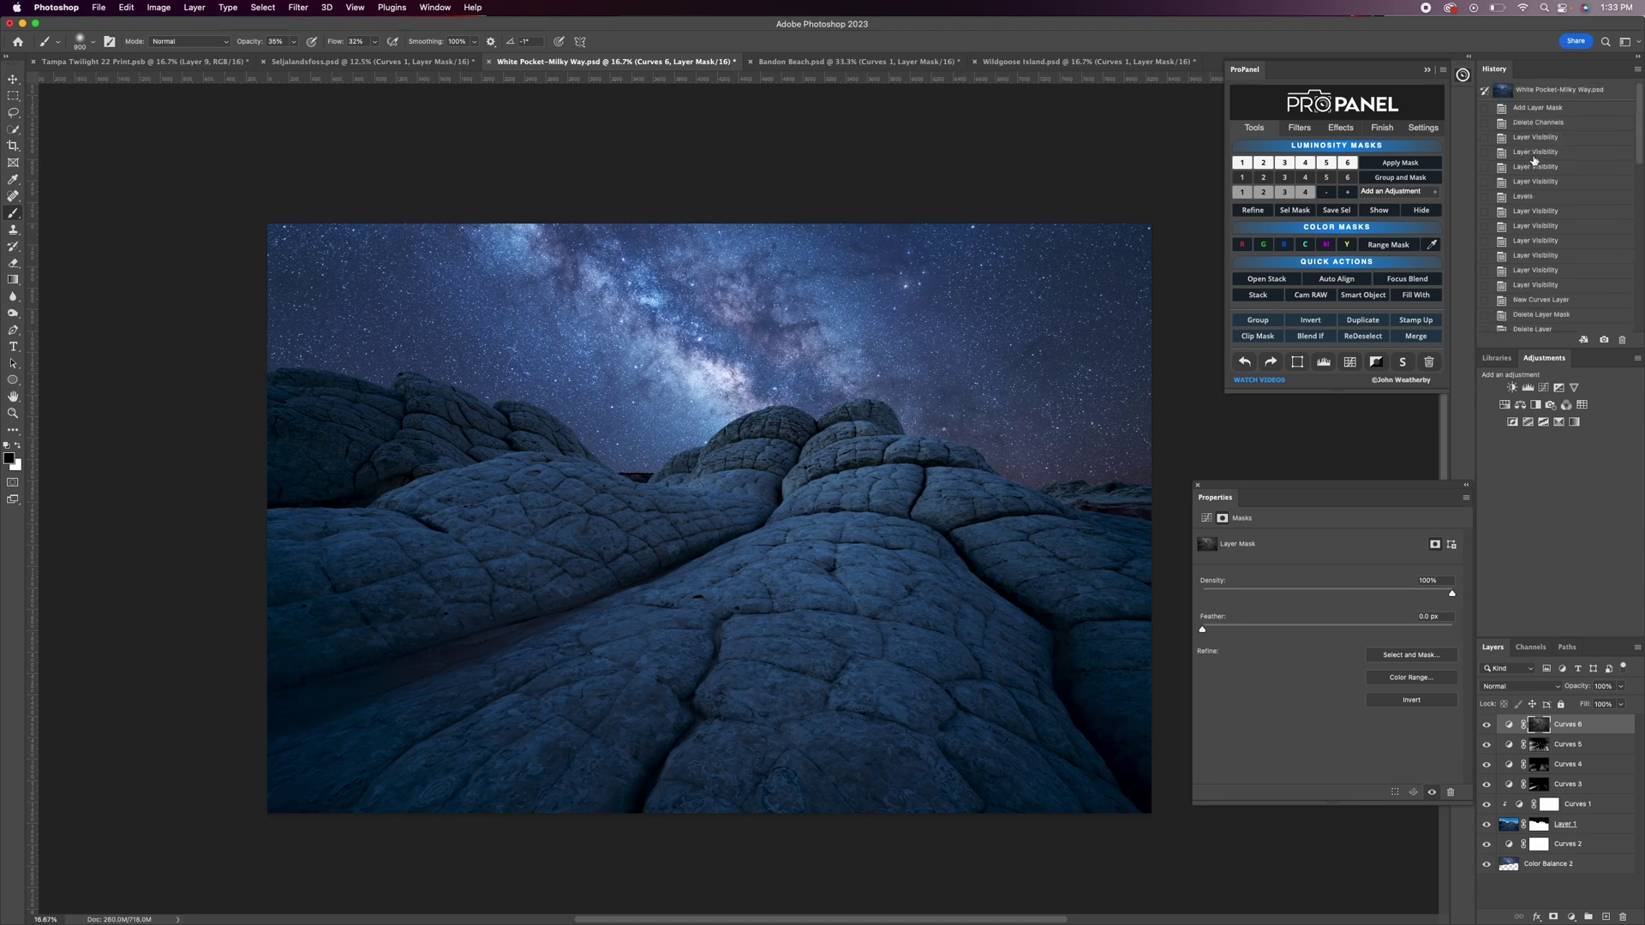
pyautogui.click(1559, 91)
pyautogui.scroll(-10, 1560, 225)
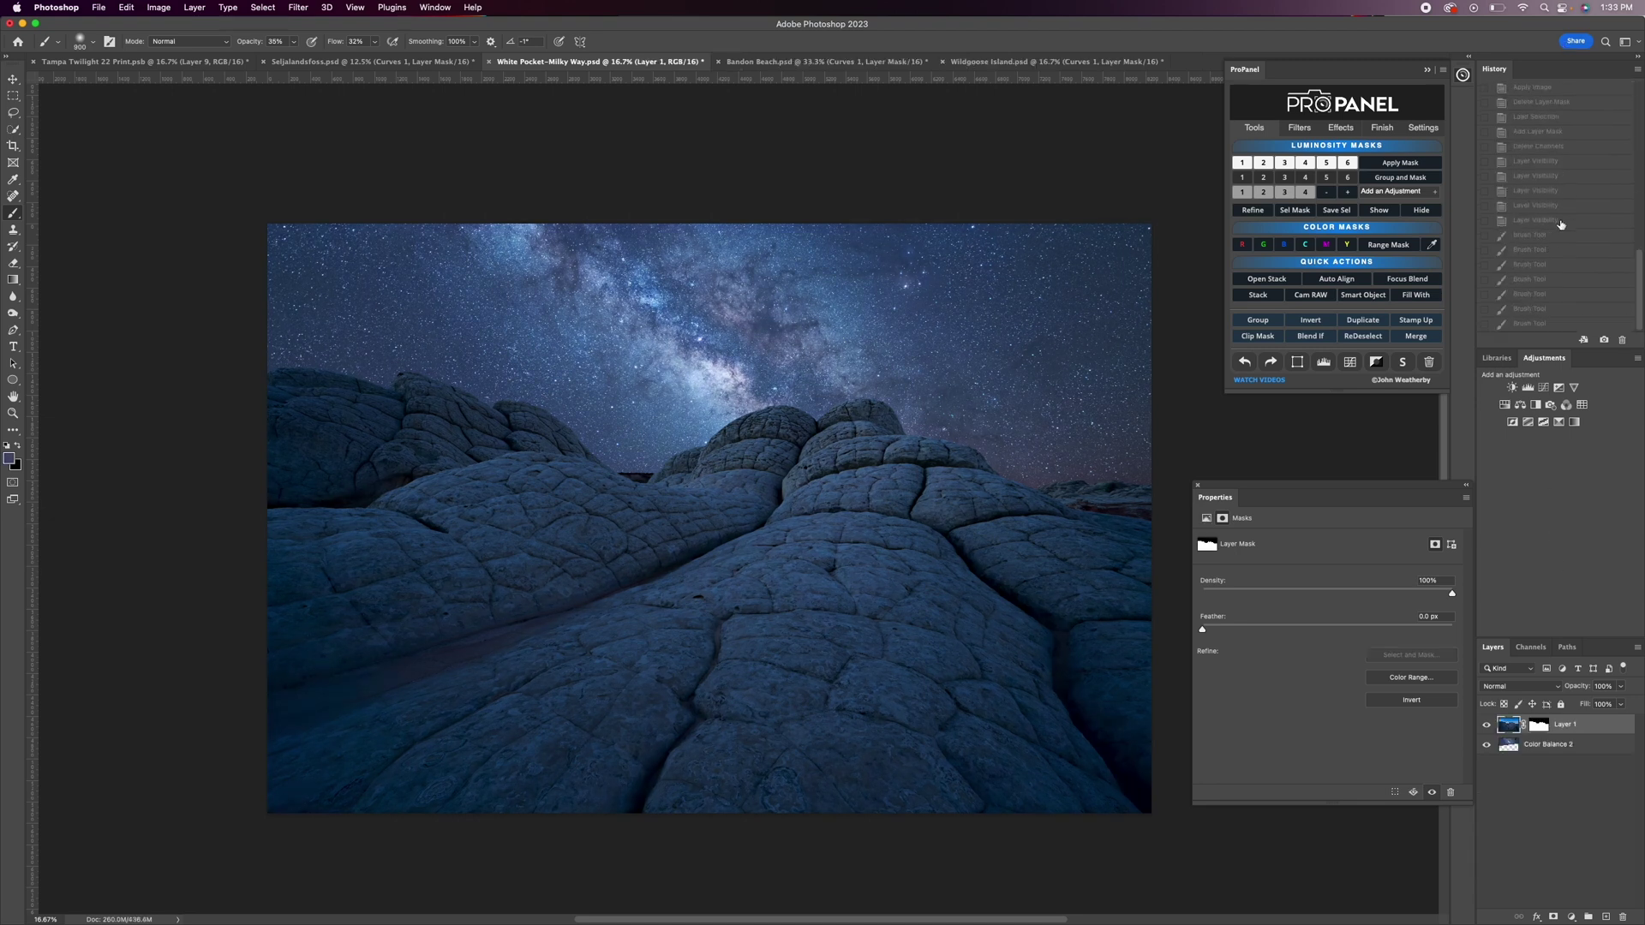
pyautogui.click(1533, 323)
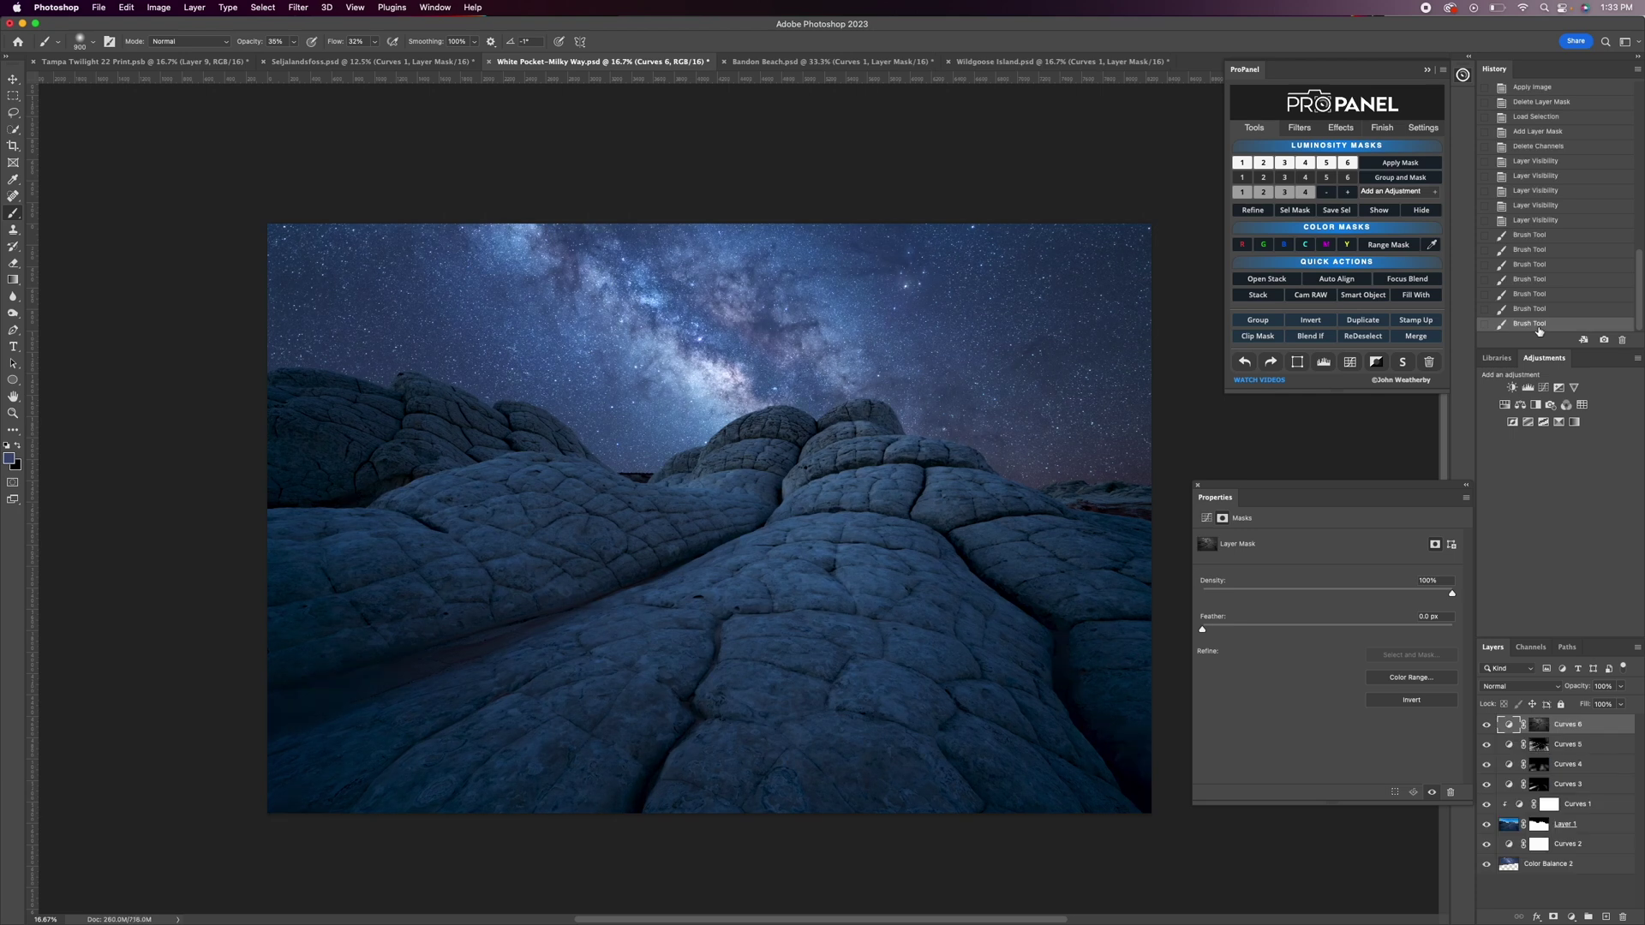